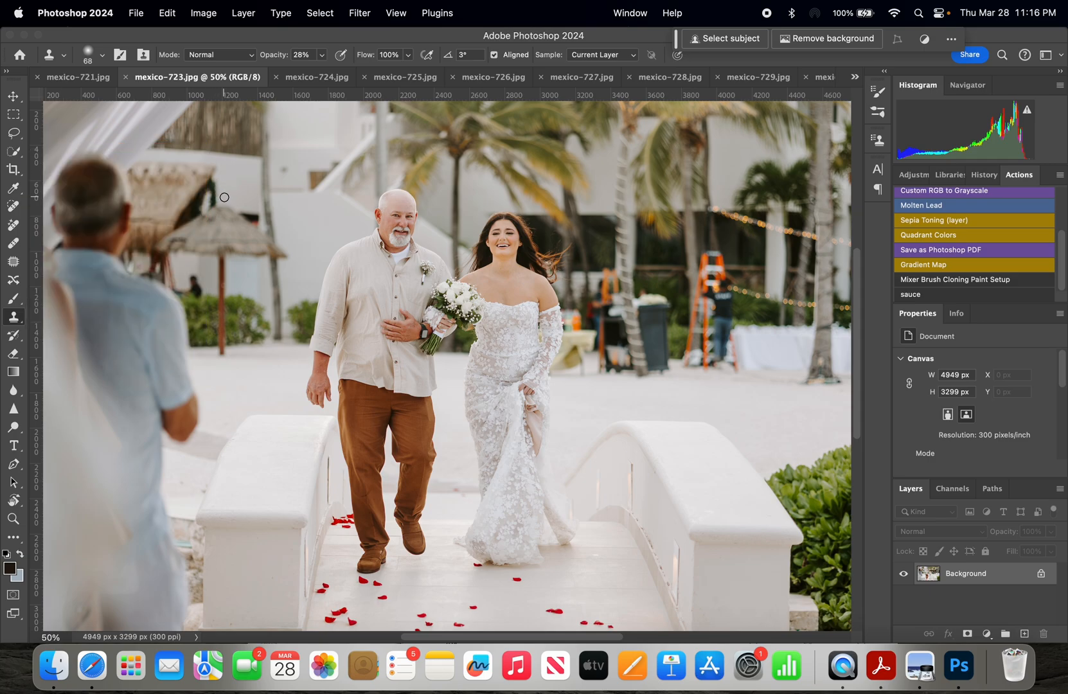
Lasso the distracting patches around the thatched huts behind the guest and erase them with Generative Fill using the prompt "remove".
click(13, 133)
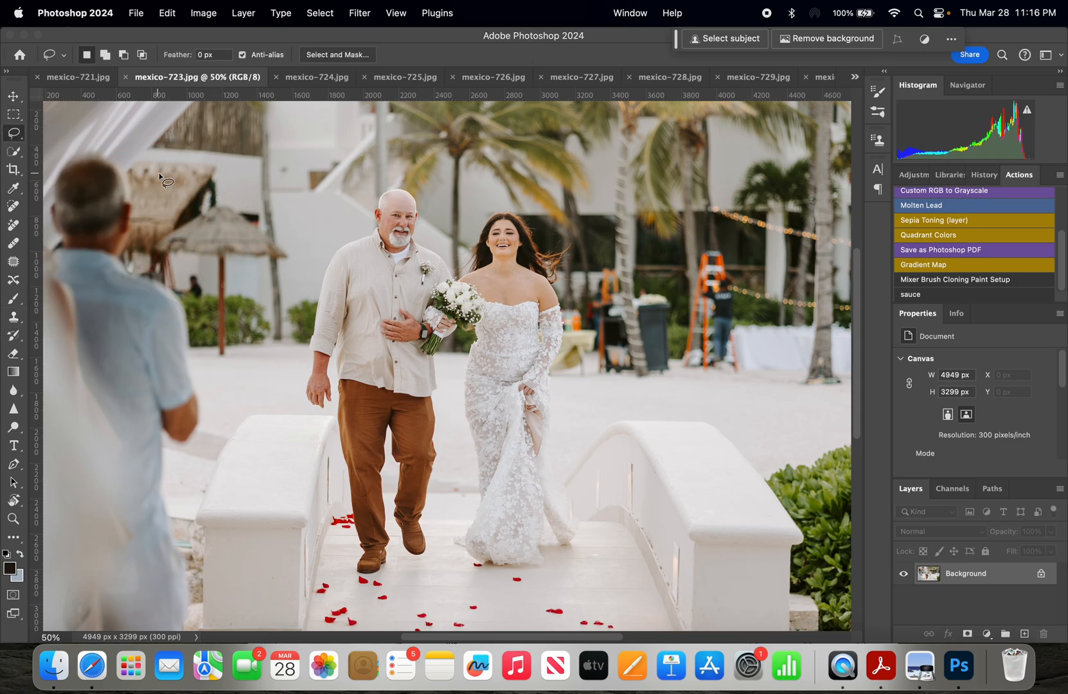
mouse_move(214, 189)
mouse_down()
mouse_move(198, 220)
mouse_move(213, 198)
mouse_move(255, 208)
mouse_move(236, 211)
mouse_move(259, 209)
mouse_up()
mouse_move(198, 269)
mouse_down()
mouse_move(172, 296)
mouse_move(183, 301)
mouse_move(206, 289)
mouse_move(195, 270)
mouse_move(149, 264)
mouse_up()
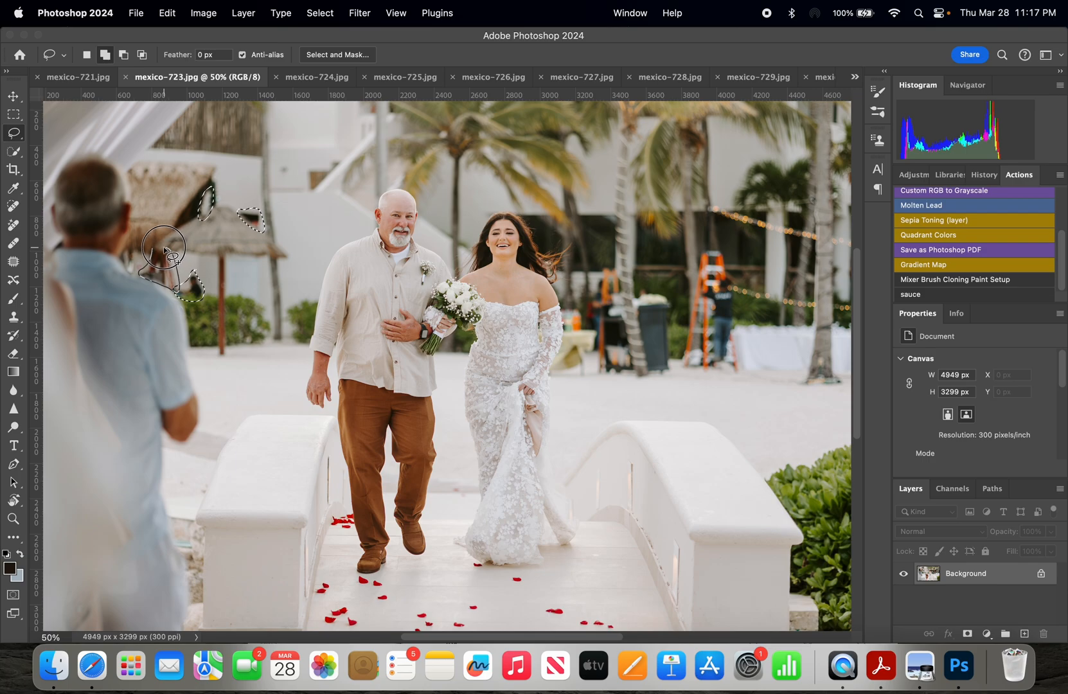
drag(158, 252, 161, 257)
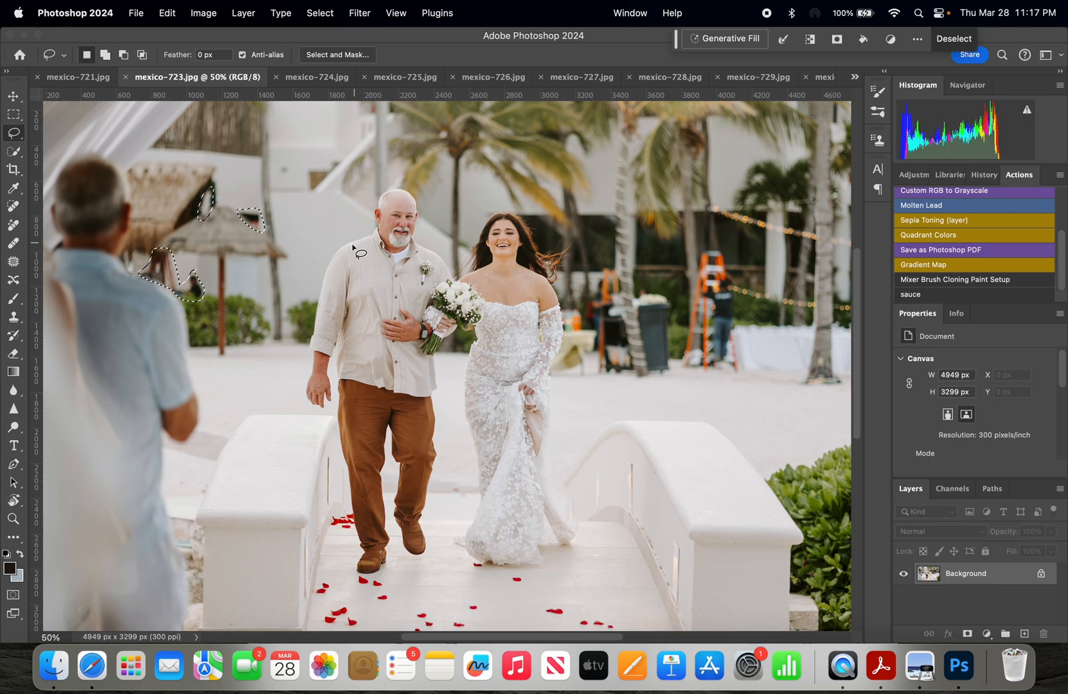
click(724, 40)
text(remove)
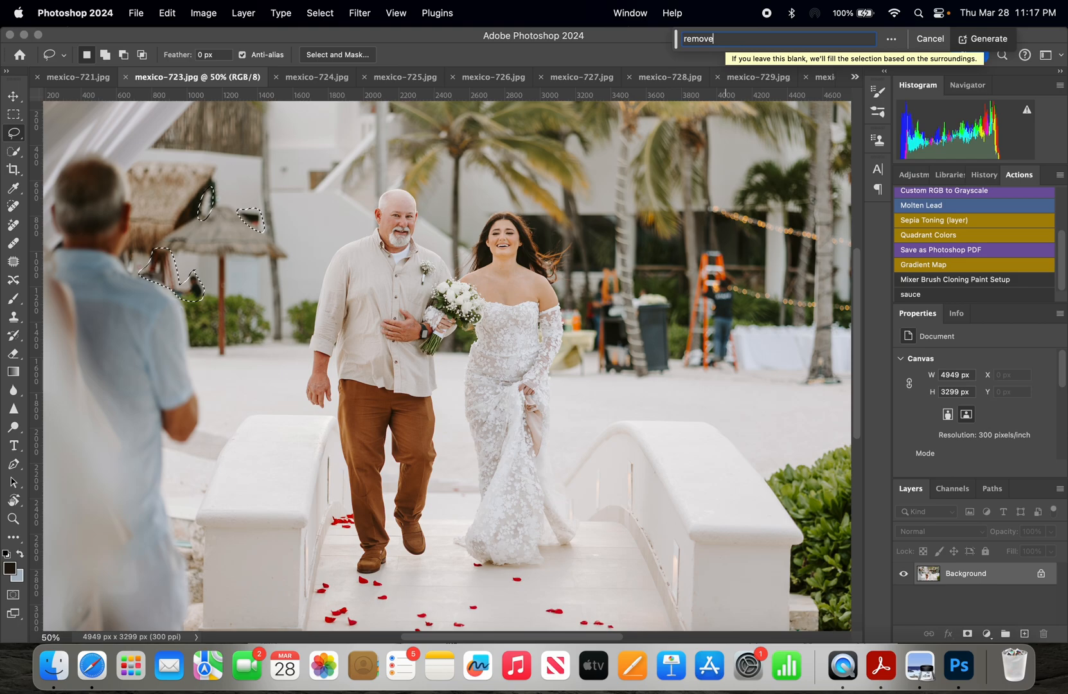
key(Return)
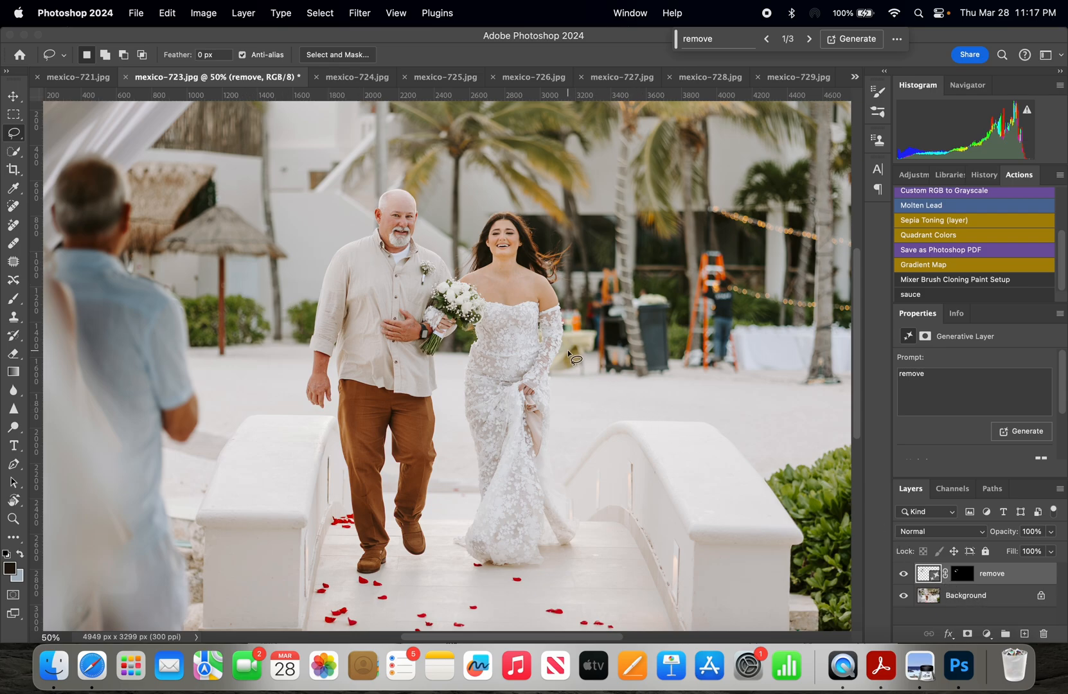
Compare the three generated variations for the hut area and keep the first one.
scroll(973, 411, down, 3)
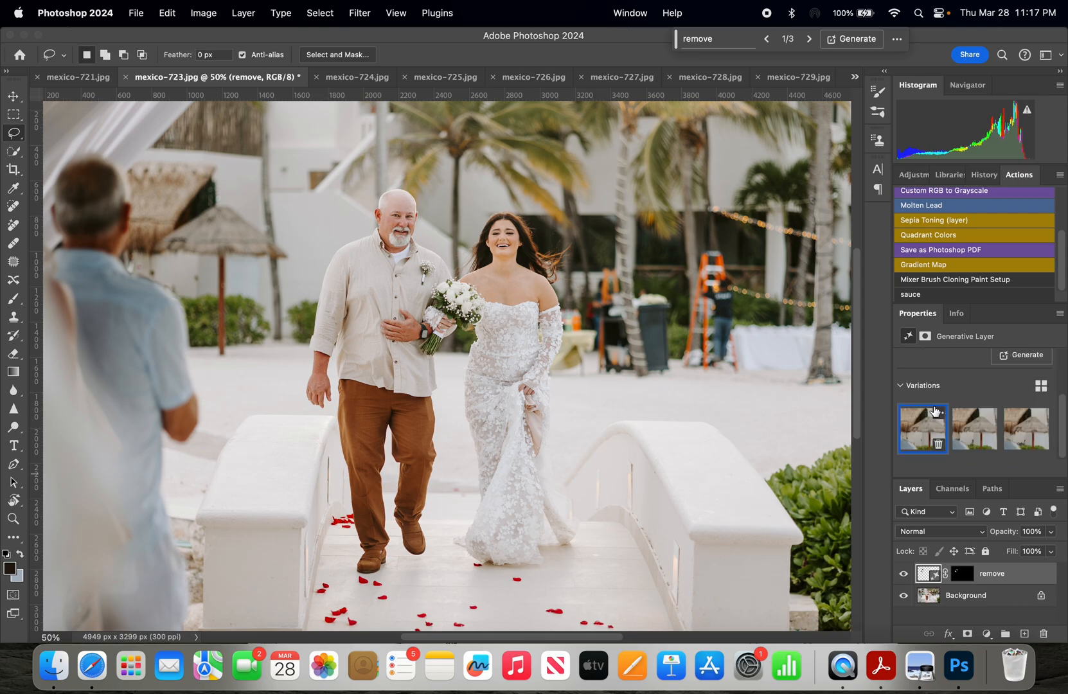
click(974, 439)
click(1022, 438)
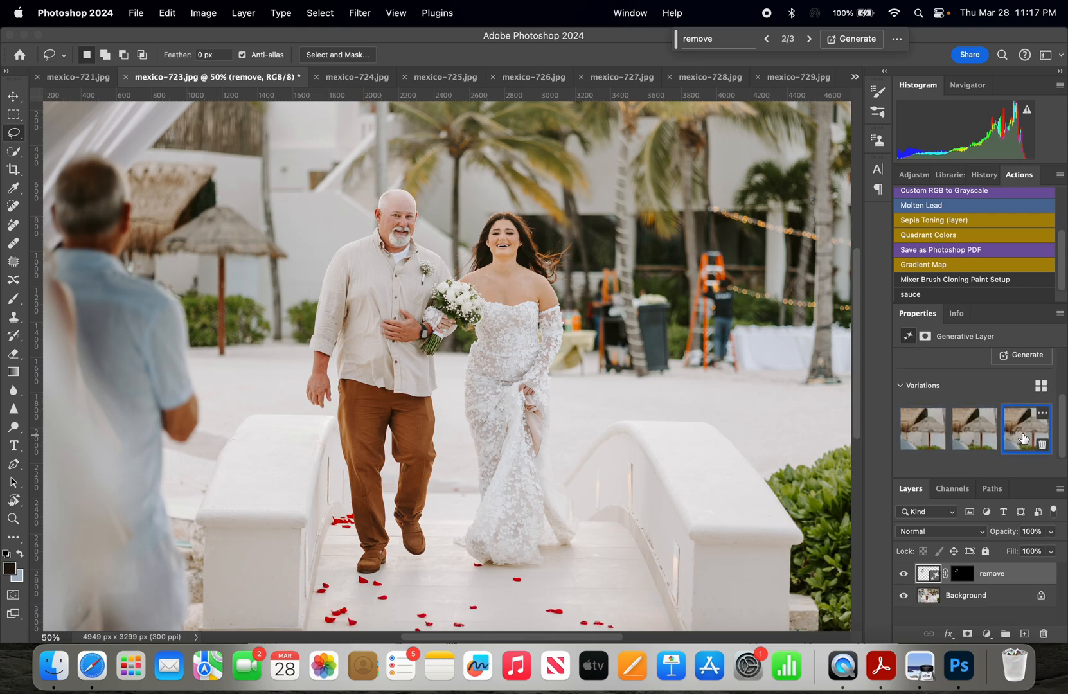
click(923, 436)
click(972, 441)
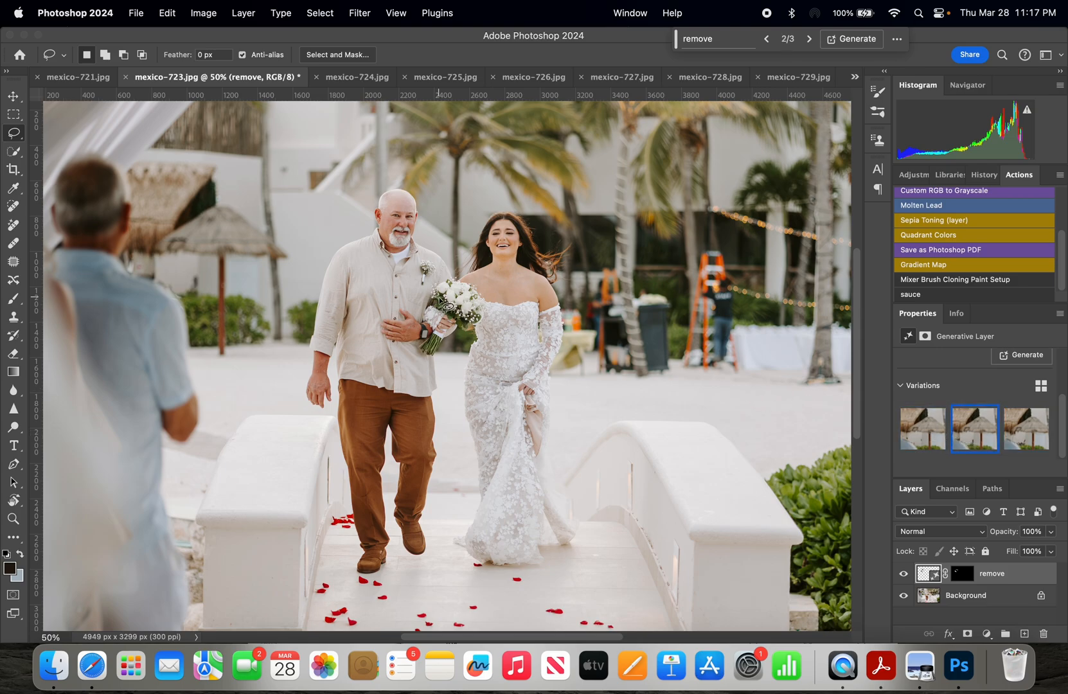
click(925, 436)
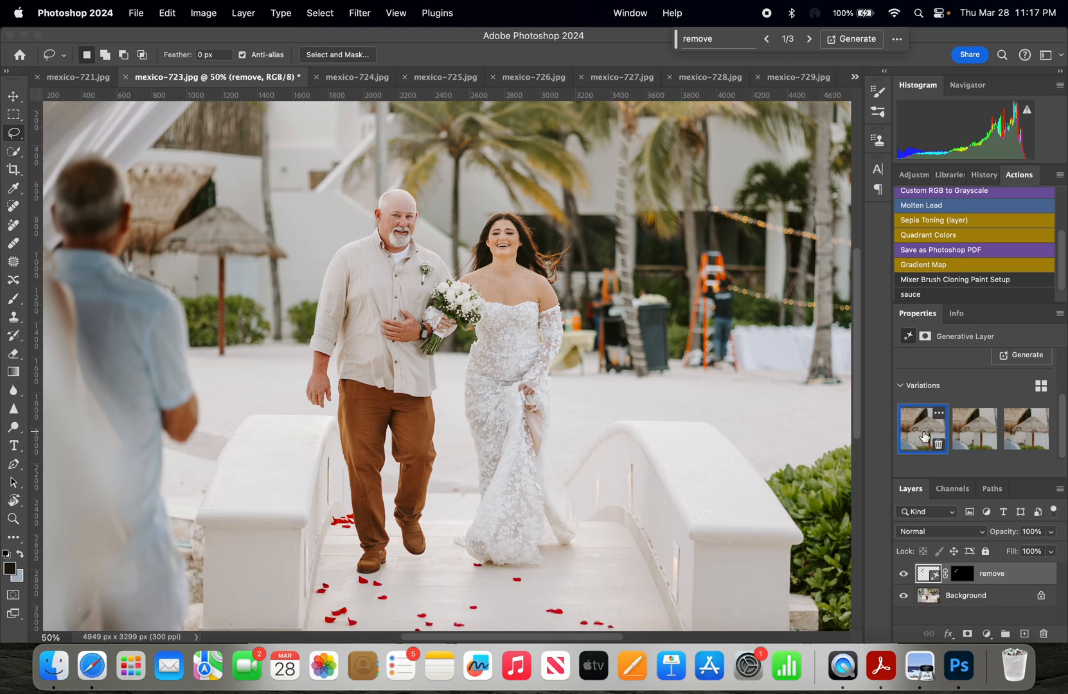
Toggle the generative layer's visibility to compare before and after, and merge the visible layers into the background.
click(904, 575)
click(904, 575)
click(903, 575)
click(904, 575)
right_click(972, 600)
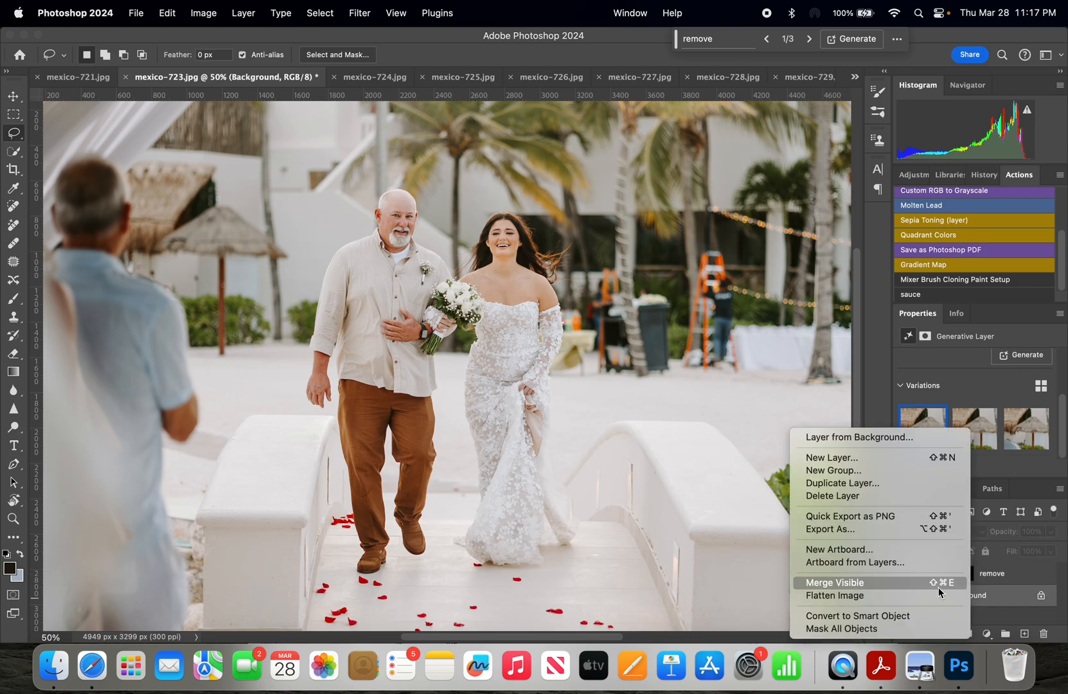
click(903, 586)
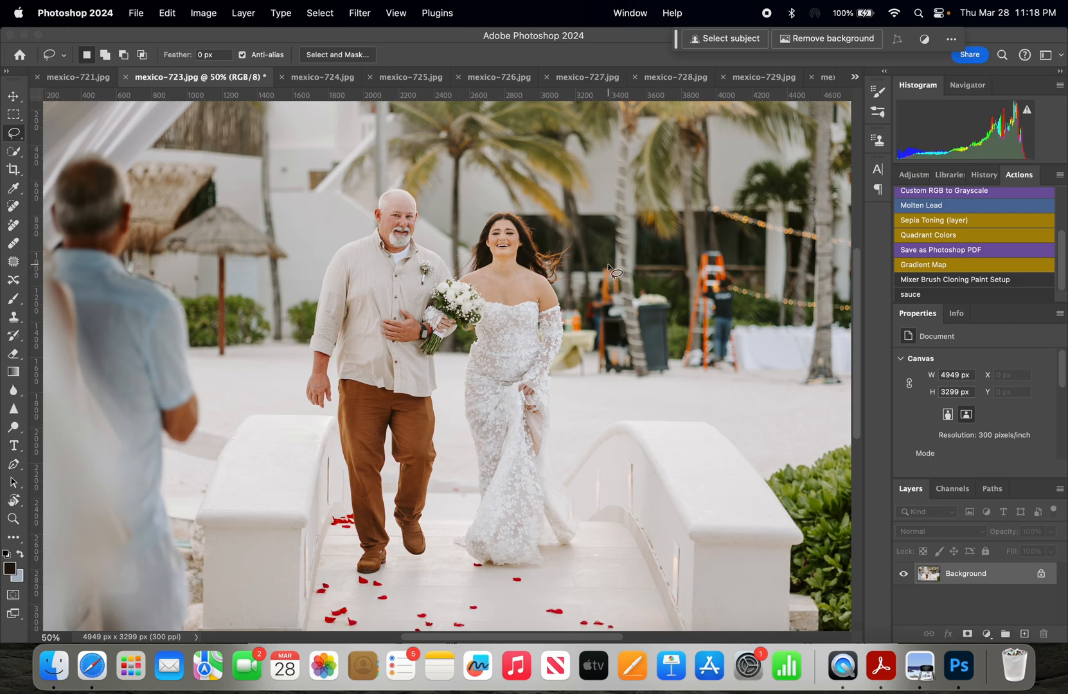
Lasso the orange ladder and the worker beside it and erase them with Generative Fill using the prompt "remove".
key(super+plus)
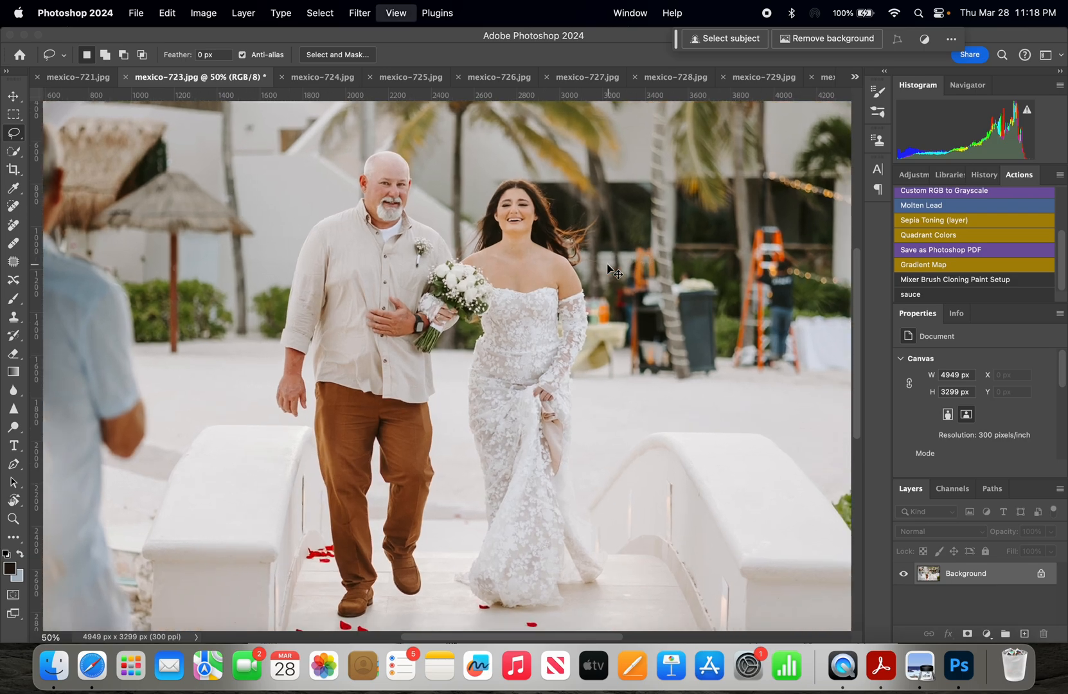
mouse_move(656, 230)
mouse_down()
mouse_move(627, 282)
mouse_move(596, 288)
mouse_move(597, 321)
mouse_up()
click(622, 295)
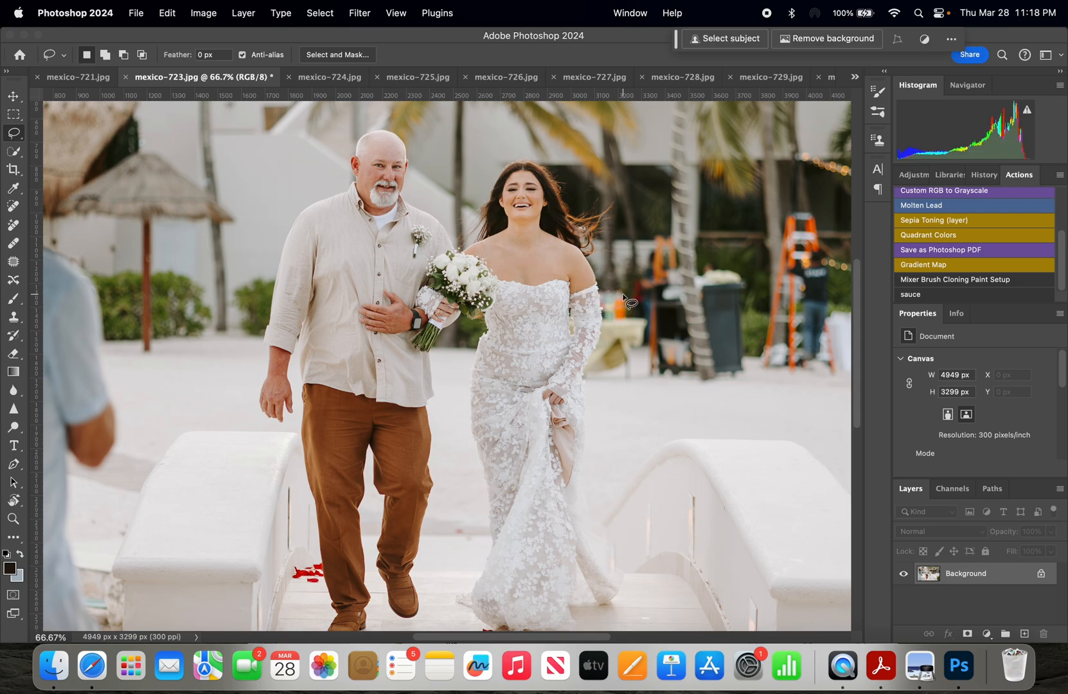
key(super+equal)
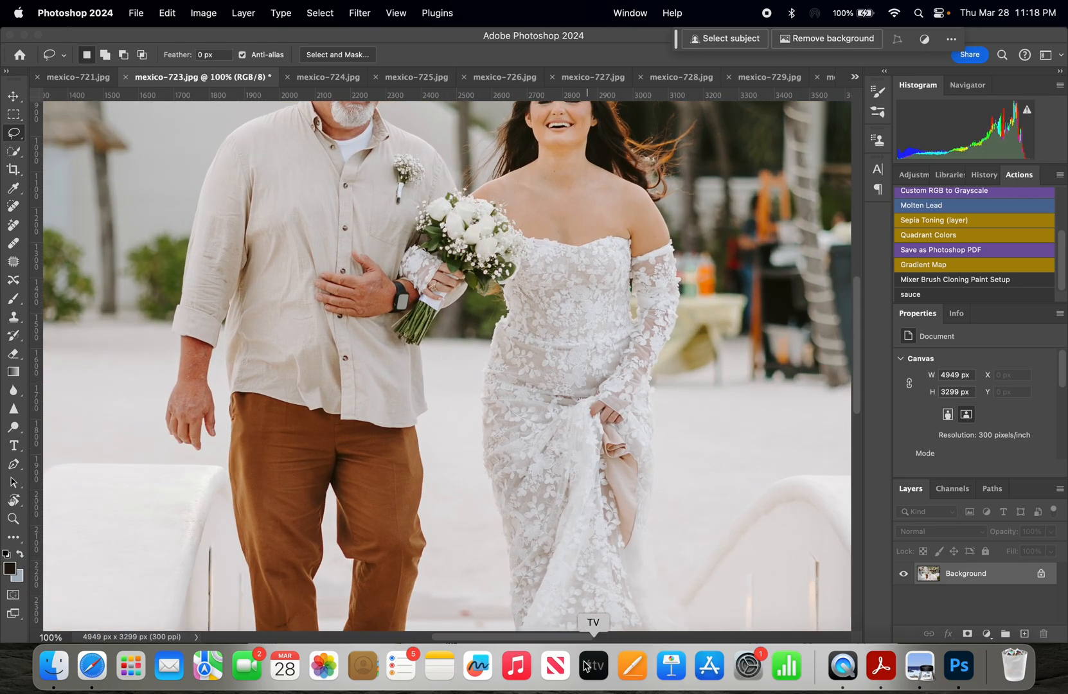
drag(558, 636, 631, 636)
scroll(636, 444, up, 5)
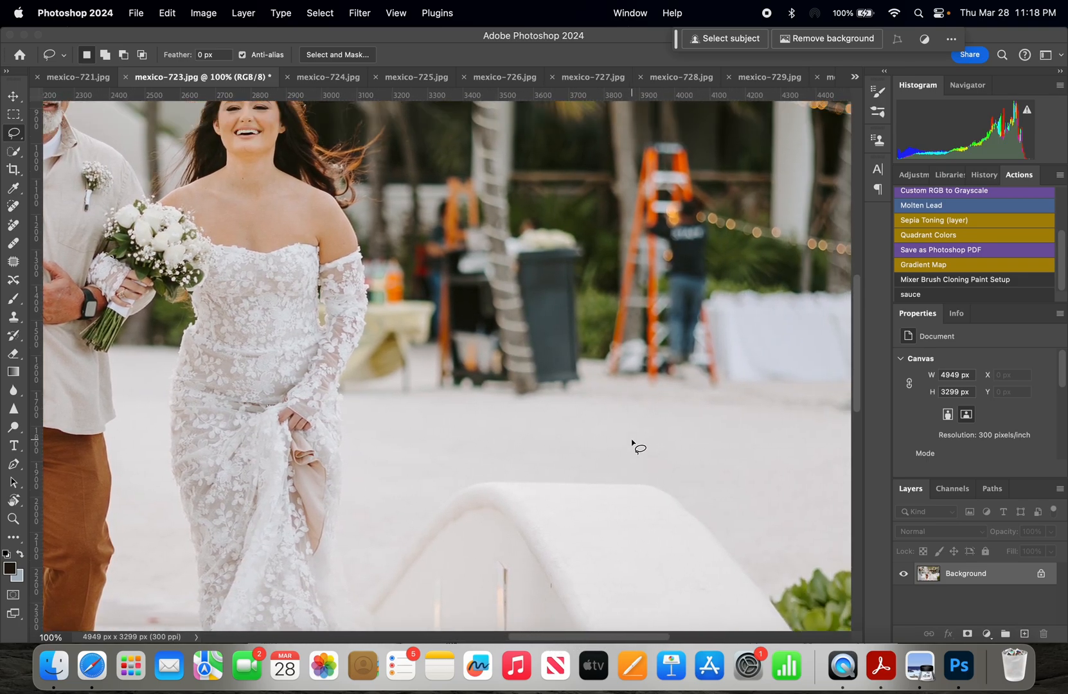
mouse_move(662, 308)
mouse_down()
mouse_move(641, 320)
mouse_move(601, 531)
mouse_move(607, 554)
mouse_move(715, 573)
mouse_move(710, 370)
mouse_move(680, 309)
mouse_up()
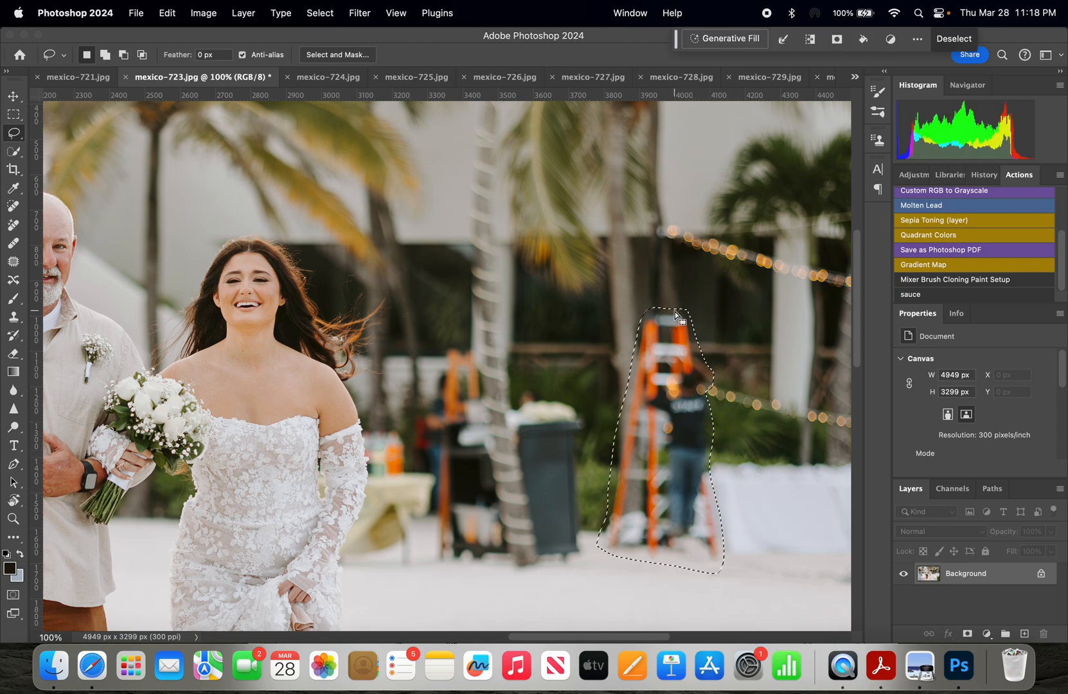
click(726, 37)
text(remove)
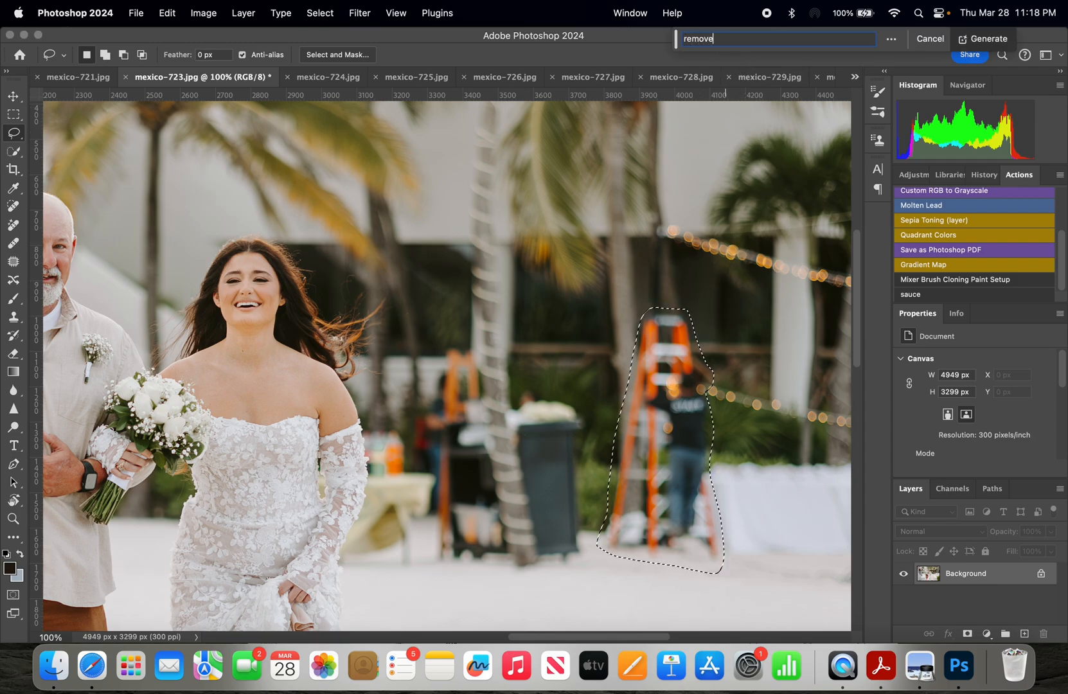
key(Return)
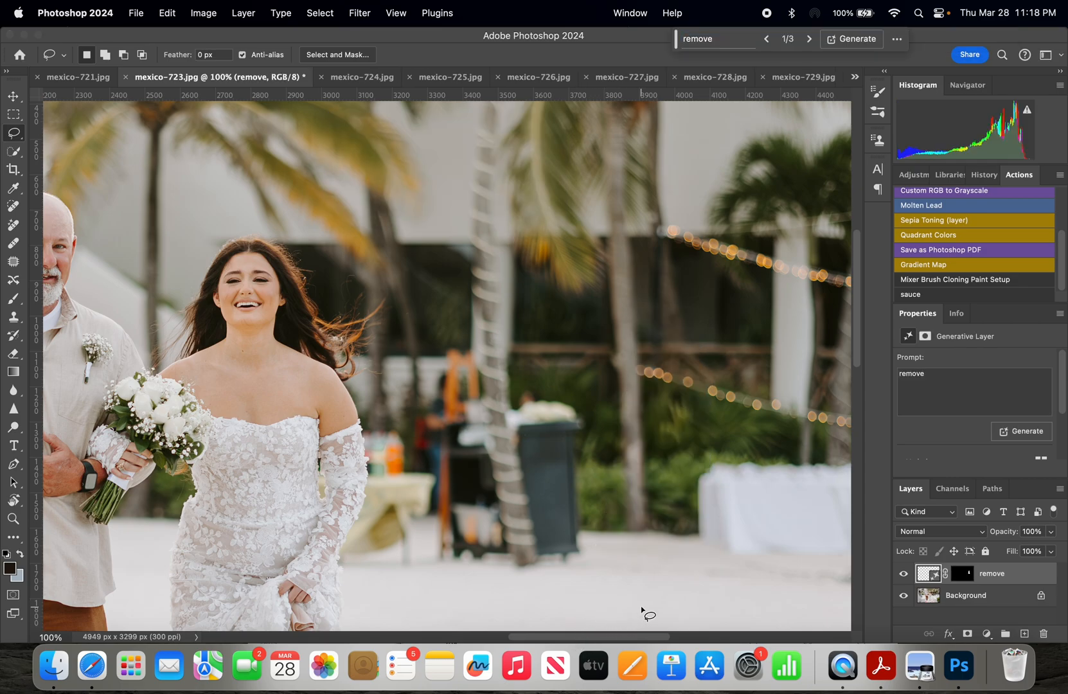
Check the ladder removal on the whole image and merge the visible layers into the background.
key(super+0)
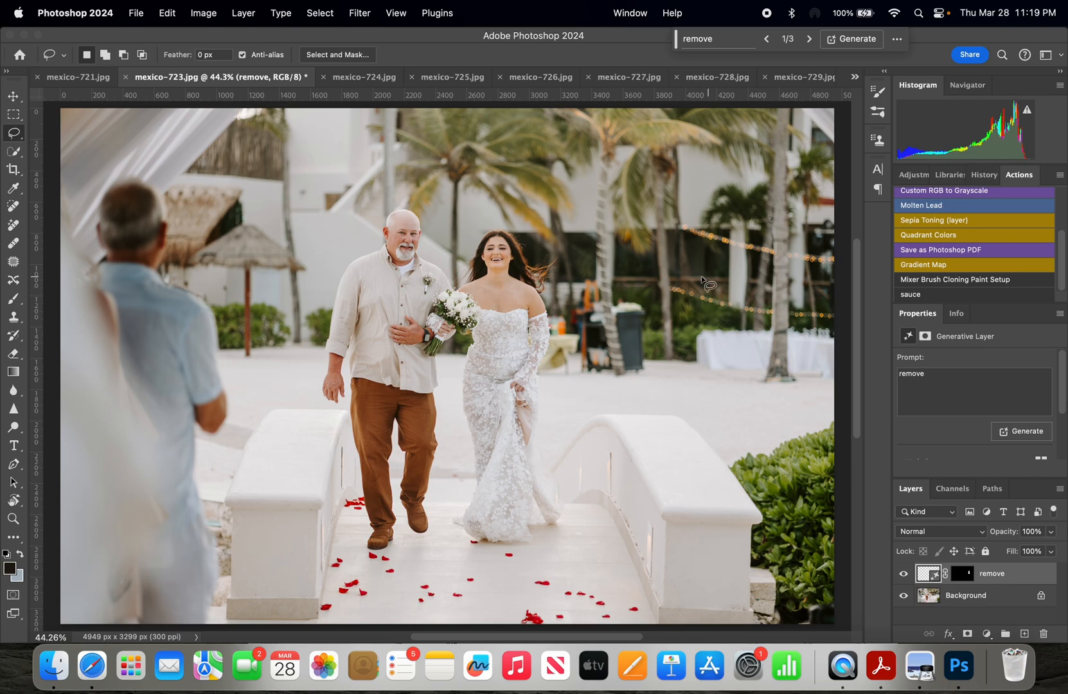
right_click(980, 595)
click(906, 577)
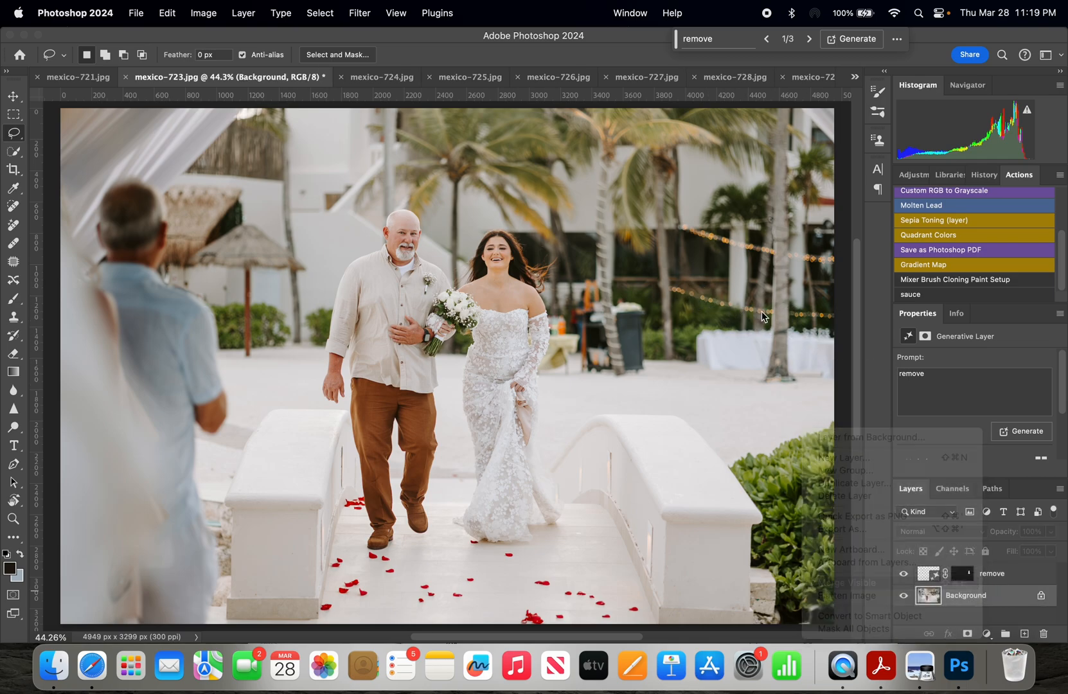
Lasso the lower string of lights on both sides of the palm trunk, erase it with Generative Fill prompt "remove", and merge the visible layers.
key(super+equal)
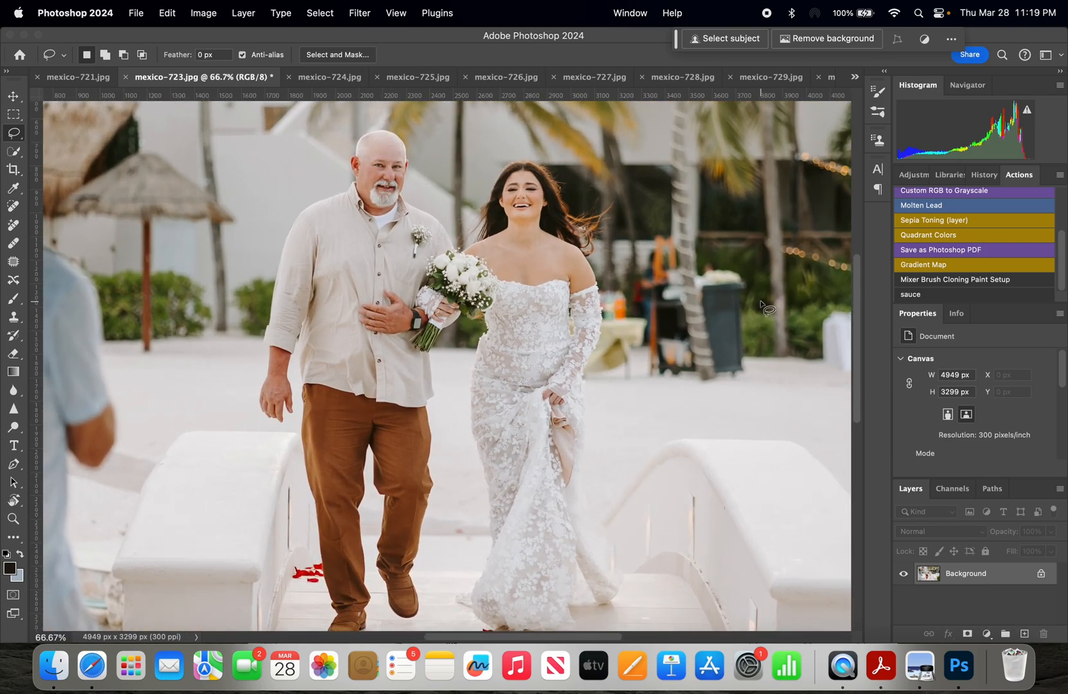
scroll(643, 627, right, 15)
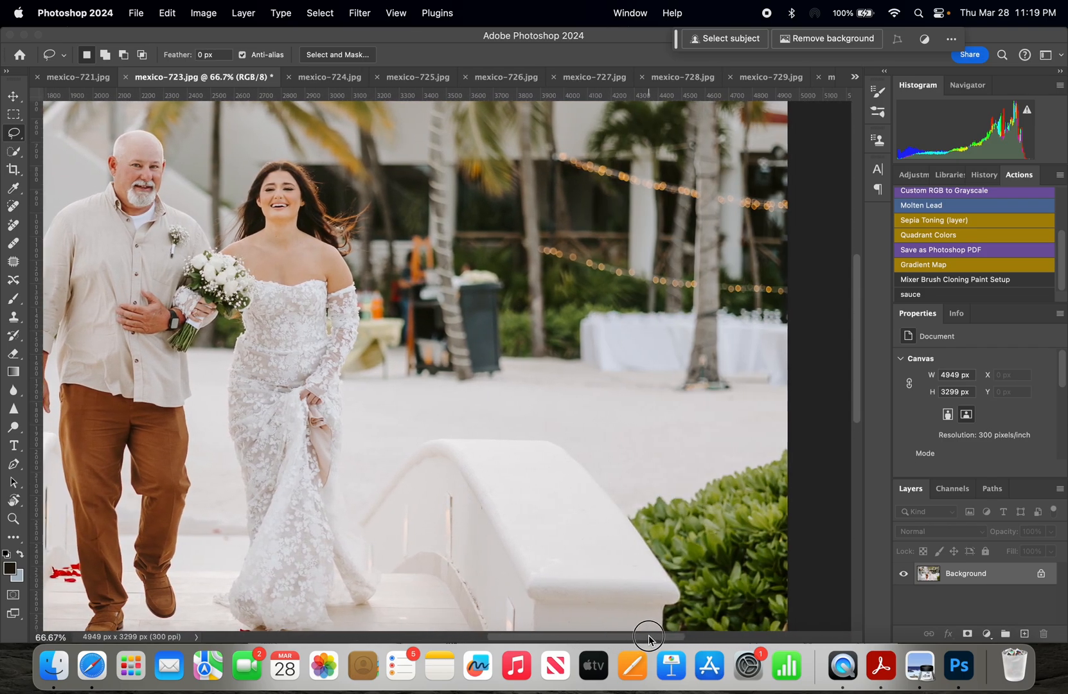
mouse_move(576, 282)
mouse_down()
mouse_move(553, 284)
mouse_move(618, 297)
mouse_move(624, 282)
mouse_move(610, 283)
mouse_up()
key(shift)
mouse_move(518, 281)
mouse_down()
mouse_move(373, 244)
mouse_move(373, 254)
mouse_move(412, 271)
mouse_move(535, 283)
mouse_up()
click(755, 40)
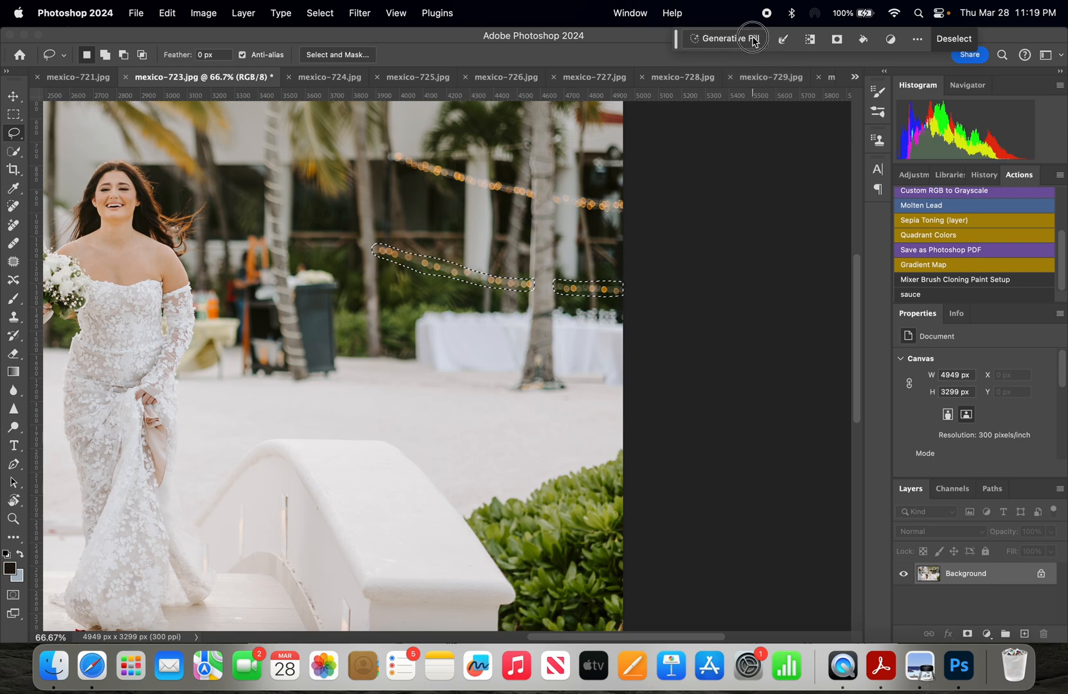
text(remove)
key(Return)
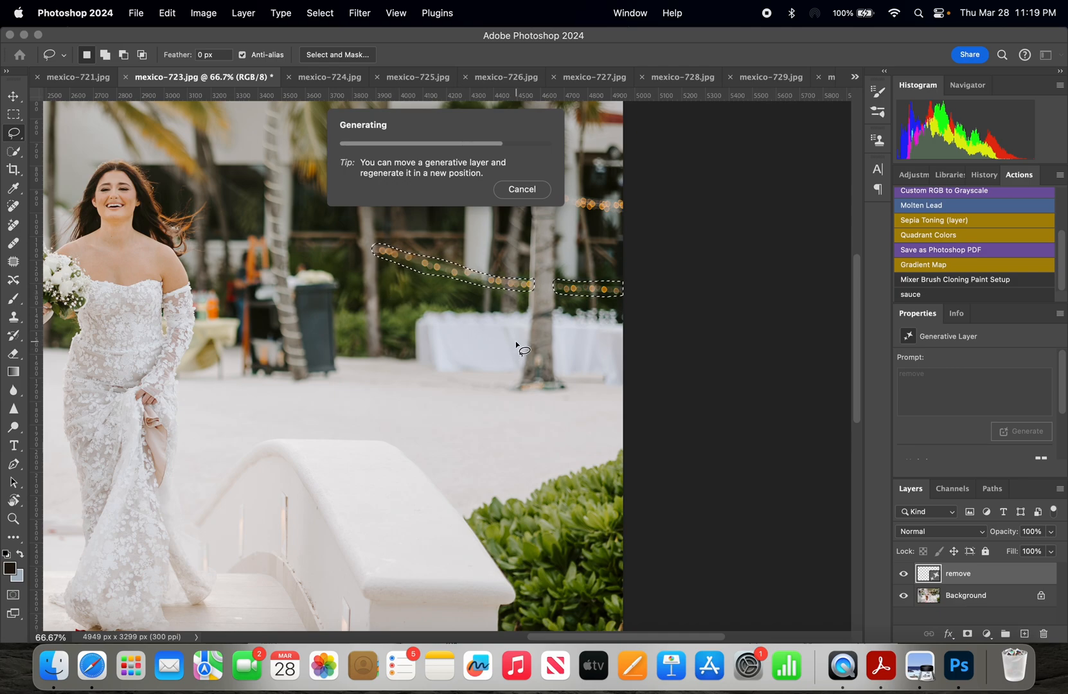
right_click(996, 600)
click(927, 578)
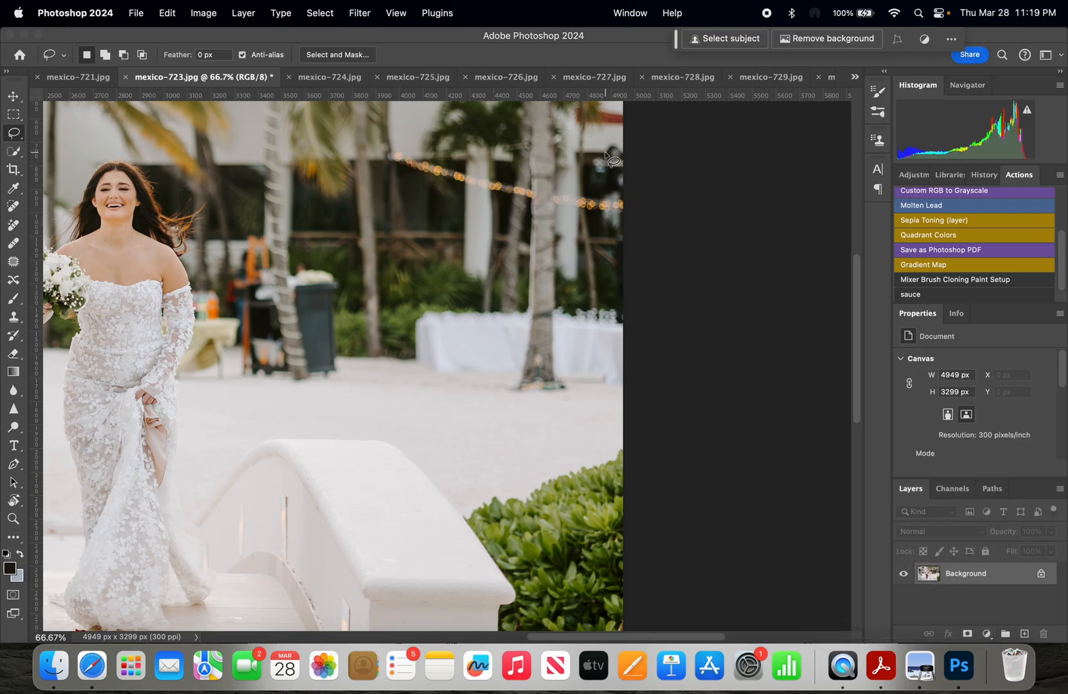
Lasso the table, equipment and bin around the light-wrapped palm trunk beside the bride and erase them with Generative Fill using the prompt "remove".
drag(579, 634, 544, 634)
scroll(687, 484, down, 4)
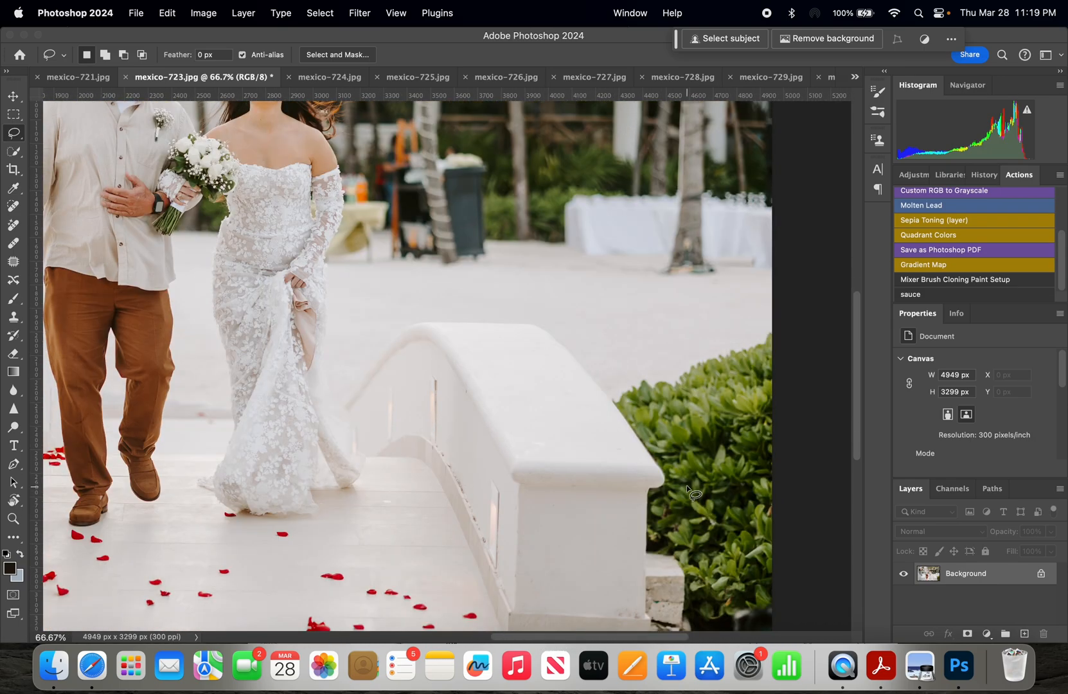
scroll(686, 484, up, 6)
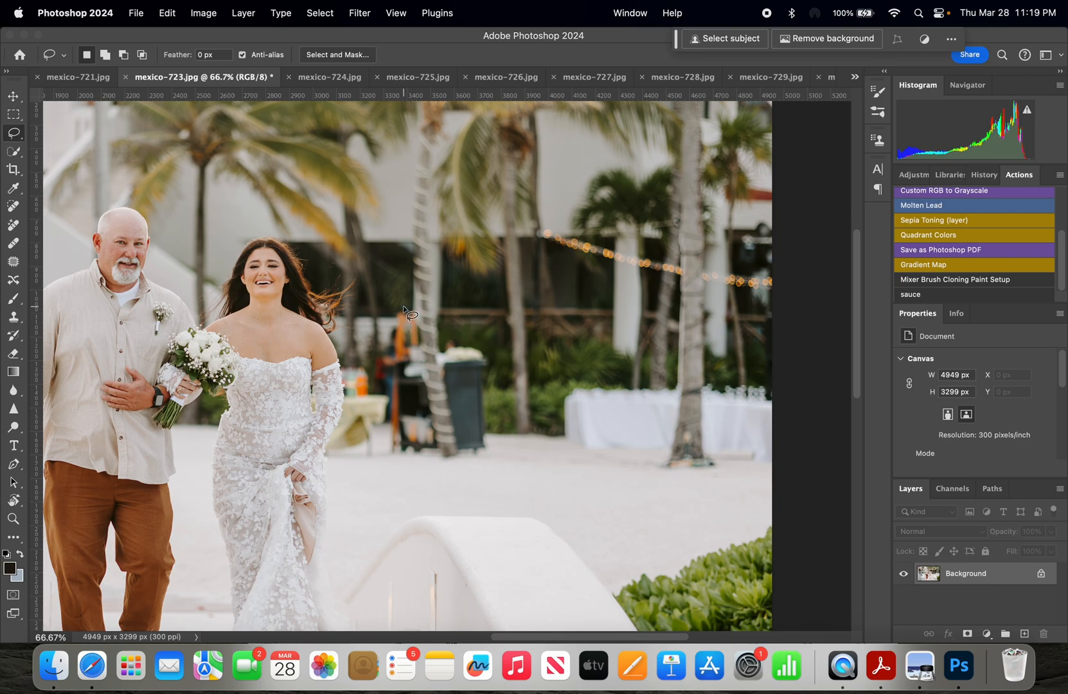
mouse_move(404, 304)
mouse_down()
mouse_move(371, 359)
mouse_move(341, 362)
mouse_move(325, 458)
mouse_up()
mouse_move(346, 460)
mouse_down()
mouse_move(439, 460)
mouse_move(418, 316)
mouse_move(411, 300)
mouse_move(396, 307)
mouse_up()
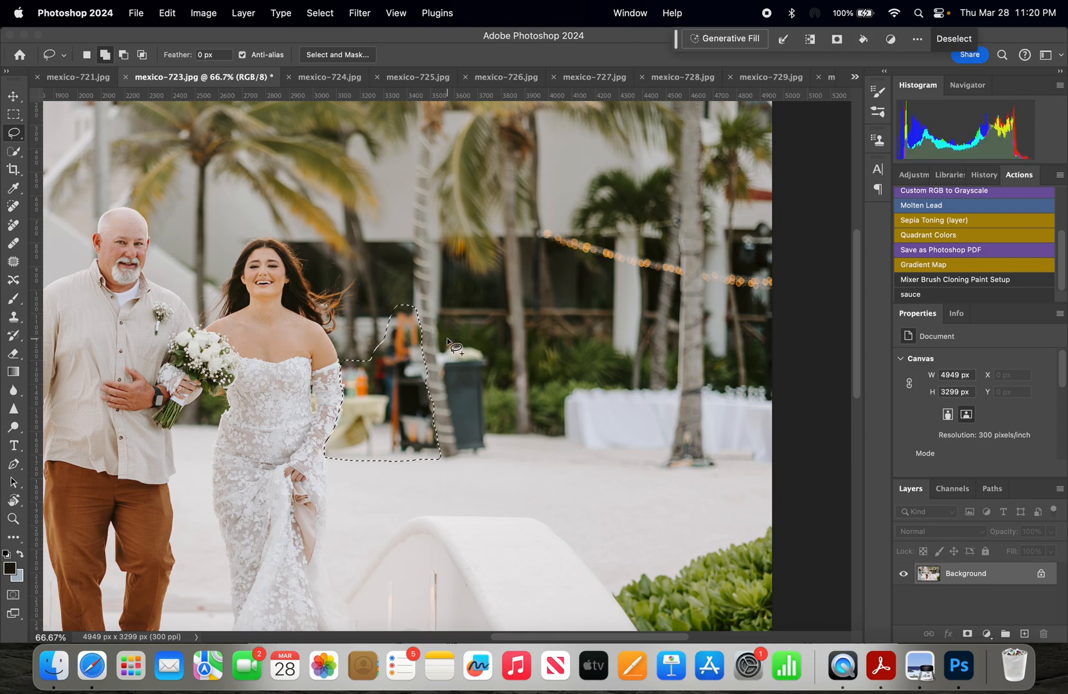
drag(446, 339, 439, 341)
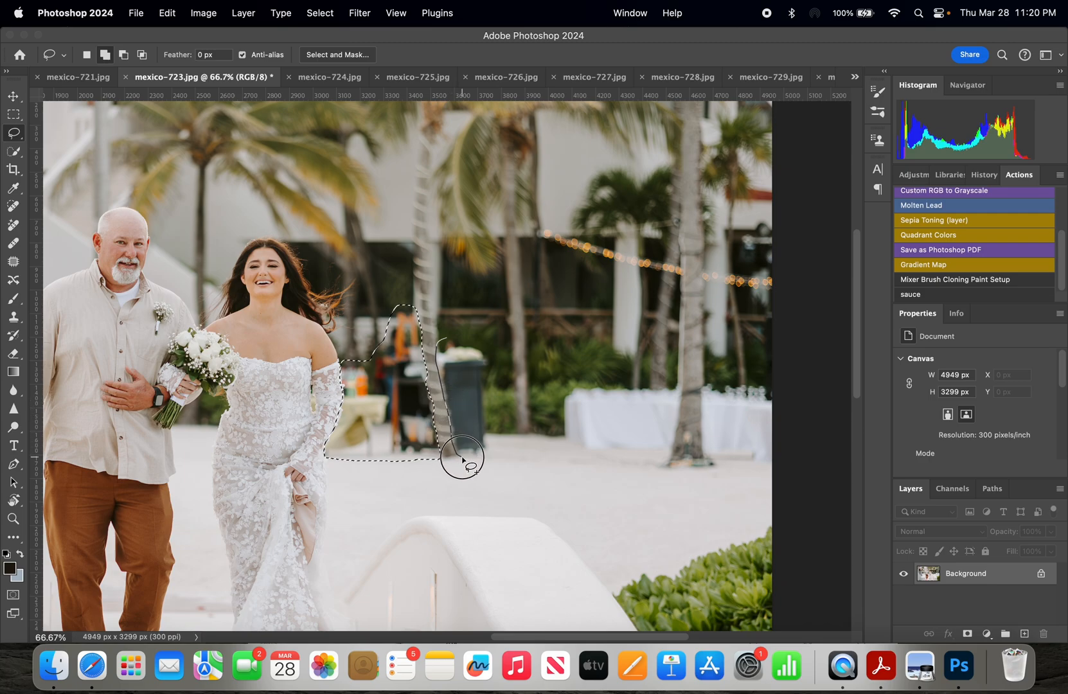
mouse_move(489, 401)
mouse_down()
mouse_move(488, 350)
mouse_move(449, 338)
mouse_up()
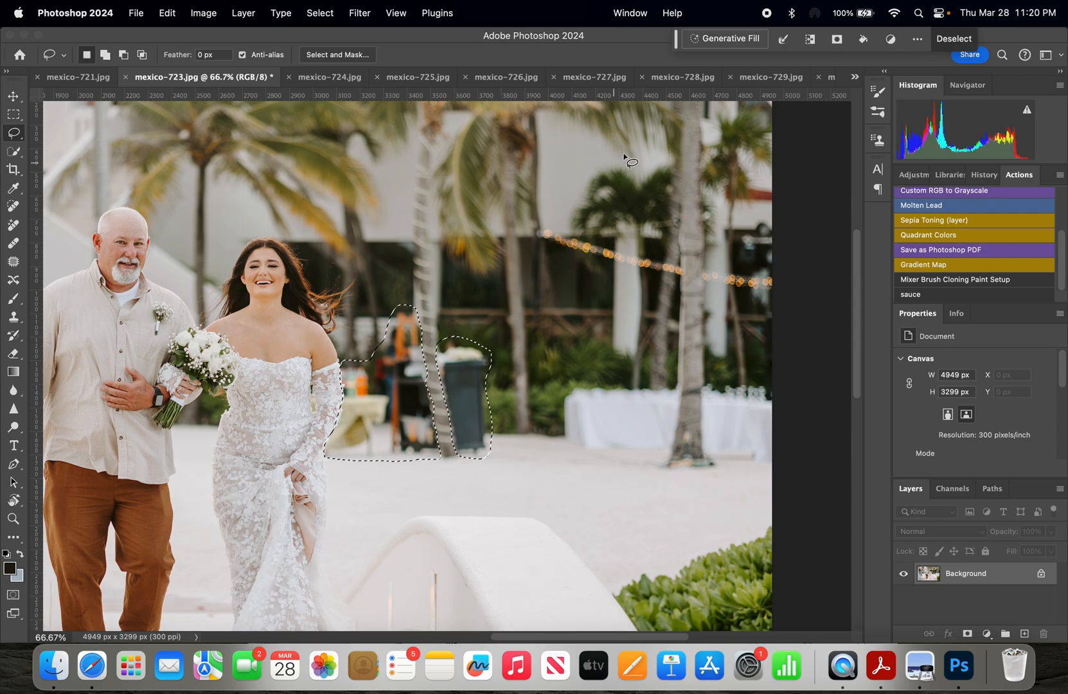
click(739, 39)
text(remove)
key(Return)
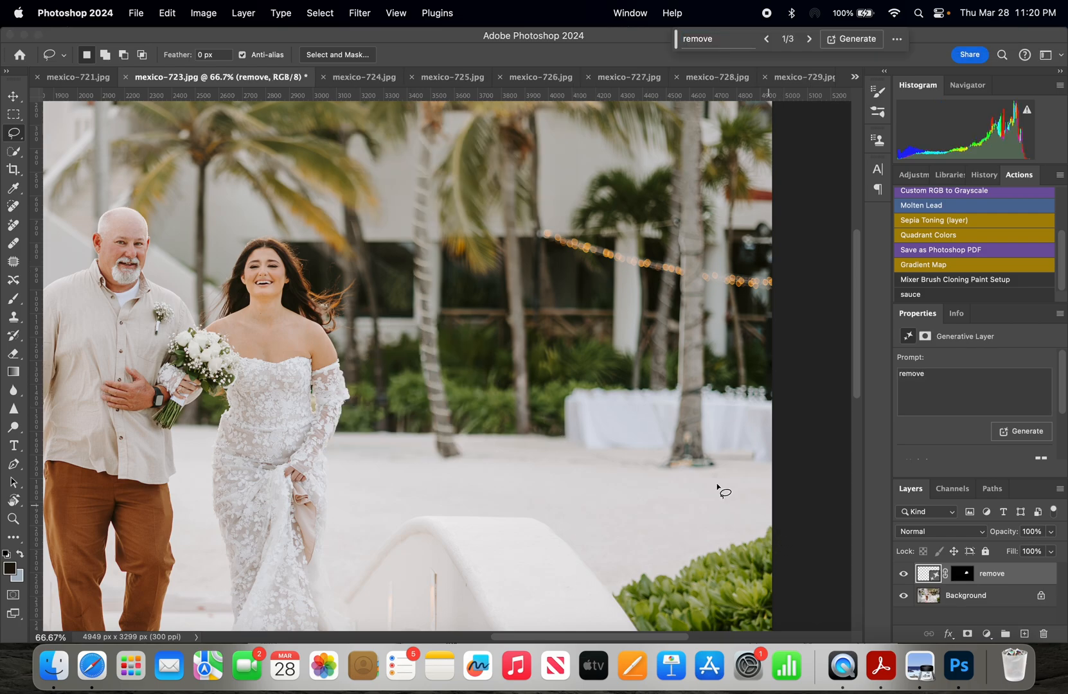
Compare the three generated variations at 100% zoom around the bride's sleeve and keep the first one.
scroll(945, 412, down, 3)
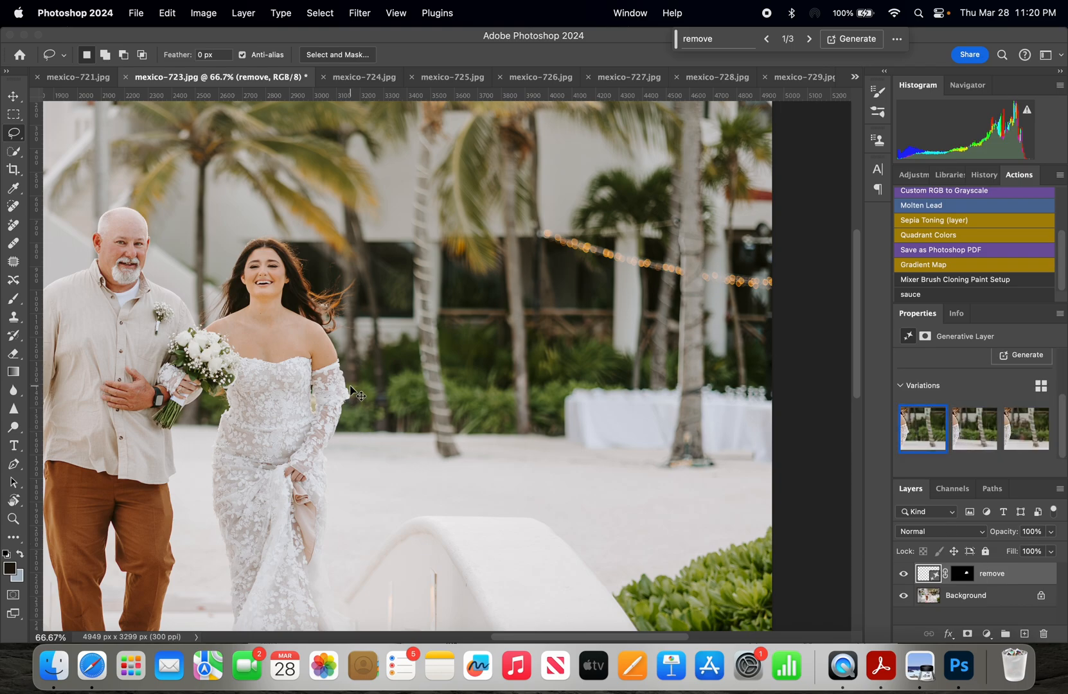
key(cmd+1)
click(968, 435)
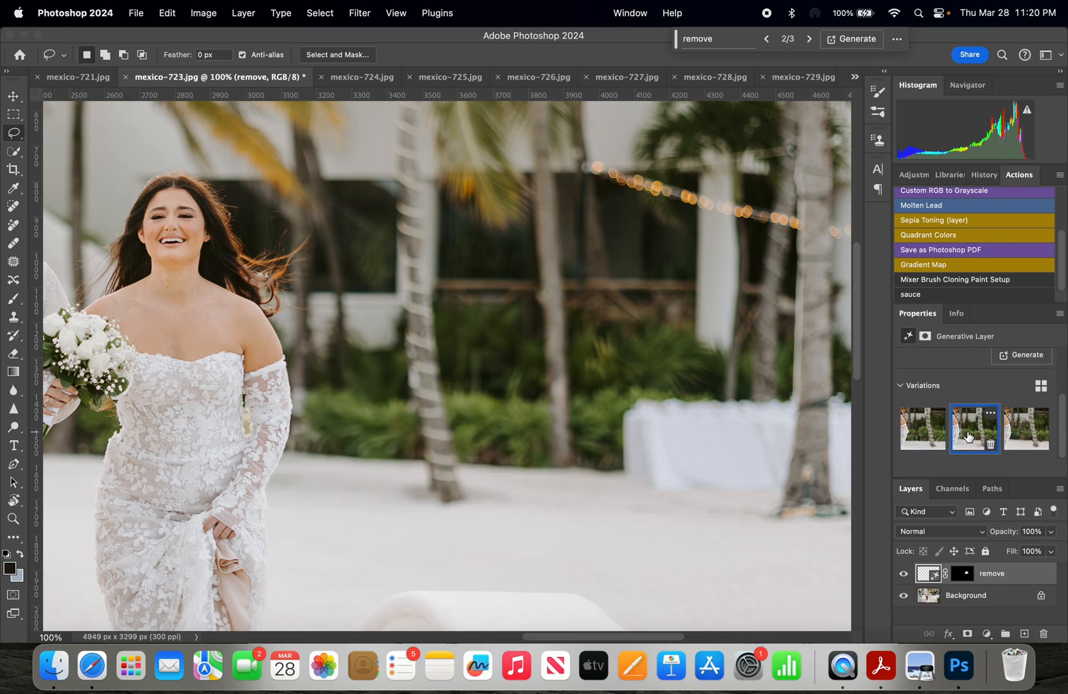
click(1028, 435)
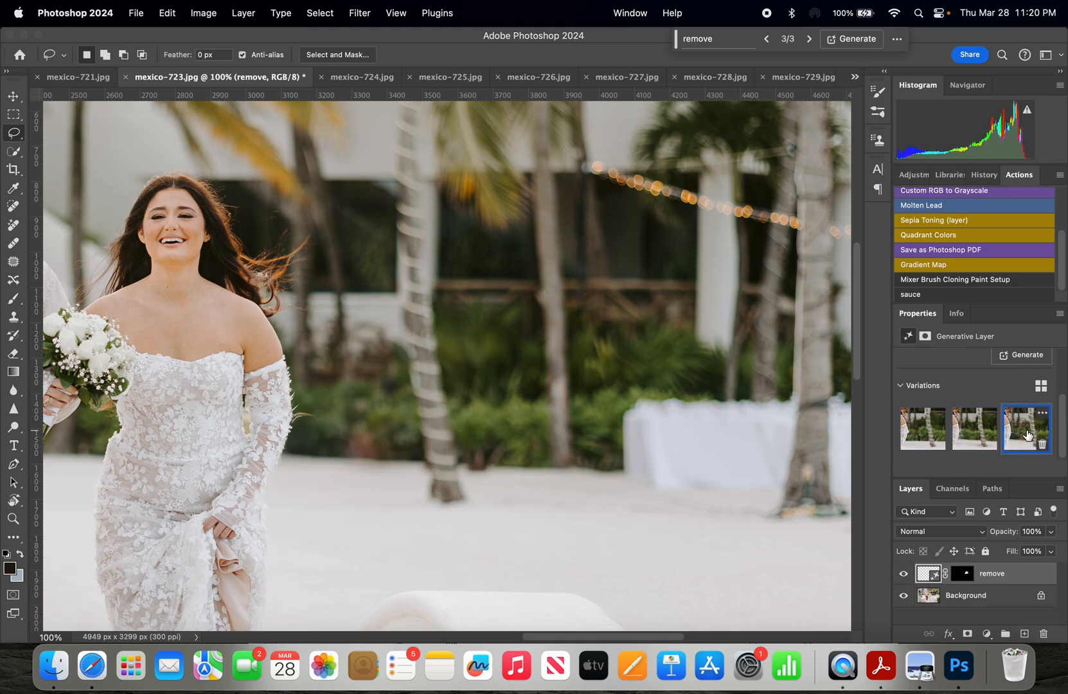
click(960, 437)
click(916, 431)
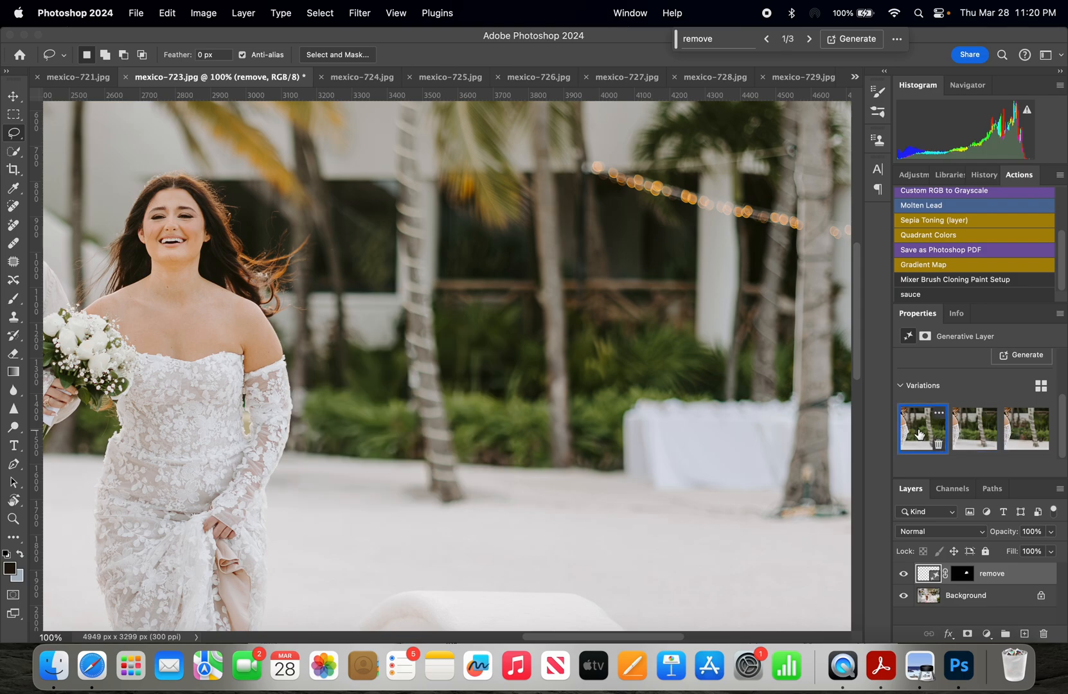
Keep the second variation of the table removal, merge the visible layers, and check the whole photo.
click(955, 437)
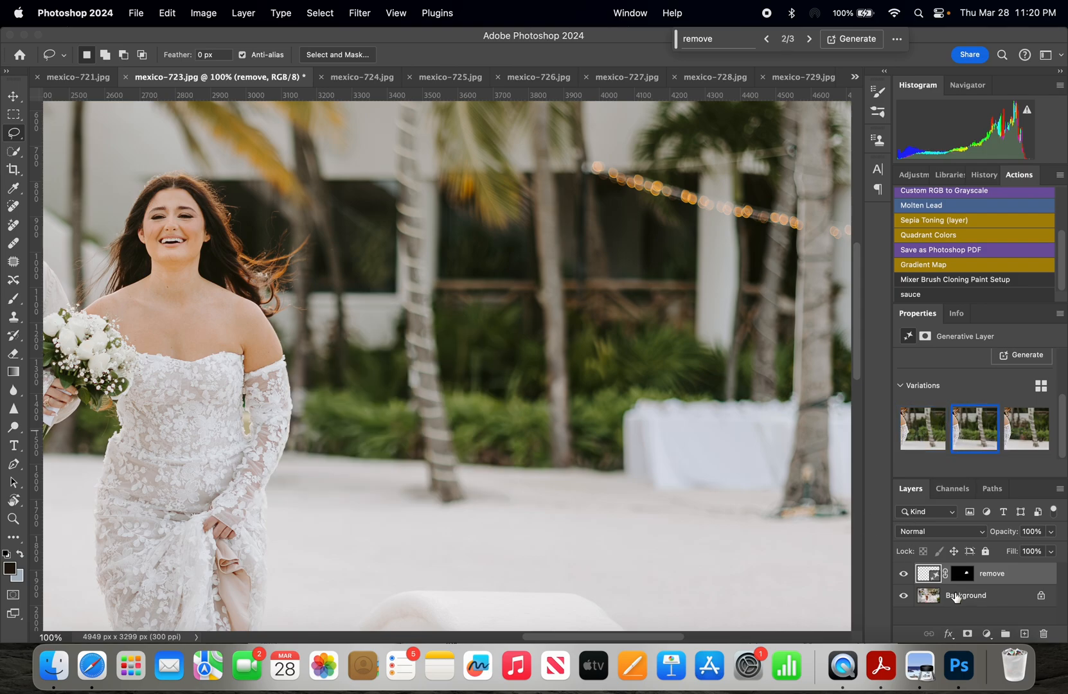
right_click(974, 599)
click(916, 583)
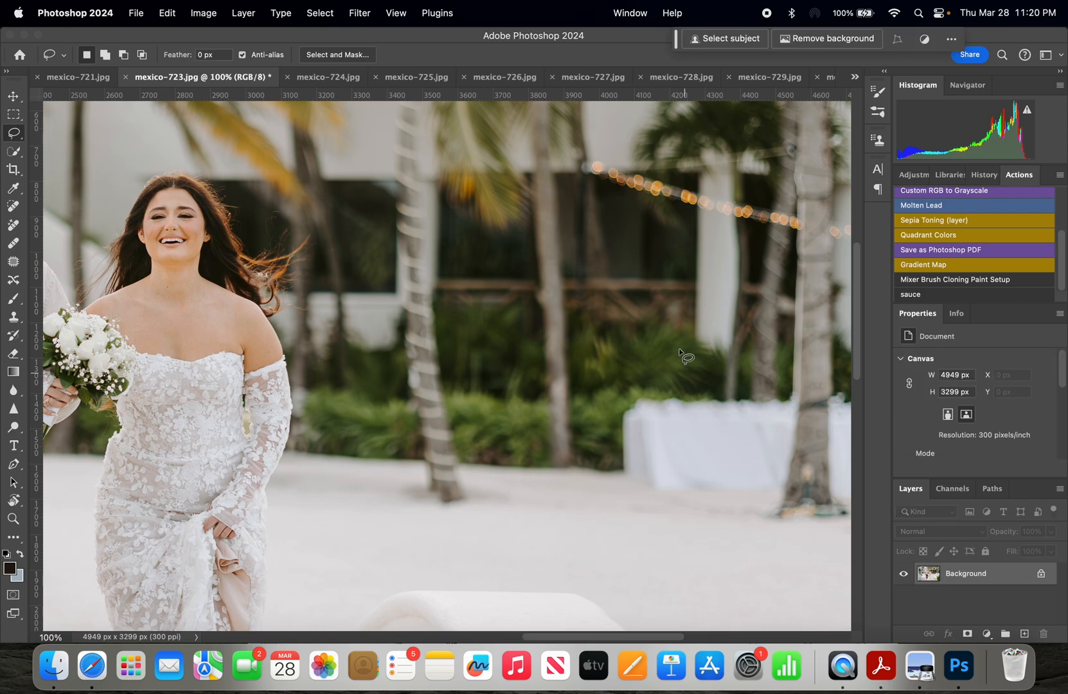
key(super+0)
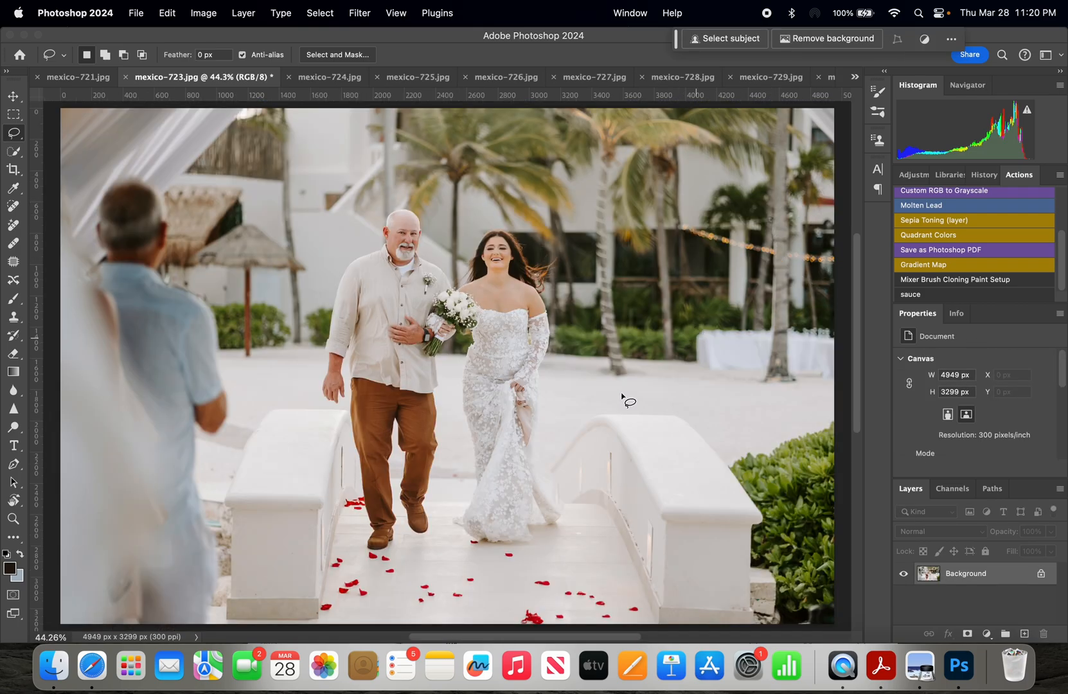
Lasso the stone blocks and ground beneath the hedge beside the bridge pillar and erase them with Generative Fill using the prompt "remove".
scroll(745, 571, down, 4)
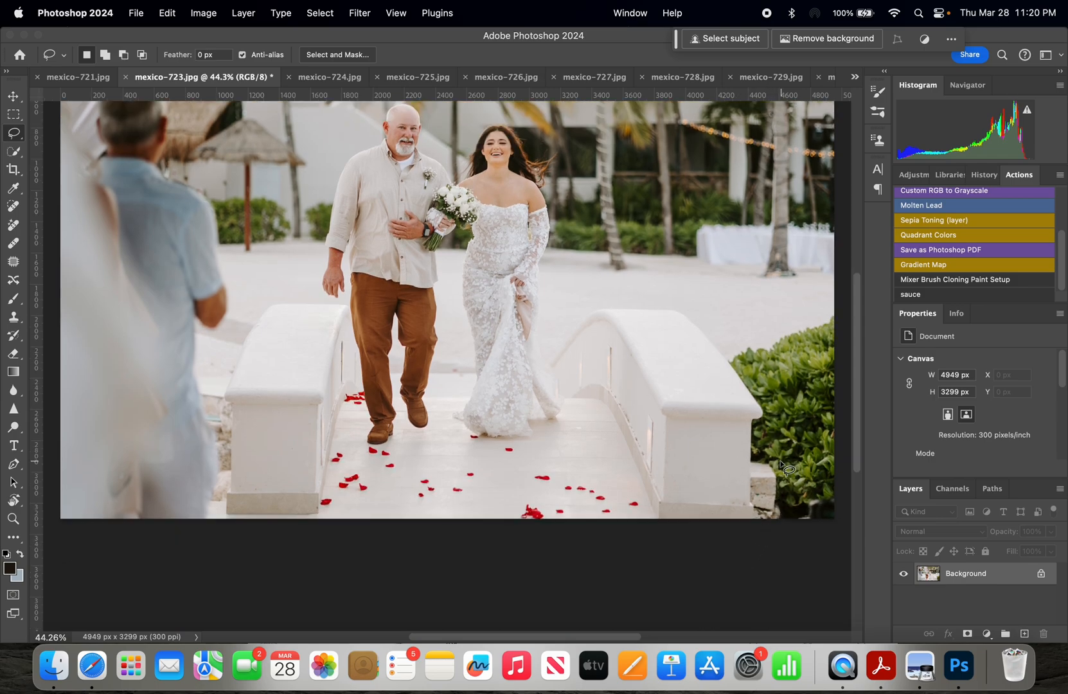
click(756, 460)
mouse_move(756, 459)
mouse_down()
mouse_move(762, 520)
mouse_move(838, 531)
mouse_move(835, 502)
mouse_move(796, 502)
mouse_move(779, 460)
mouse_up()
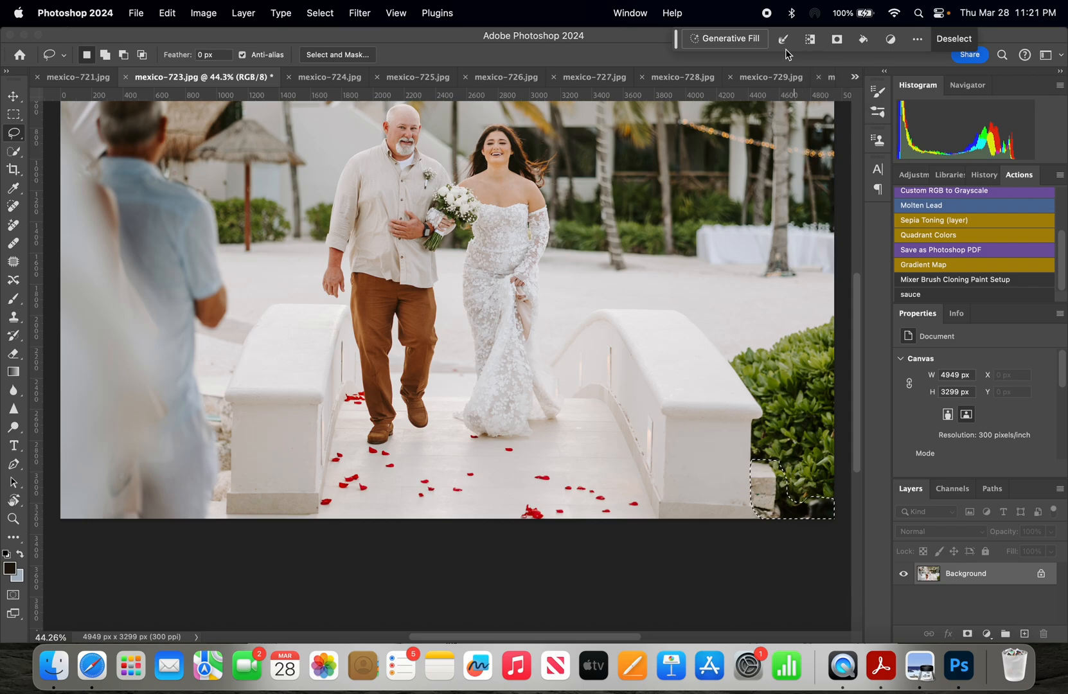
click(718, 40)
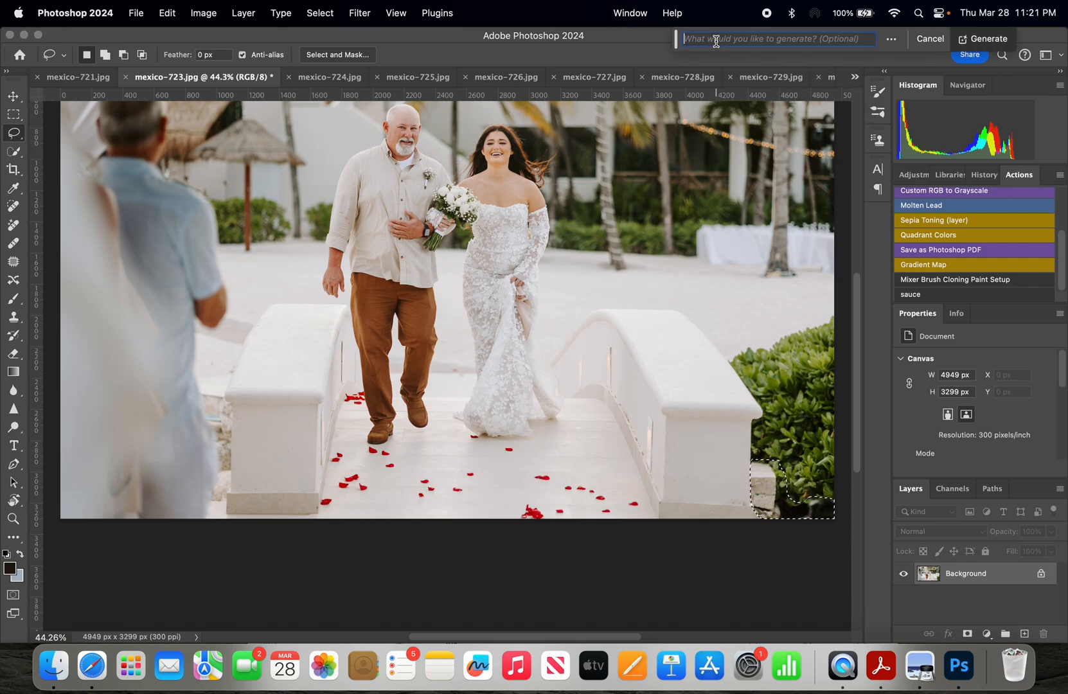
text(remove)
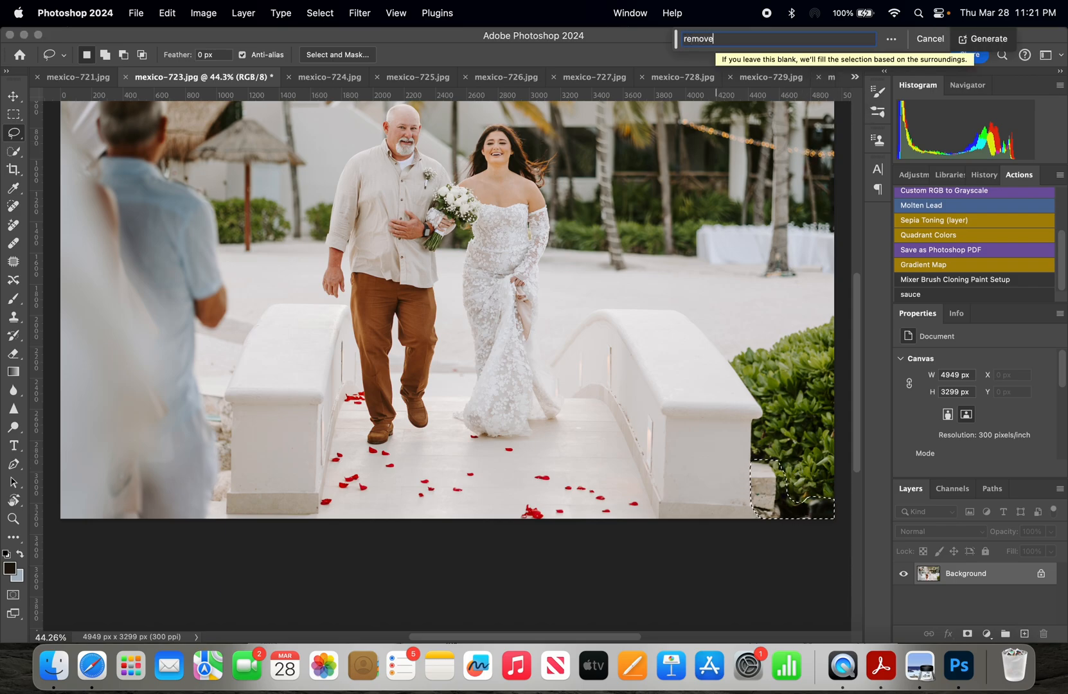
key(Return)
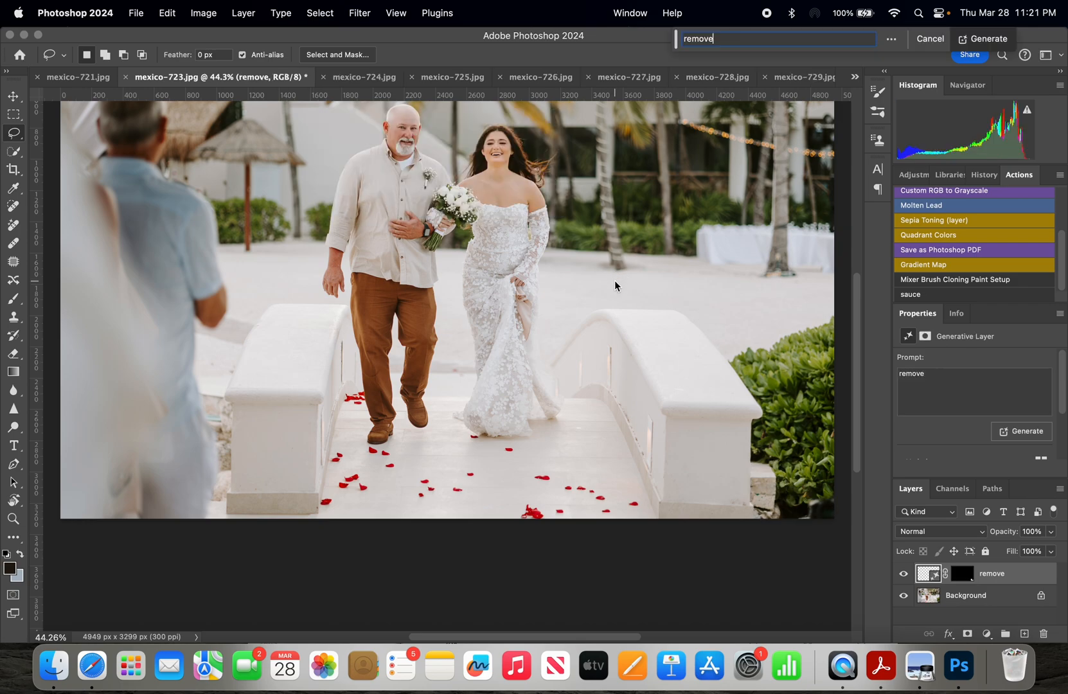
Compare the three variations of the stone block removal, keep the first one, and merge the visible layers.
scroll(944, 421, down, 3)
click(957, 438)
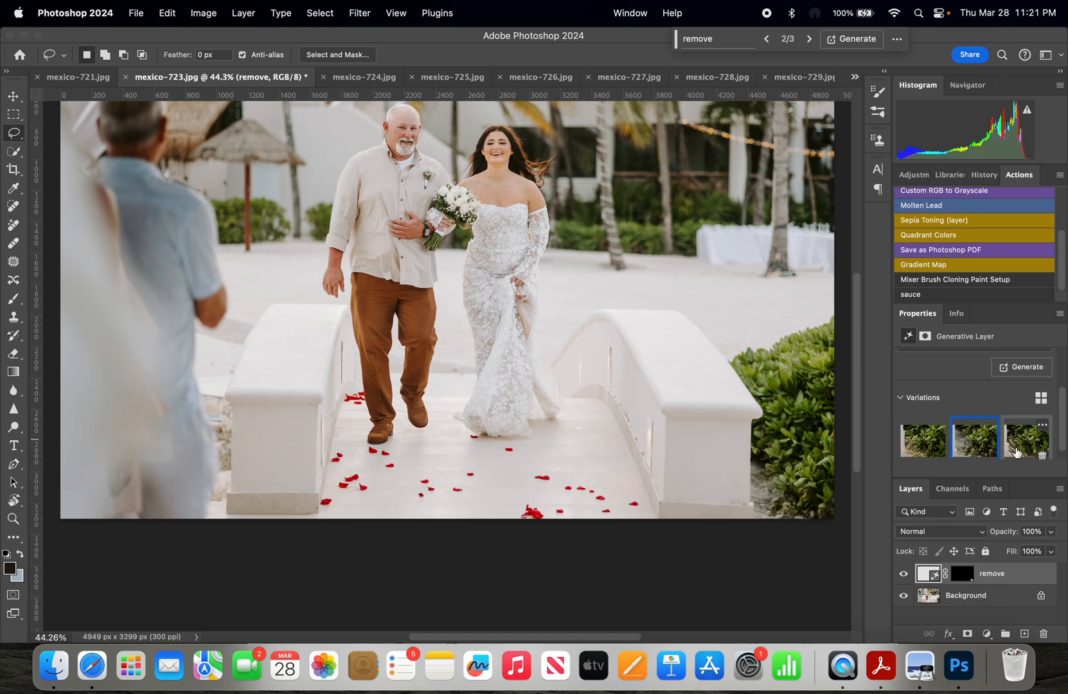
click(1018, 449)
click(923, 446)
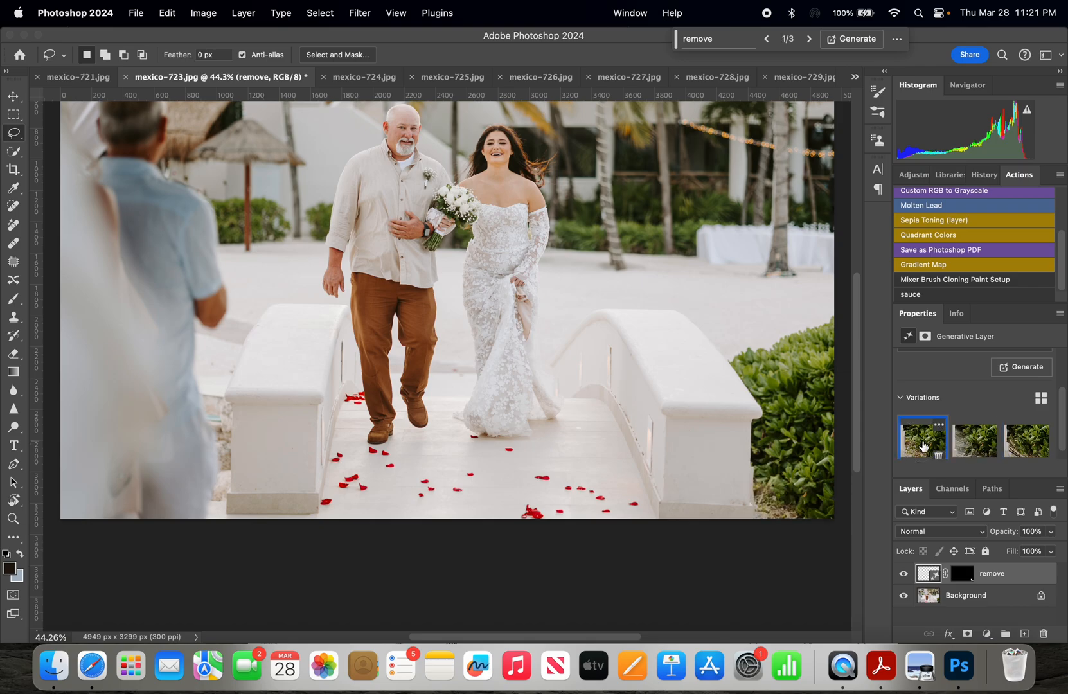
right_click(967, 597)
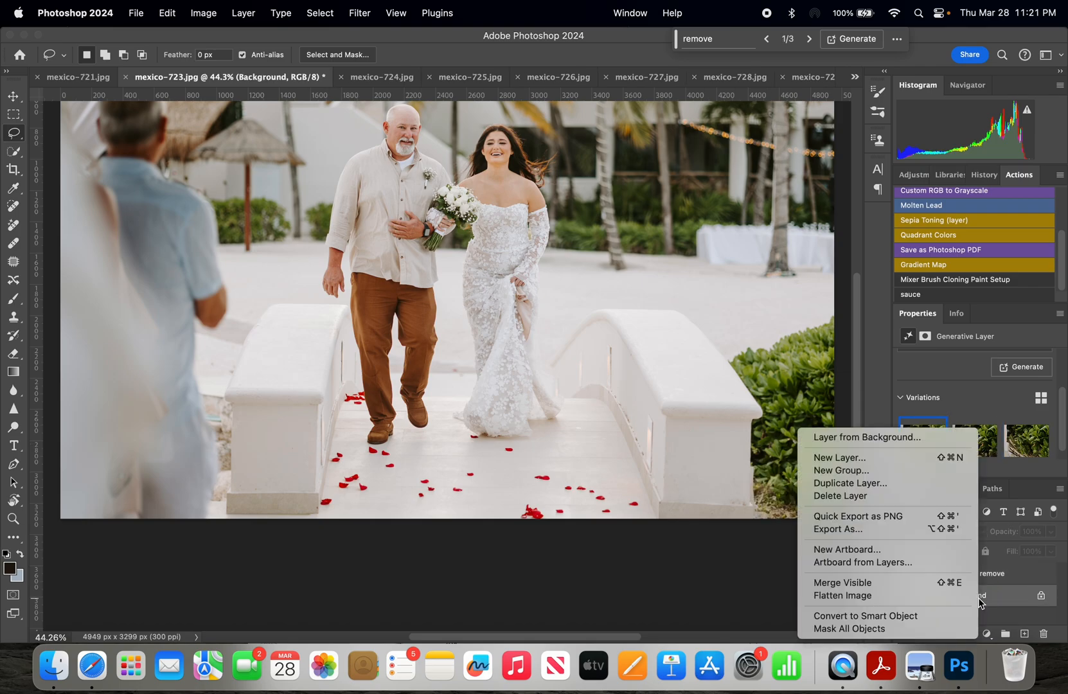
click(743, 482)
Lasso the remaining rough patch between the bridge pillar and the hedge and fill it with Generative Fill using no prompt.
mouse_move(751, 462)
mouse_down()
mouse_move(763, 526)
mouse_move(805, 531)
mouse_move(804, 489)
mouse_move(751, 461)
mouse_up()
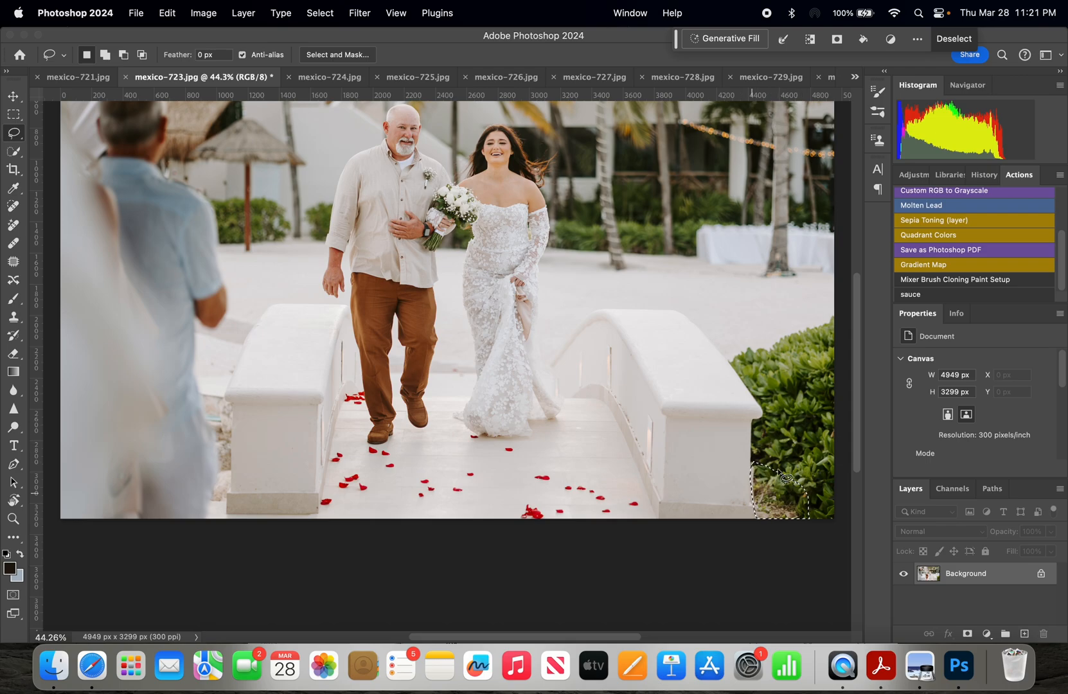
click(739, 40)
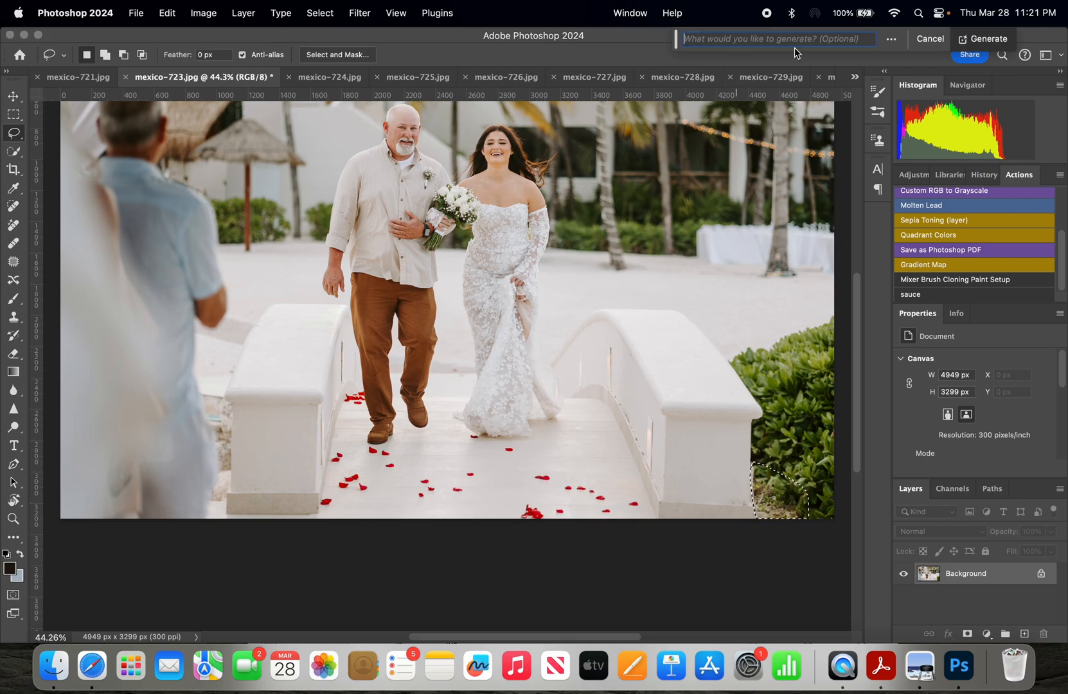
click(974, 39)
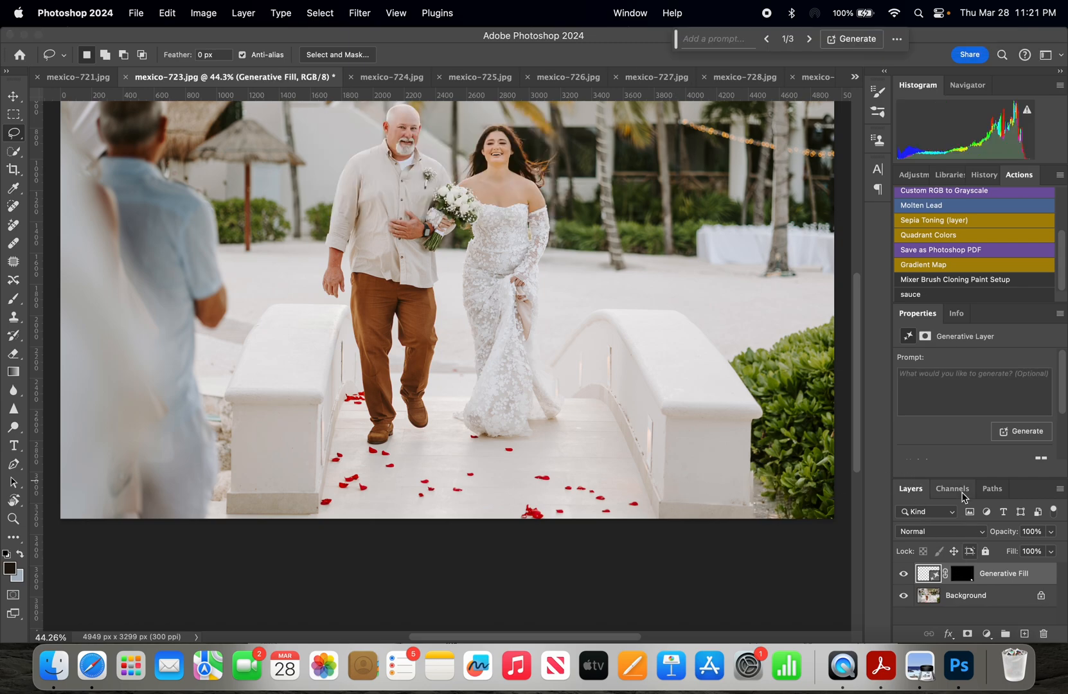
Compare the variations of the patch beside the hedge, keep the second one, and merge the visible layers.
click(990, 440)
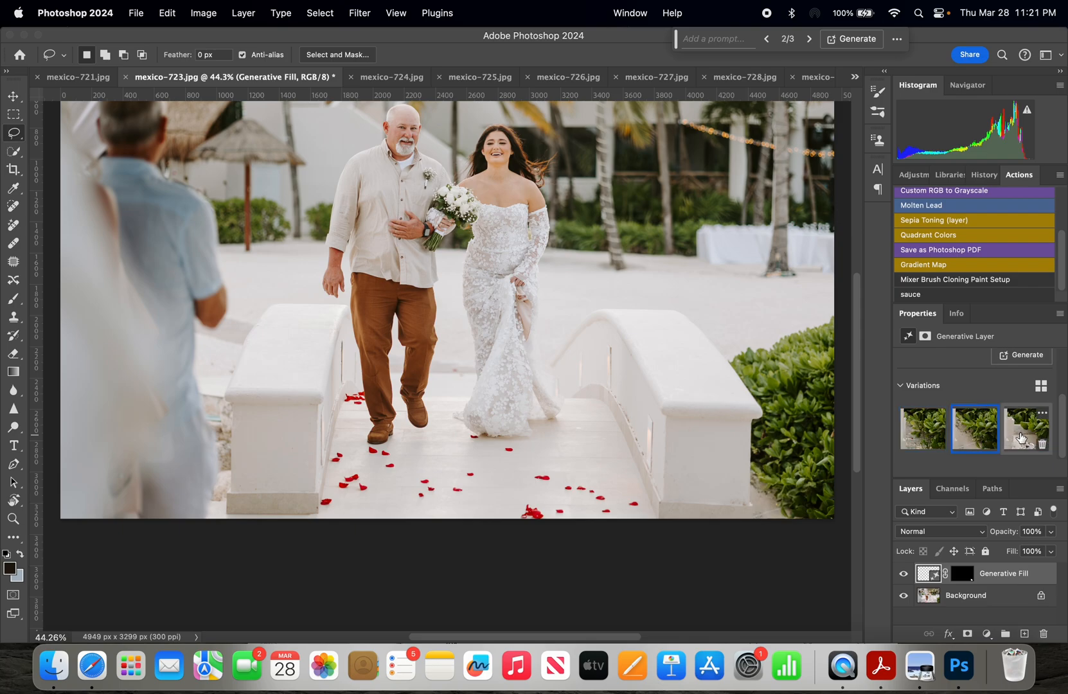
click(1021, 437)
click(970, 439)
click(923, 437)
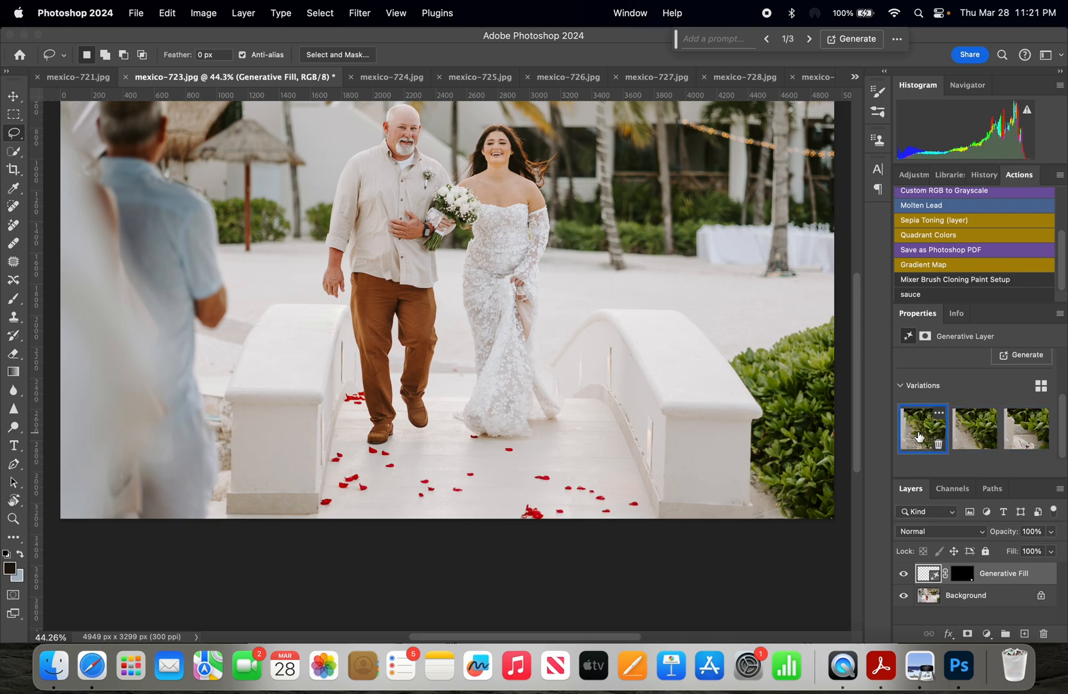
click(975, 429)
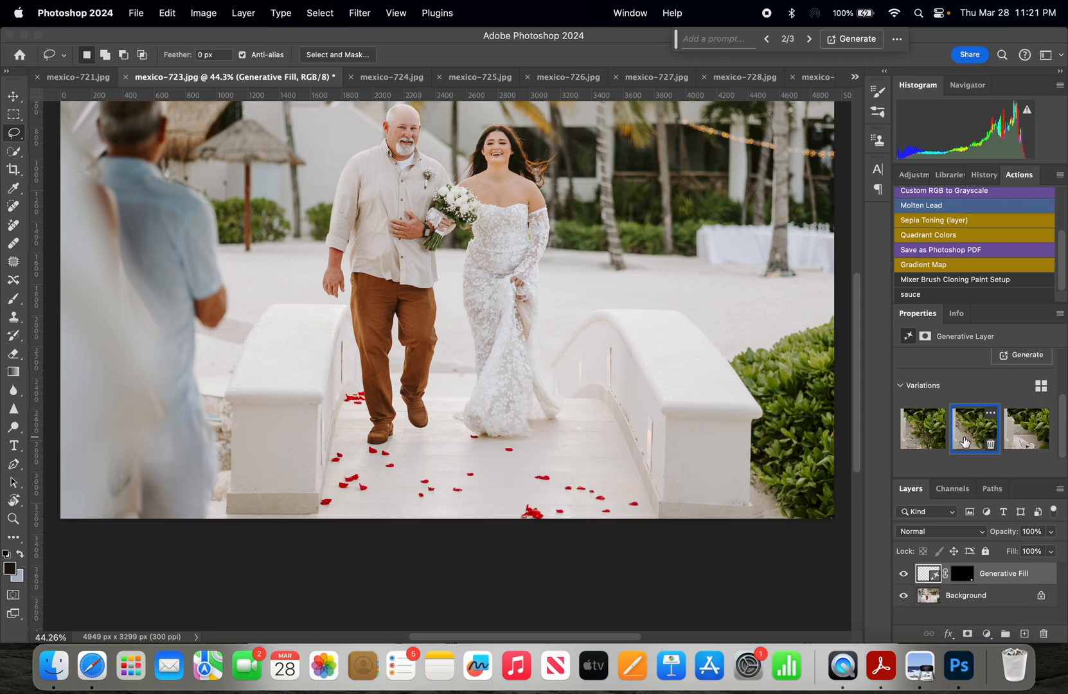
right_click(963, 595)
click(919, 583)
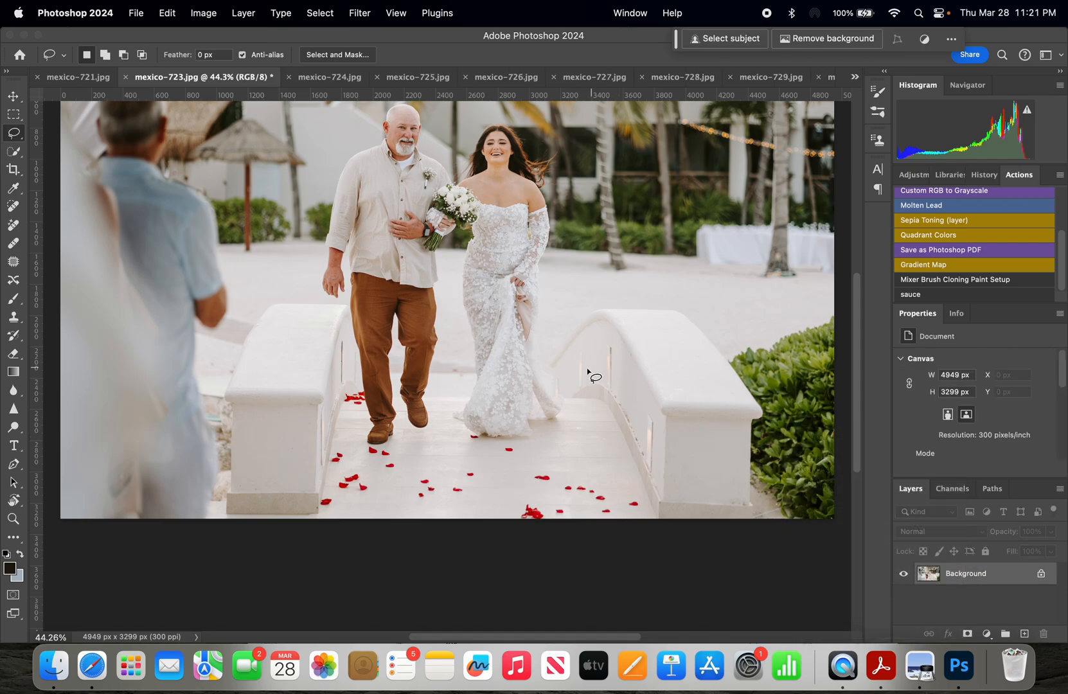
Lasso the narrow light openings in both bridge walls as one selection and erase them with Generative Fill using the prompt "remove".
mouse_move(564, 373)
mouse_down()
mouse_move(553, 366)
mouse_move(555, 393)
mouse_move(555, 369)
mouse_move(576, 369)
mouse_up()
key(super+plus)
mouse_move(672, 419)
mouse_down()
mouse_move(666, 469)
mouse_move(679, 488)
mouse_move(674, 420)
mouse_up()
mouse_move(622, 361)
mouse_down()
mouse_move(634, 395)
mouse_move(634, 353)
mouse_move(596, 346)
mouse_move(593, 391)
mouse_move(602, 386)
mouse_move(606, 361)
mouse_move(571, 374)
mouse_move(573, 405)
mouse_move(575, 383)
mouse_up()
mouse_move(327, 335)
mouse_down()
mouse_move(328, 391)
mouse_move(333, 337)
mouse_up()
mouse_move(306, 412)
mouse_down()
mouse_move(304, 484)
mouse_move(309, 478)
mouse_up()
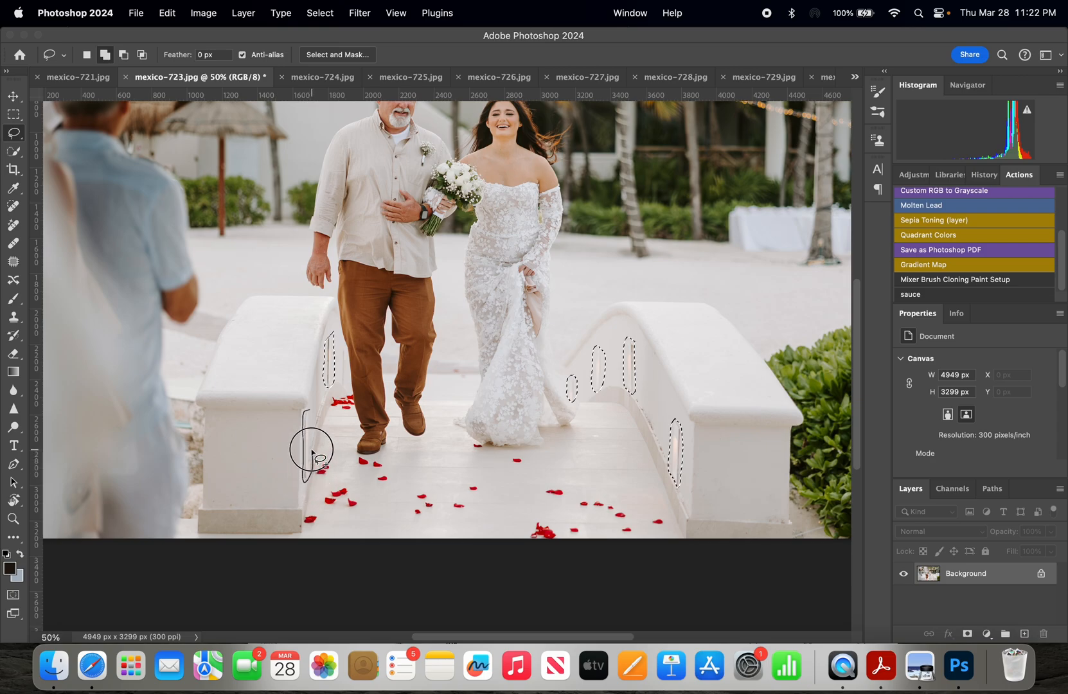
drag(312, 409, 313, 410)
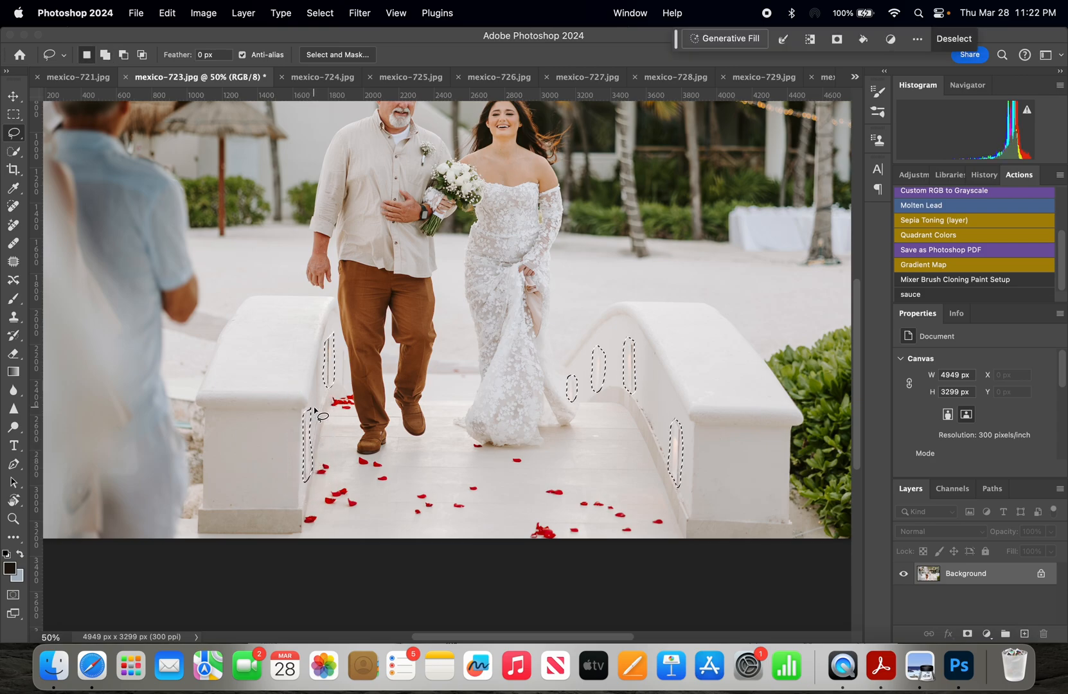
click(729, 37)
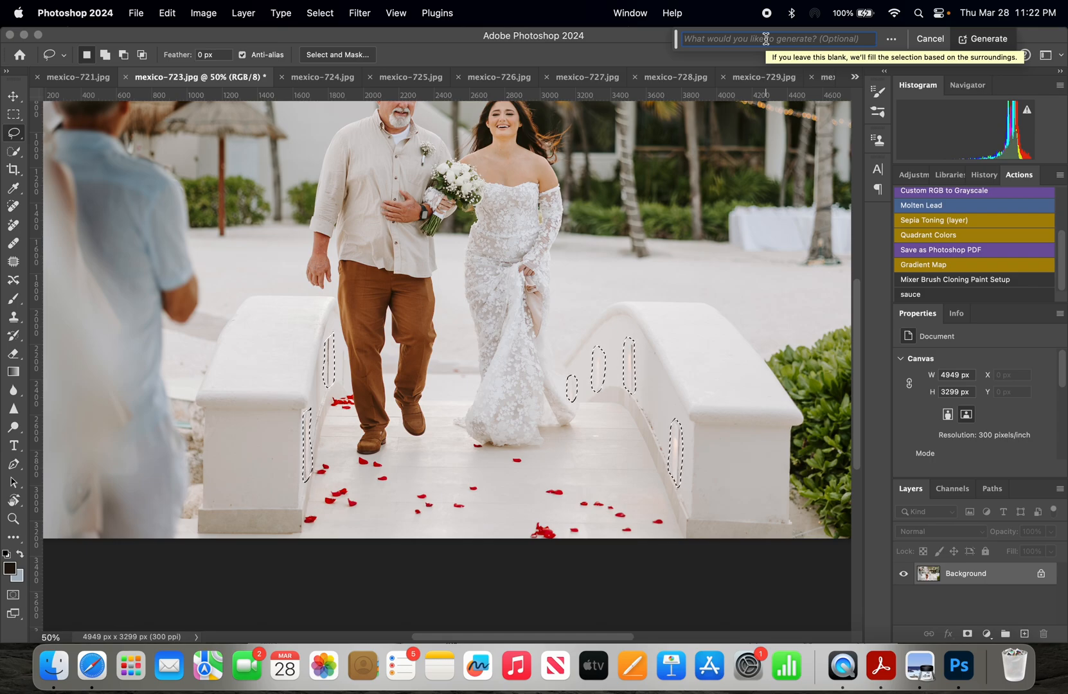
text(remove)
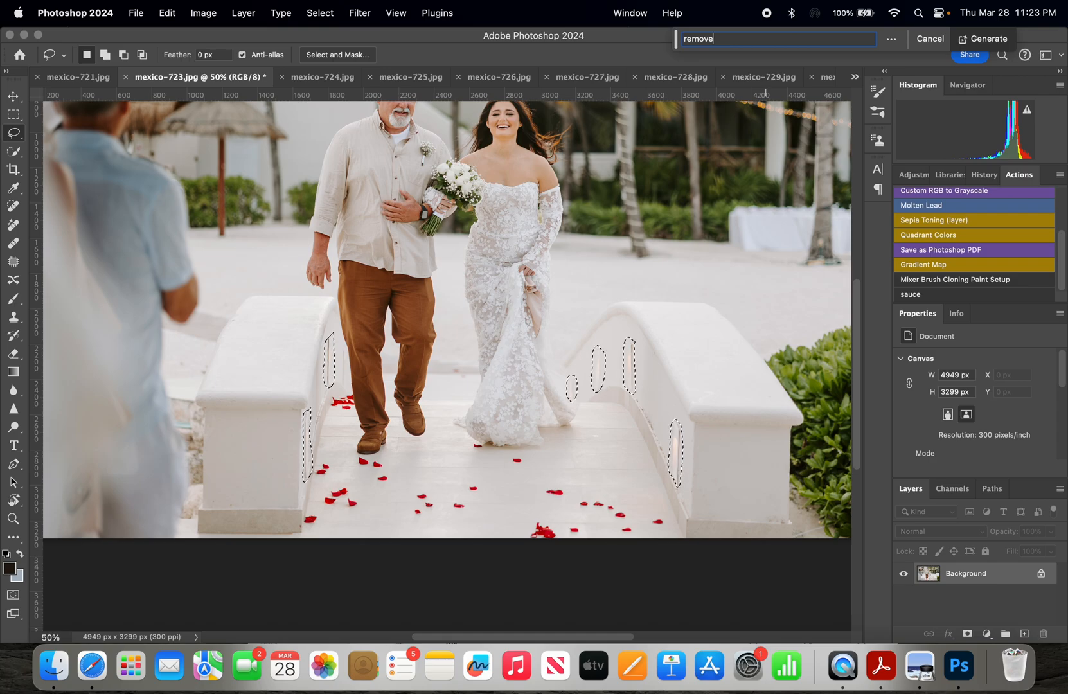
key(Return)
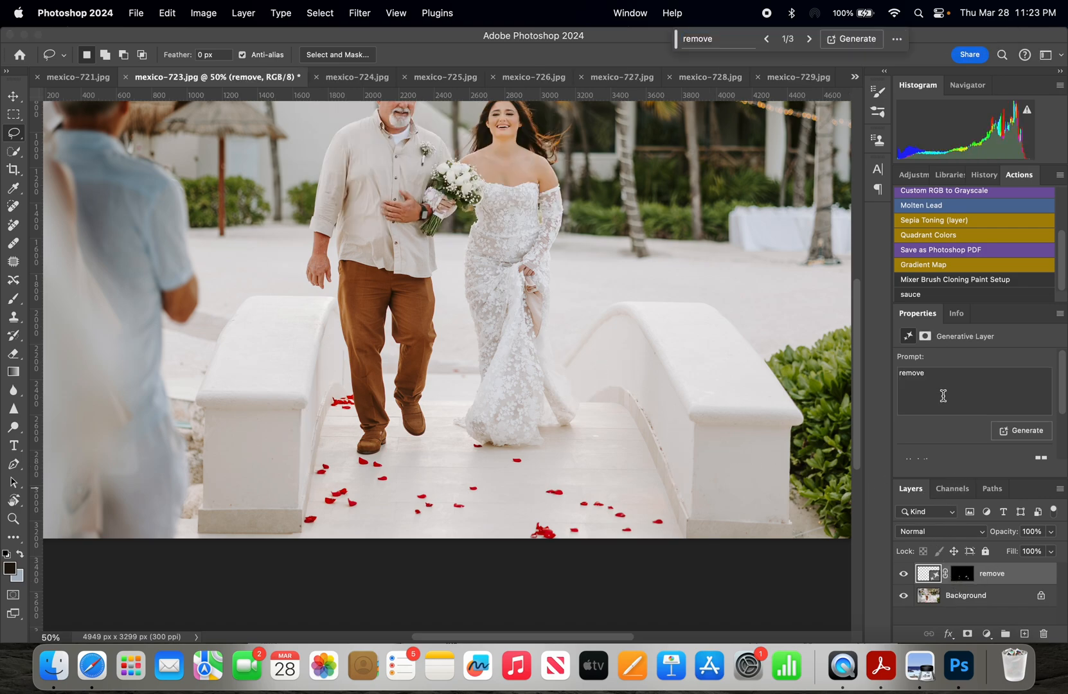
Compare the variations of the bridge wall cleanup, keep the first one, and merge the visible layers.
scroll(942, 393, down, 3)
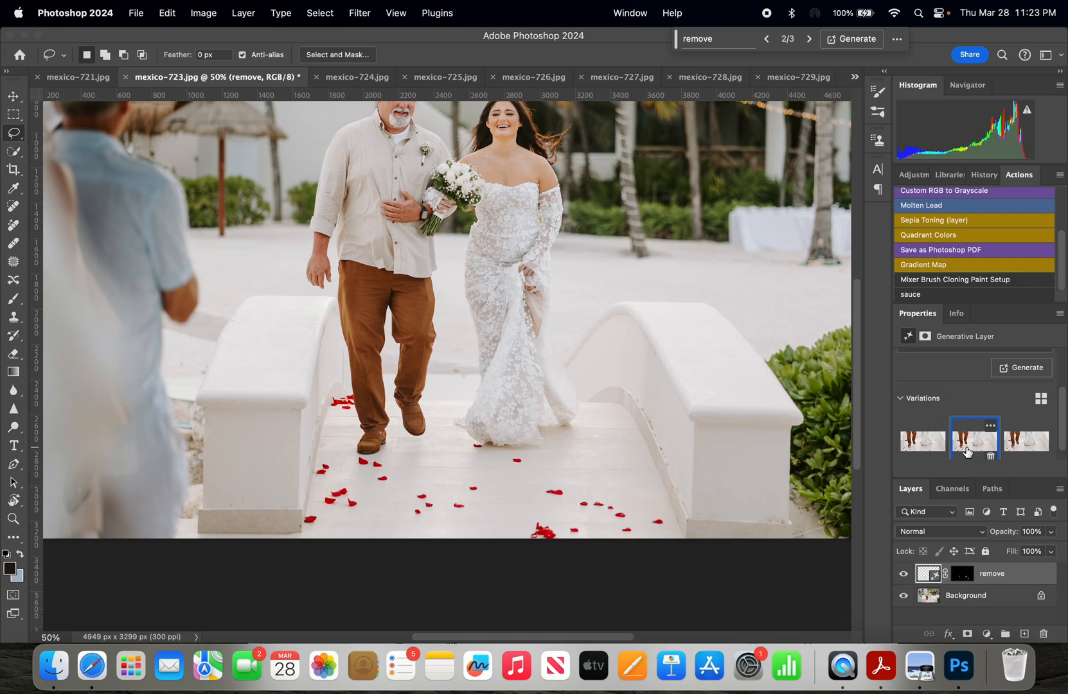
click(1023, 442)
click(921, 443)
right_click(963, 597)
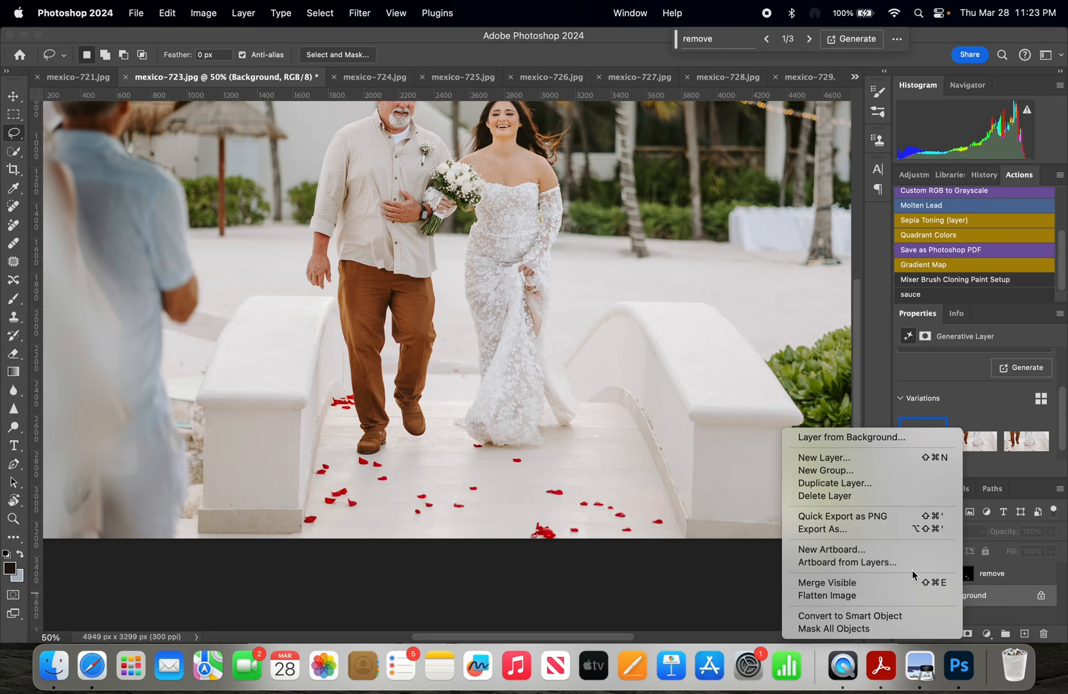
click(909, 580)
Lasso the small distracting spots beside the guest's shoulder, under the thatched umbrella and on the white building wall.
scroll(589, 407, up, 2)
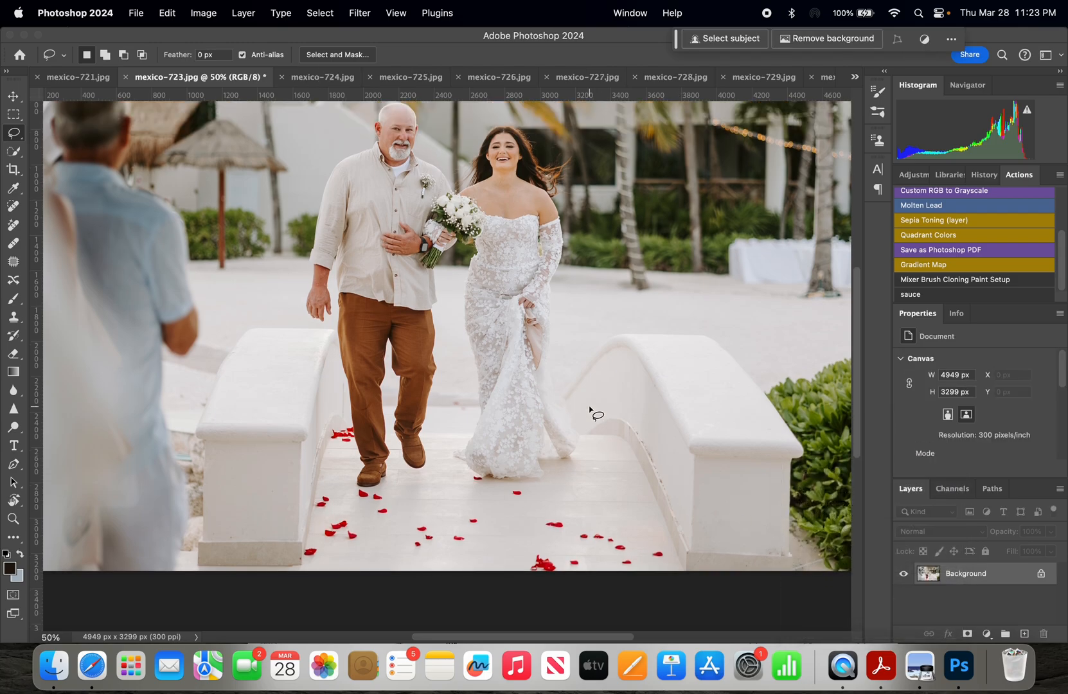
scroll(172, 429, up, 3)
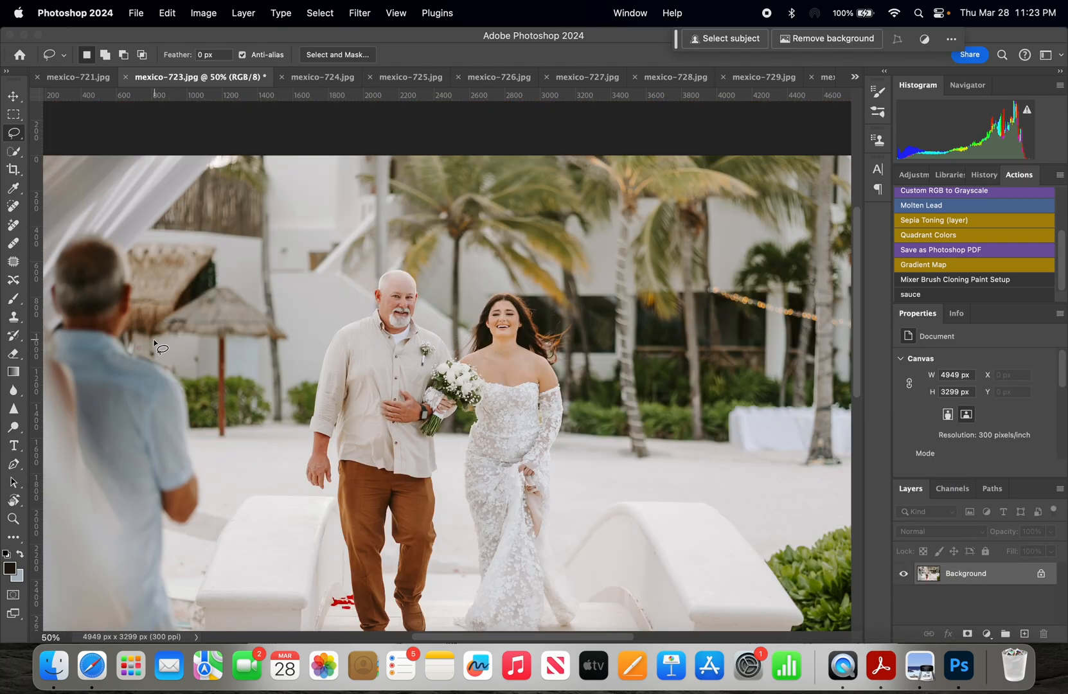
mouse_move(136, 337)
mouse_down()
mouse_move(128, 337)
mouse_move(128, 352)
mouse_move(138, 356)
mouse_move(140, 334)
mouse_move(149, 360)
mouse_move(195, 351)
mouse_up()
mouse_move(276, 255)
mouse_down()
mouse_move(293, 241)
mouse_move(279, 256)
mouse_up()
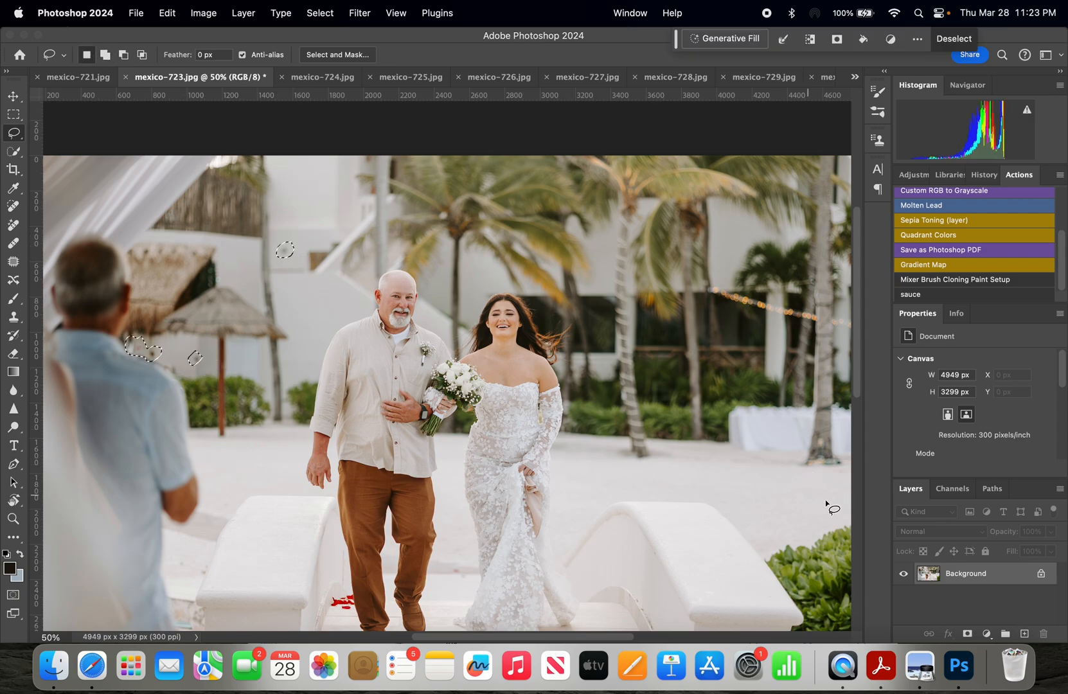
Add the spots beside the guest's waist, the patch between the couple and the base of the palm by the white-draped table to the selection.
scroll(833, 491, down, 3)
scroll(833, 490, up, 5)
scroll(786, 444, down, 8)
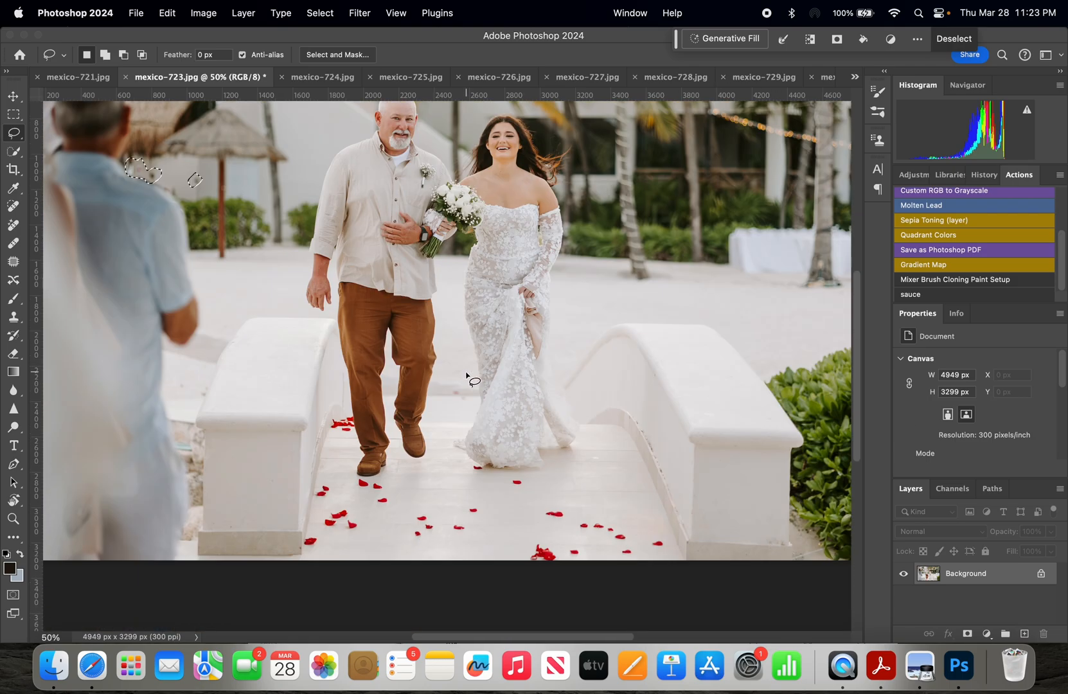
scroll(467, 376, down, 3)
mouse_move(182, 365)
mouse_down()
mouse_move(167, 362)
mouse_move(183, 374)
mouse_move(193, 365)
mouse_up()
mouse_move(184, 301)
mouse_down()
mouse_move(195, 319)
mouse_move(207, 304)
mouse_up()
mouse_move(462, 309)
mouse_down()
mouse_move(451, 311)
mouse_move(457, 325)
mouse_move(465, 311)
mouse_up()
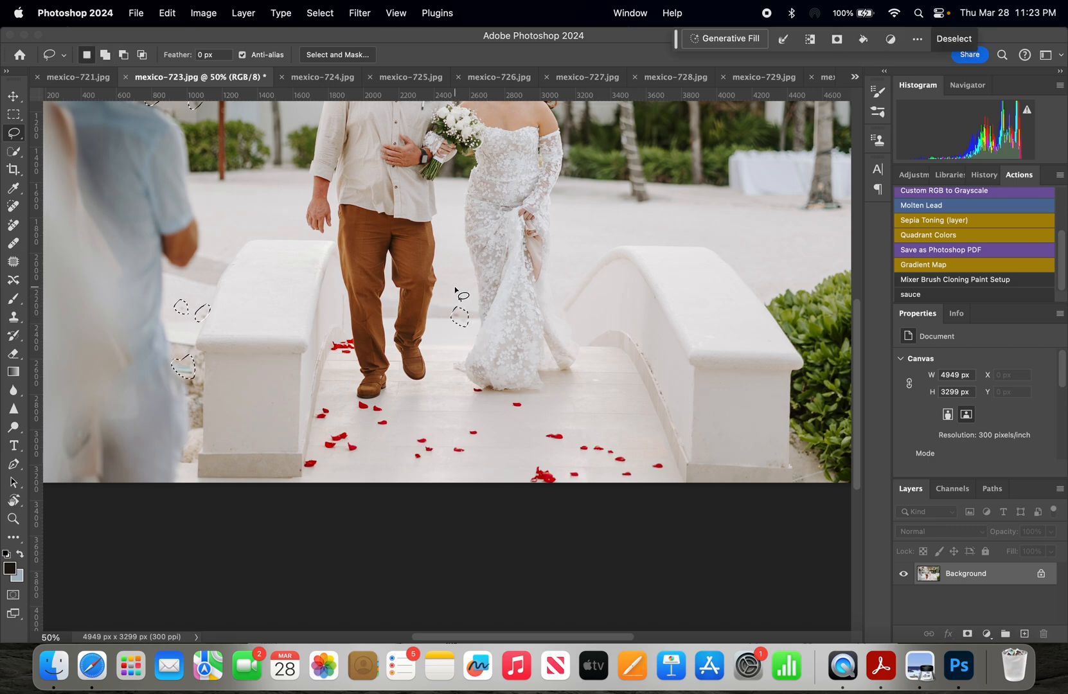
mouse_move(821, 180)
mouse_down()
mouse_move(797, 211)
mouse_move(843, 207)
mouse_move(822, 179)
mouse_up()
Erase all the selected spots with Generative Fill using the prompt "remove" and check the result across the photo.
scroll(832, 222, up, 3)
scroll(831, 226, up, 3)
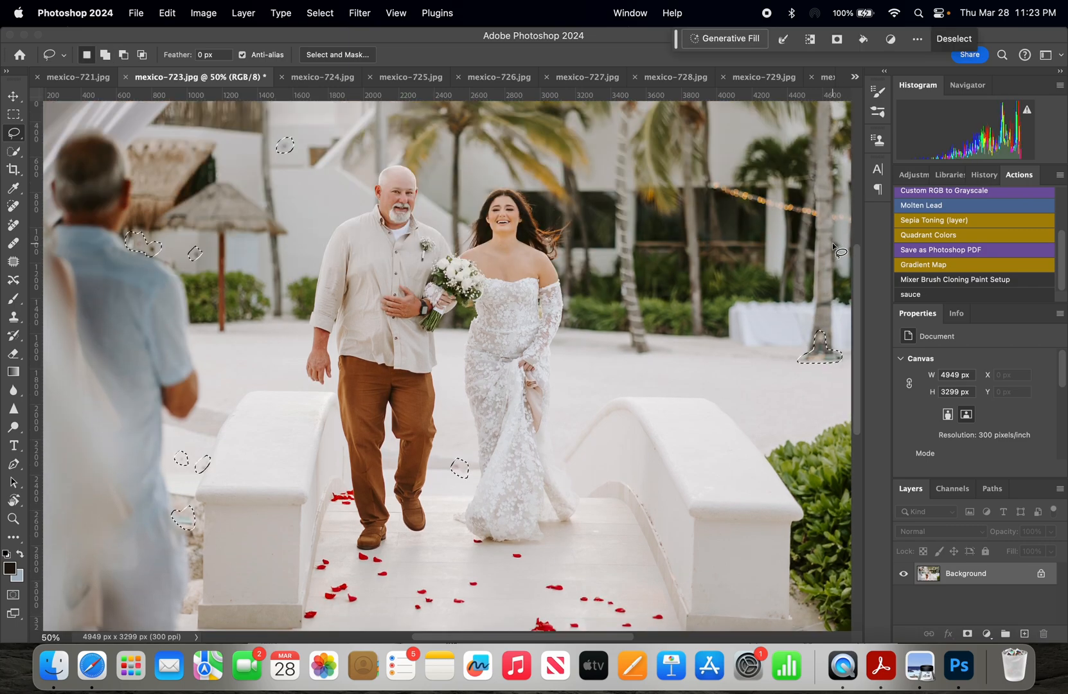
click(716, 38)
text(remove)
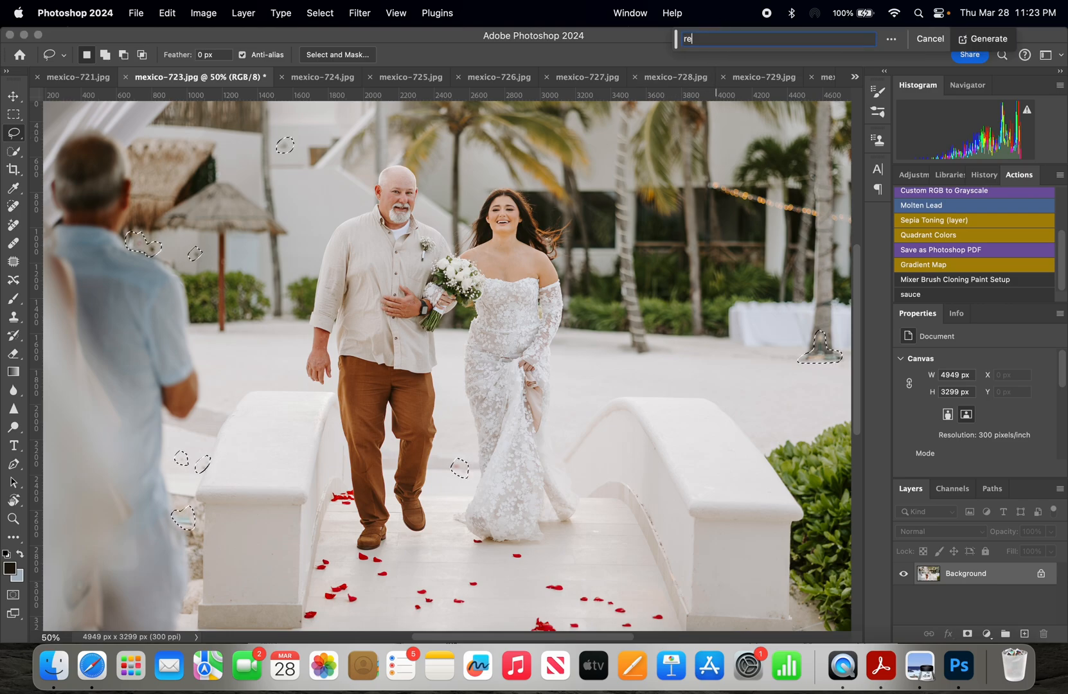
click(983, 38)
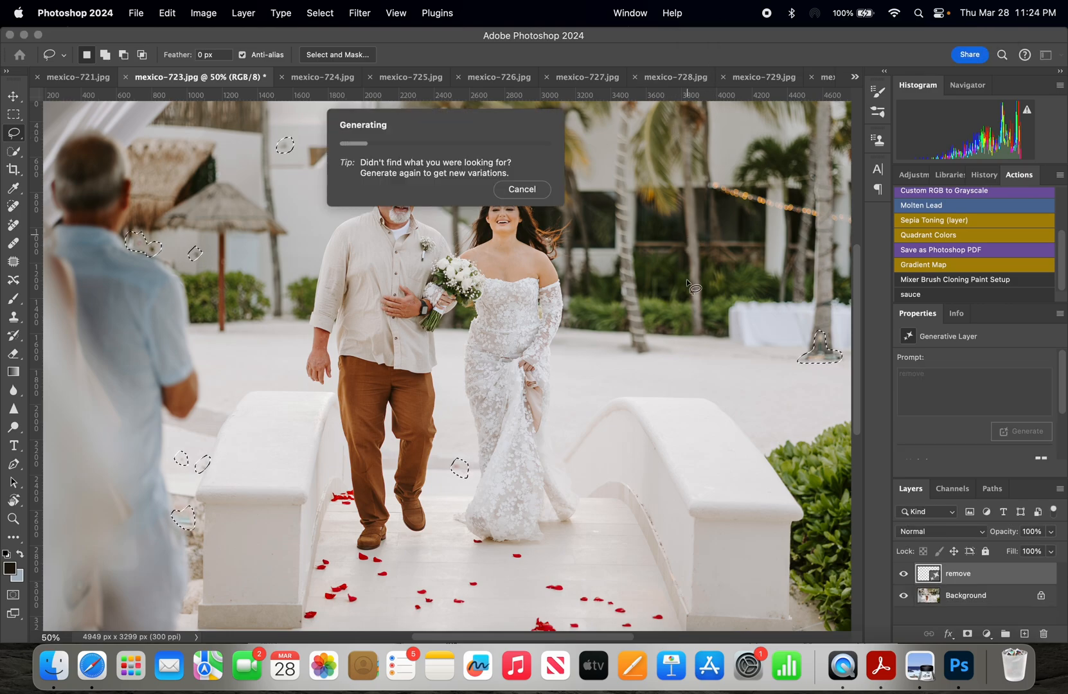
scroll(622, 350, up, 2)
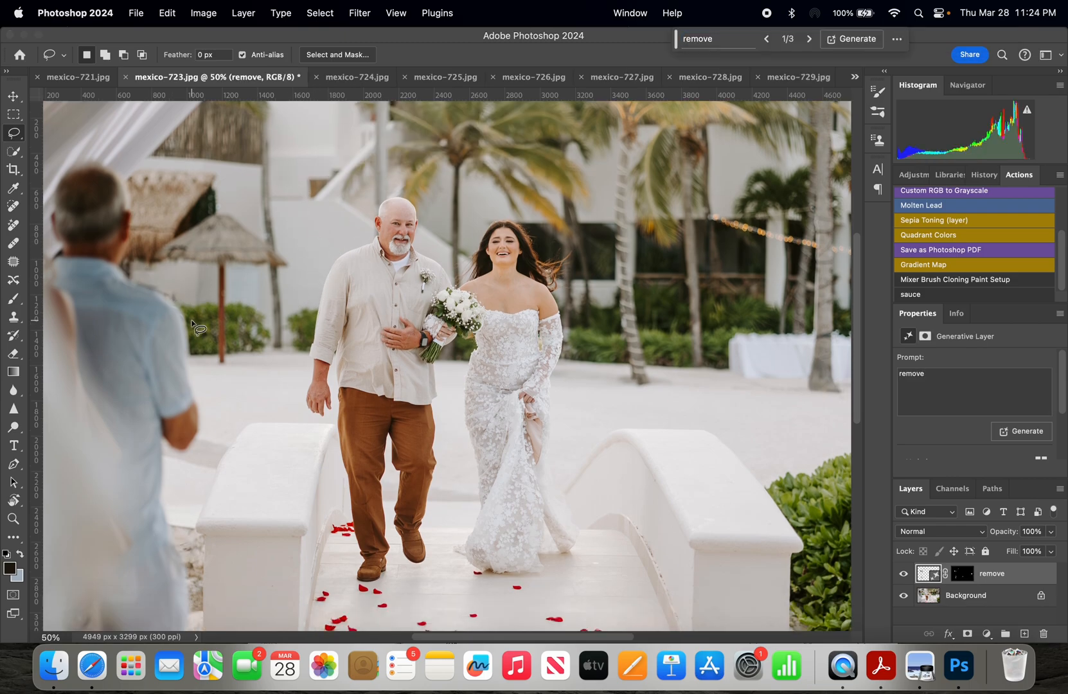
scroll(481, 513, down, 3)
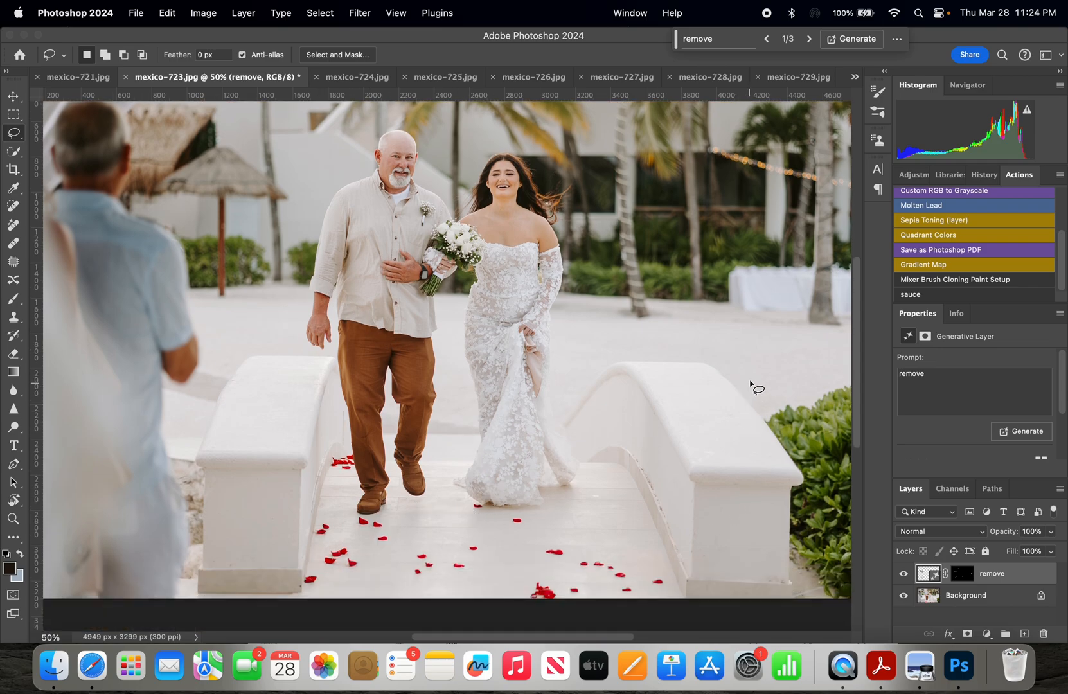
Compare the whole photo with and without the generated spot cleanup, and merge the visible layers.
scroll(749, 388, up, 5)
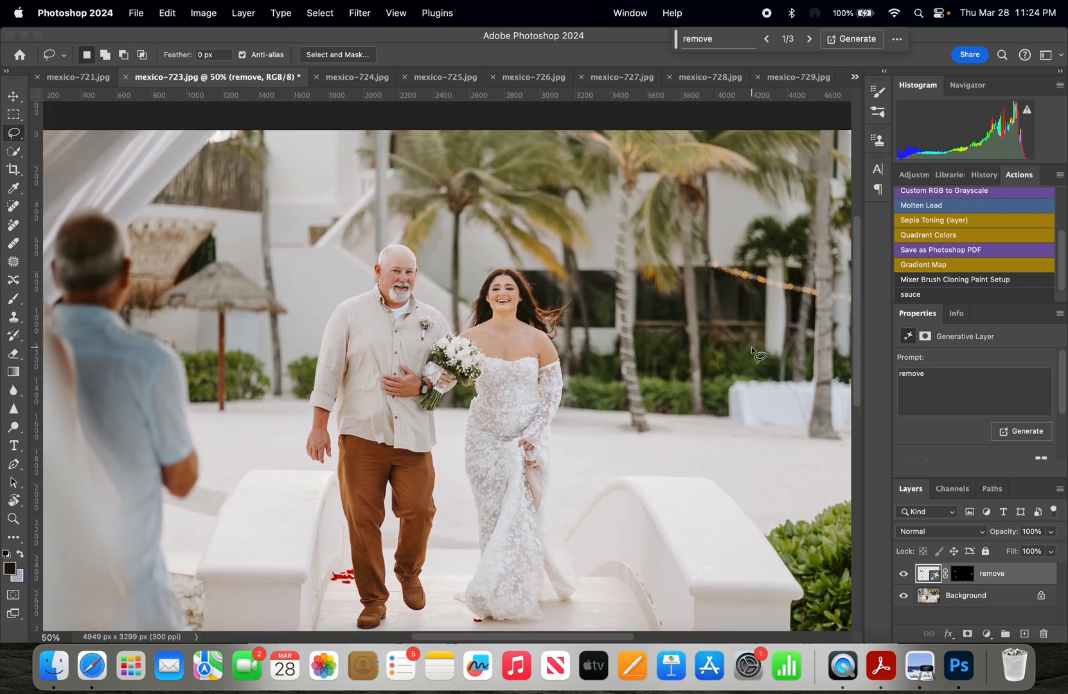
key(super+0)
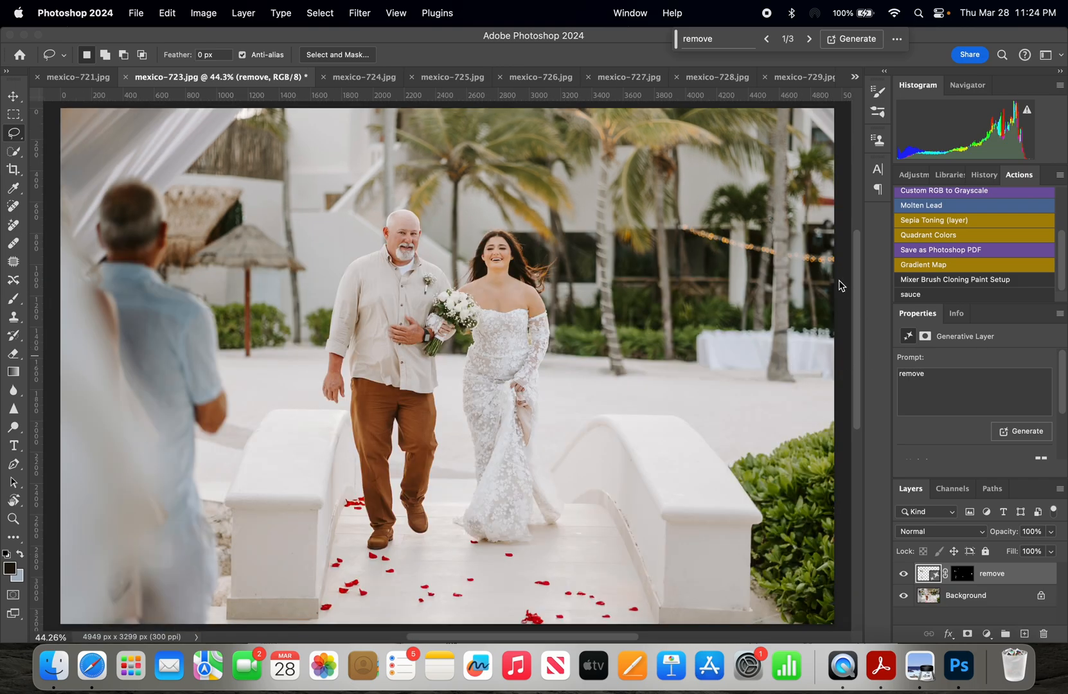
click(904, 574)
click(904, 574)
click(904, 573)
click(904, 574)
click(904, 574)
click(904, 574)
click(904, 573)
click(904, 573)
click(904, 574)
click(904, 573)
click(904, 574)
click(904, 573)
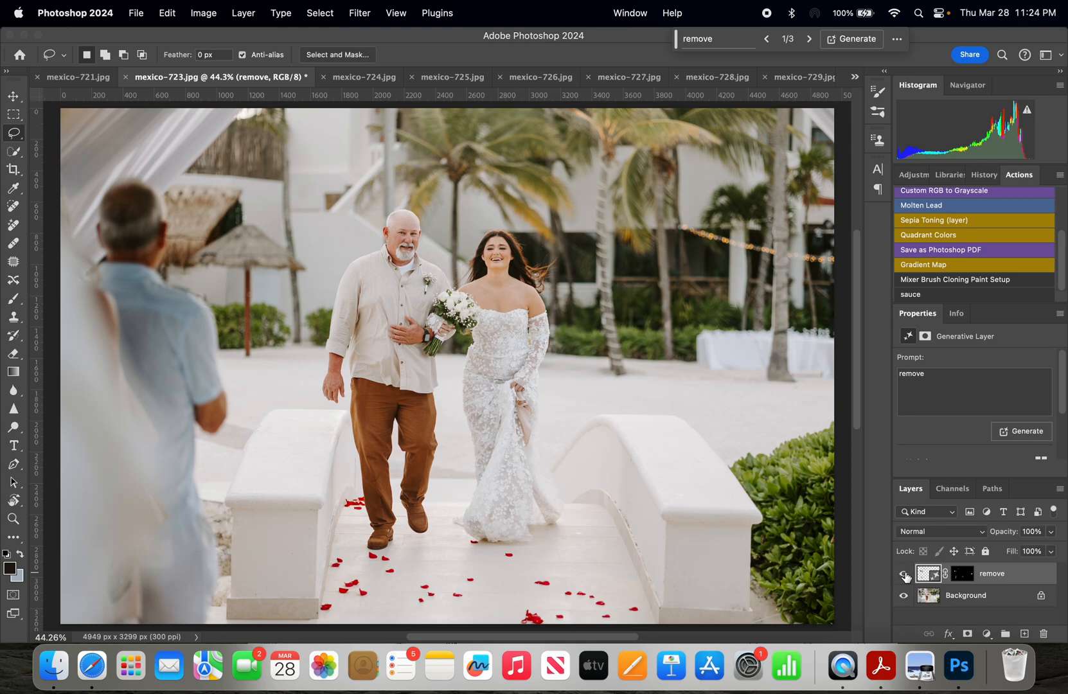
right_click(929, 609)
click(835, 579)
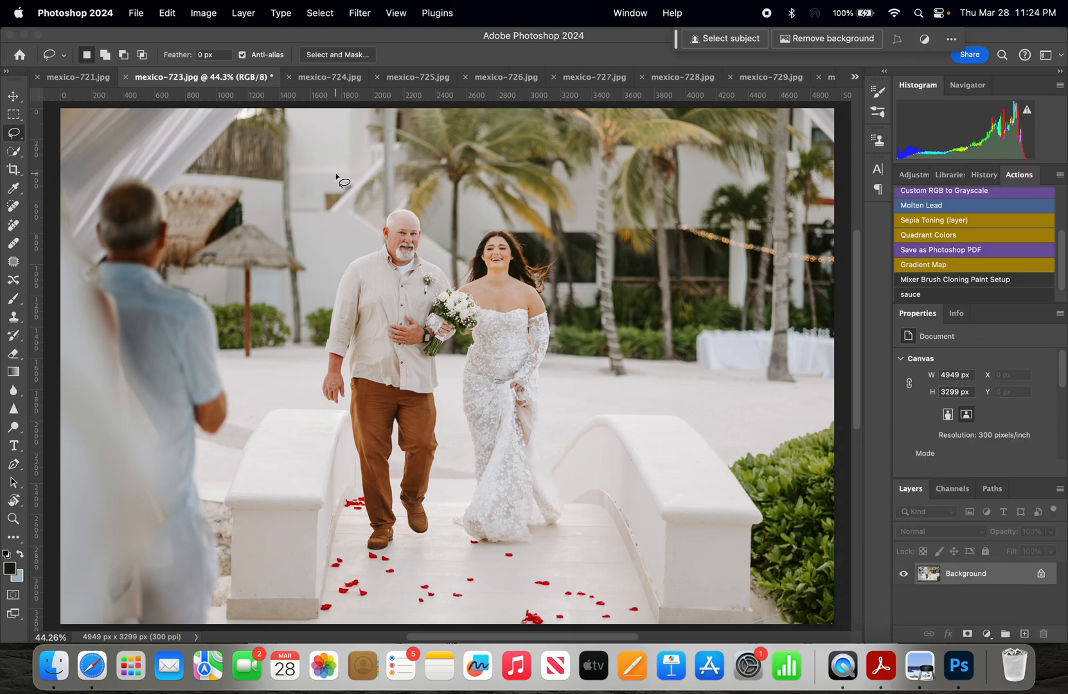
Lasso the dark patch on the white building's stair wall and the spot in the palm at the photo's right edge, and Generative Fill them with "remove".
mouse_move(347, 185)
mouse_down()
mouse_move(320, 193)
mouse_move(324, 209)
mouse_move(357, 182)
mouse_up()
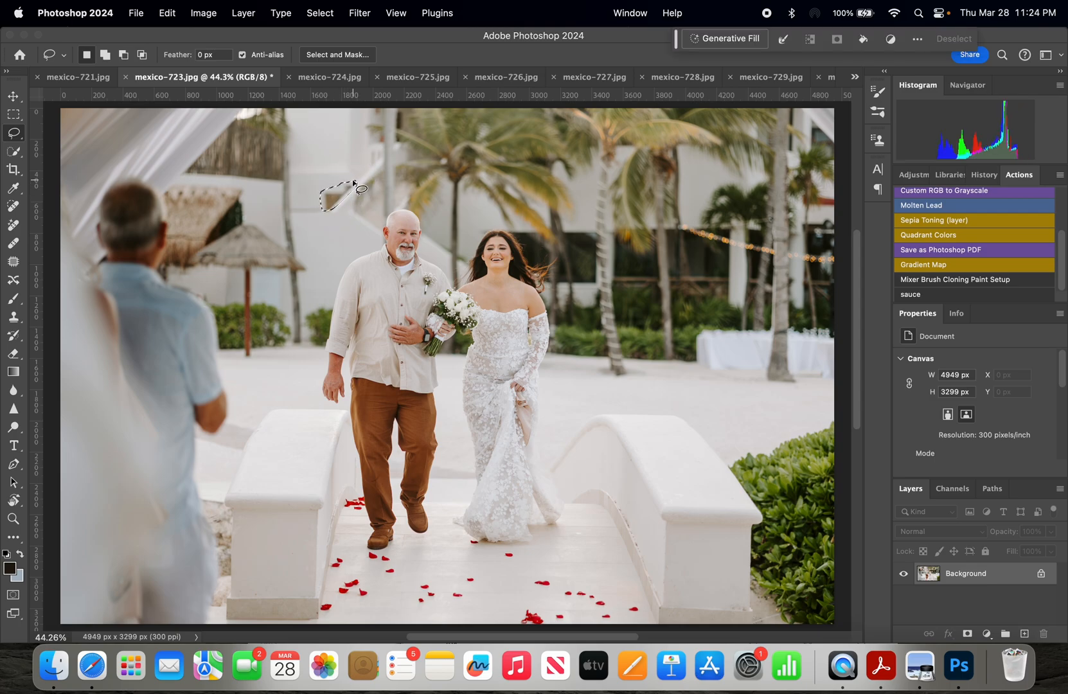
mouse_move(825, 200)
mouse_down()
mouse_move(807, 189)
mouse_move(797, 206)
mouse_move(835, 204)
mouse_move(836, 186)
mouse_up()
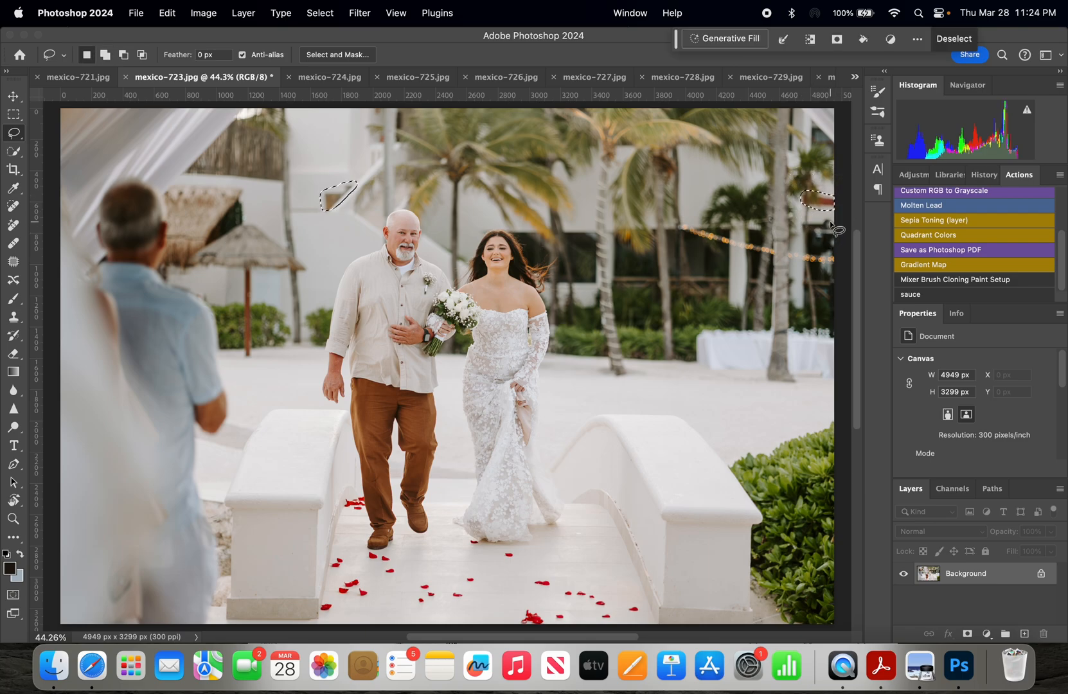
click(718, 41)
text(remove)
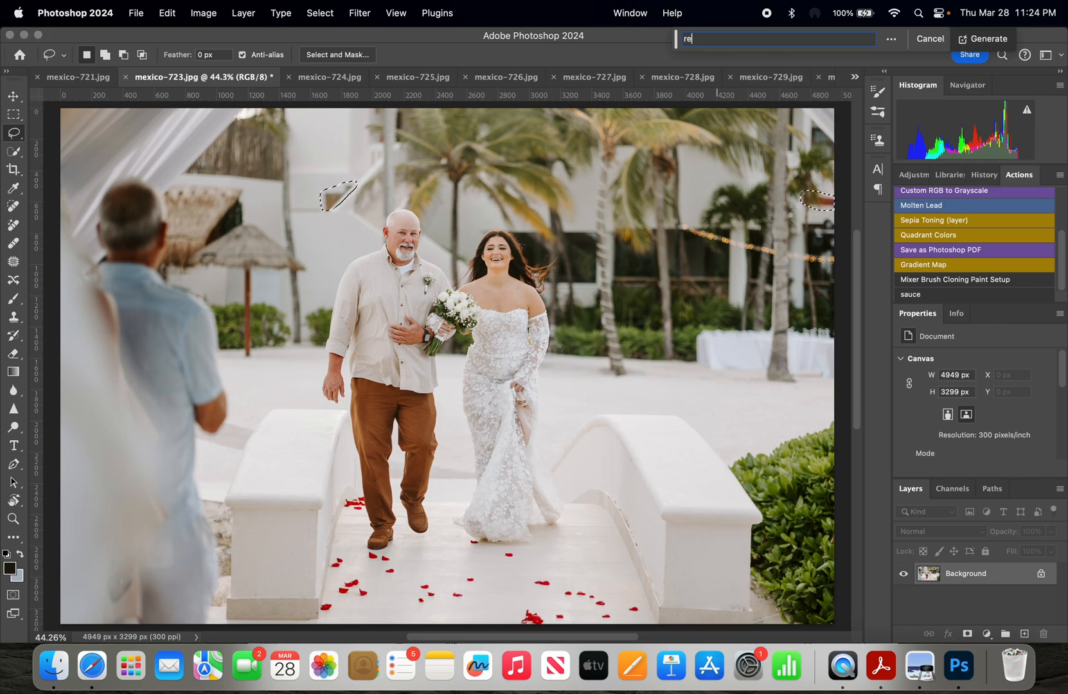
key(Return)
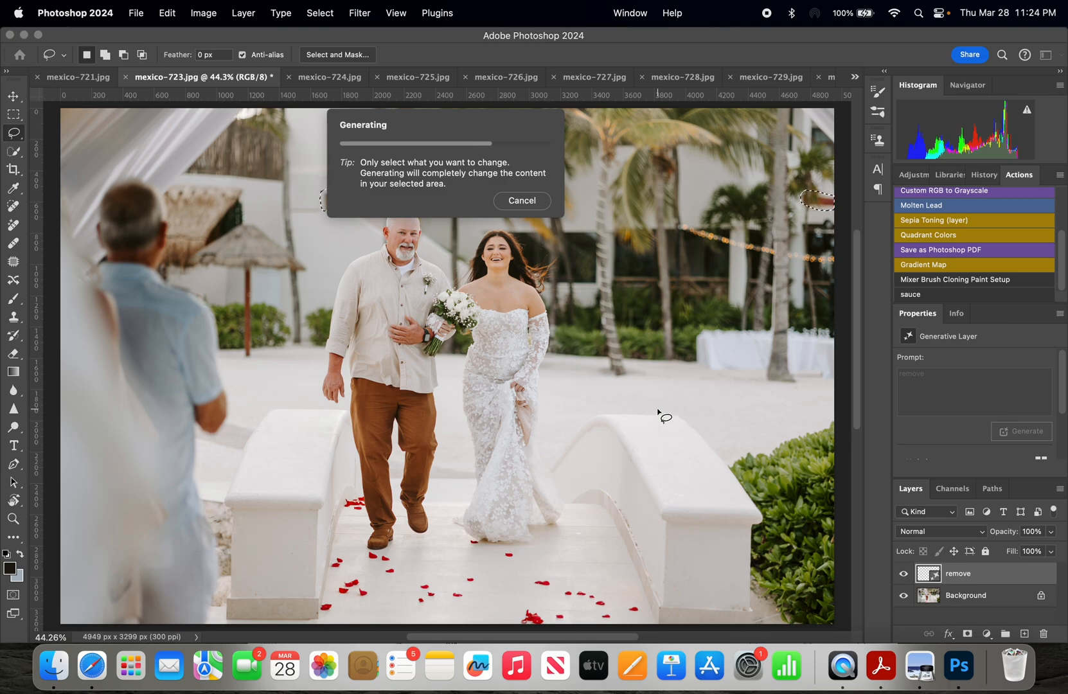
Compare the photo with and without the stair wall and palm cleanup, and merge the visible layers.
scroll(662, 414, up, 5)
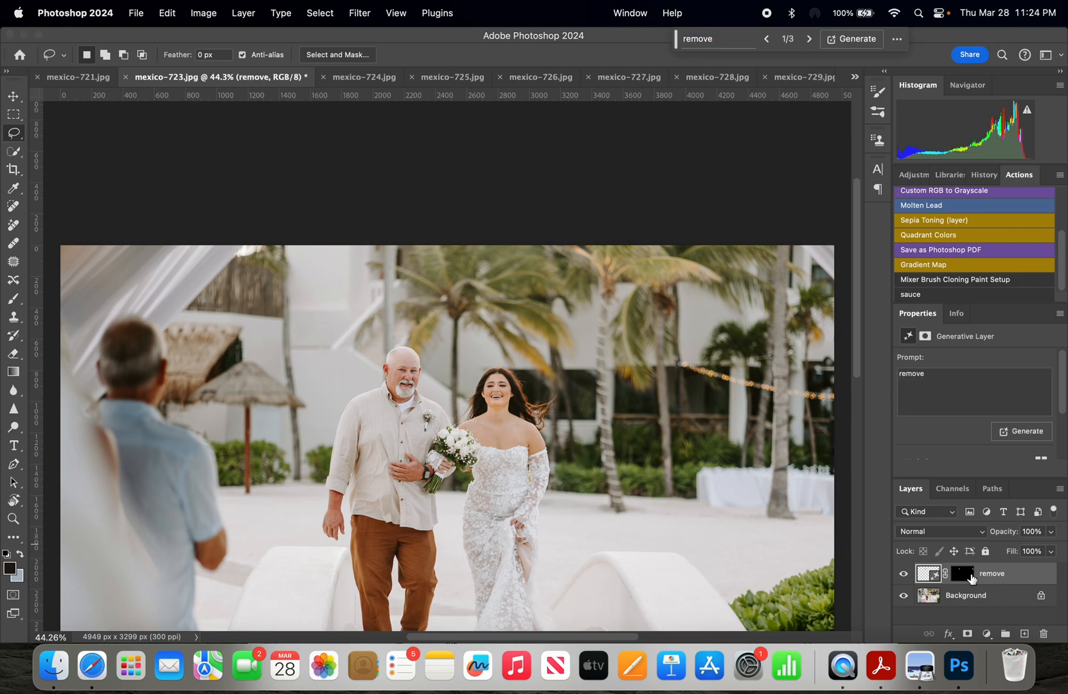
click(903, 577)
click(904, 578)
click(904, 578)
click(904, 578)
right_click(954, 590)
click(910, 579)
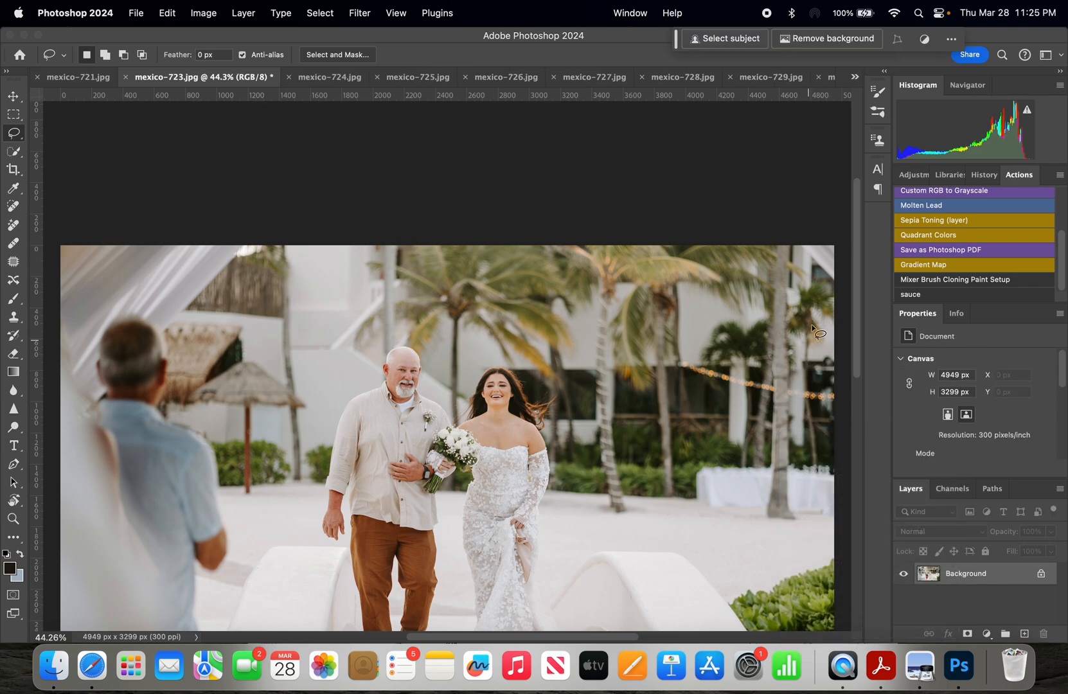
Select the strip between the rightmost palm trunk and the photo's edge, down to the draped table, and apply Generative Fill with "remove".
scroll(785, 375, down, 5)
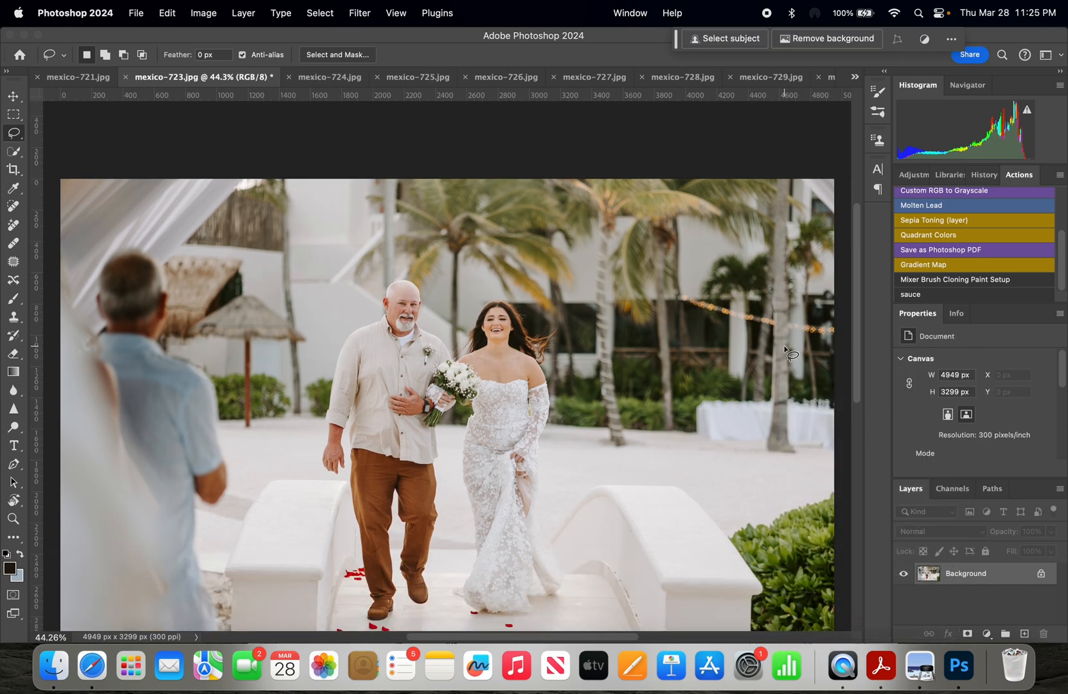
key(super+equal)
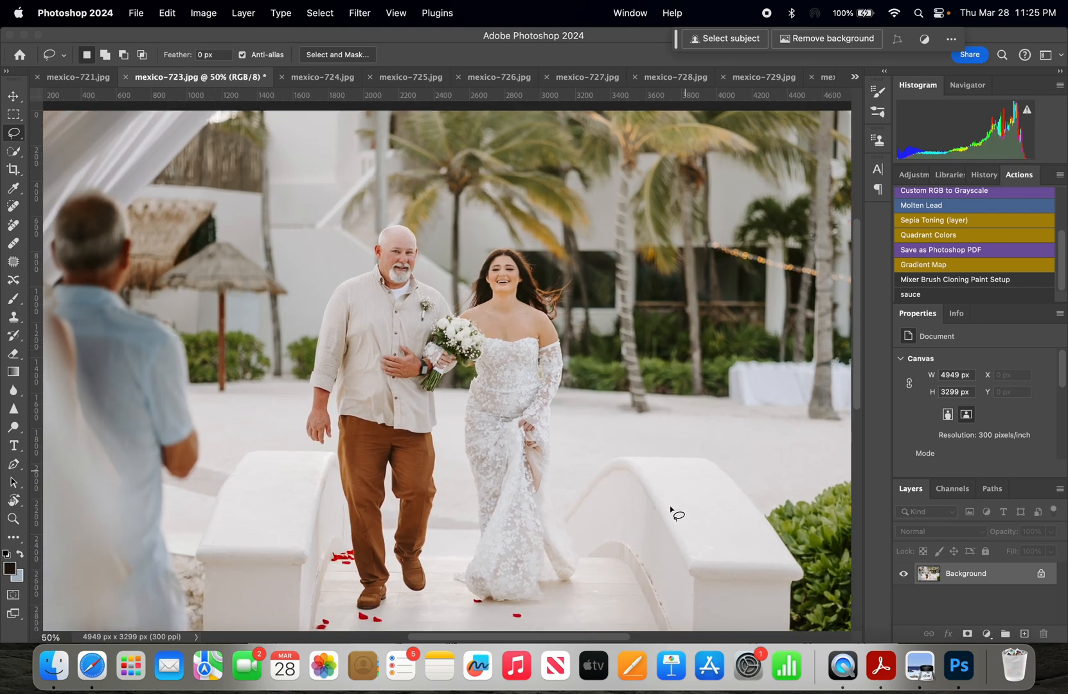
drag(631, 638, 688, 630)
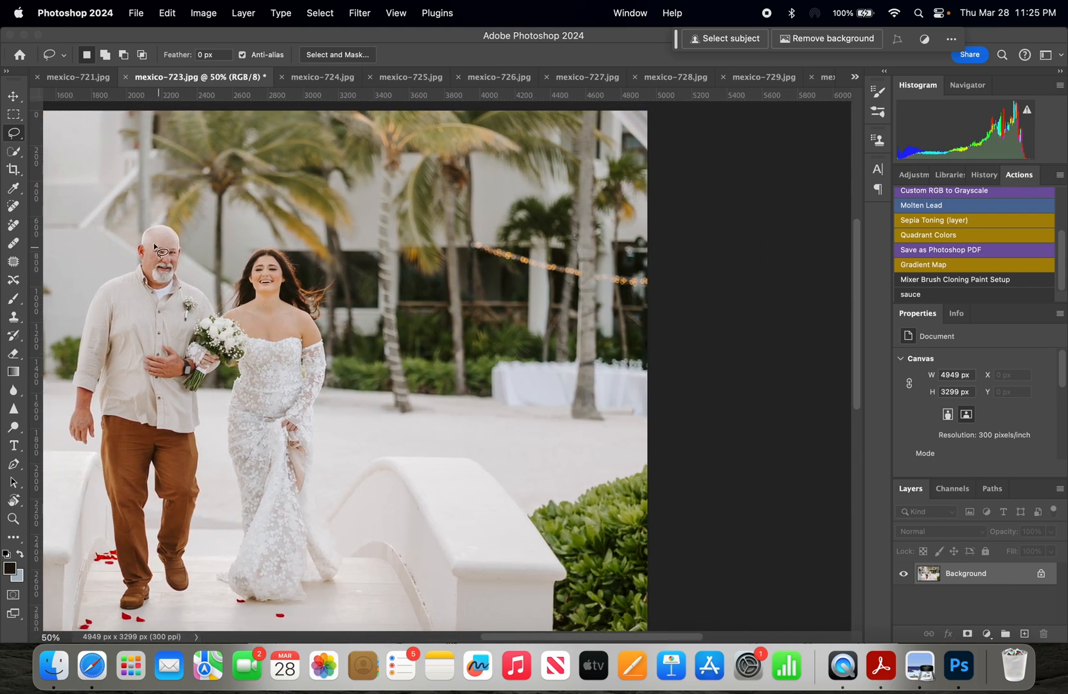
key(m)
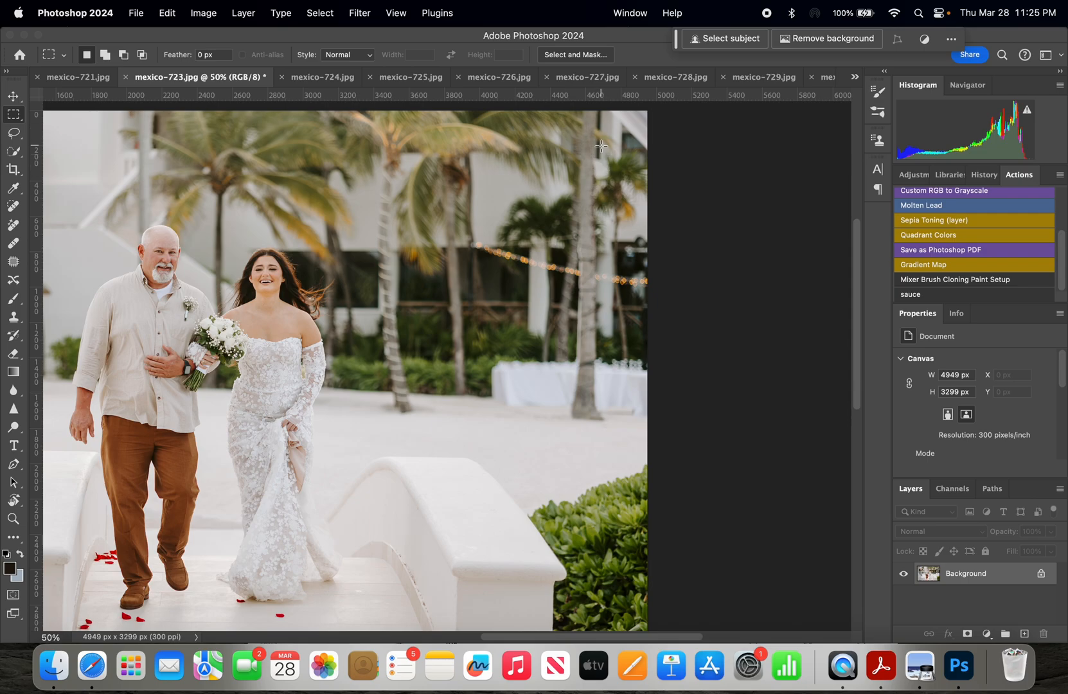
scroll(601, 192, up, 4)
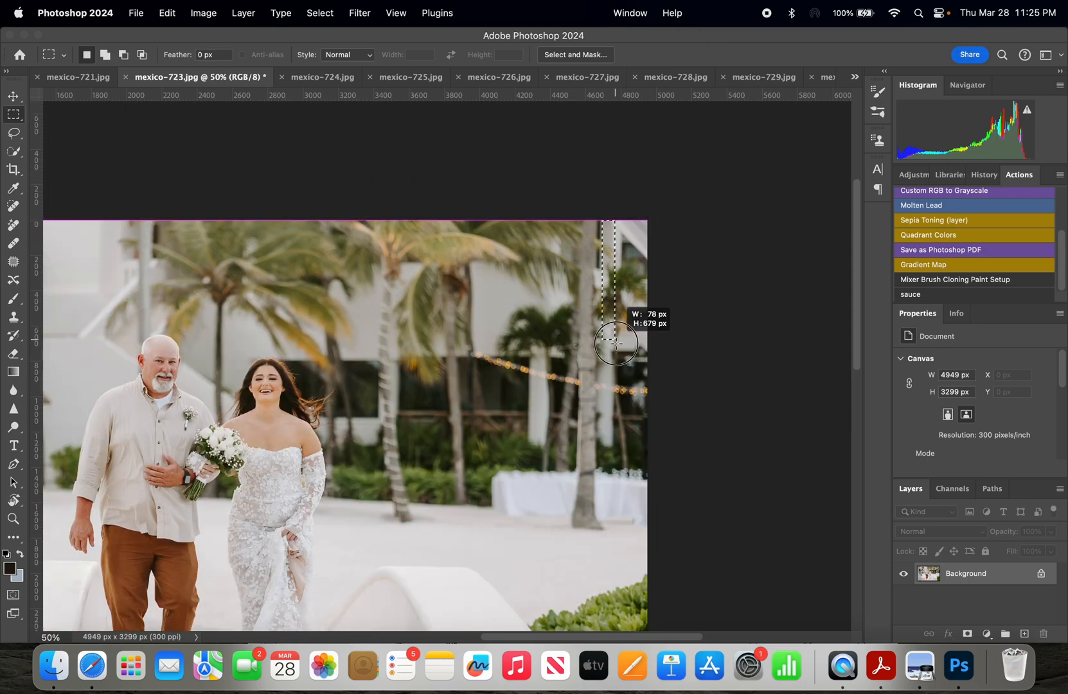
drag(648, 415, 656, 468)
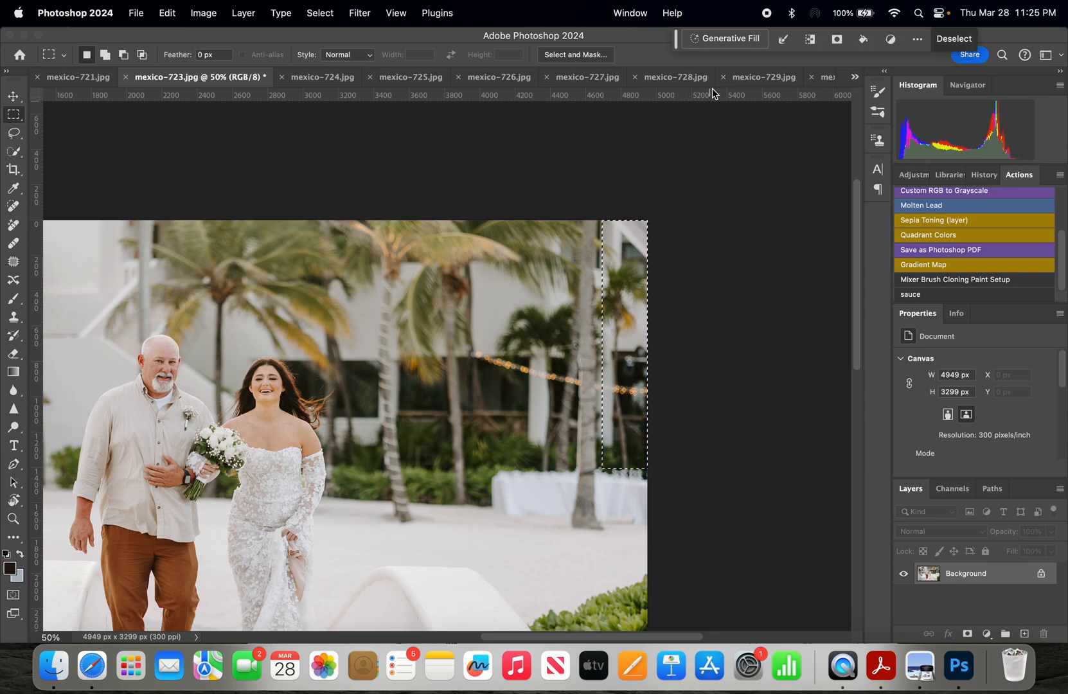
click(727, 41)
text(remove)
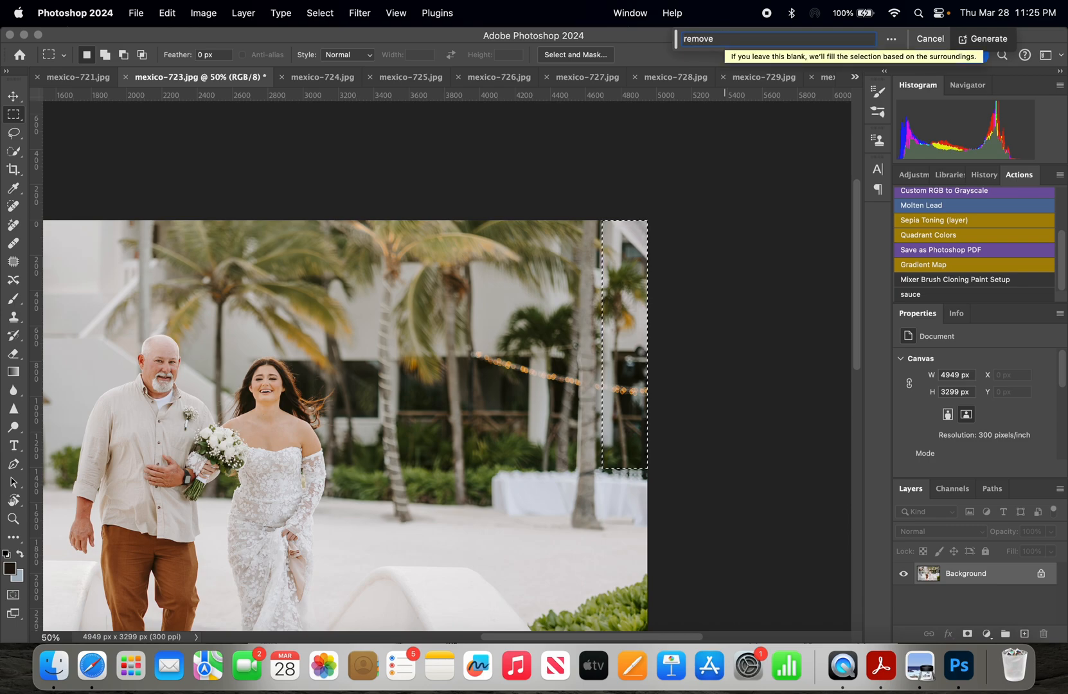
key(Return)
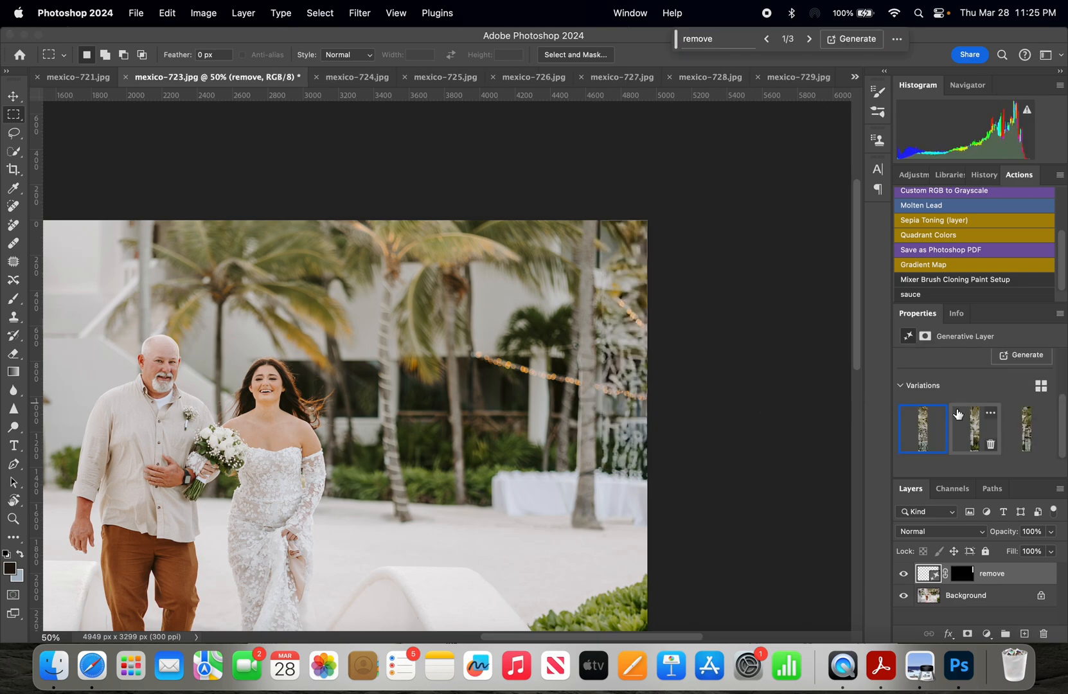
Compare the generated variations of the right-edge strip with the original, keep the second one, and merge the visible layers.
click(971, 434)
click(905, 574)
click(904, 574)
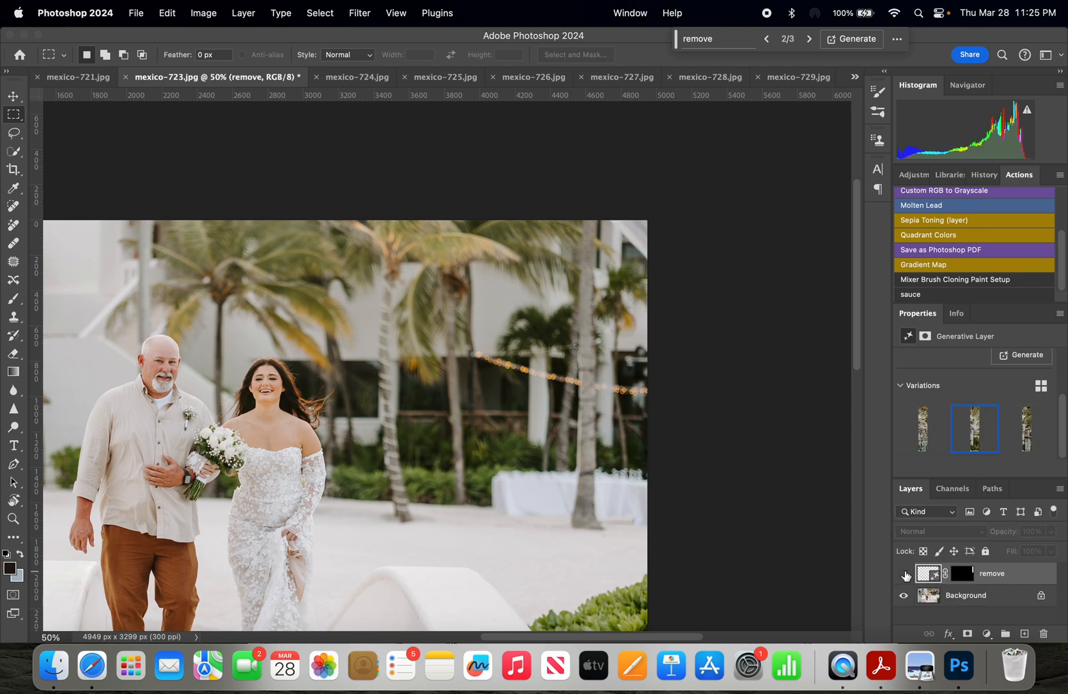
click(904, 573)
click(904, 573)
click(904, 574)
click(904, 574)
mouse_move(908, 424)
click(1028, 430)
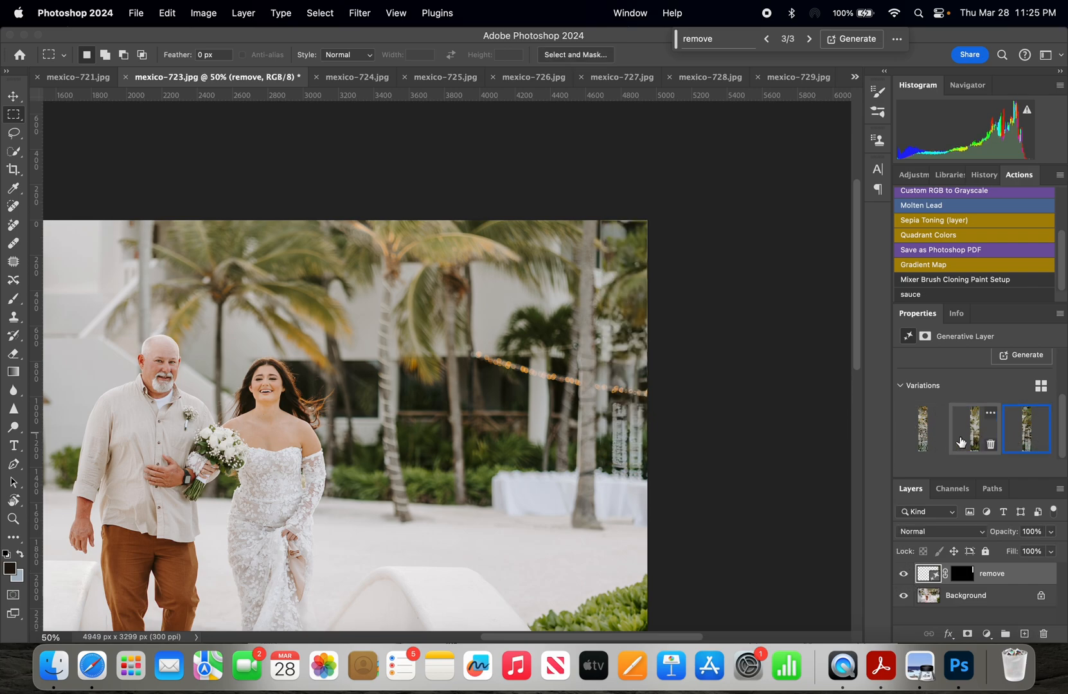
click(964, 440)
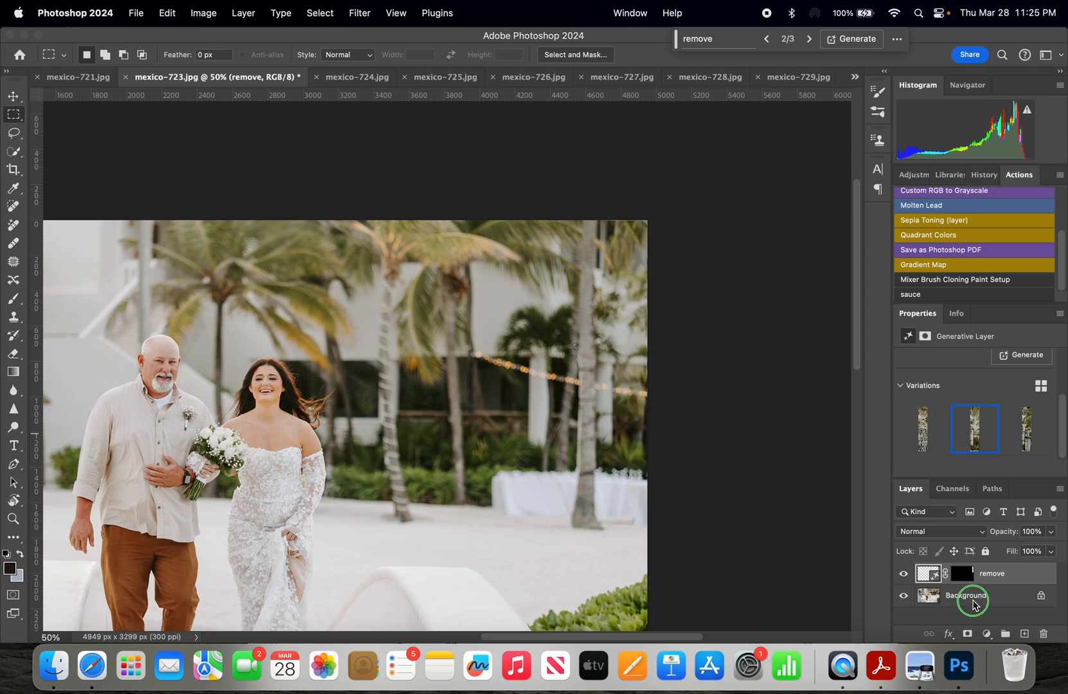
right_click(970, 597)
click(921, 586)
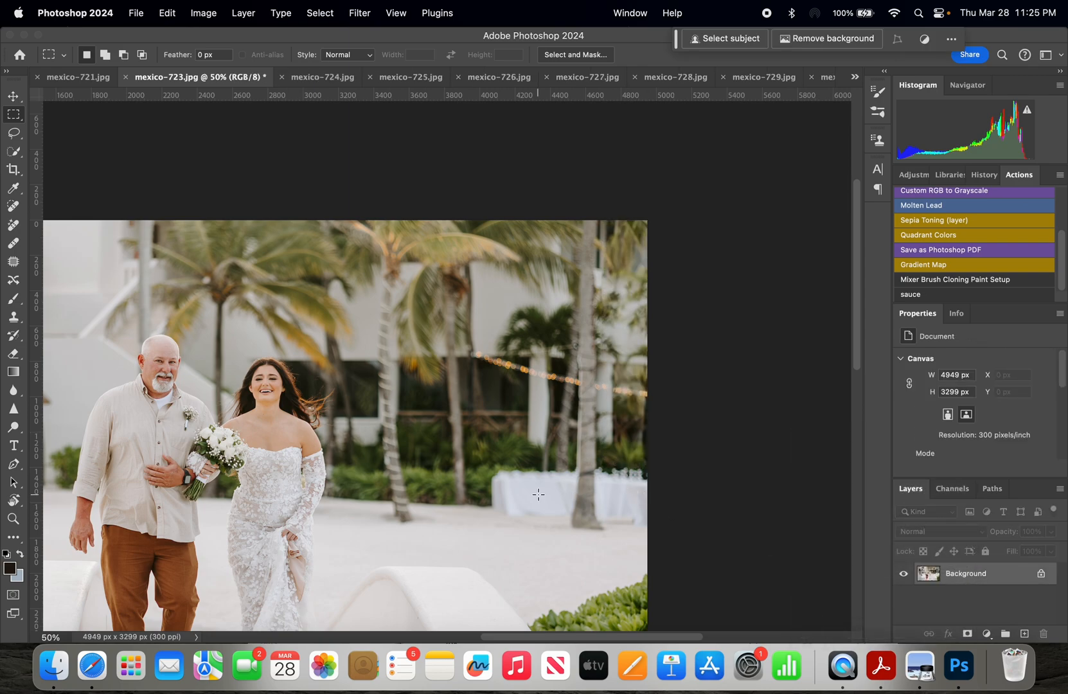
Lasso the flyaway hair on both sides of the bride's head as one combined selection.
scroll(575, 452, down, 5)
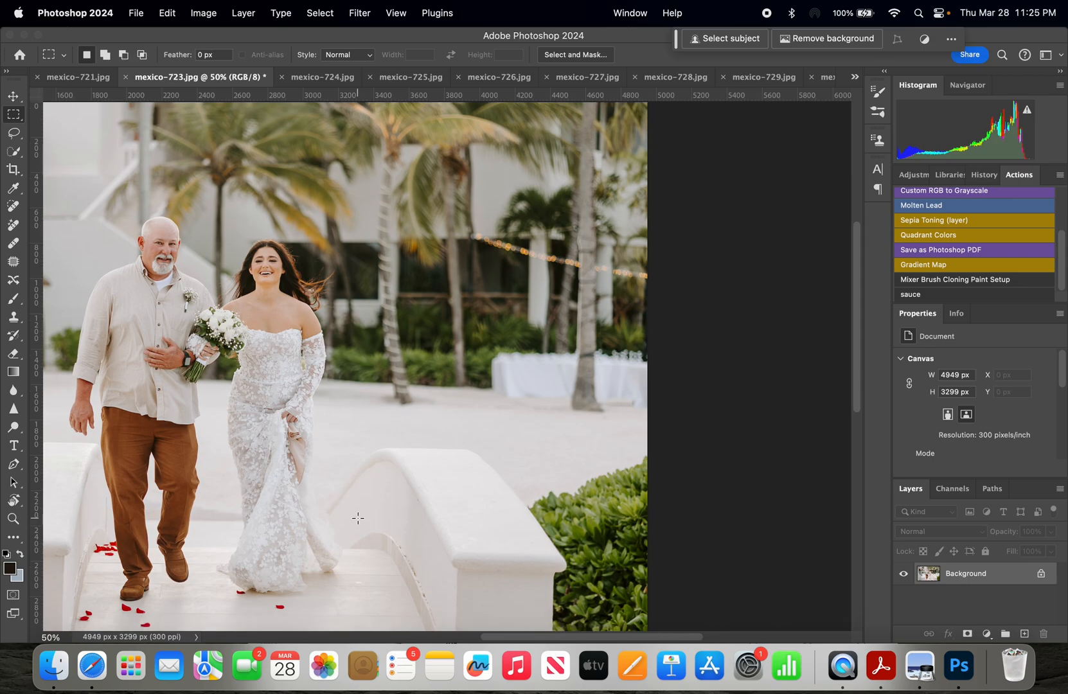
key(super+equal)
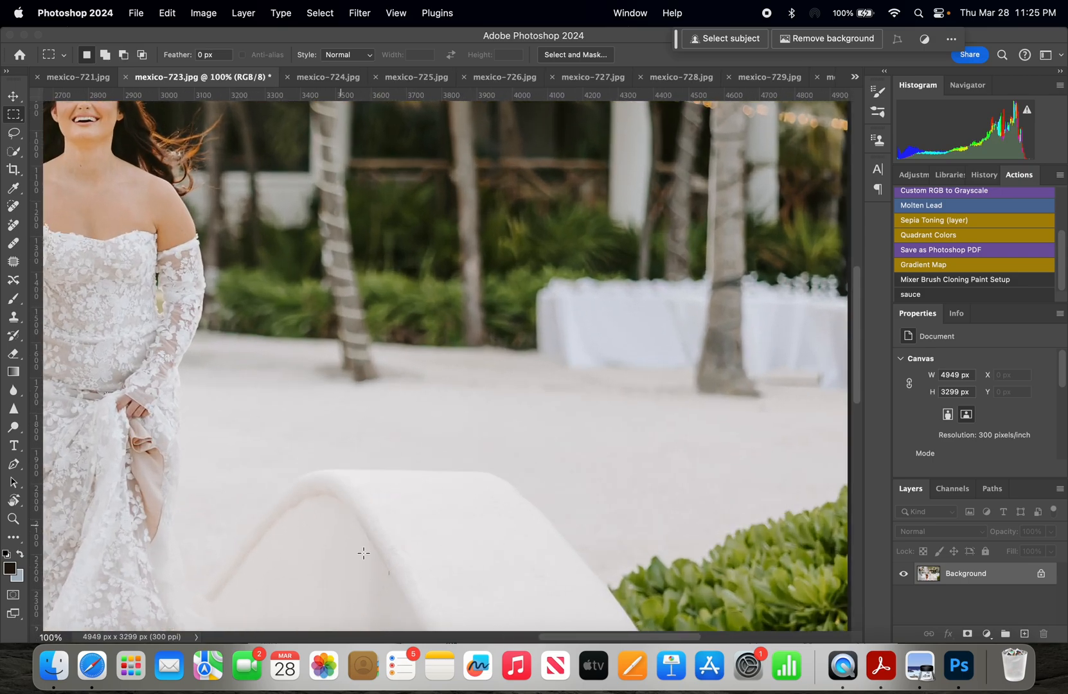
scroll(536, 629, left, 10)
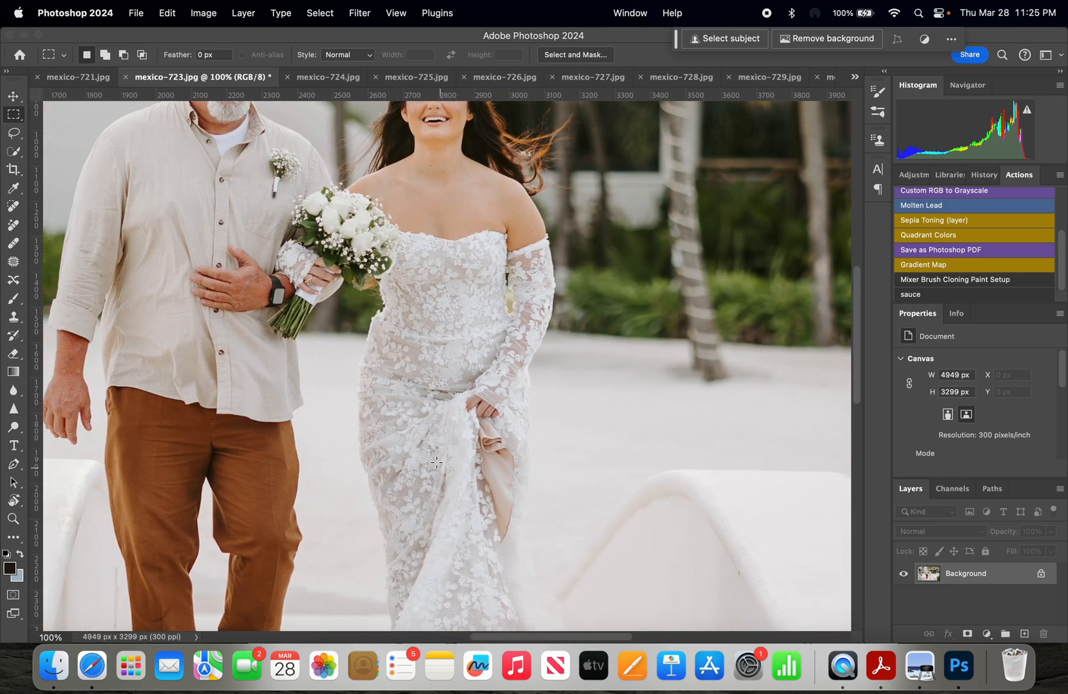
scroll(441, 469, up, 6)
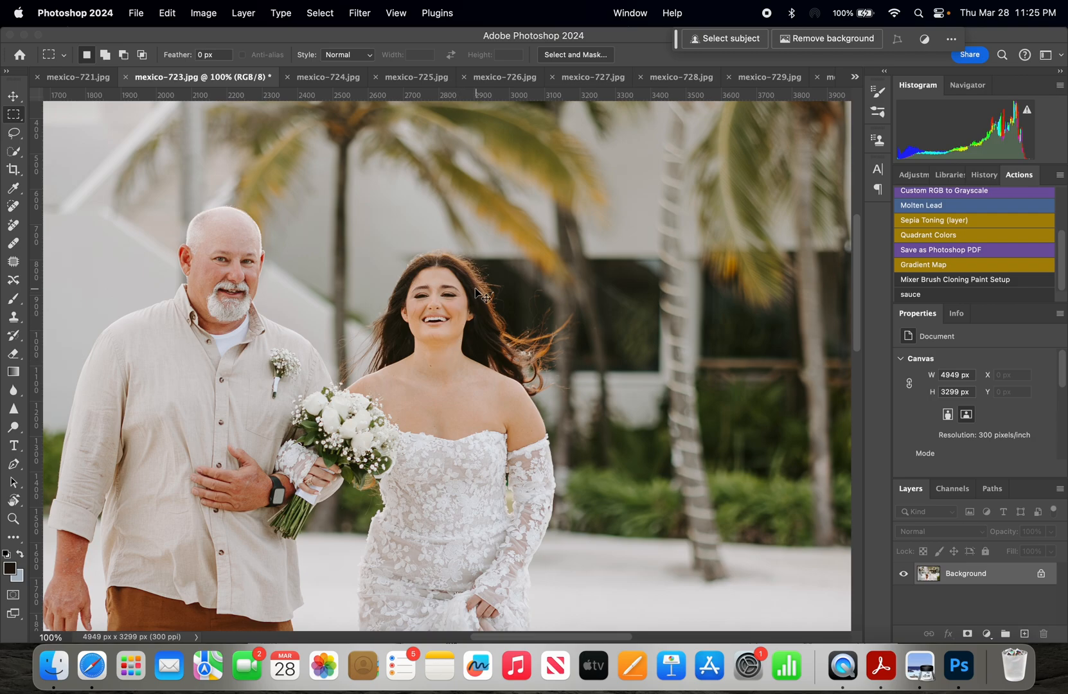
key(super+equal)
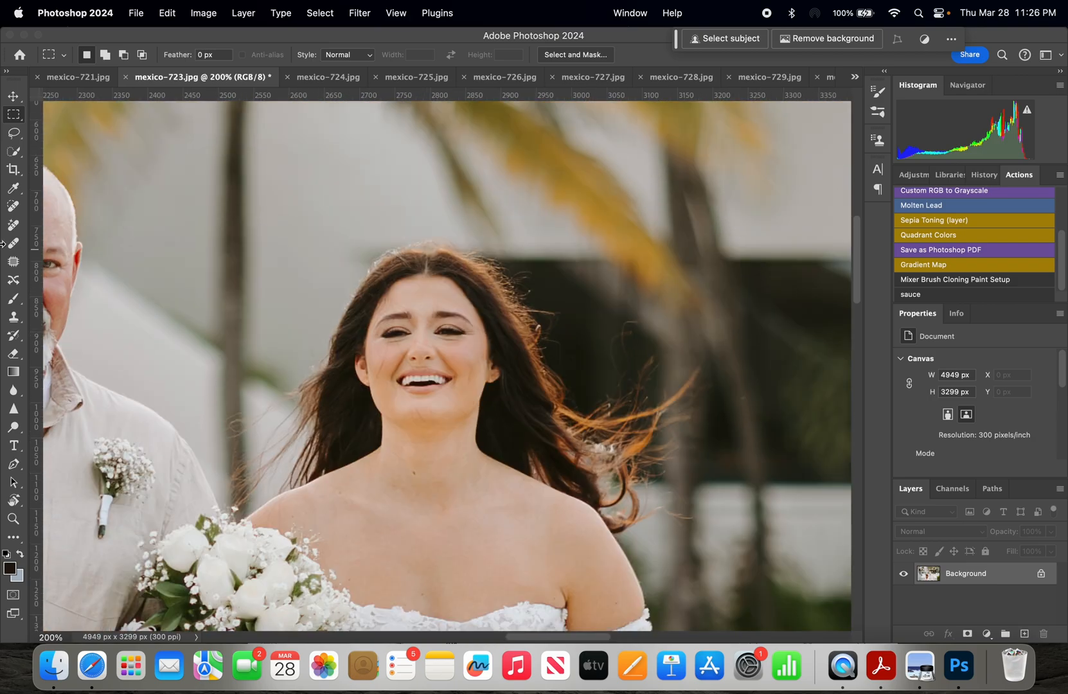
click(14, 135)
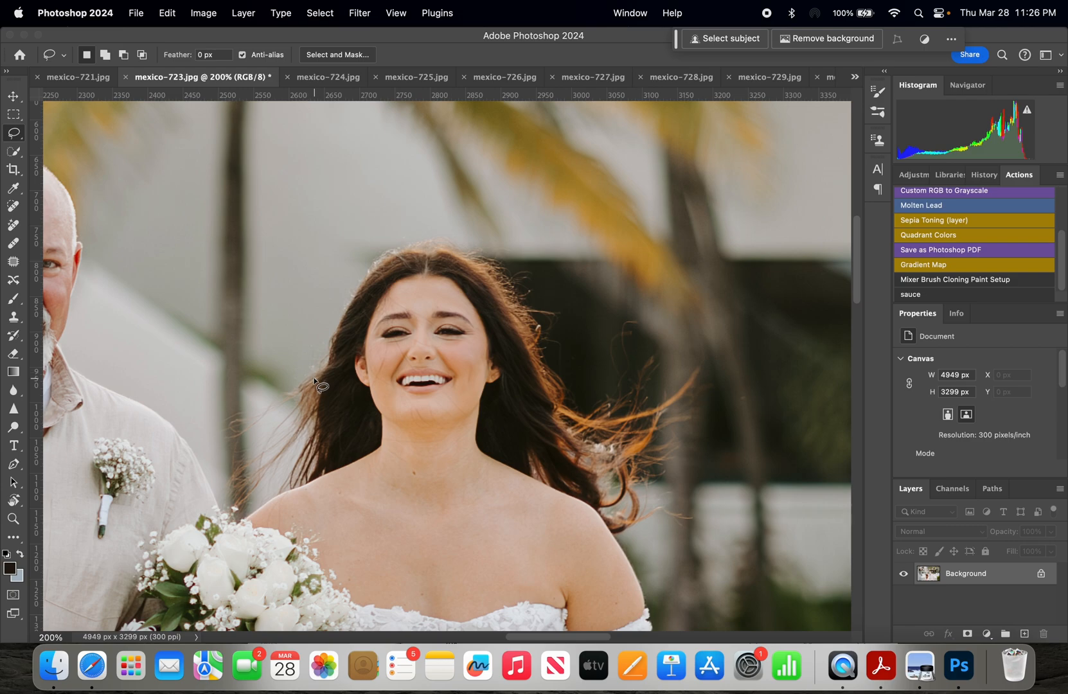
mouse_move(314, 365)
mouse_down()
mouse_move(260, 403)
mouse_move(220, 410)
mouse_move(223, 504)
mouse_move(233, 518)
mouse_move(307, 481)
mouse_move(330, 348)
mouse_up()
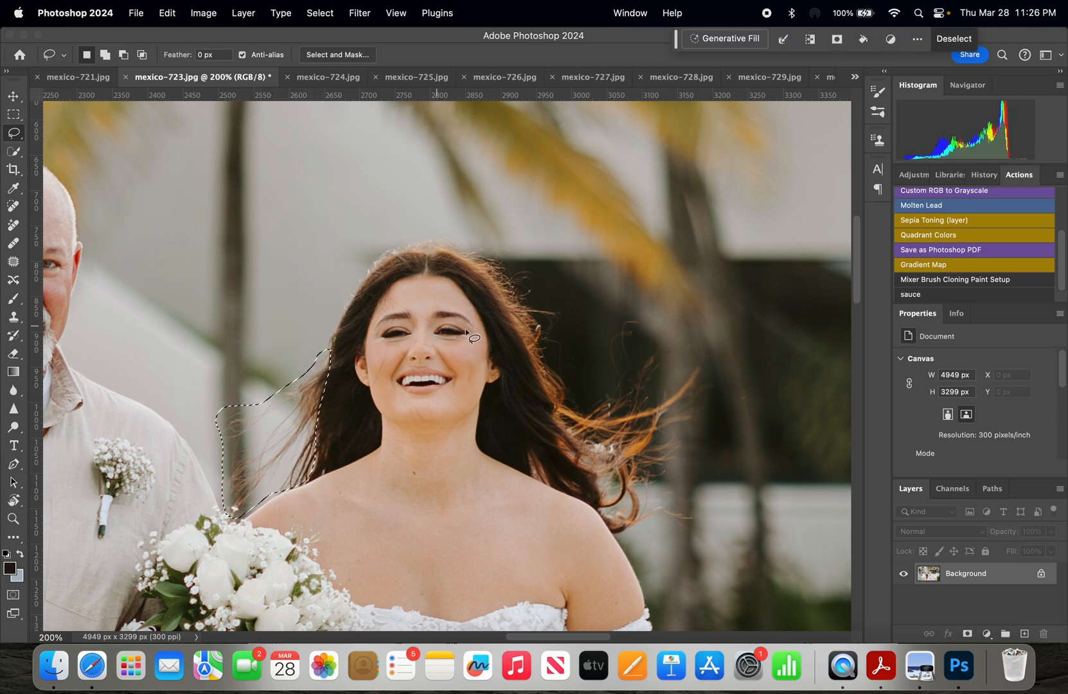
key(shift)
mouse_move(629, 318)
mouse_down()
mouse_move(601, 396)
mouse_move(594, 406)
mouse_move(574, 399)
mouse_move(561, 419)
mouse_move(591, 460)
mouse_move(609, 523)
mouse_move(682, 526)
mouse_move(688, 510)
mouse_move(657, 487)
mouse_move(717, 375)
mouse_move(707, 351)
mouse_move(657, 396)
mouse_move(661, 351)
mouse_move(630, 349)
mouse_move(642, 331)
mouse_move(632, 313)
mouse_move(610, 324)
mouse_up()
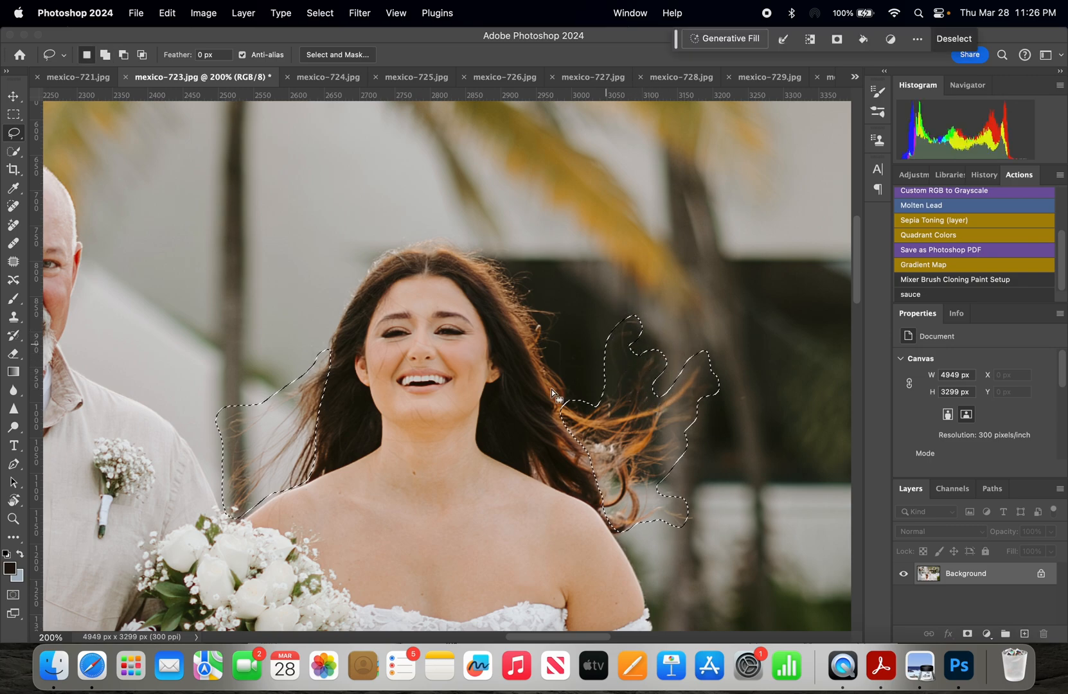
Erase the selected flyaway hair with Generative Fill using the prompt "remove".
click(717, 39)
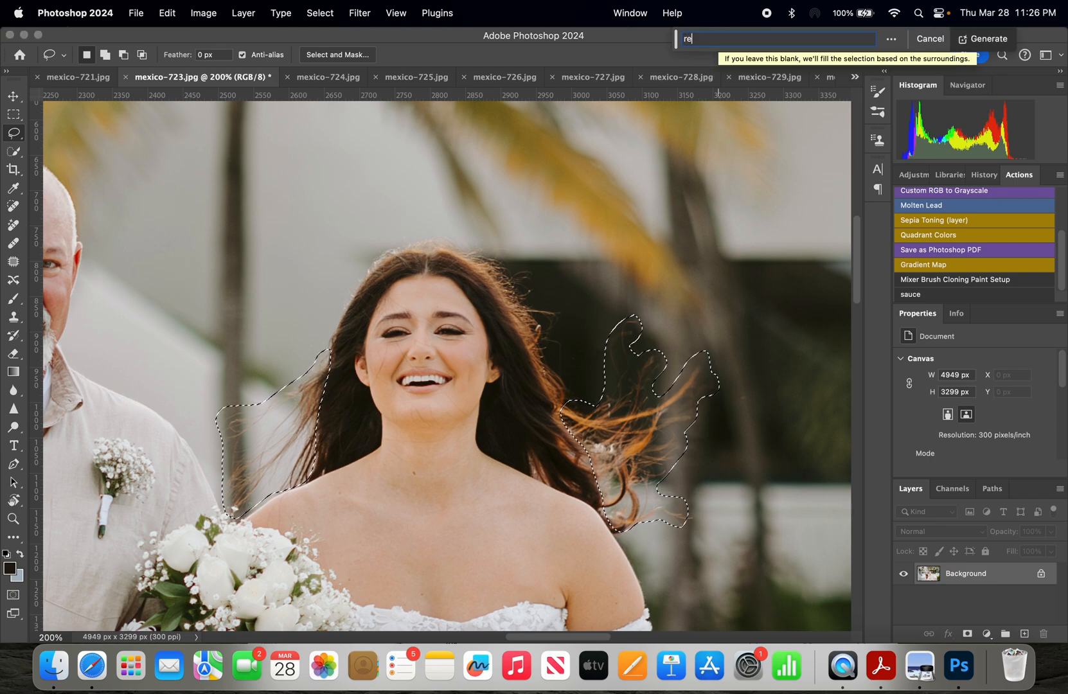
text(remove)
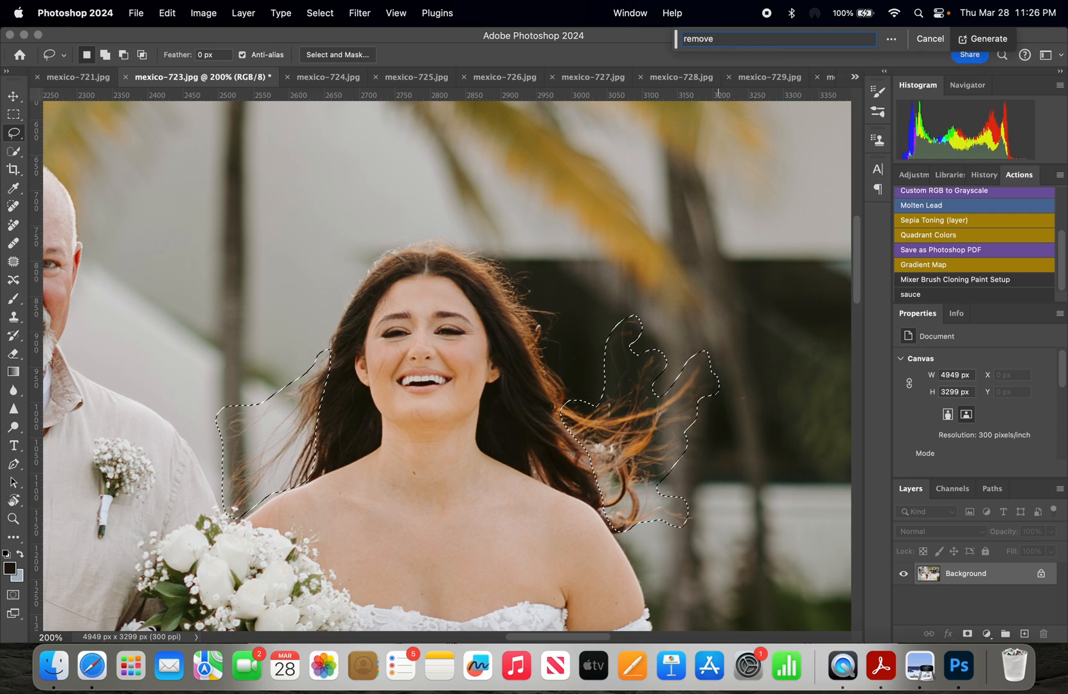
key(Return)
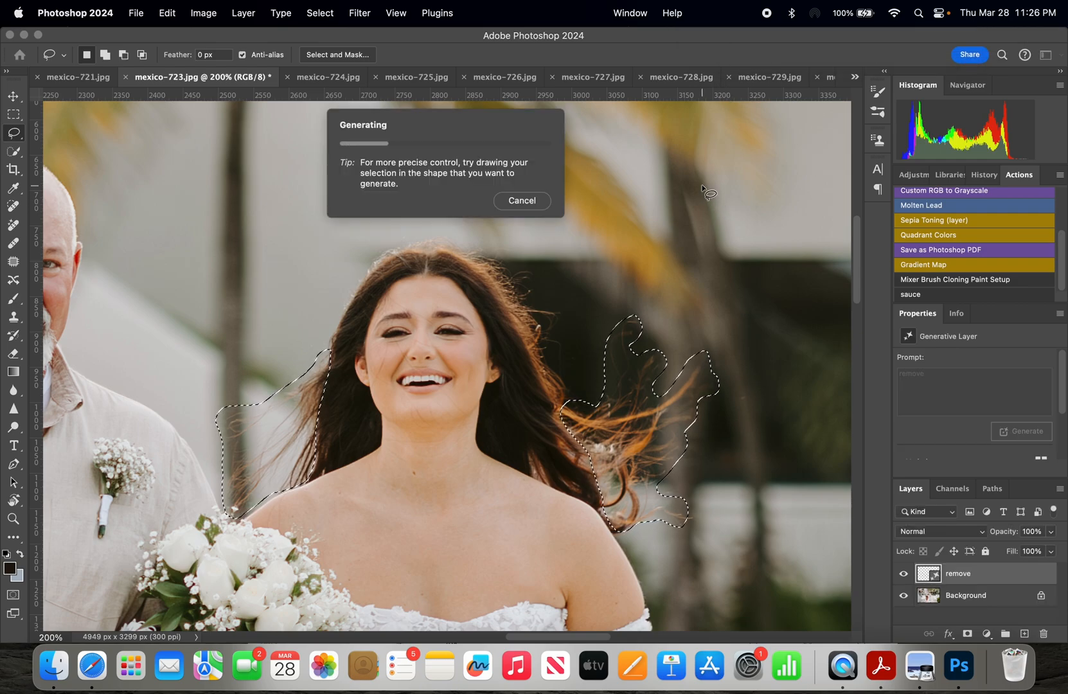
Compare the flyaway hair removal with the original photo and merge the visible layers.
right_click(968, 595)
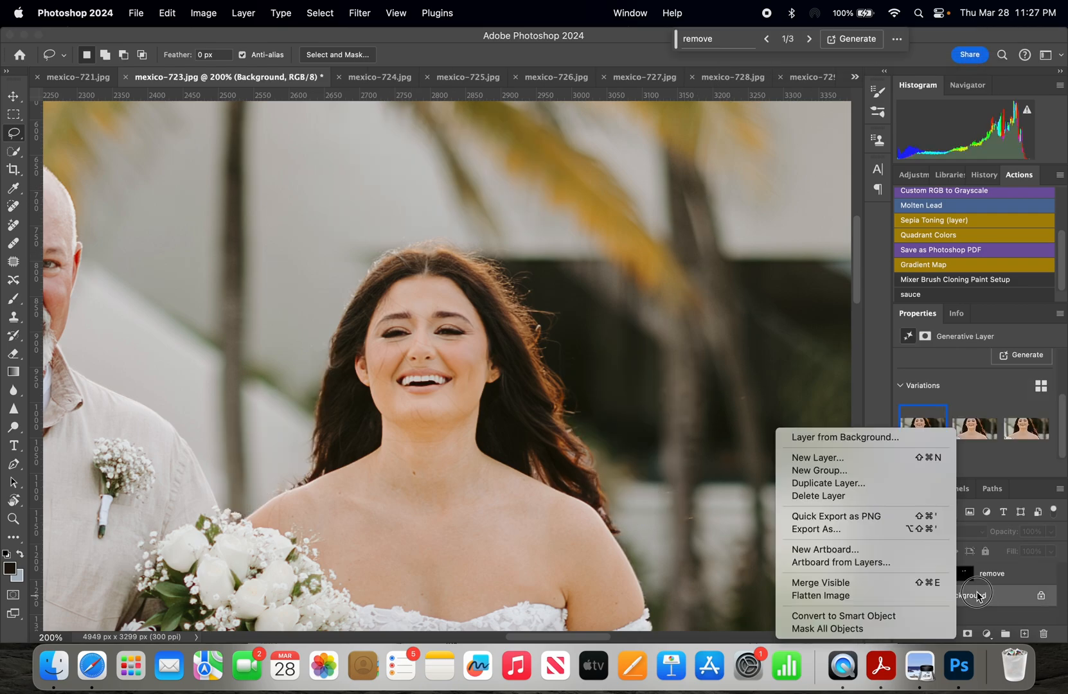
click(917, 595)
click(904, 579)
click(904, 578)
click(905, 579)
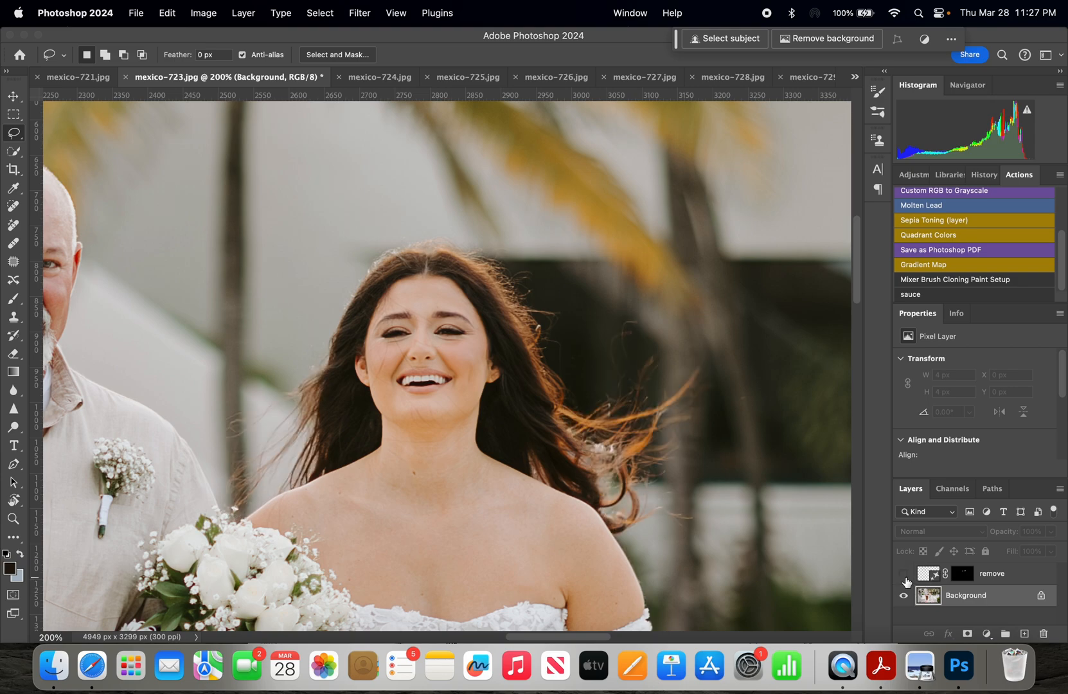
right_click(990, 609)
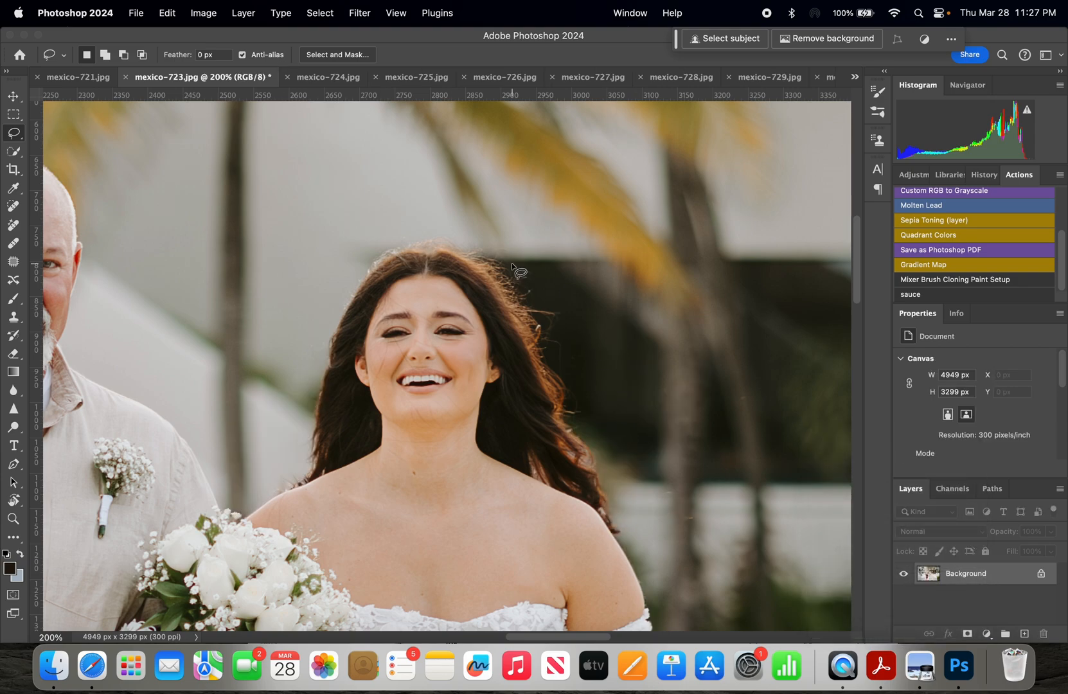
Lasso the stray hairs over the crown and along the right edge of the bride's hair, and apply Generative Fill with "remove".
mouse_move(435, 236)
mouse_down()
mouse_move(405, 235)
mouse_move(473, 257)
mouse_move(542, 353)
mouse_move(552, 347)
mouse_move(562, 381)
mouse_move(564, 311)
mouse_move(543, 308)
mouse_move(532, 268)
mouse_move(506, 254)
mouse_move(517, 258)
mouse_move(514, 243)
mouse_move(400, 231)
mouse_move(358, 281)
mouse_move(400, 250)
mouse_move(463, 253)
mouse_up()
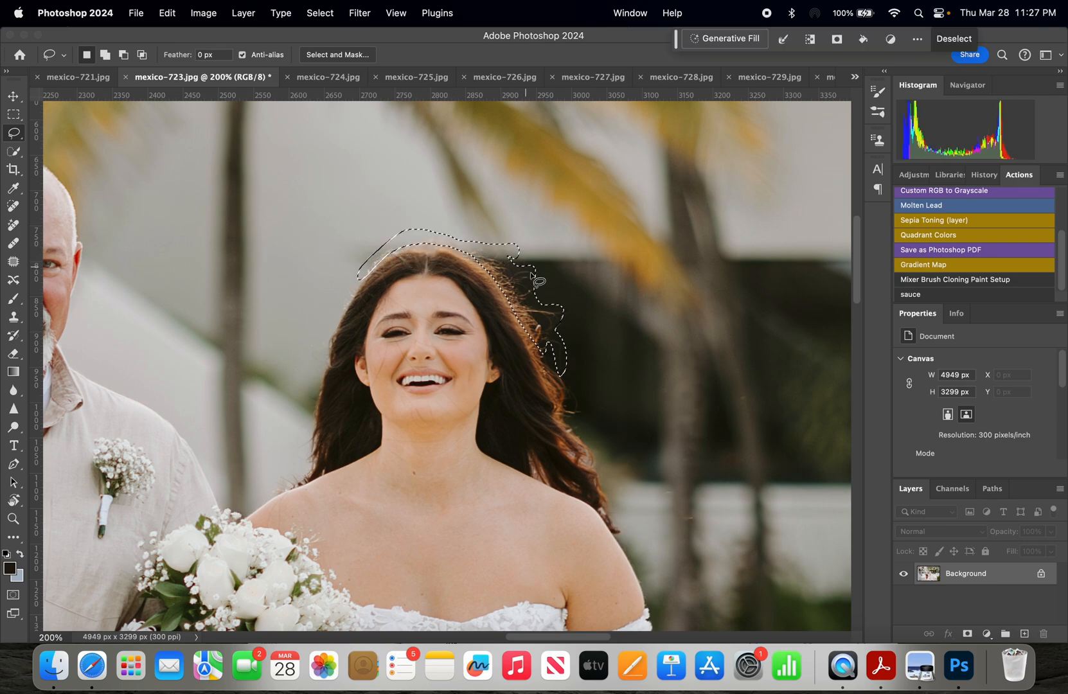
mouse_move(569, 385)
mouse_down()
mouse_move(565, 417)
mouse_move(584, 416)
mouse_move(576, 387)
mouse_up()
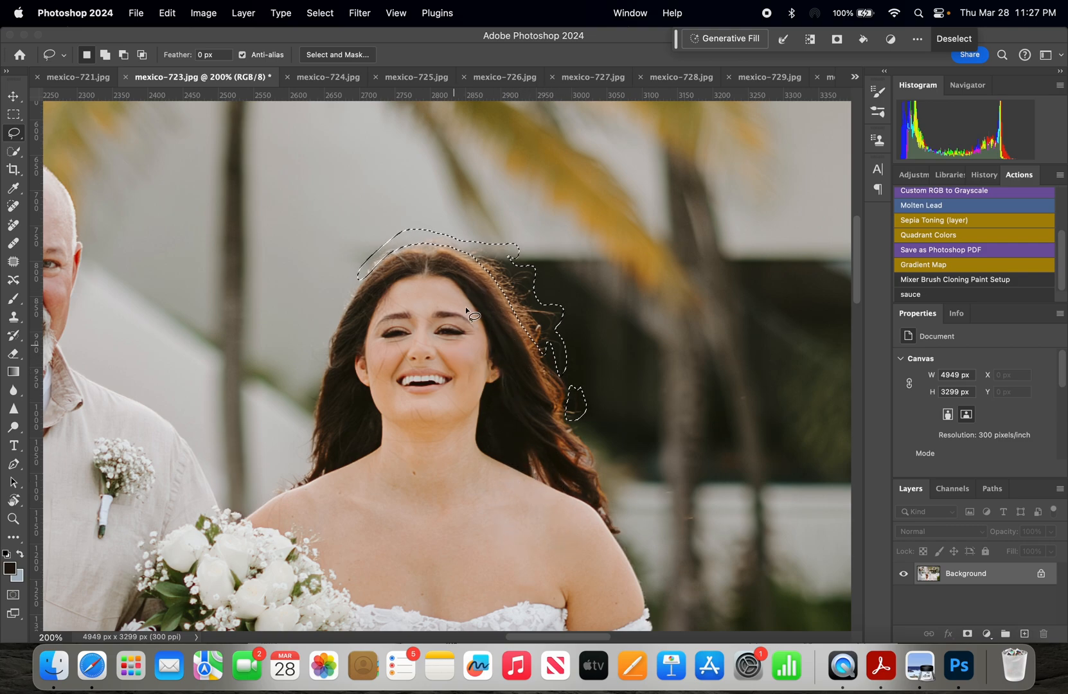
click(714, 38)
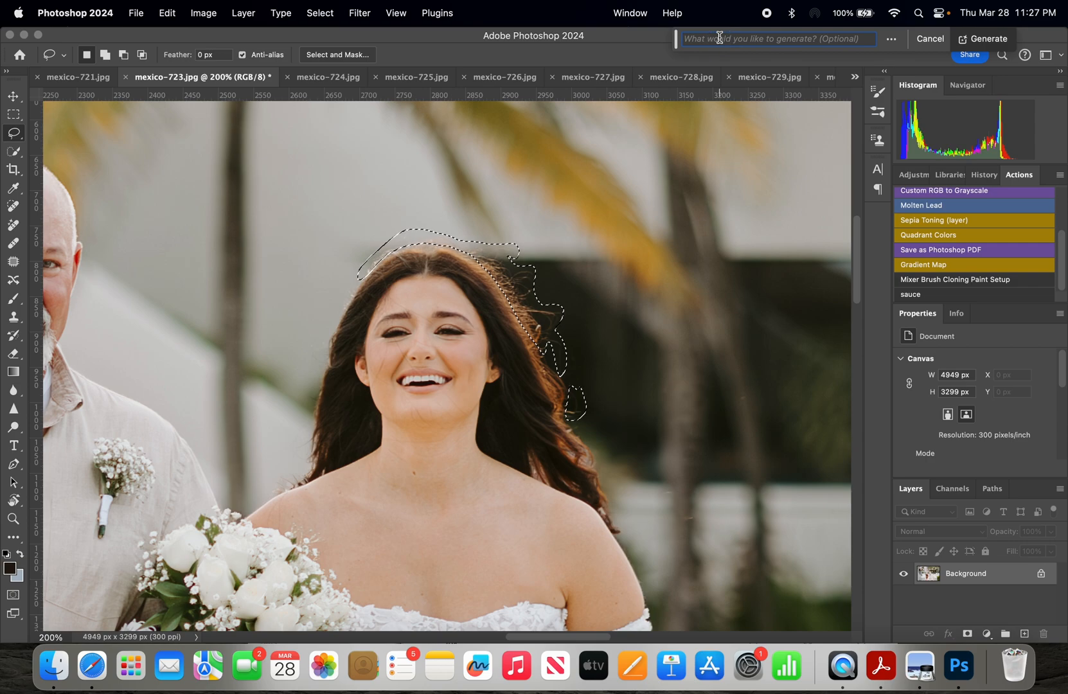
text(remo)
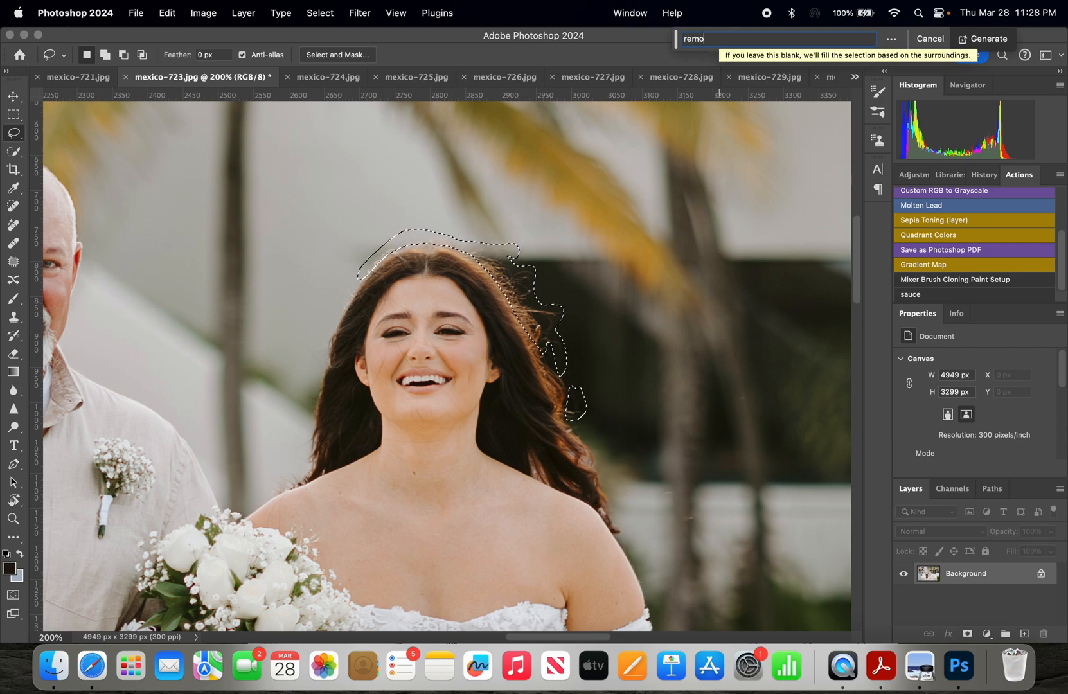
text(ve)
key(Return)
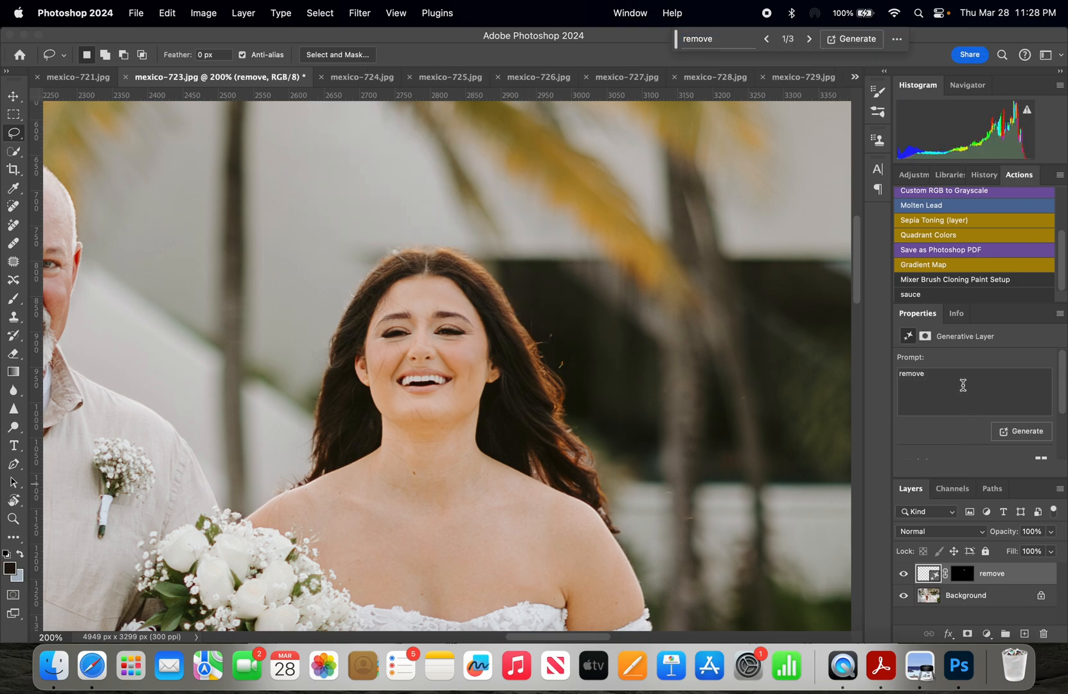
Compare the generated variations of the hair outline, keep the second one, and merge the visible layers.
scroll(973, 415, down, 3)
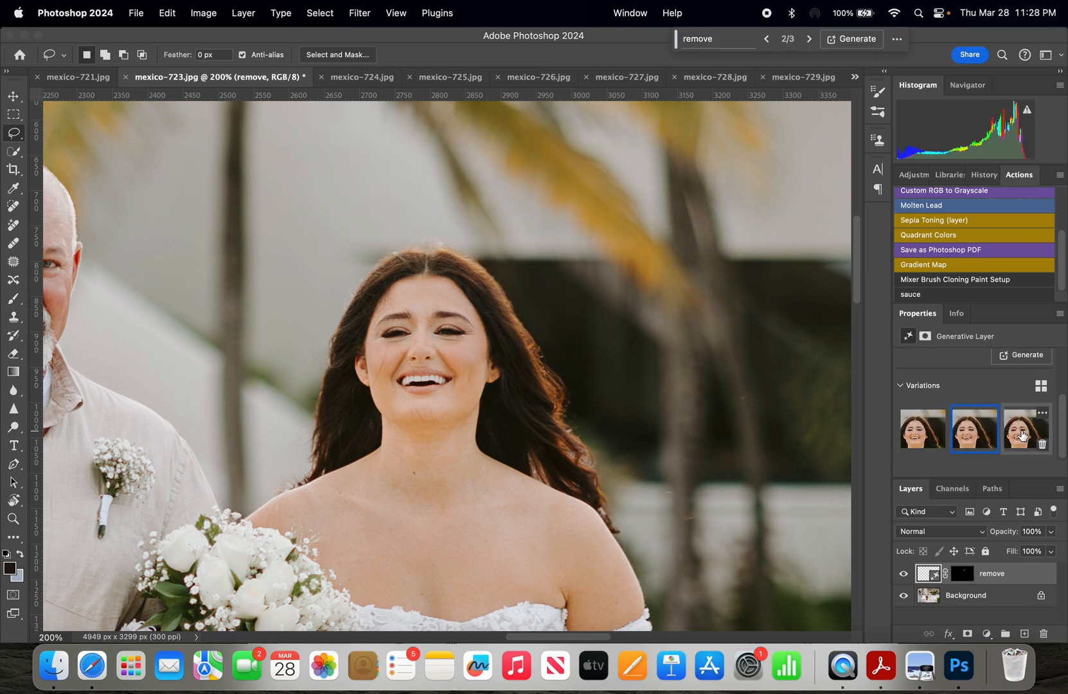
click(1022, 435)
click(970, 441)
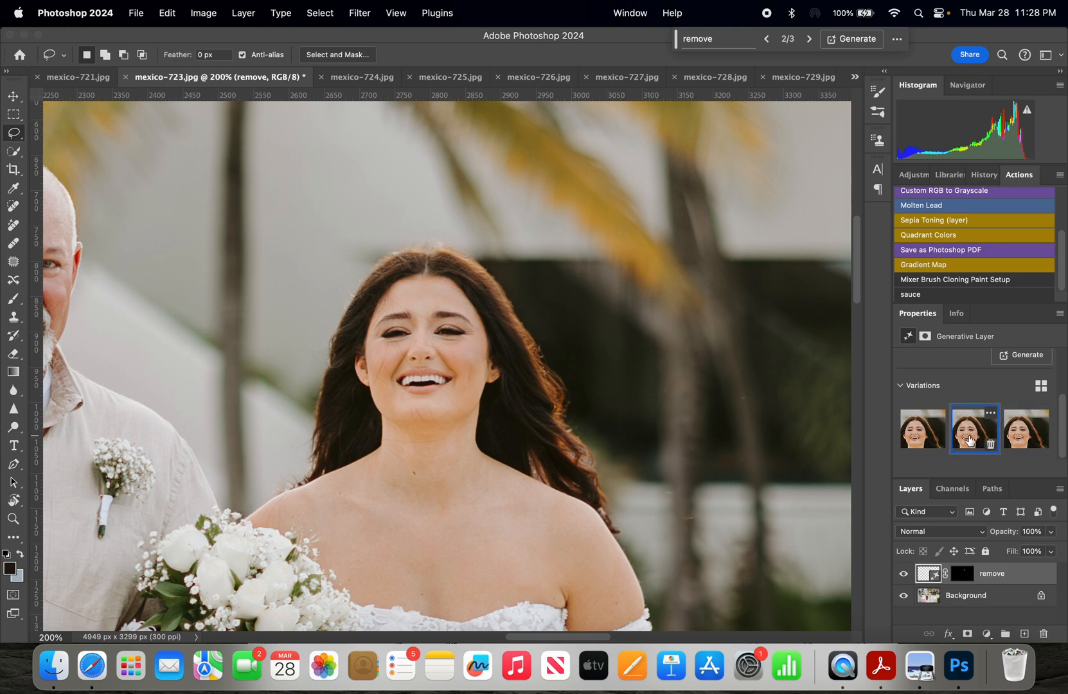
right_click(962, 604)
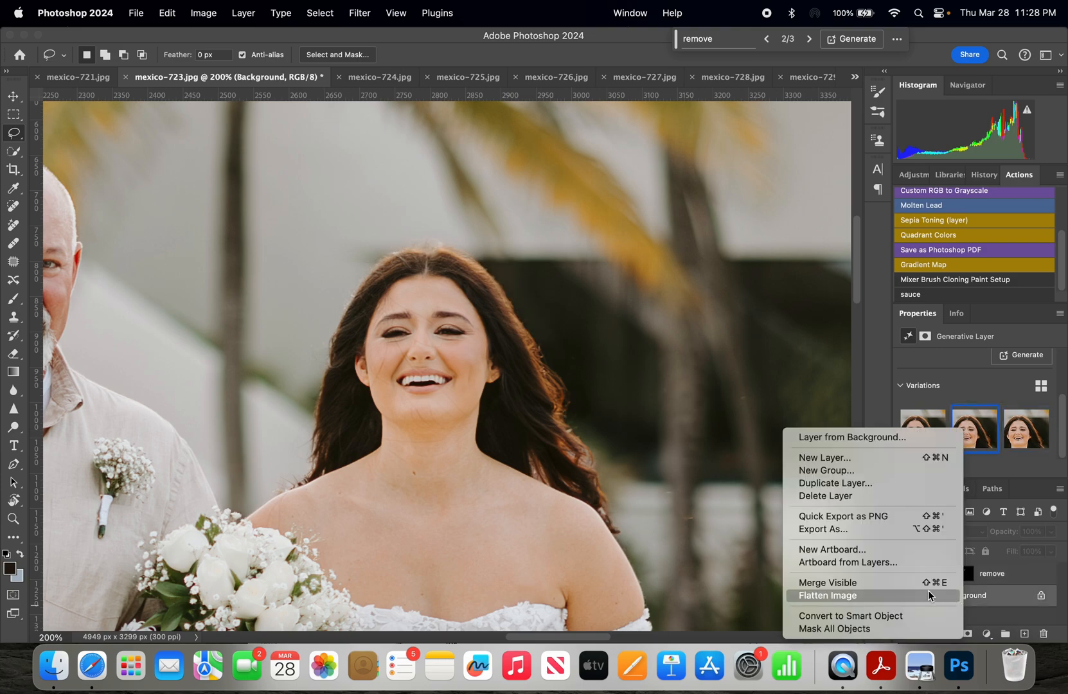
click(900, 582)
Lasso the loose hair strands across the bride's forehead, eye, cheek, nose and chin as one combined selection.
key(super+equal)
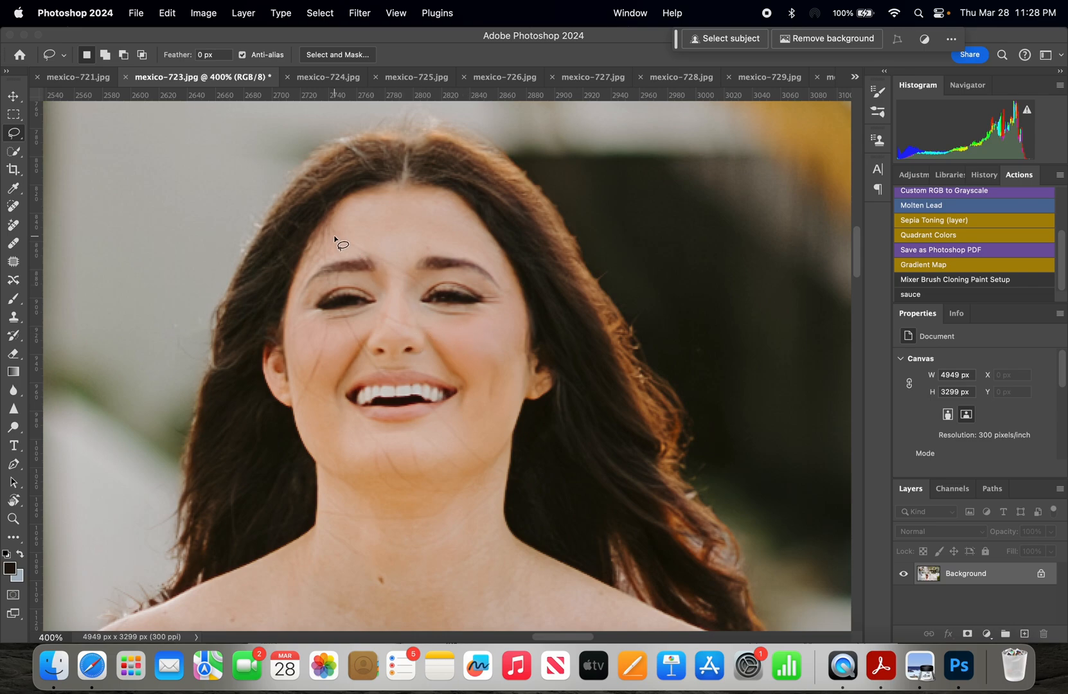
mouse_move(335, 213)
mouse_down()
mouse_move(290, 305)
mouse_move(341, 241)
mouse_move(394, 273)
mouse_move(379, 274)
mouse_move(425, 294)
mouse_move(338, 216)
mouse_up()
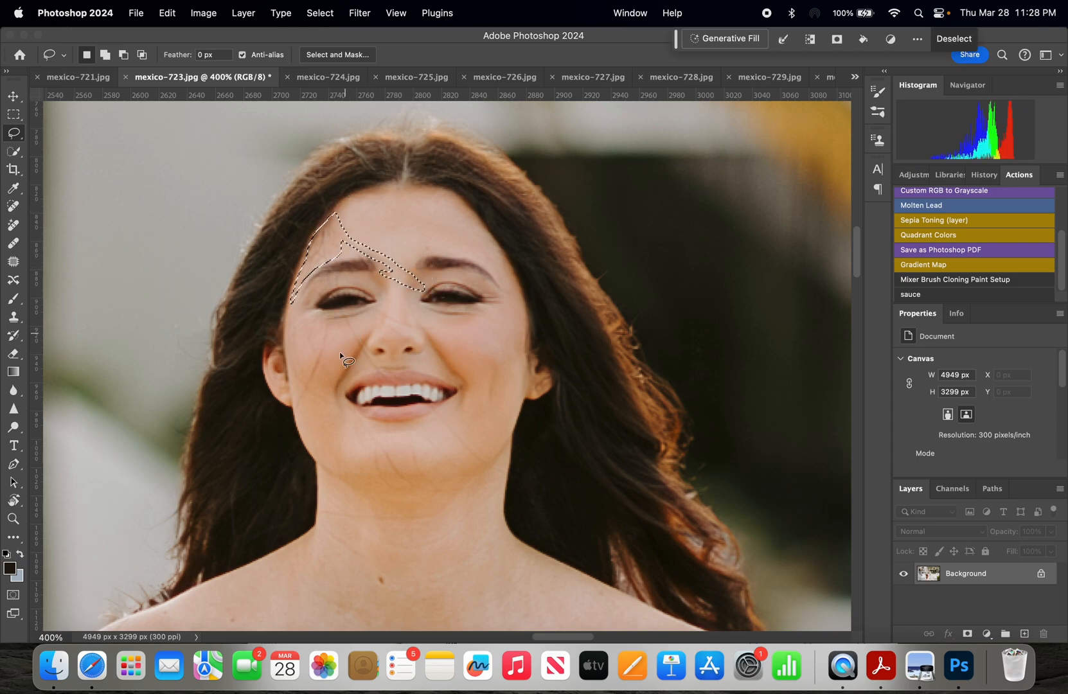
mouse_move(326, 319)
mouse_down()
mouse_move(316, 345)
mouse_move(314, 322)
mouse_move(298, 345)
mouse_move(293, 323)
mouse_move(293, 411)
mouse_move(310, 397)
mouse_move(349, 407)
mouse_move(312, 385)
mouse_move(341, 309)
mouse_move(376, 371)
mouse_move(350, 321)
mouse_move(377, 314)
mouse_move(383, 329)
mouse_move(435, 328)
mouse_move(378, 323)
mouse_up()
mouse_move(388, 458)
mouse_down()
mouse_move(379, 439)
mouse_move(372, 461)
mouse_move(383, 487)
mouse_move(402, 497)
mouse_move(381, 454)
mouse_move(433, 497)
mouse_up()
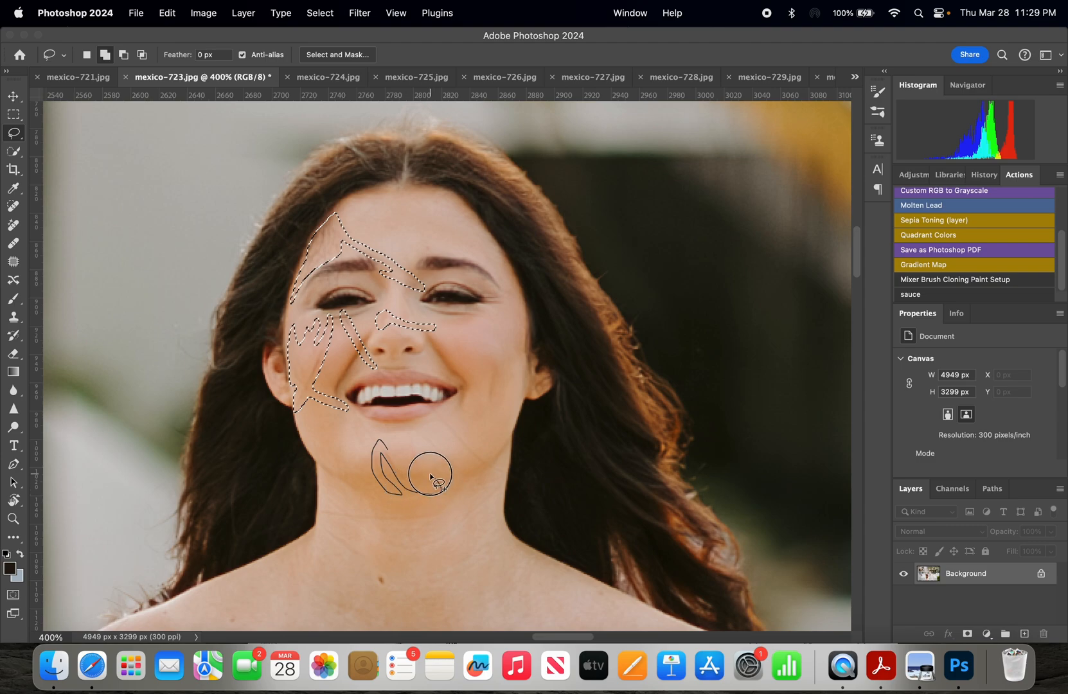
mouse_move(413, 437)
mouse_down()
mouse_move(408, 471)
mouse_move(387, 450)
mouse_move(418, 445)
mouse_move(470, 477)
mouse_up()
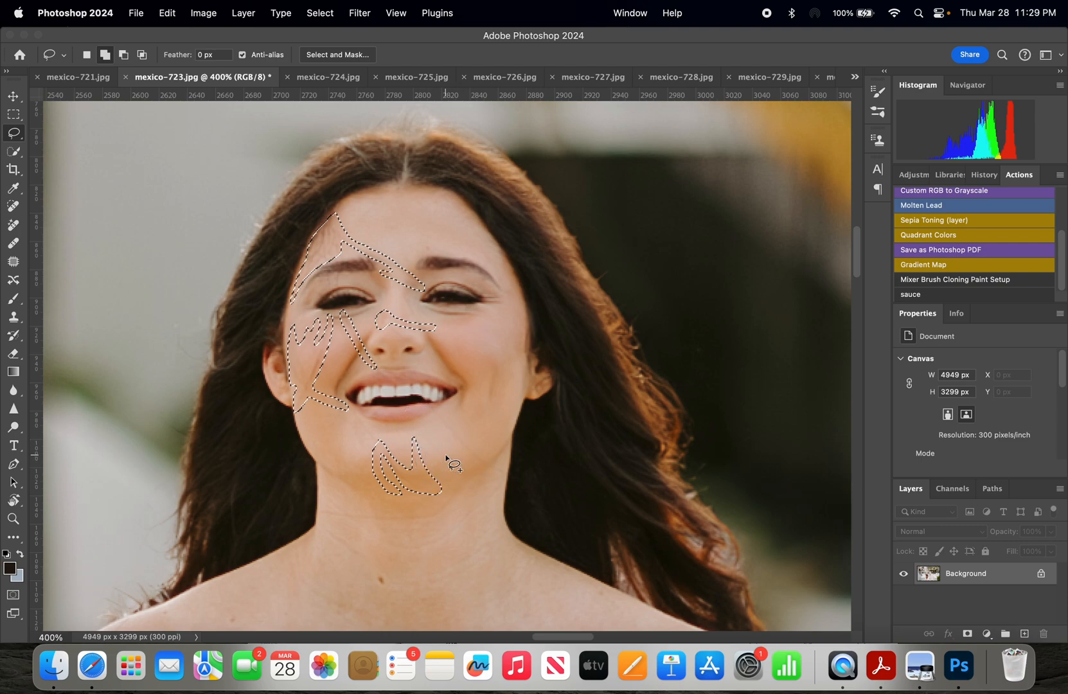
mouse_move(430, 406)
mouse_down()
mouse_move(464, 454)
mouse_move(495, 474)
mouse_move(493, 458)
mouse_move(434, 409)
mouse_up()
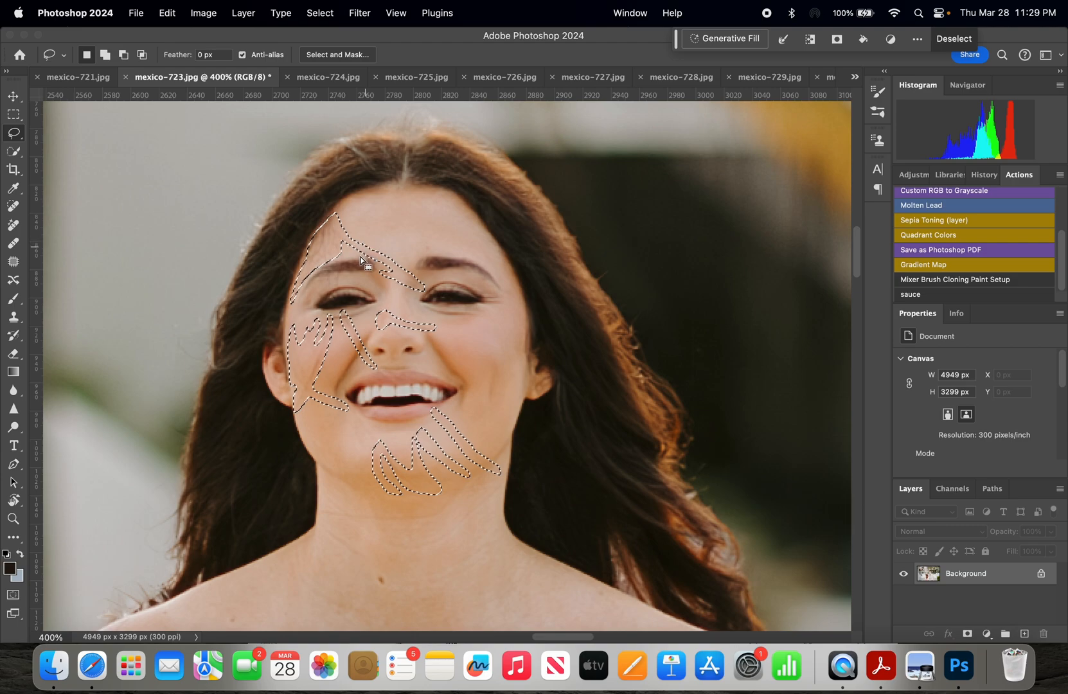
mouse_move(335, 273)
mouse_down()
mouse_move(321, 301)
mouse_move(339, 277)
mouse_up()
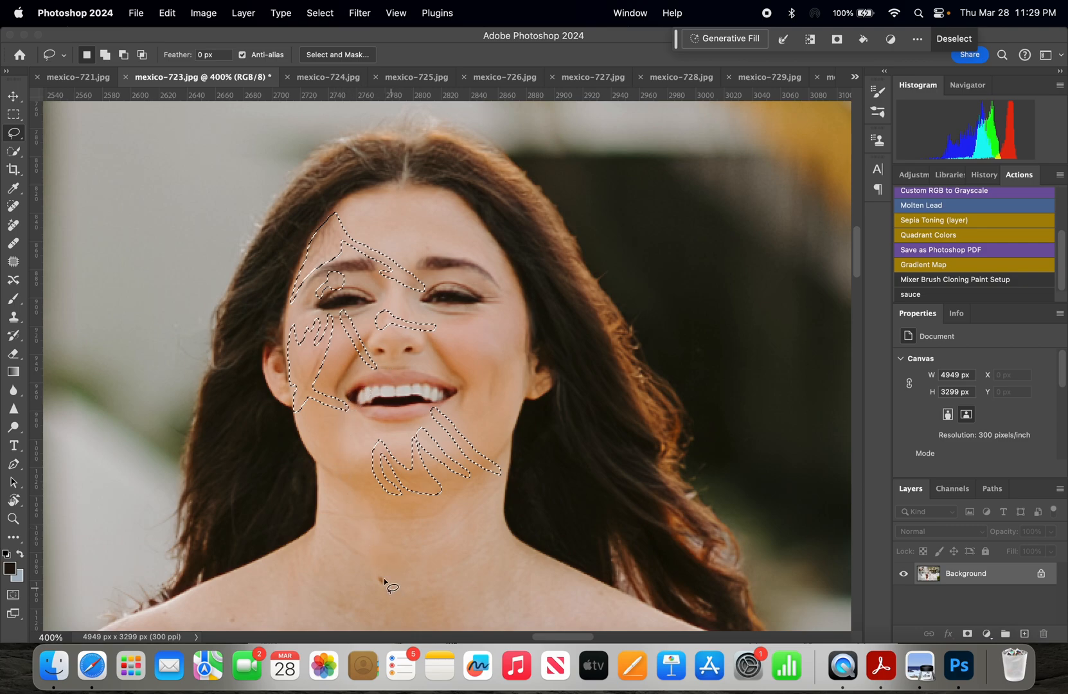
Add the strands and lines on the bride's neck, upper chest and left-hand shoulder to the selection.
mouse_move(352, 514)
mouse_down()
mouse_move(317, 512)
mouse_move(328, 522)
mouse_move(410, 523)
mouse_move(450, 516)
mouse_move(458, 502)
mouse_move(319, 527)
mouse_move(372, 563)
mouse_move(342, 462)
mouse_move(323, 446)
mouse_move(324, 460)
mouse_move(376, 489)
mouse_up()
scroll(362, 567, down, 3)
mouse_move(113, 562)
mouse_down()
mouse_move(83, 599)
mouse_move(102, 578)
mouse_up()
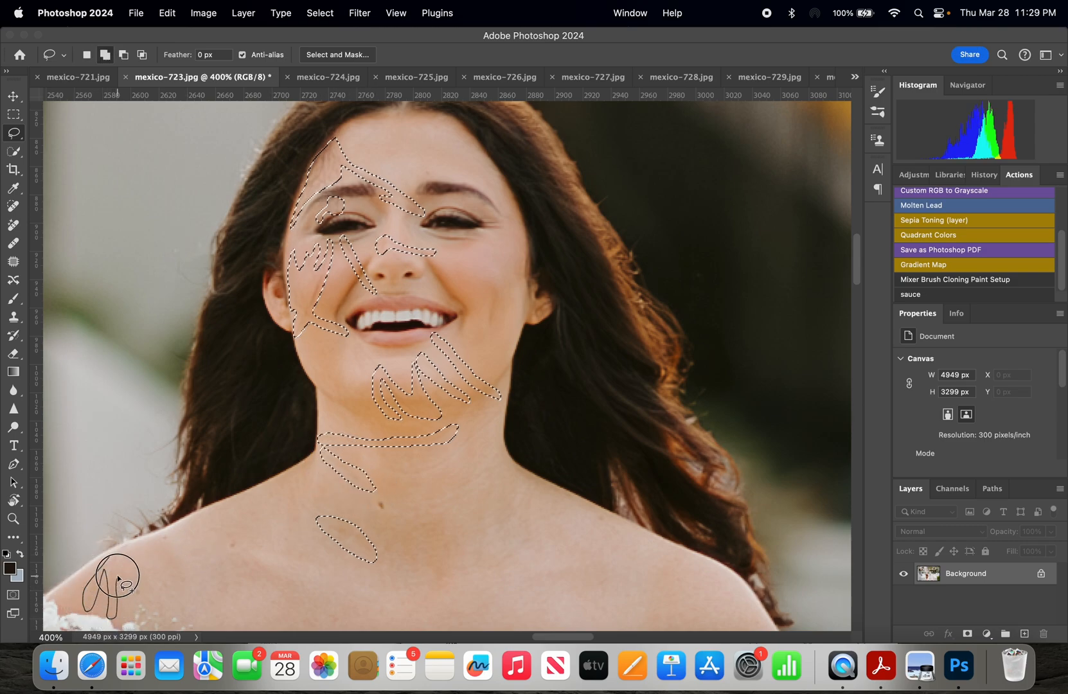
drag(115, 554, 118, 552)
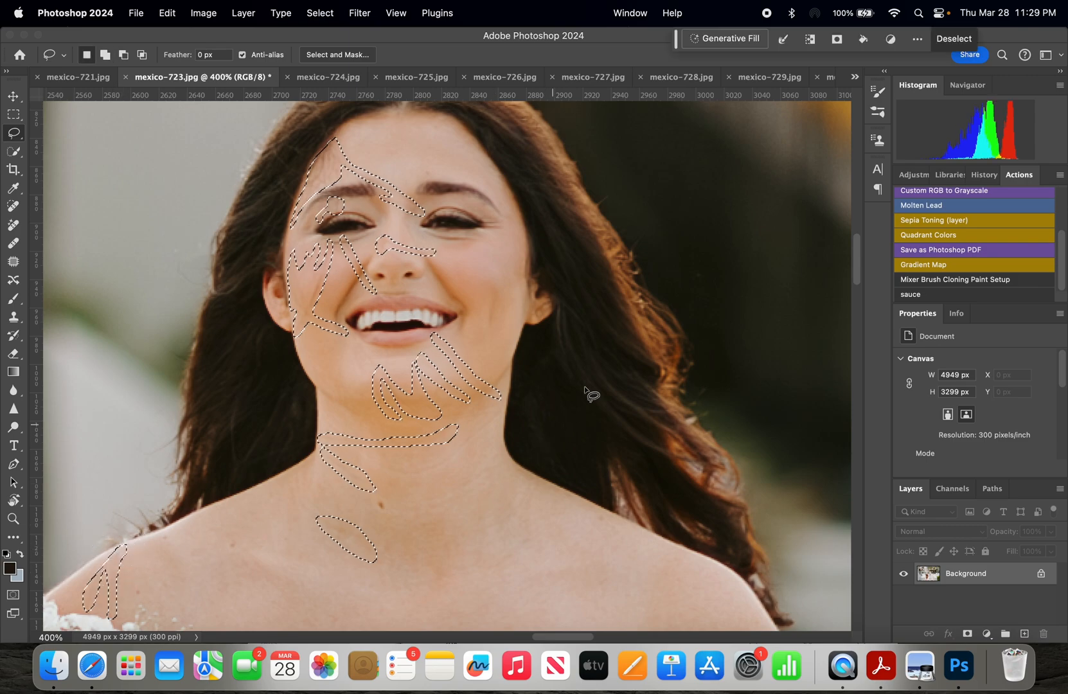
Erase the selected strands on the face, neck and shoulder with Generative Fill using the prompt "remove".
click(736, 38)
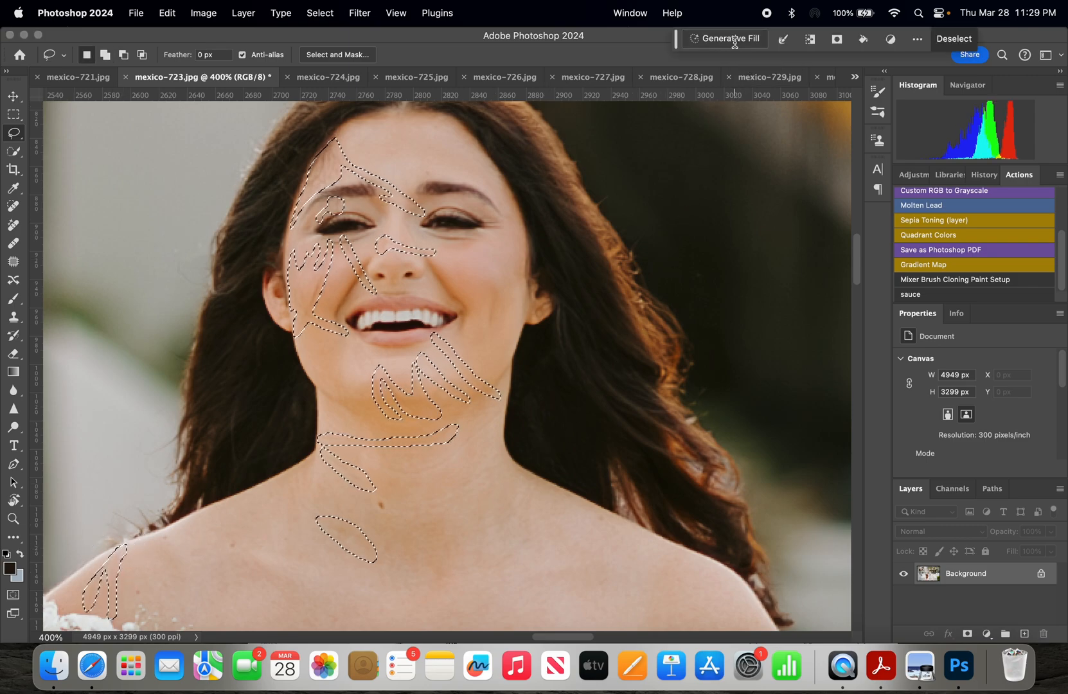
text(remove)
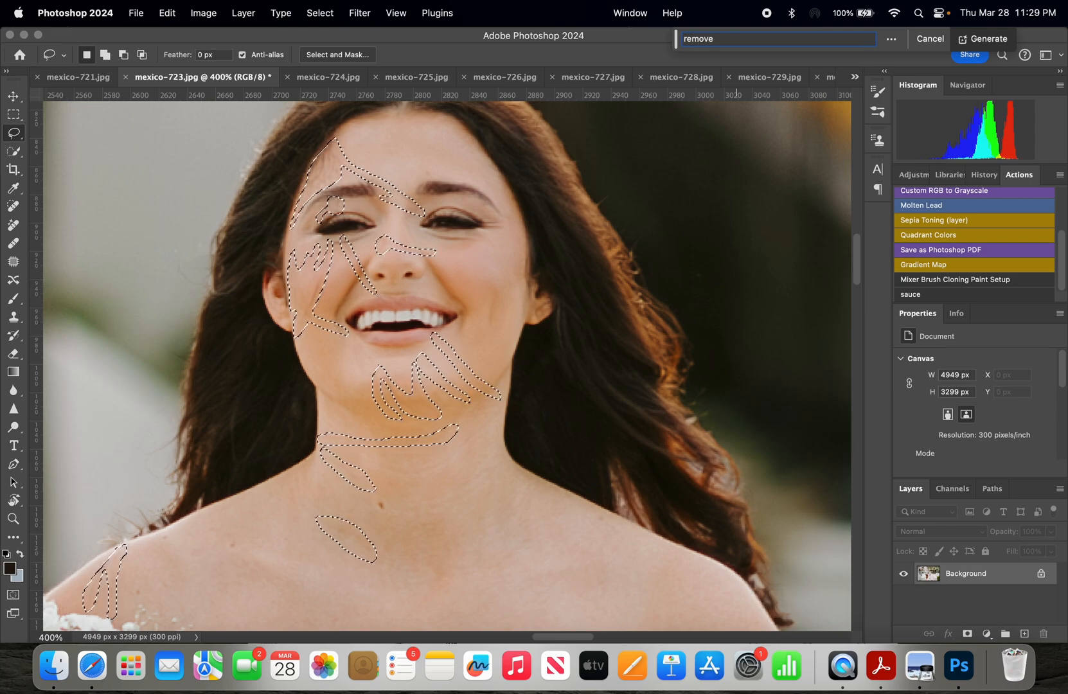
key(Return)
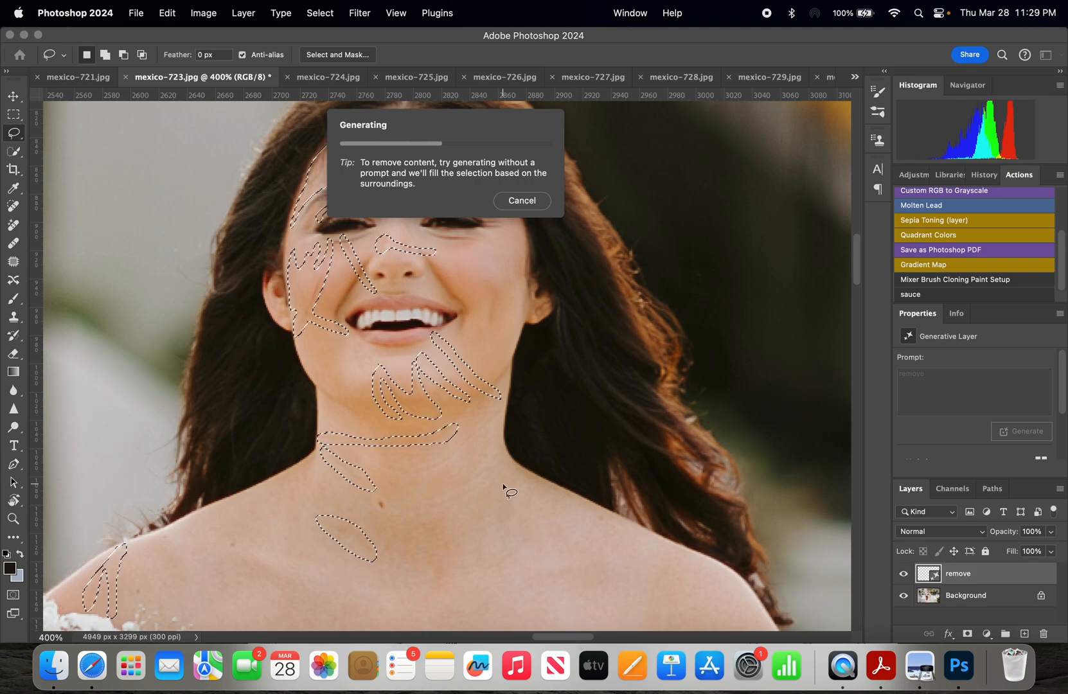
scroll(487, 450, up, 2)
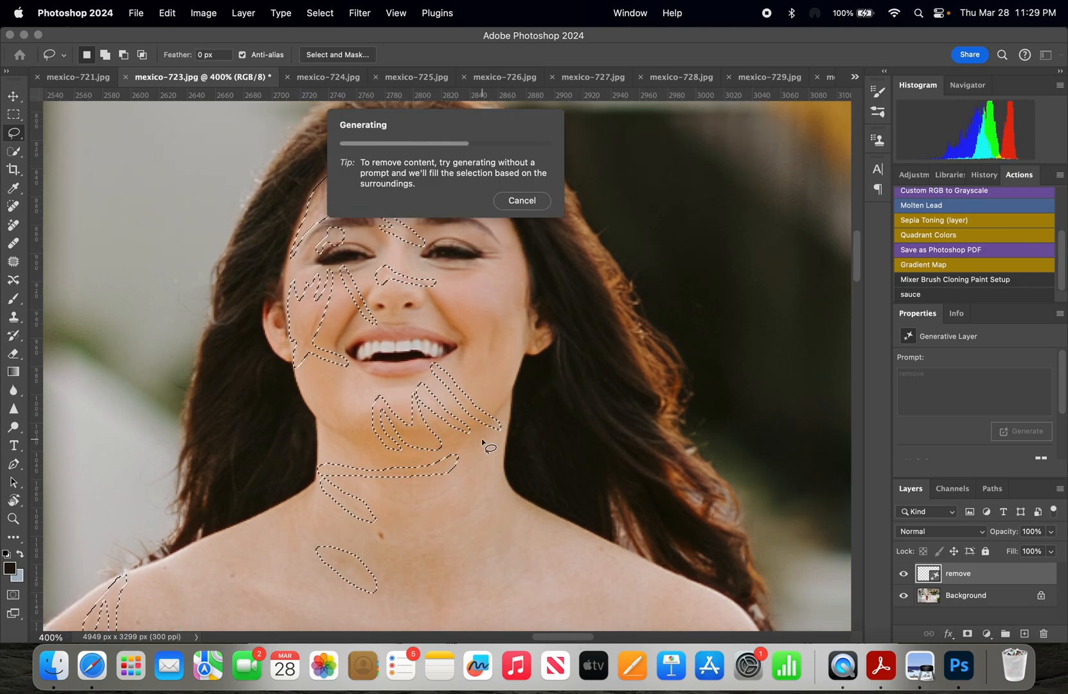
scroll(485, 444, up, 2)
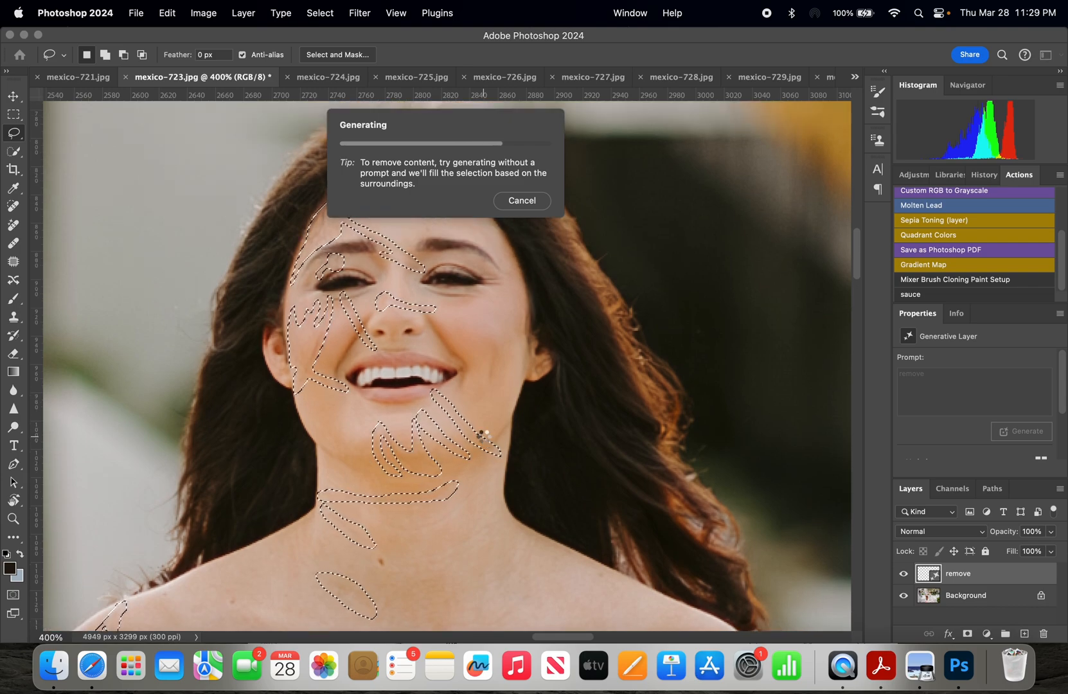
Compare the bride's face before and after the fill by repeatedly hiding and showing the generated layer.
click(906, 574)
click(906, 573)
click(906, 573)
click(905, 573)
click(906, 573)
click(906, 573)
click(905, 573)
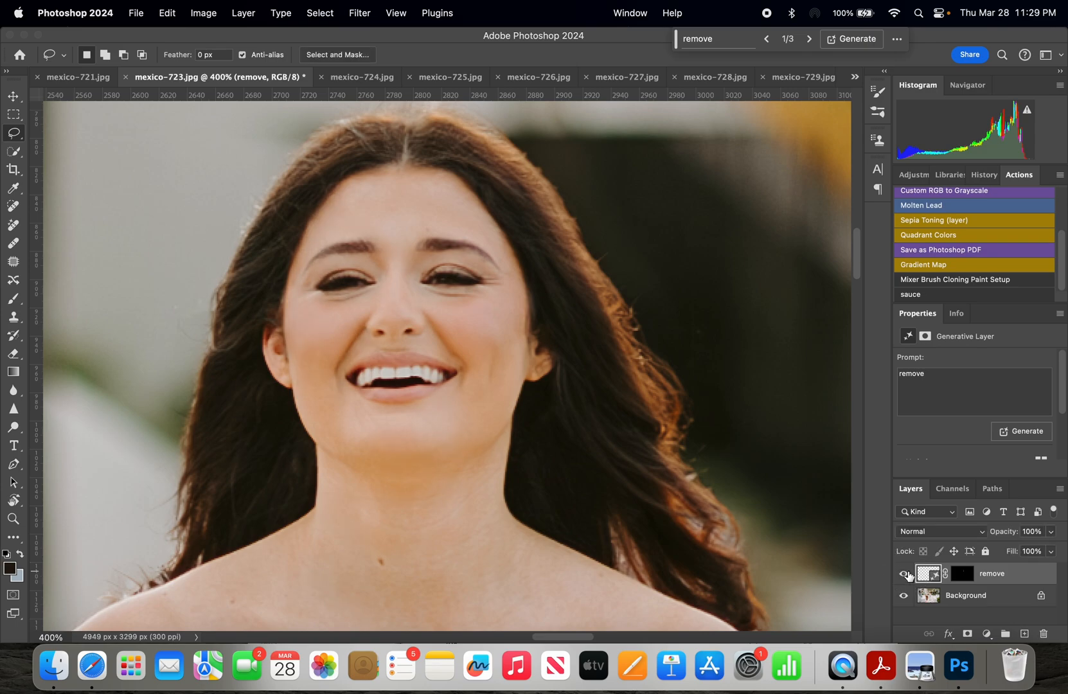
click(906, 573)
click(906, 573)
click(906, 573)
click(906, 573)
click(906, 573)
Review the three generated variations of the bride's face and keep the second one.
scroll(963, 398, down, 3)
click(971, 441)
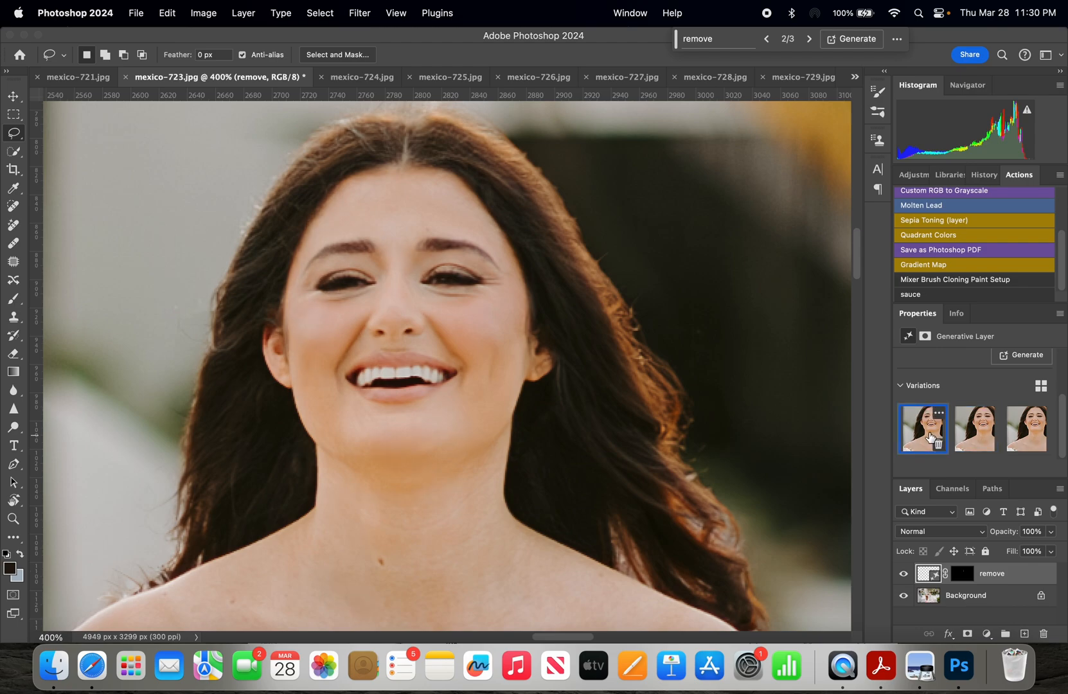
click(975, 435)
click(1011, 437)
click(971, 438)
click(926, 436)
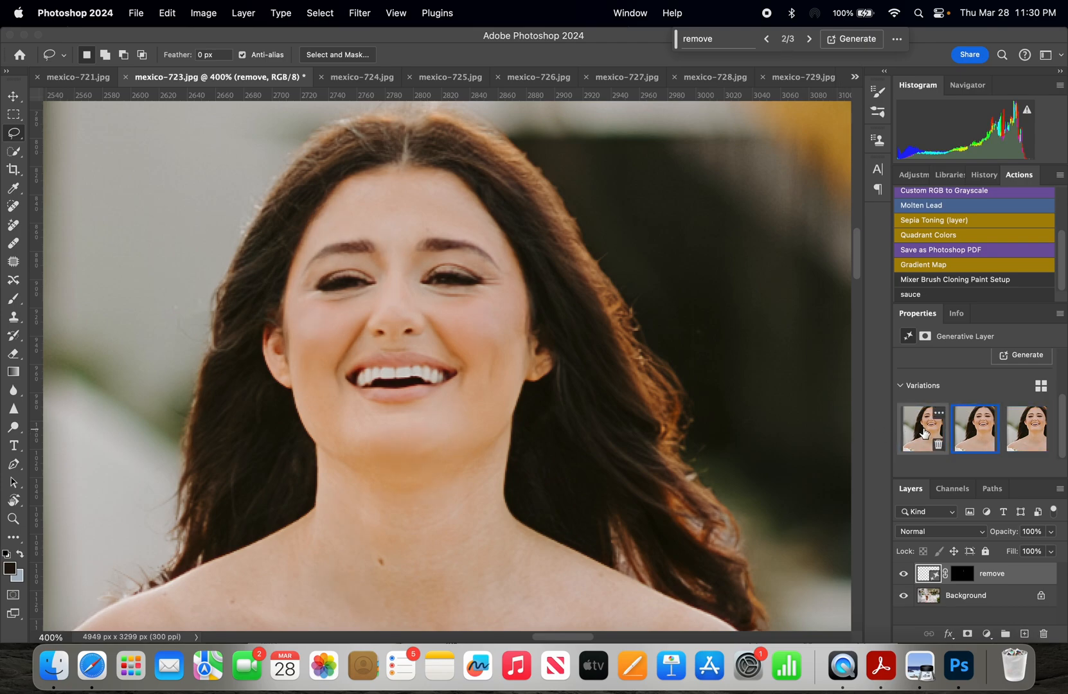
click(976, 435)
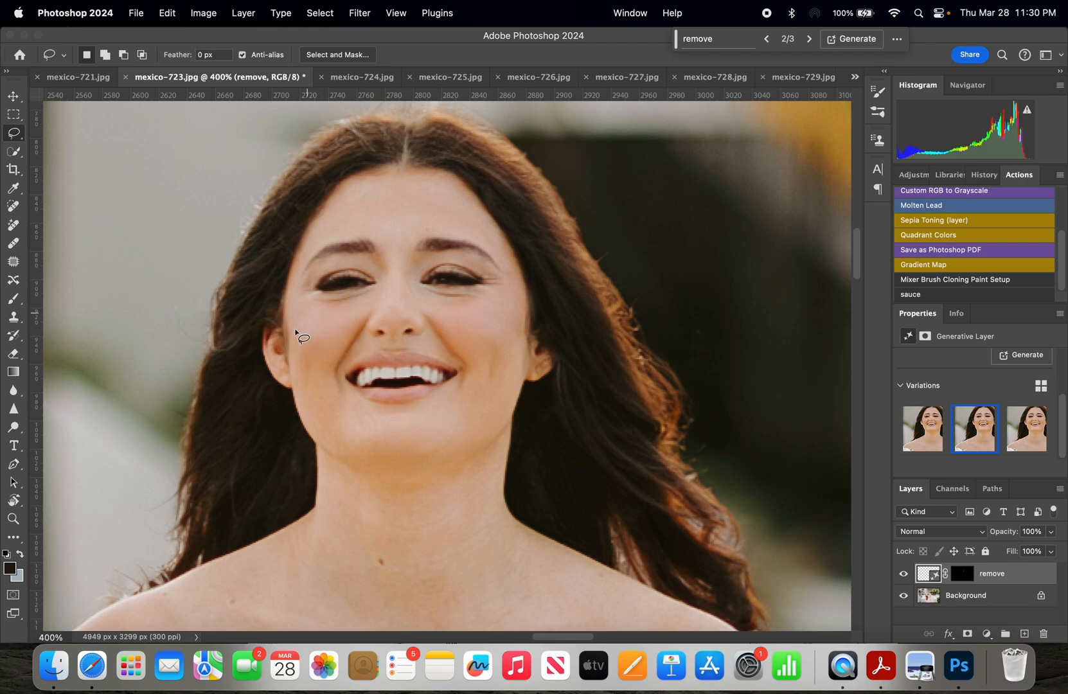
Check the chosen face variation against the original and merge the visible layers.
click(902, 577)
click(902, 576)
click(902, 576)
click(901, 577)
click(902, 577)
click(902, 577)
click(902, 577)
click(902, 577)
right_click(954, 605)
click(895, 578)
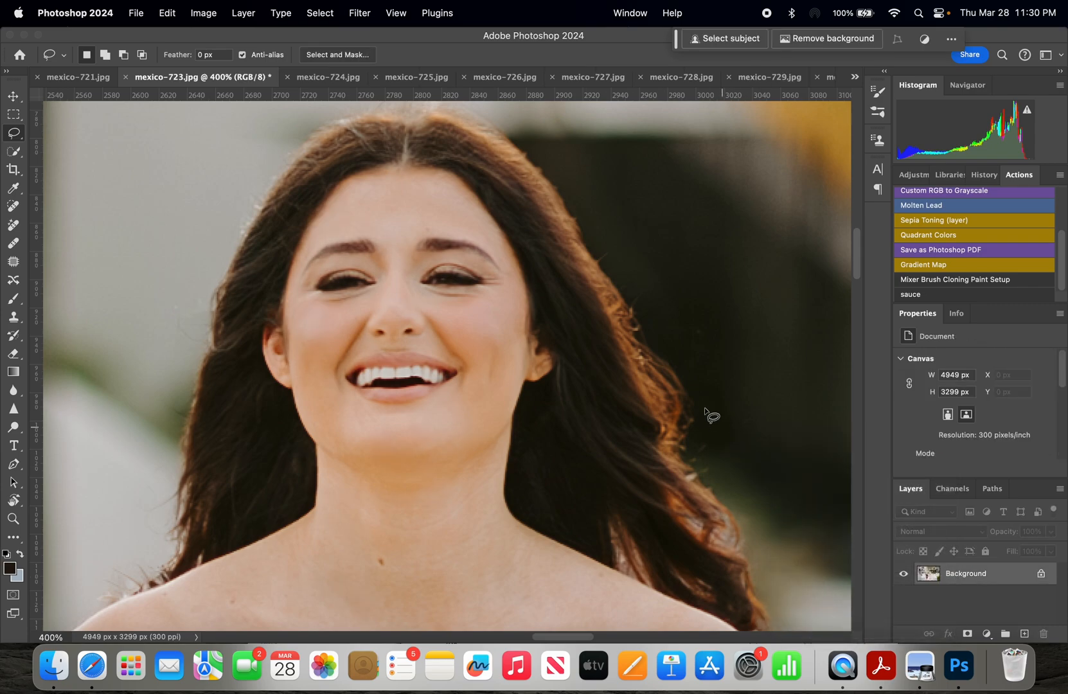
Lasso two small spots on the lower left-hand leg of the man's brown trousers and fill them.
key(super+0)
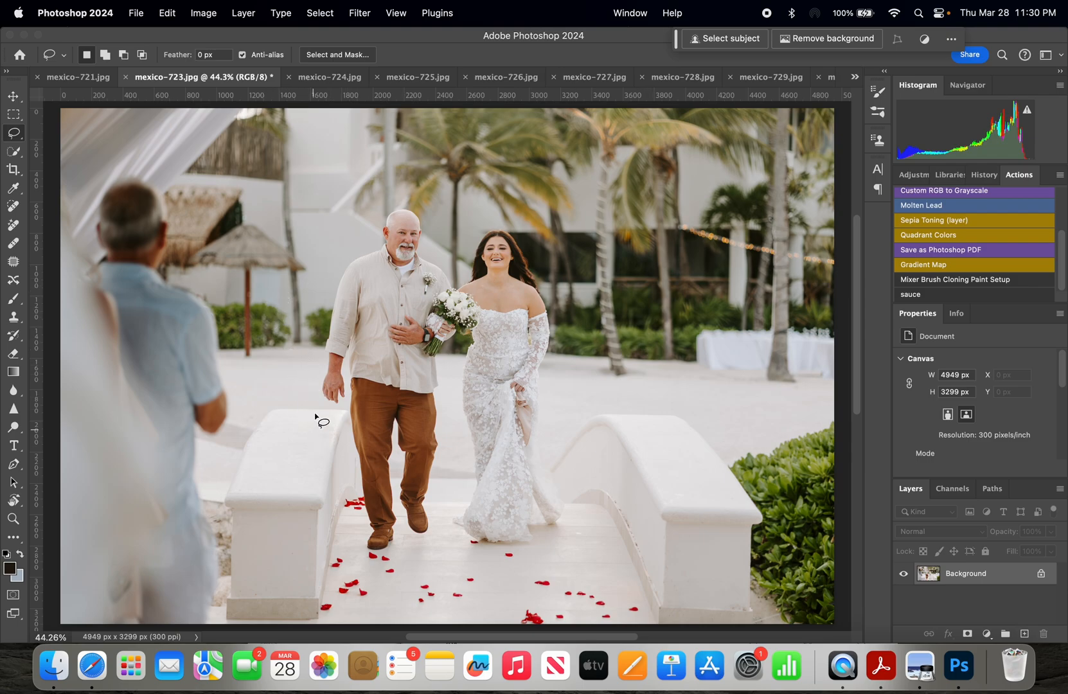
scroll(338, 144, up, 2)
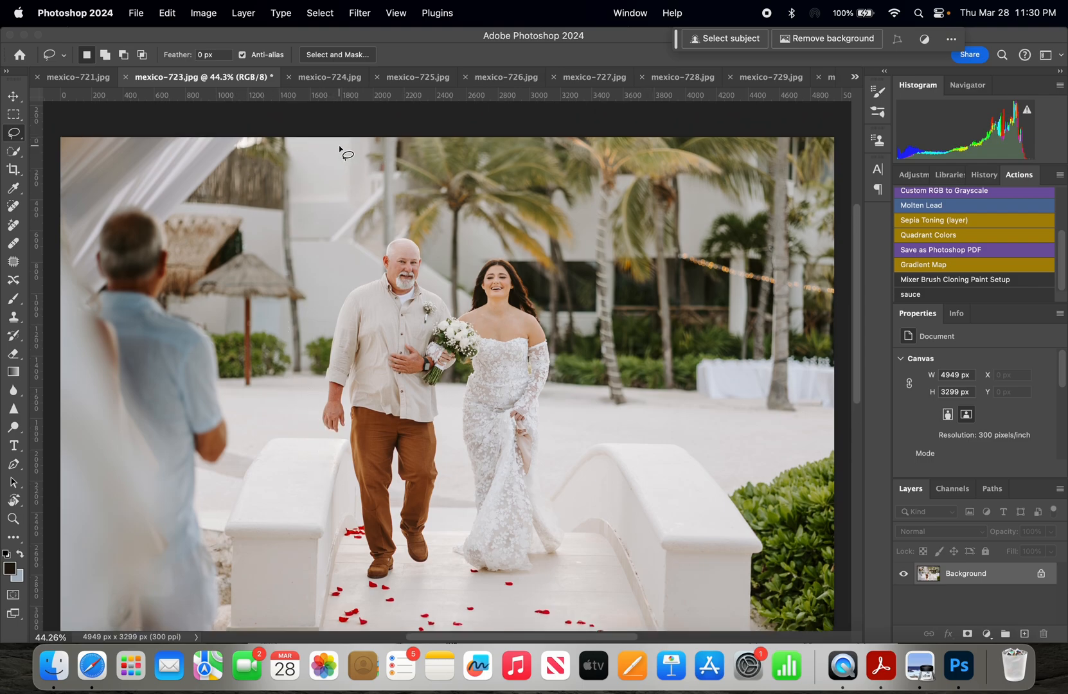
scroll(339, 148, down, 2)
scroll(771, 292, down, 6)
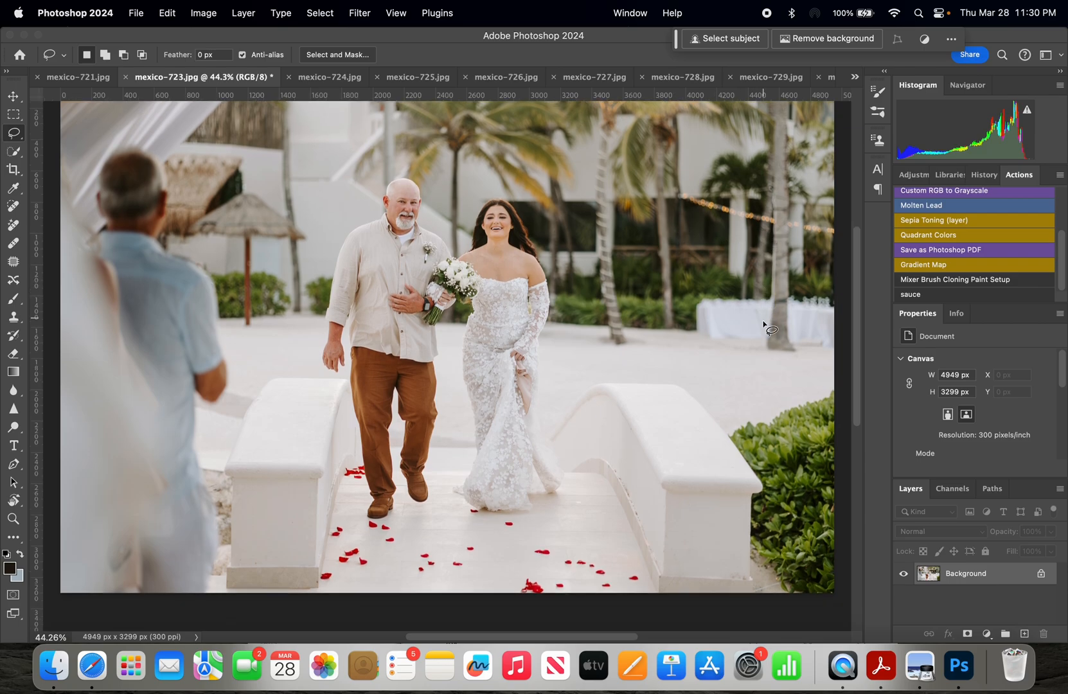
key(super+equal)
key(super+equal)
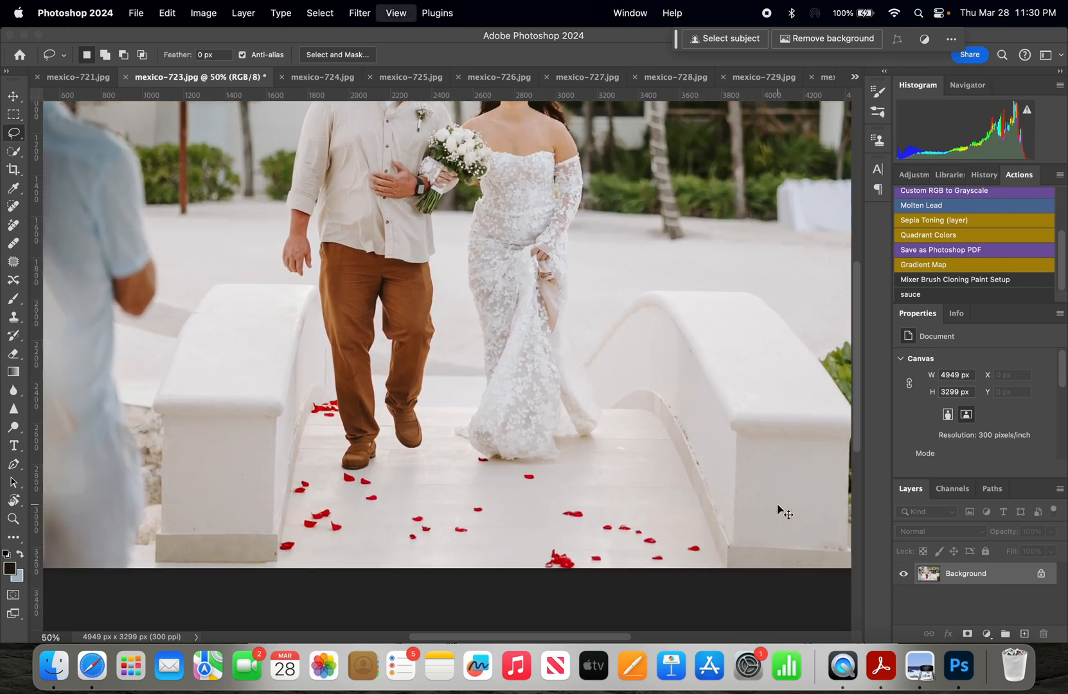
scroll(429, 474, down, 7)
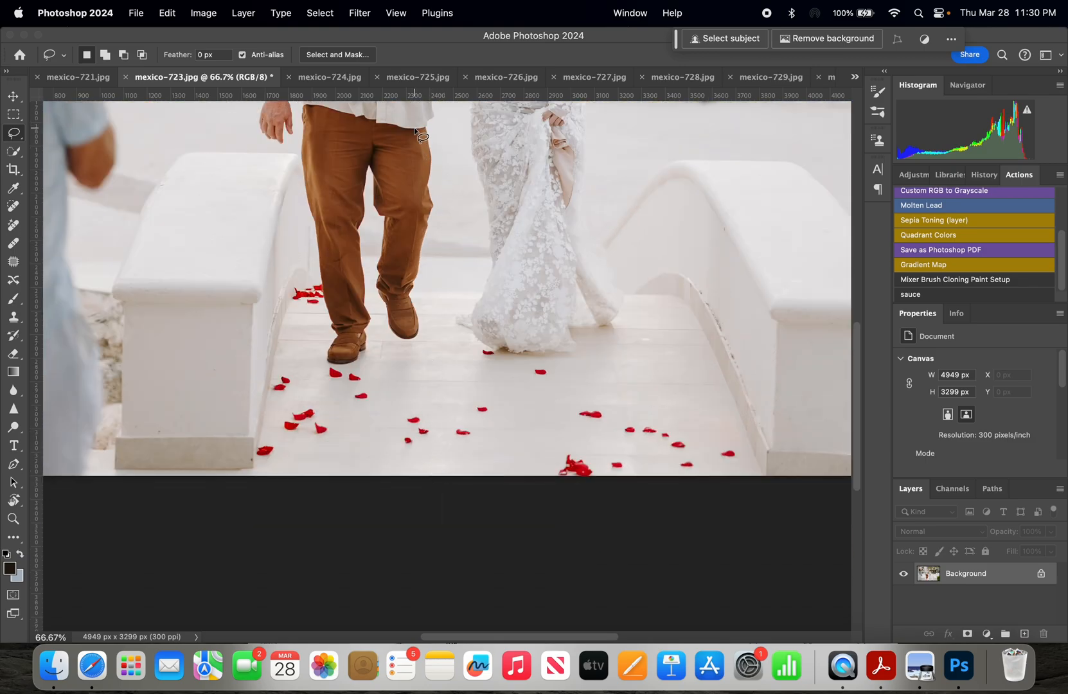
scroll(415, 130, up, 2)
mouse_move(334, 255)
mouse_down()
mouse_move(324, 262)
mouse_move(343, 283)
mouse_move(322, 305)
mouse_move(347, 288)
mouse_up()
key(shift+BackSpace)
key(Return)
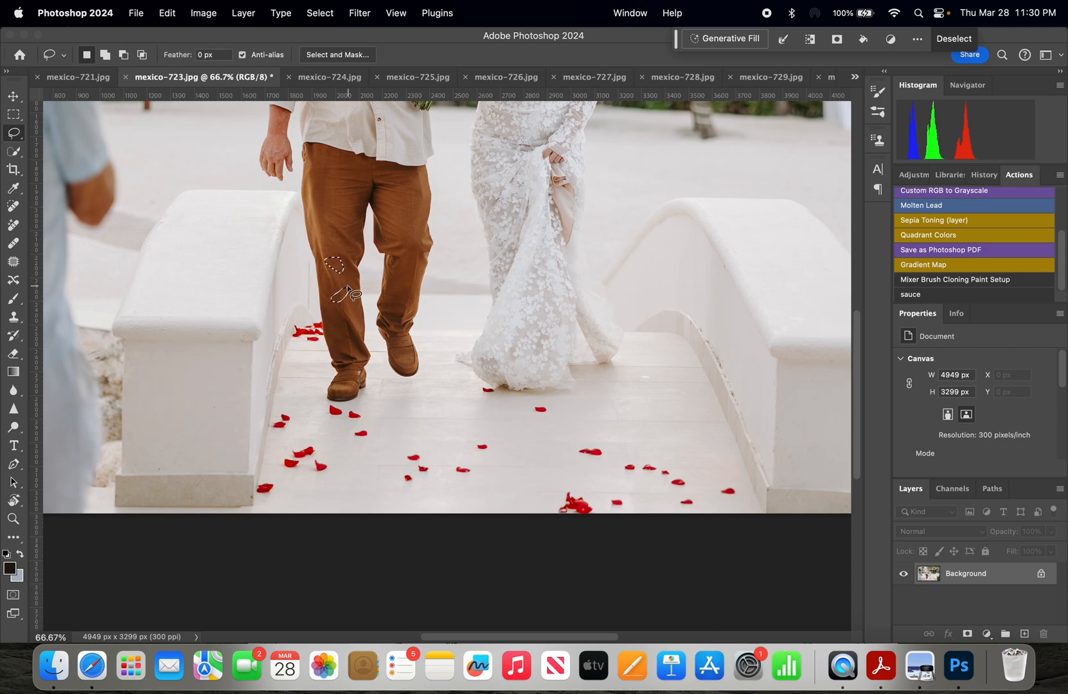
Try a Content-Aware fill on a lassoed strip along the outer edge of the man's trousers near the pocket, and undo it.
click(347, 289)
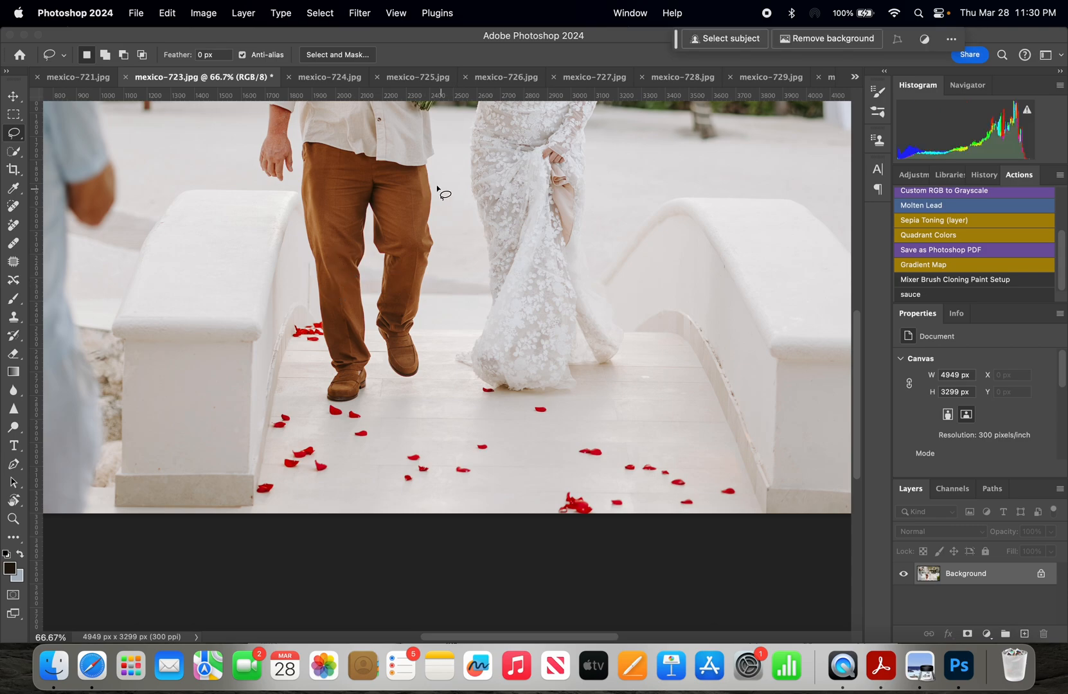
mouse_move(427, 171)
mouse_down()
mouse_move(422, 162)
mouse_move(414, 176)
mouse_move(425, 216)
mouse_move(426, 162)
mouse_move(432, 173)
mouse_up()
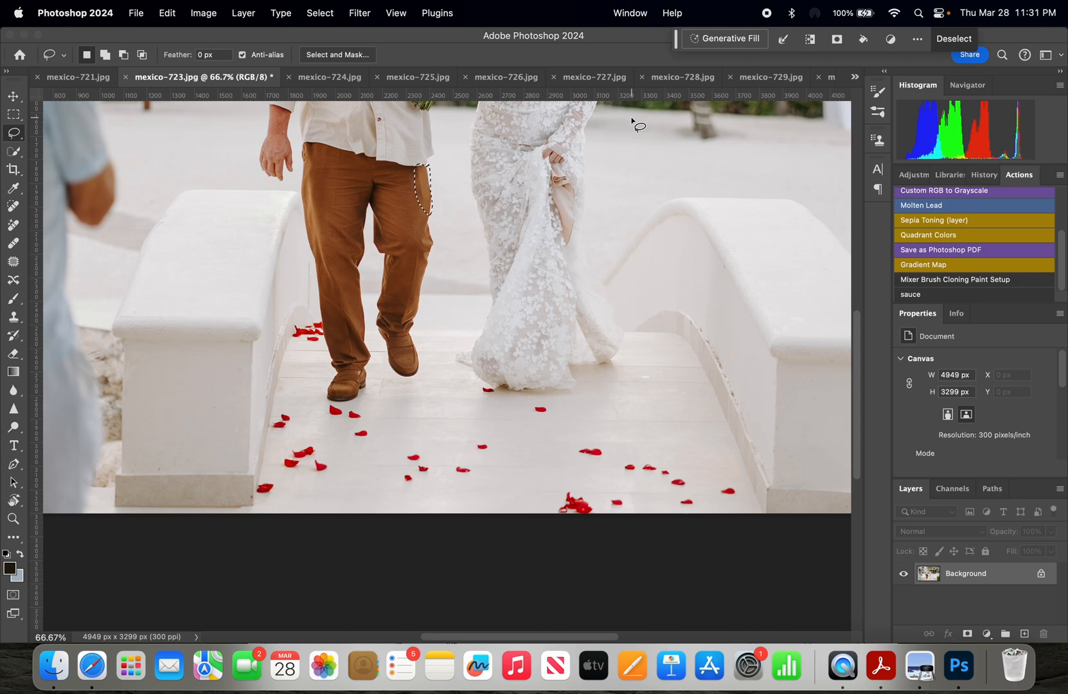
key(BackSpace)
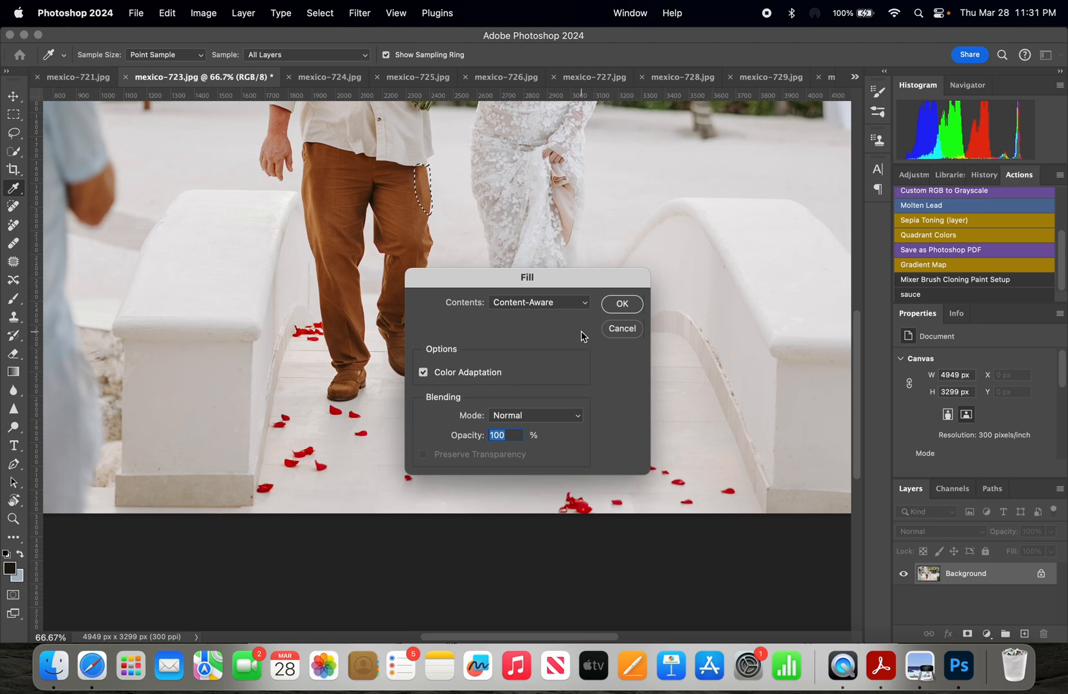
click(623, 305)
click(467, 205)
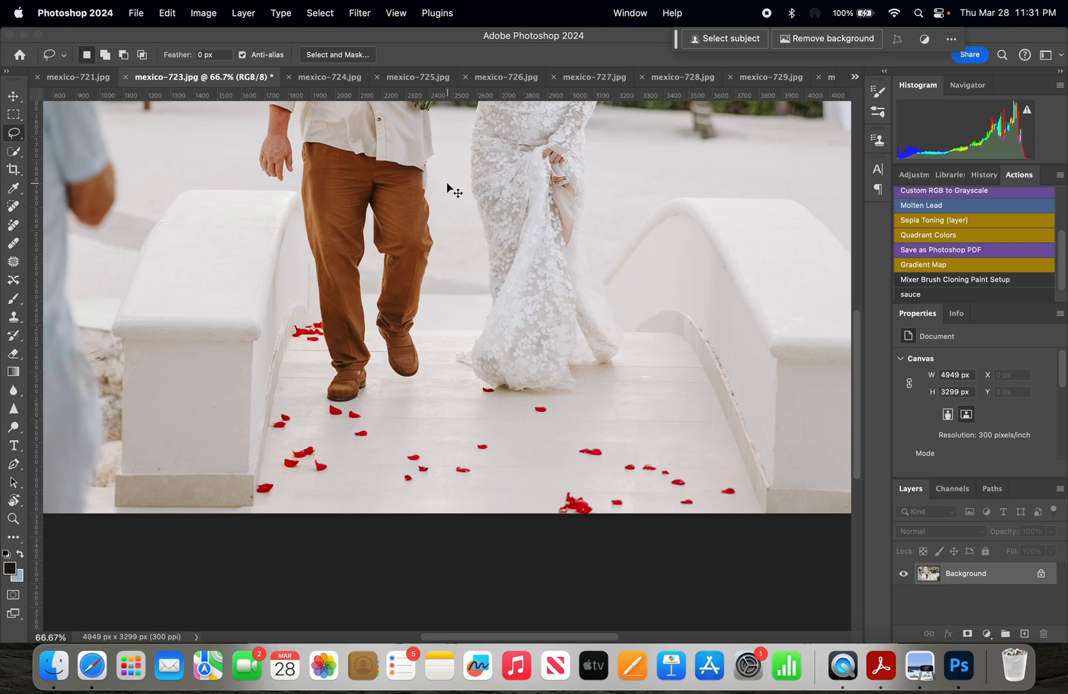
key(super+z)
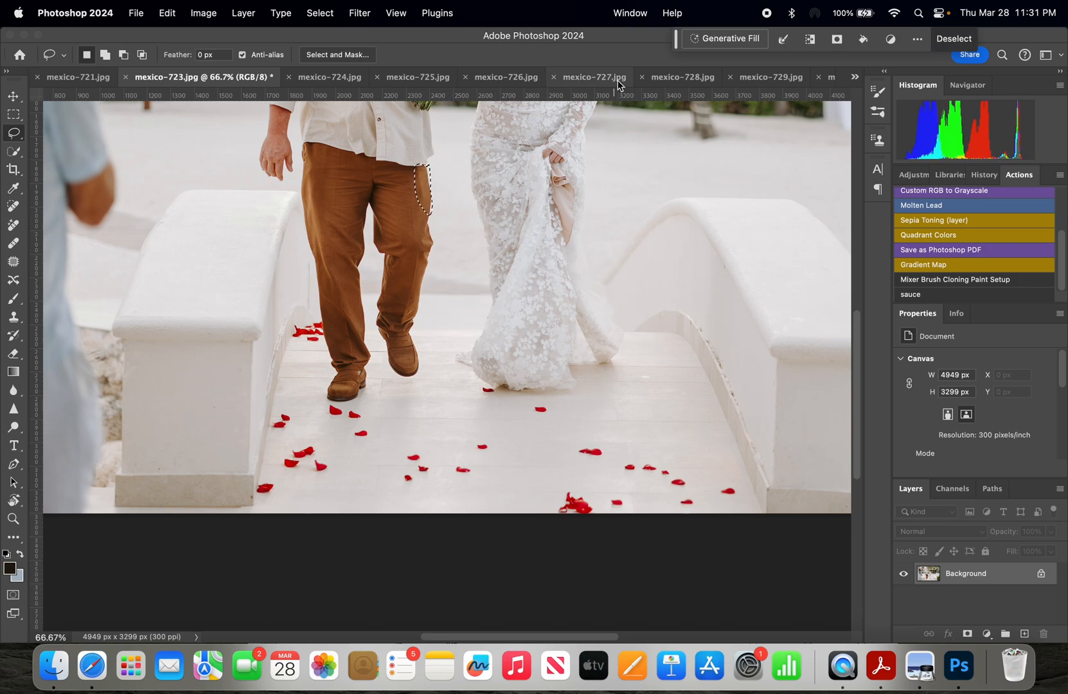
Try a Generative Fill with the prompt "remove" on the selected strip along the man's trouser pocket.
click(744, 42)
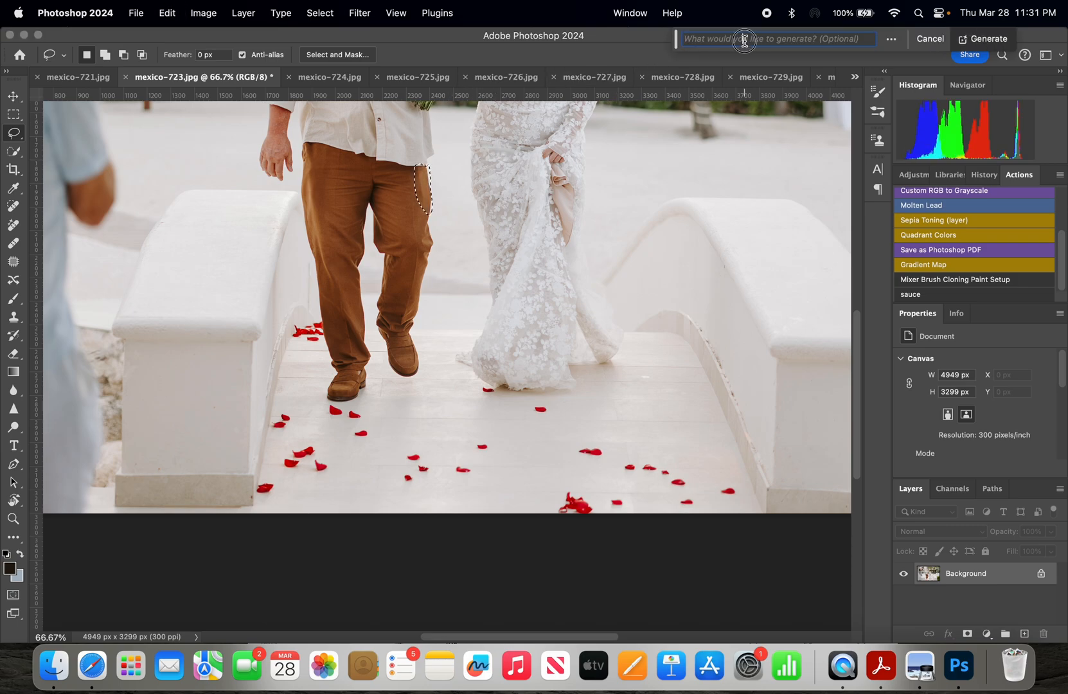
text(remove)
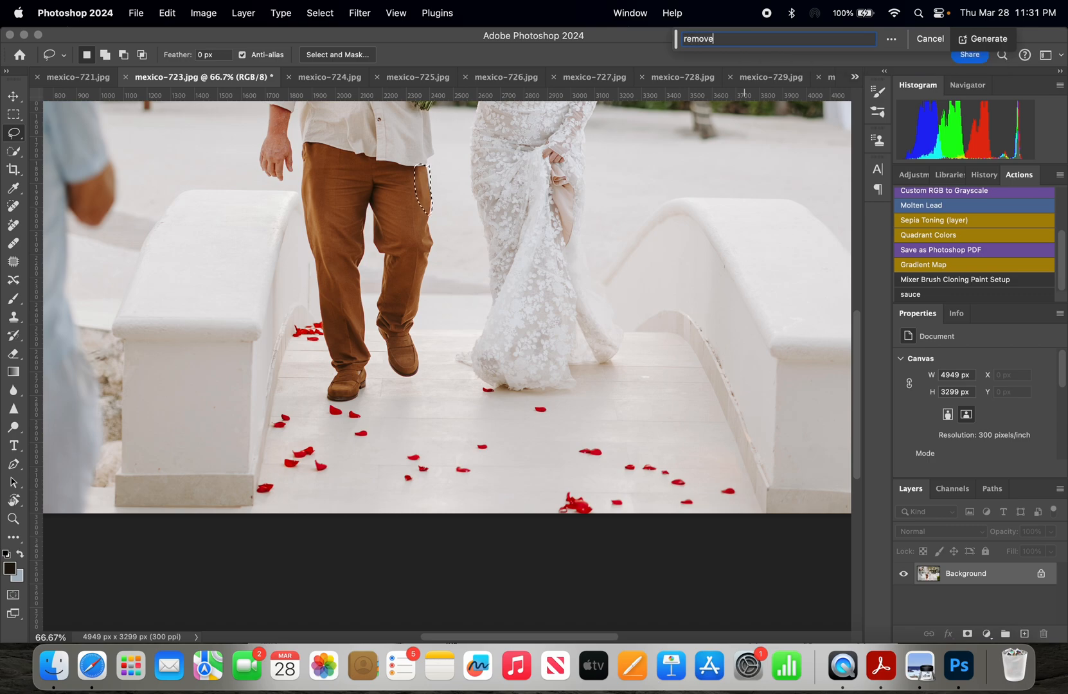
key(Return)
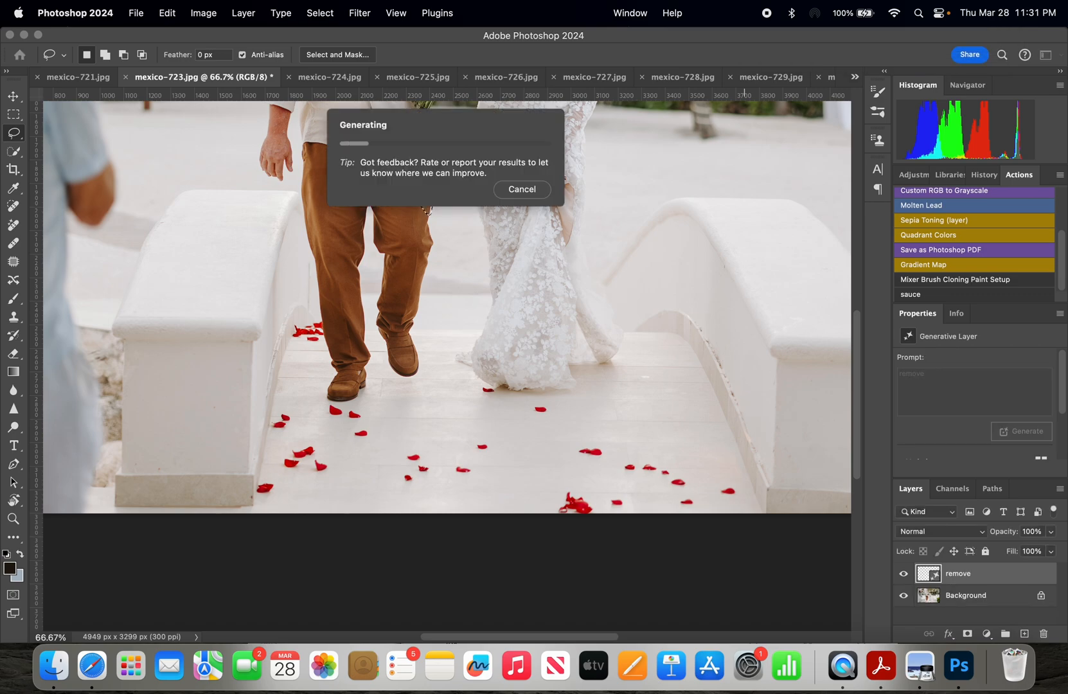
scroll(472, 257, up, 4)
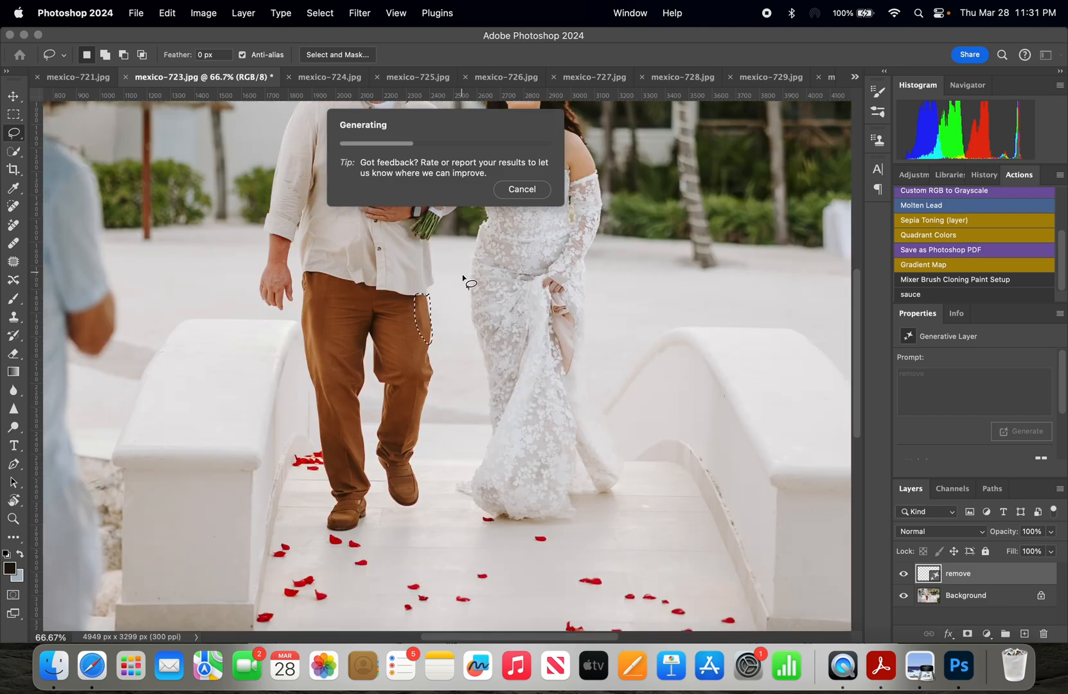
scroll(489, 302, up, 2)
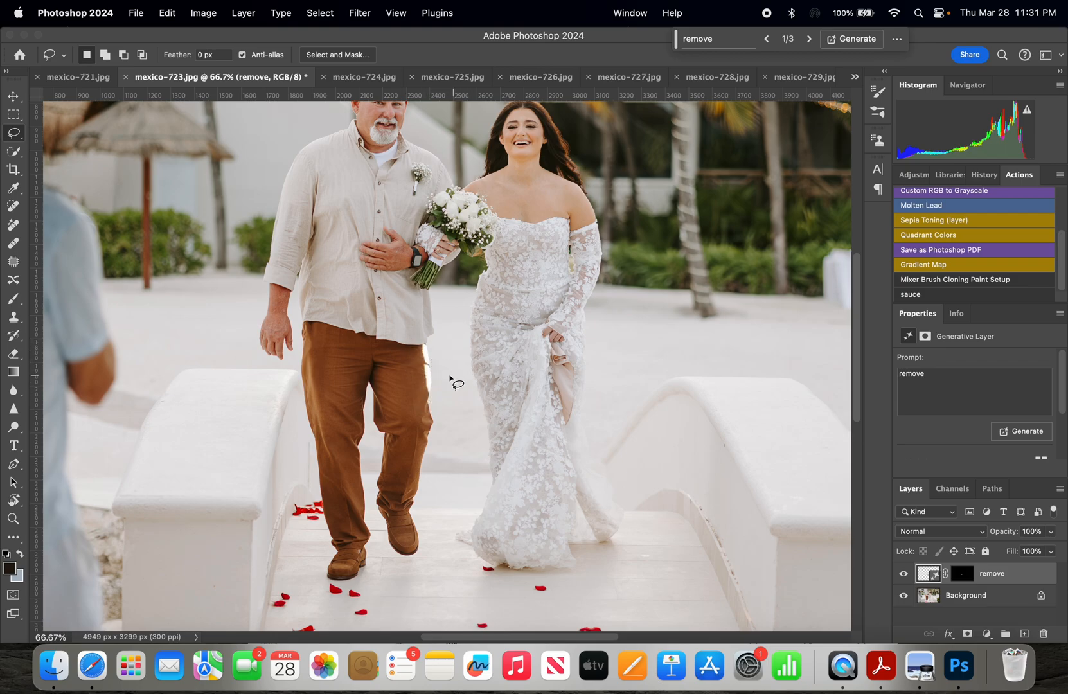
Review the second and third trouser variations and delete the generated layer.
scroll(954, 437, down, 3)
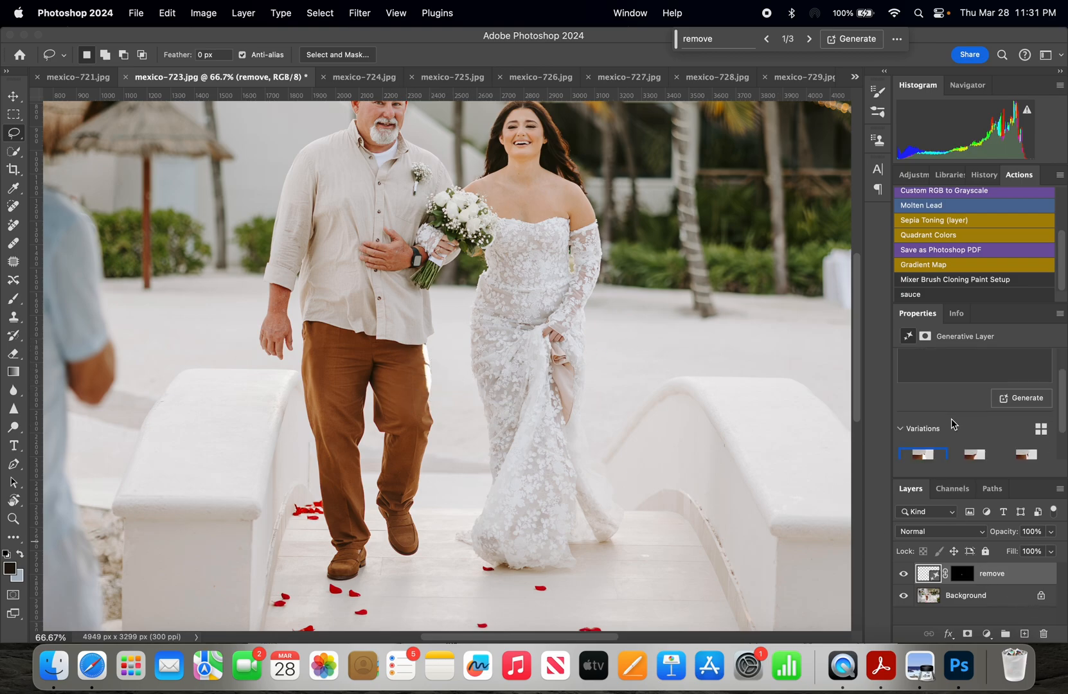
click(973, 437)
click(1025, 430)
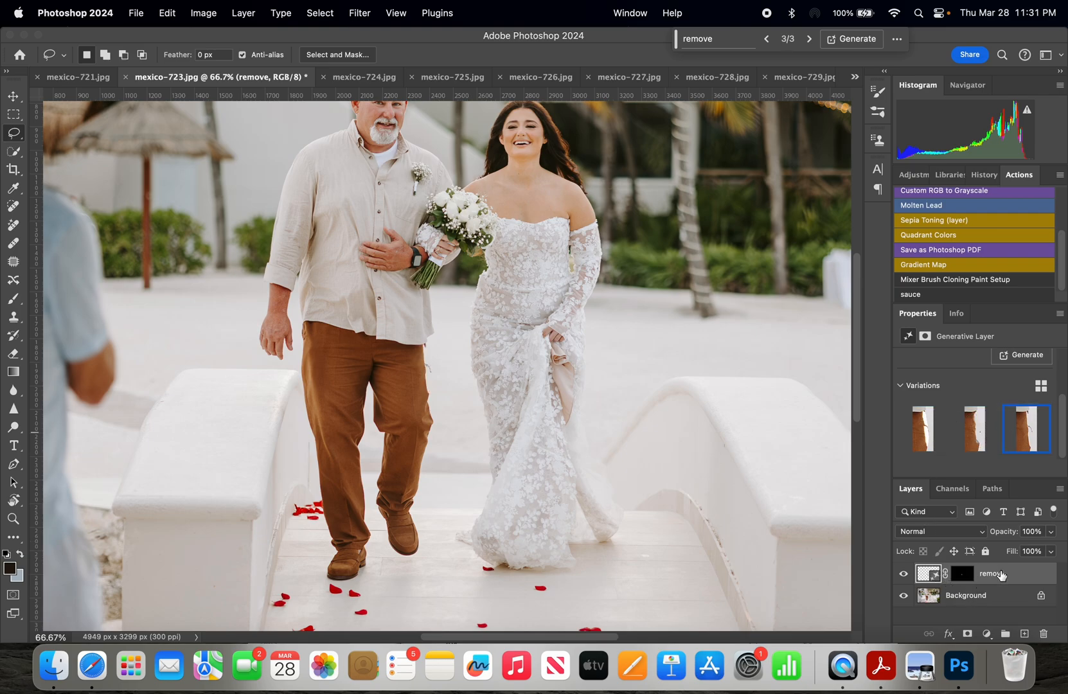
key(Delete)
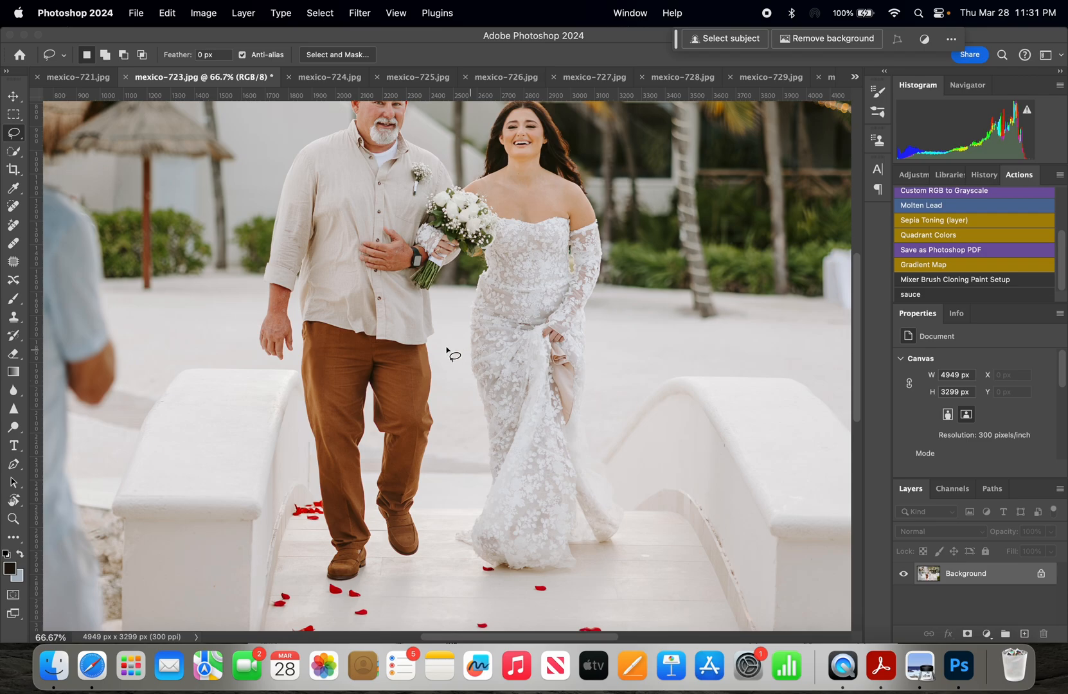
Lasso a smaller strip at the man's trouser pocket just below the shirt hem and run Generative Fill with the prompt "remove".
mouse_move(414, 344)
mouse_down()
mouse_move(420, 384)
mouse_move(430, 363)
mouse_move(417, 348)
mouse_up()
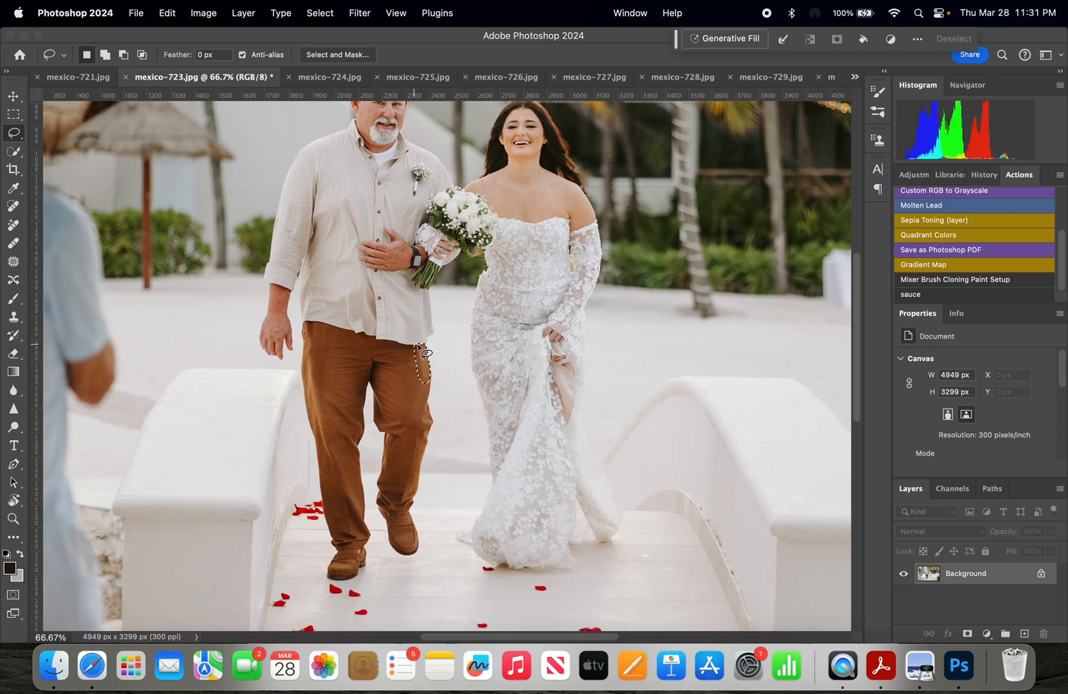
click(724, 39)
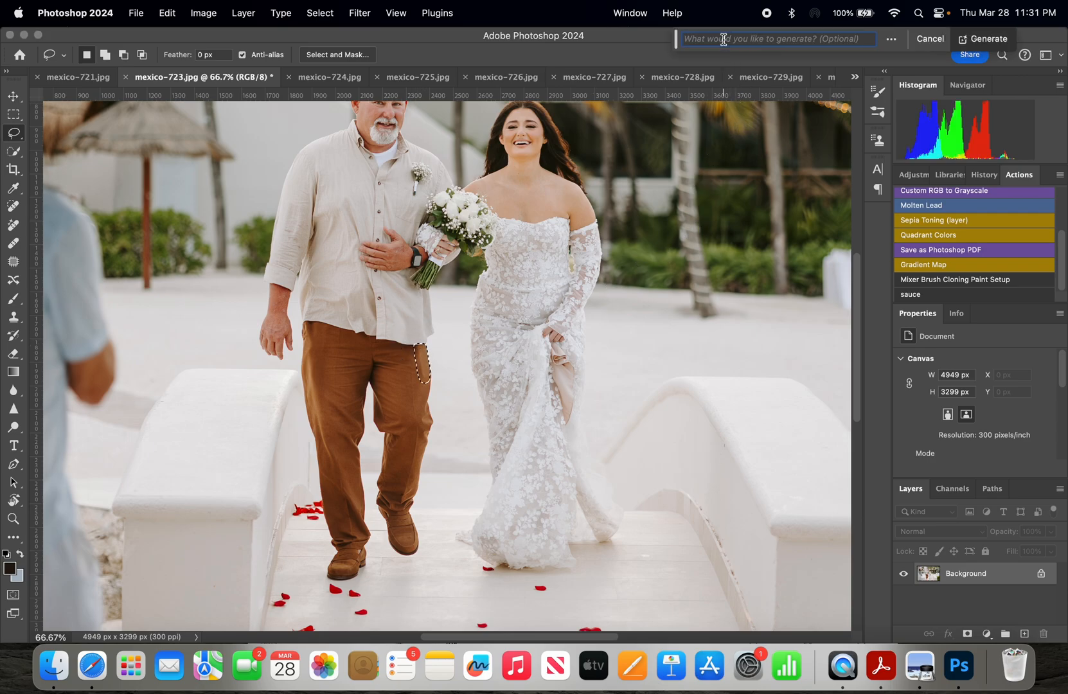
text(remove)
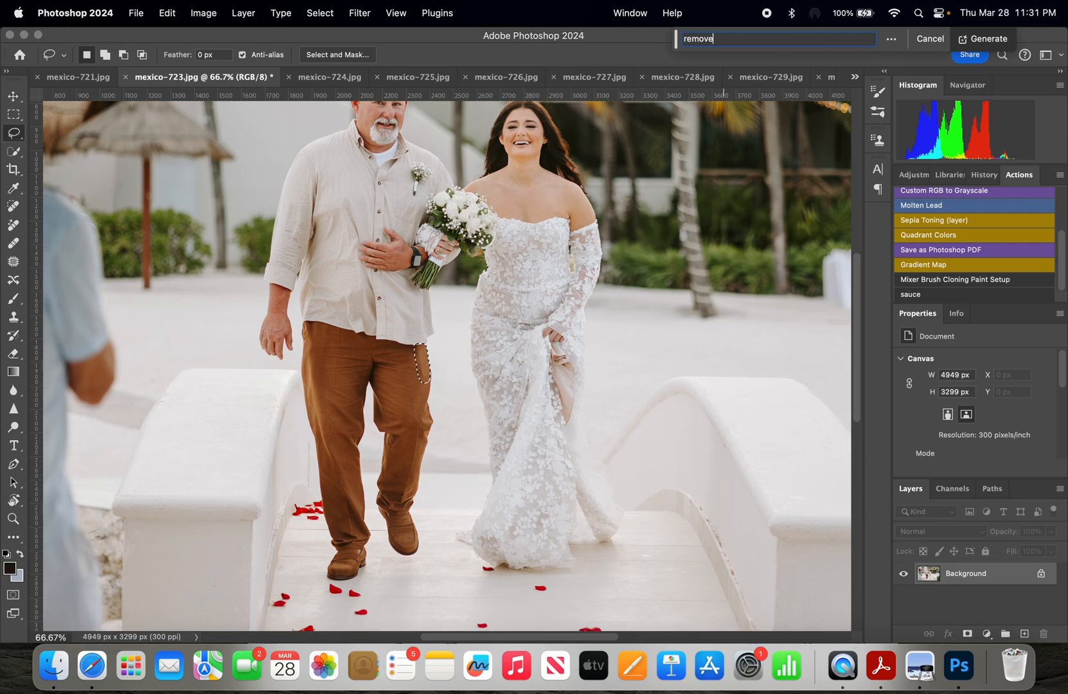
key(Return)
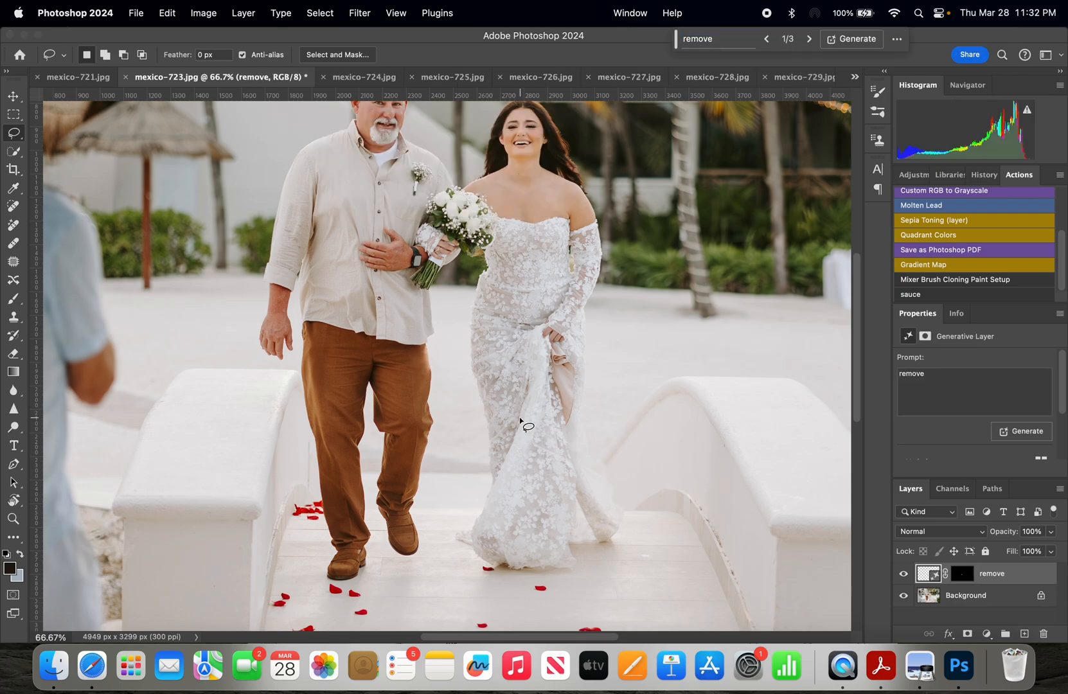
Compare the three trouser variations, keep the first one and merge the generated layer into the background.
scroll(958, 405, down, 3)
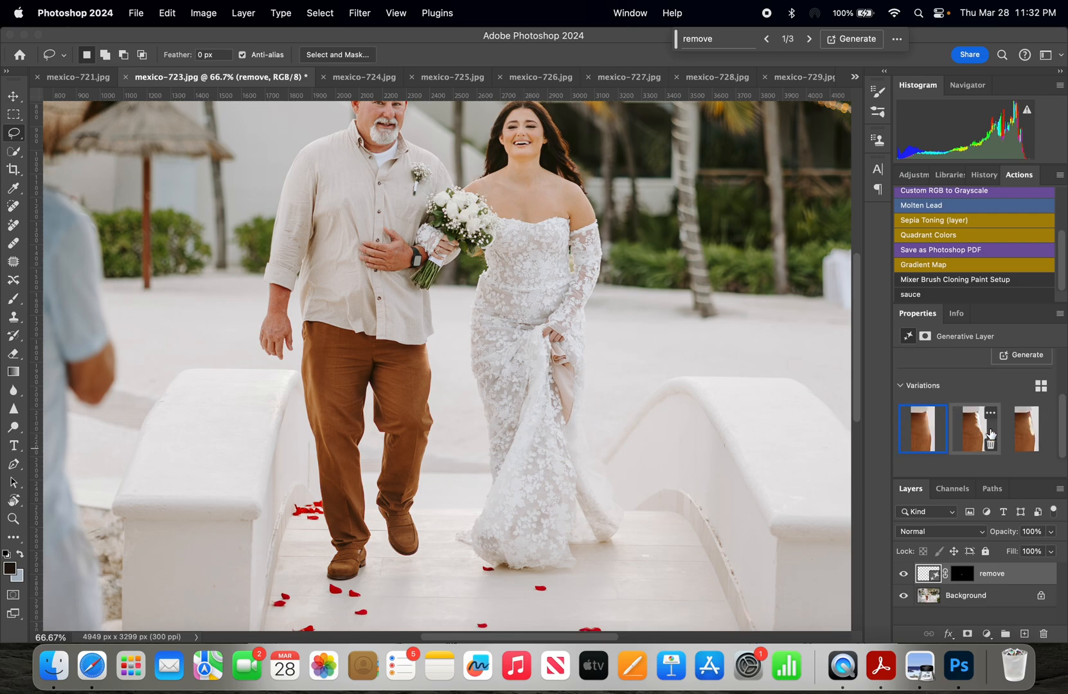
click(1024, 435)
click(974, 428)
click(923, 429)
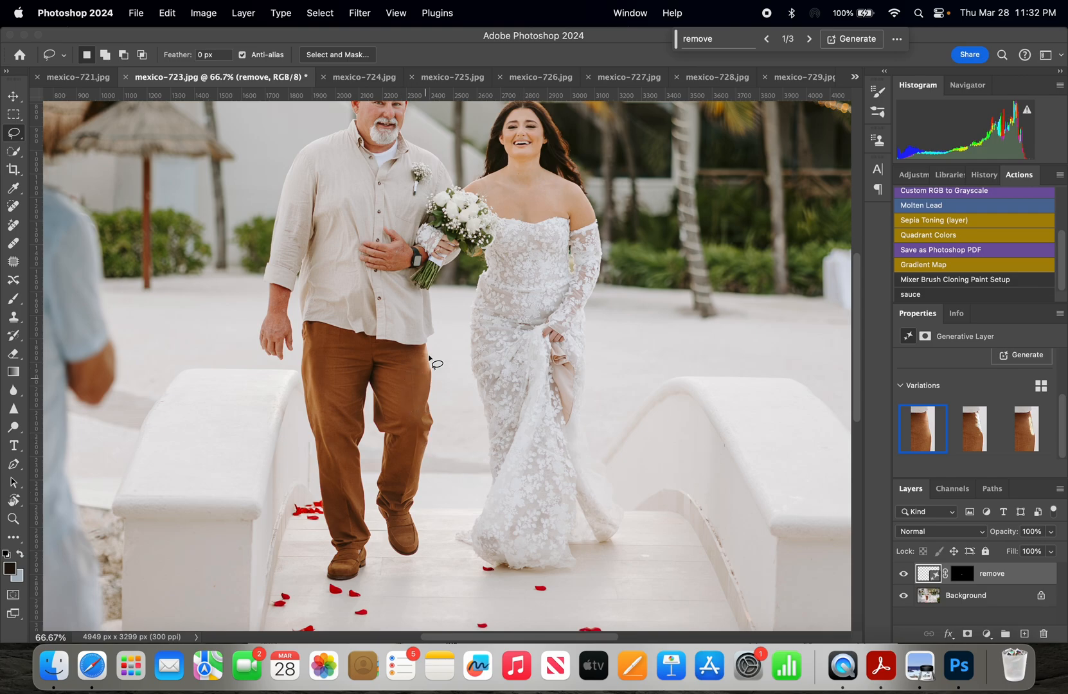
right_click(971, 594)
click(906, 577)
Lasso a small area of the walkway beside the hem of the bride's dress, fill it with Content-Aware and deselect.
drag(629, 553, 657, 556)
key(shift+BackSpace)
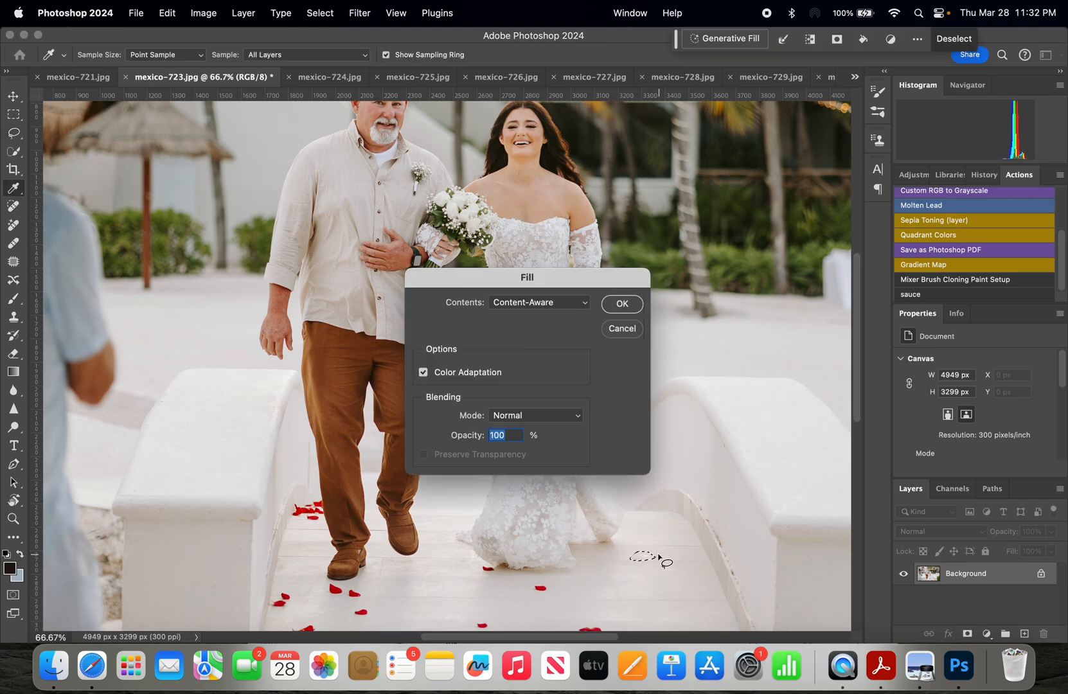
key(Return)
key(super+d)
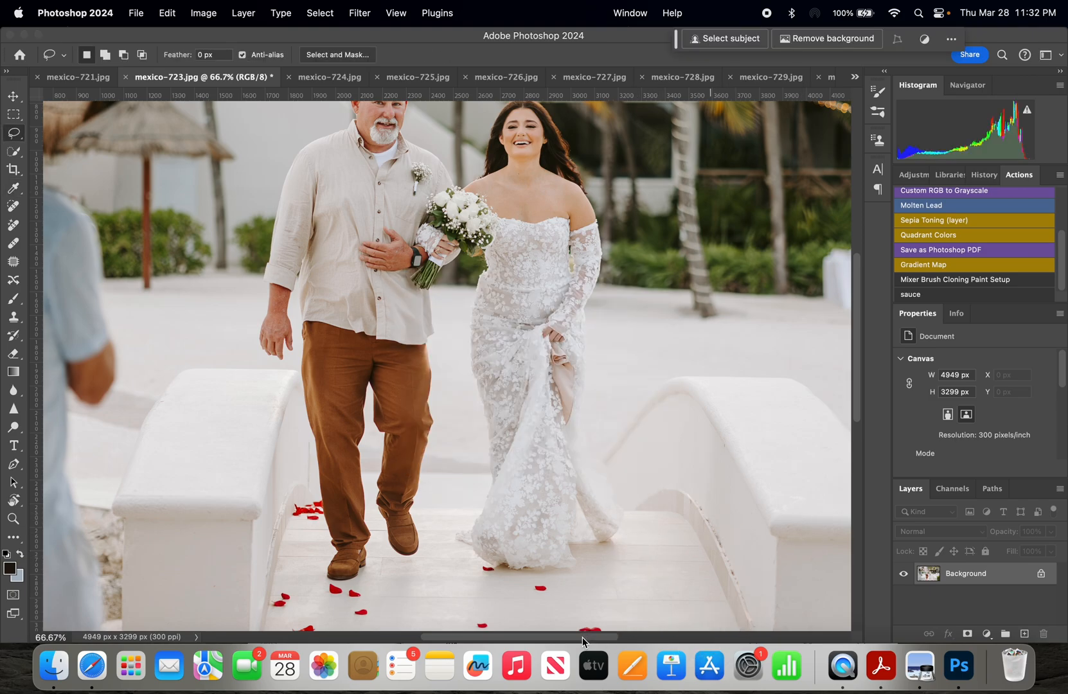
Lasso the blemish at the lower outer corner of the right-hand white bridge pillar, fill it with Content-Aware and deselect.
drag(585, 634, 681, 627)
scroll(646, 511, down, 5)
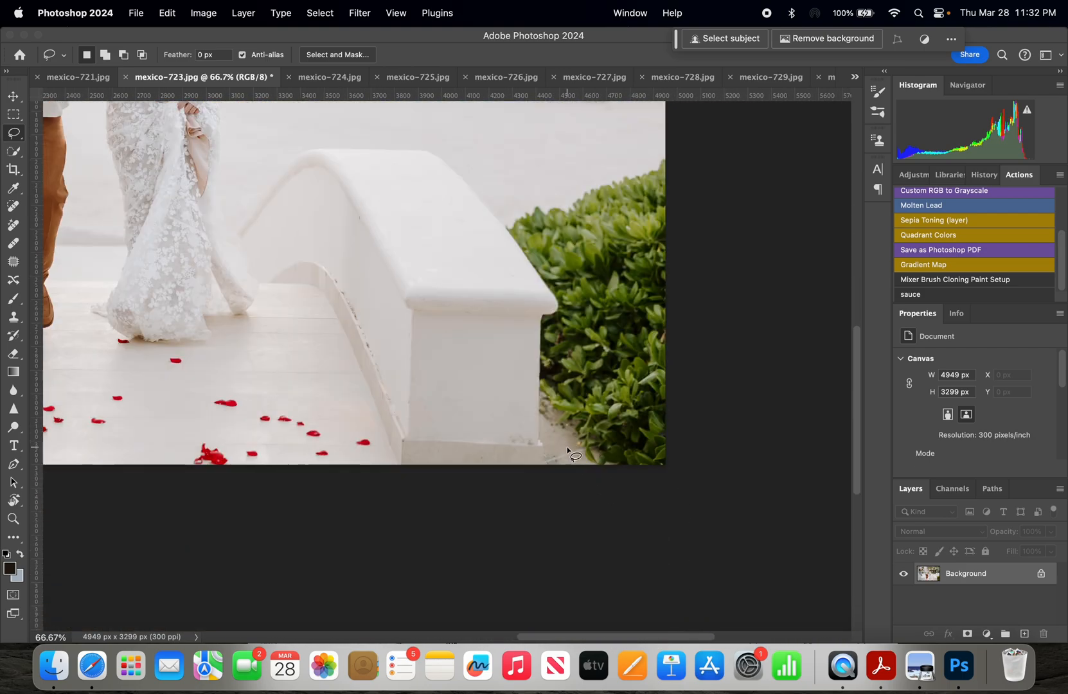
mouse_move(519, 434)
mouse_down()
mouse_move(505, 431)
mouse_move(531, 447)
mouse_move(525, 427)
mouse_up()
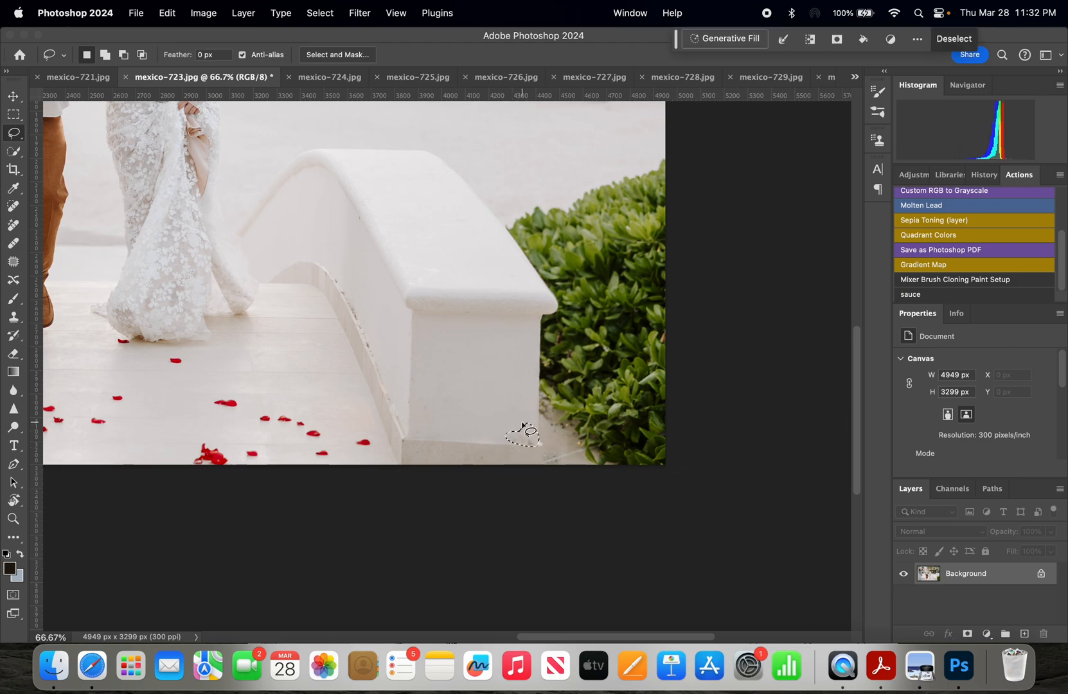
key(BackSpace)
key(Return)
key(super+d)
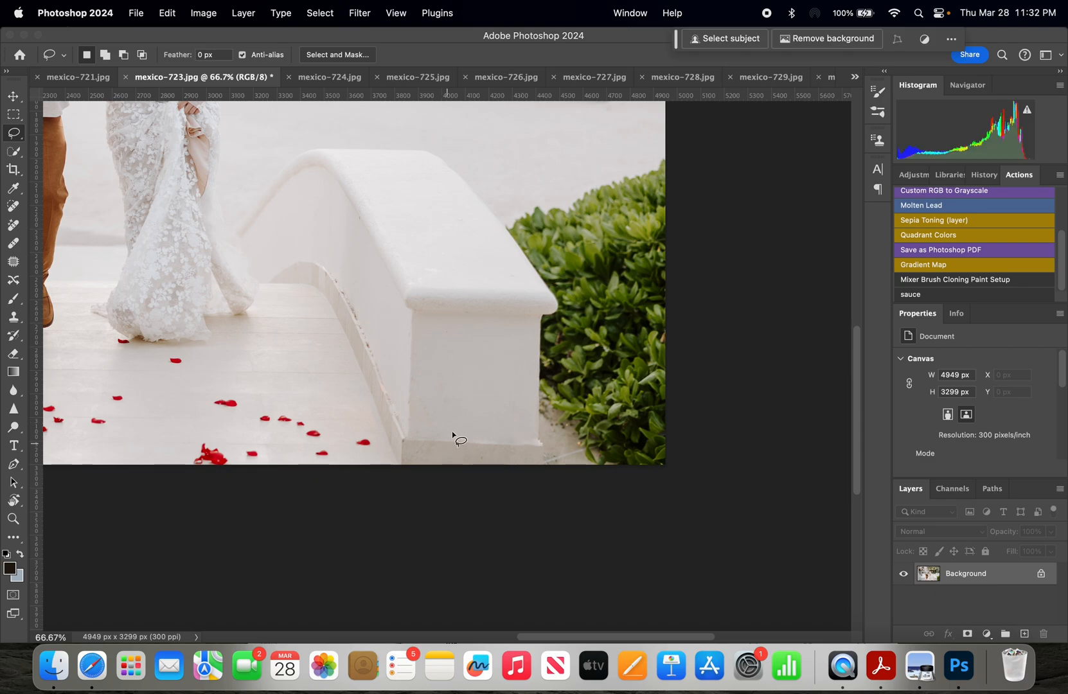
Try a Generative Fill without a prompt on a rectangular selection around the base of the right-hand bridge pillar.
key(m)
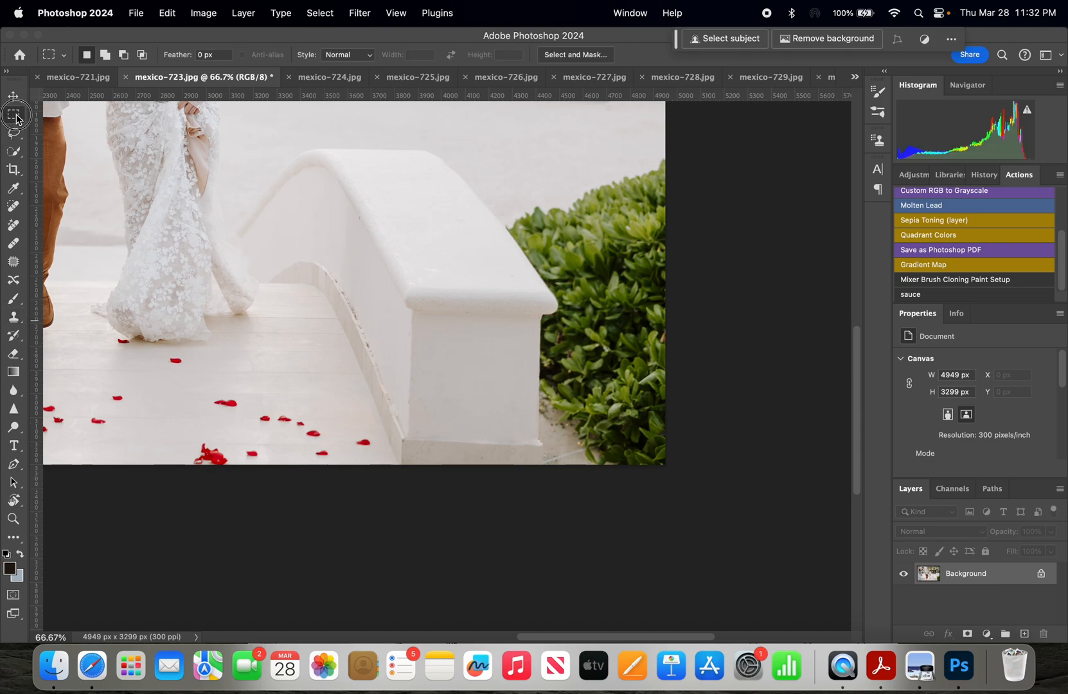
drag(400, 425, 541, 482)
click(713, 42)
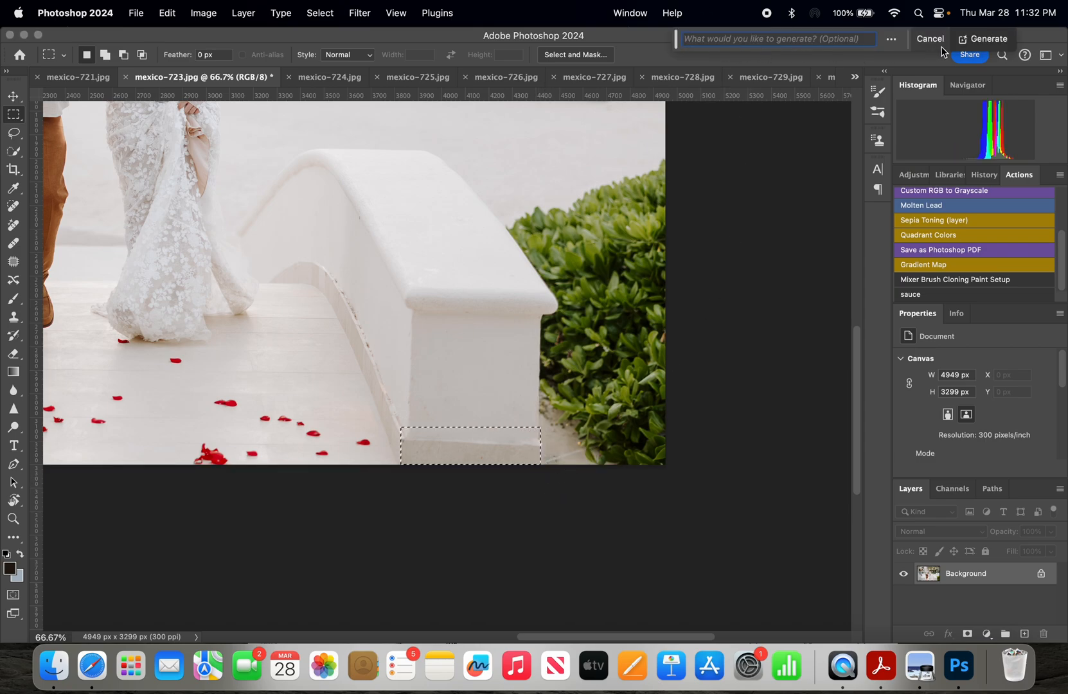
key(Return)
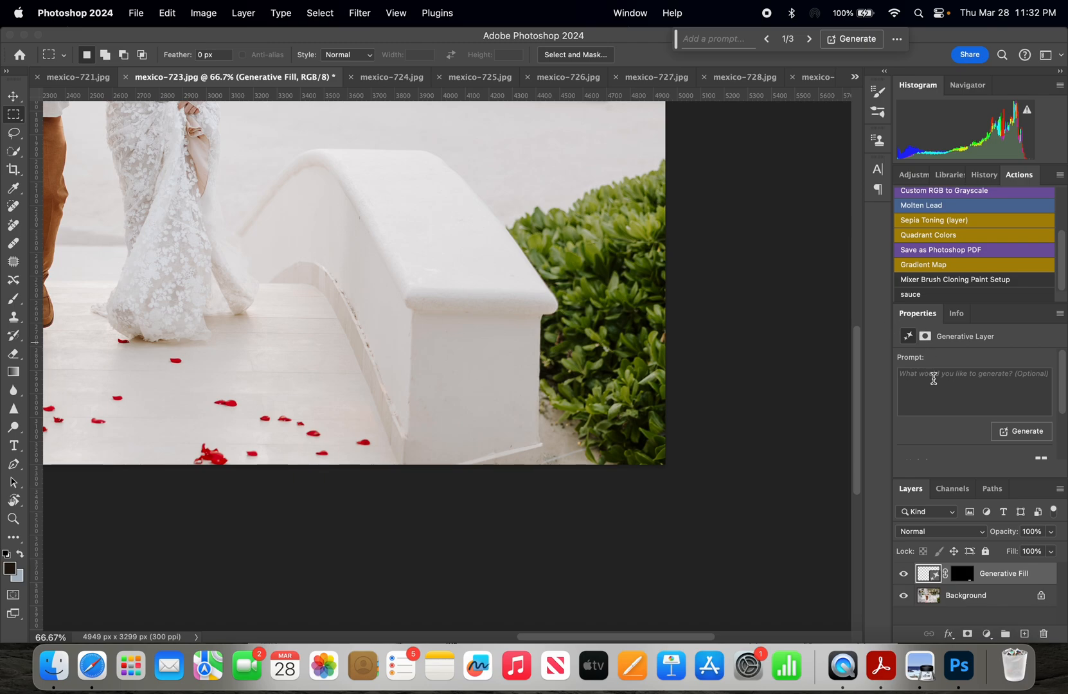
Review the generated pillar base variations against the whole photo and delete the Generative Fill layer.
scroll(974, 411, down, 3)
click(974, 429)
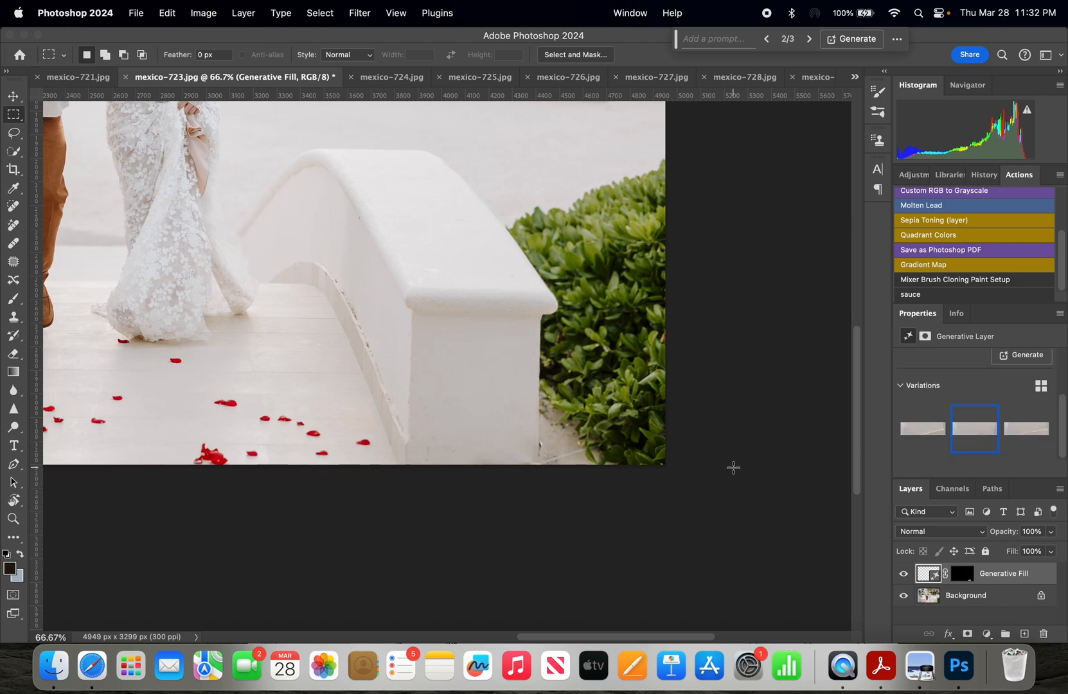
key(super+0)
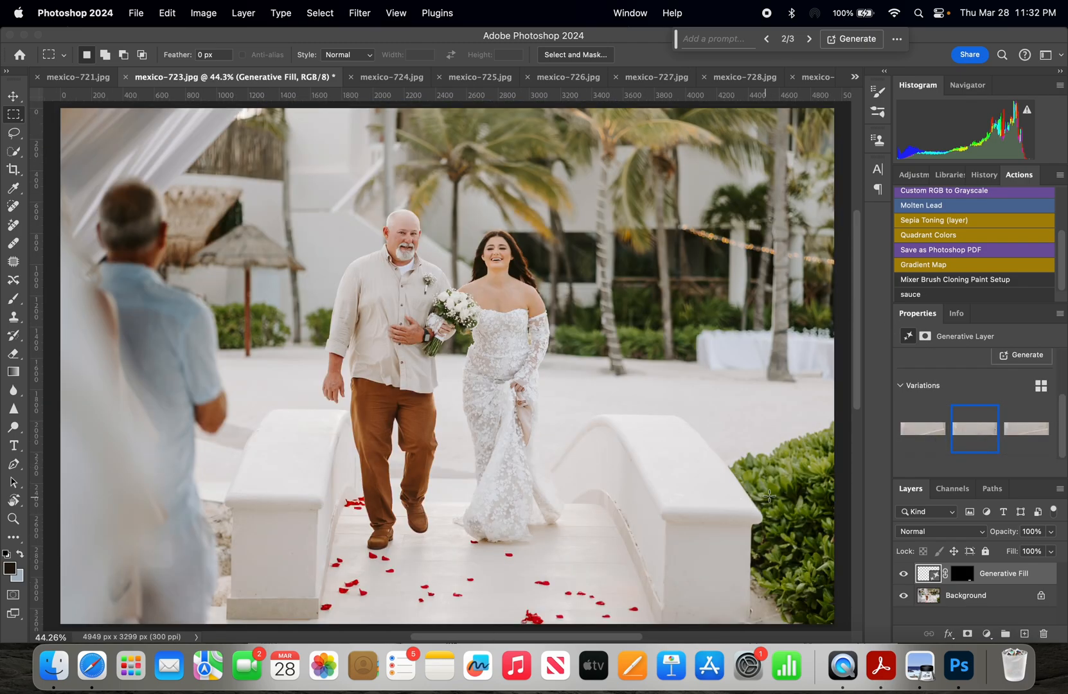
click(1024, 432)
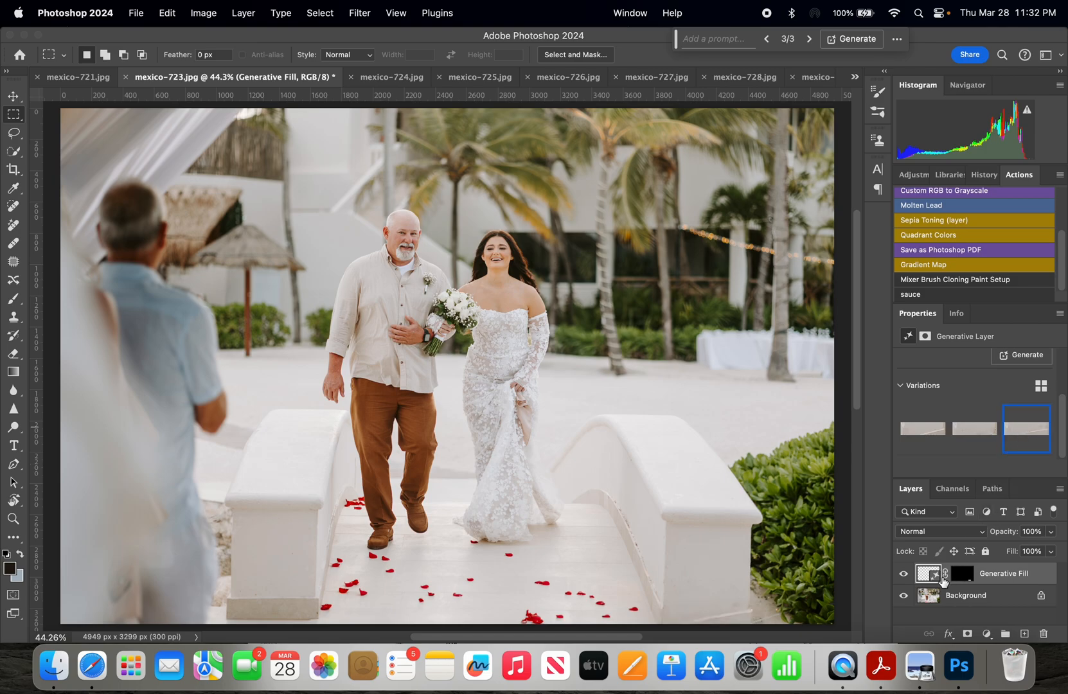
key(Delete)
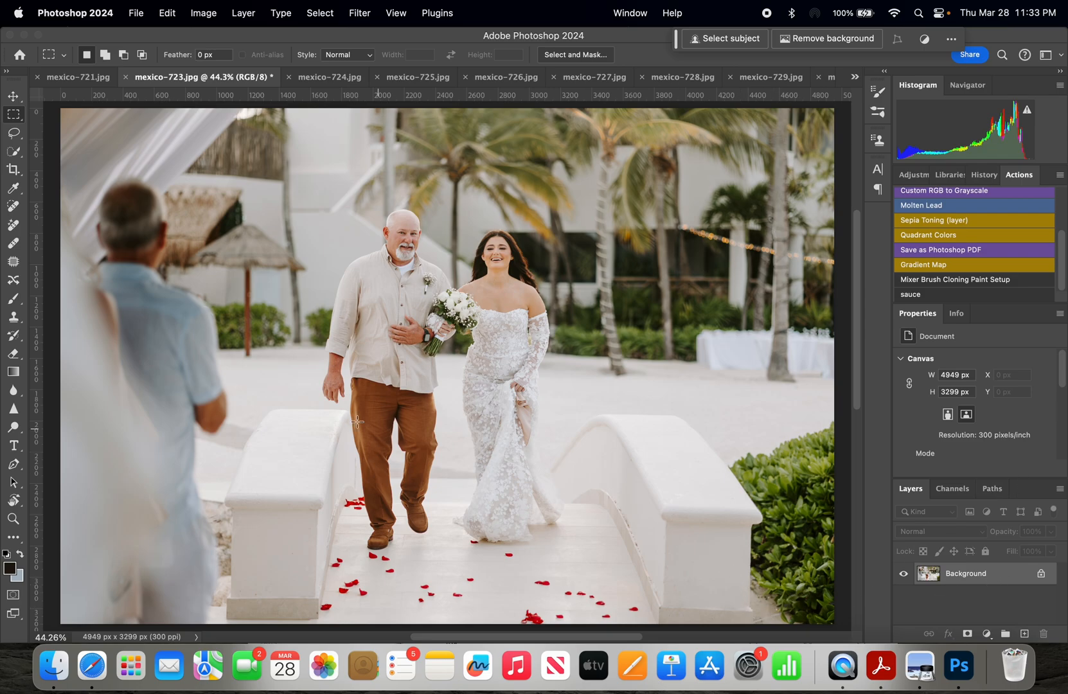
Lasso the small patch of ground beside the base of the right-hand bridge pillar and run Generative Fill with the prompt "remove".
click(13, 132)
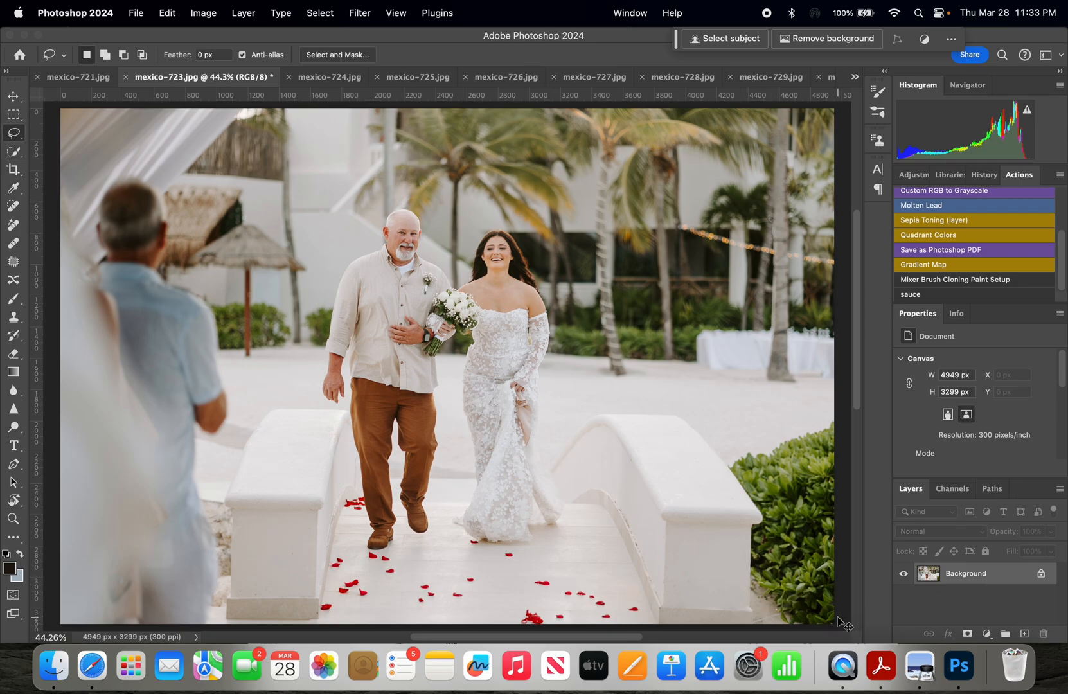
key(super+equal)
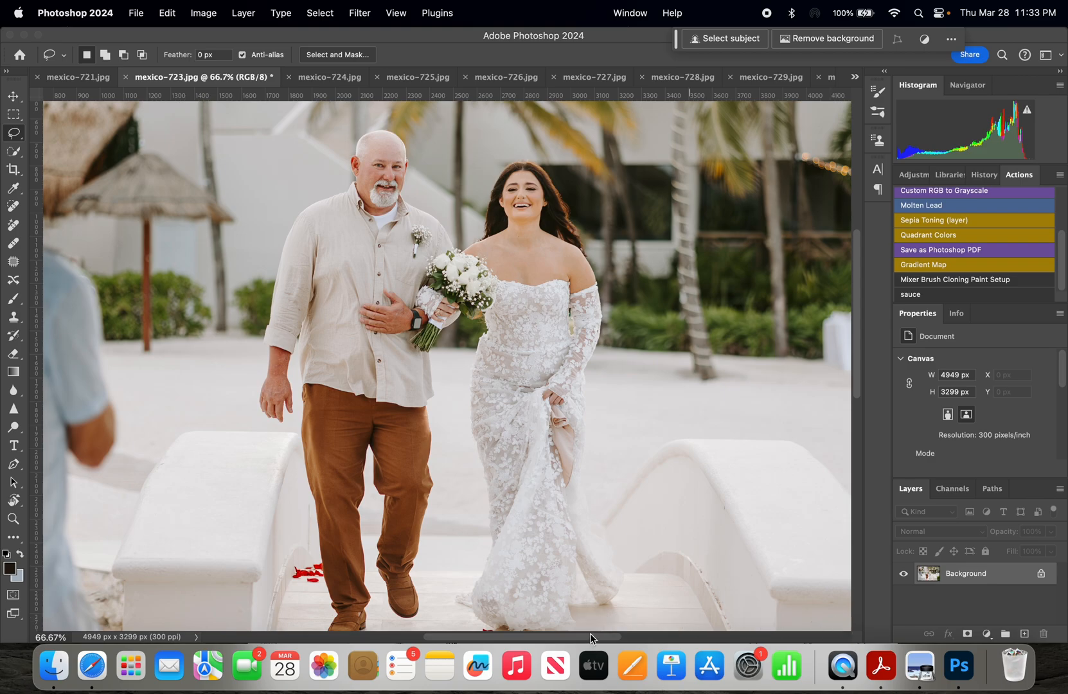
key(super+equal)
drag(591, 636, 688, 636)
scroll(546, 521, down, 10)
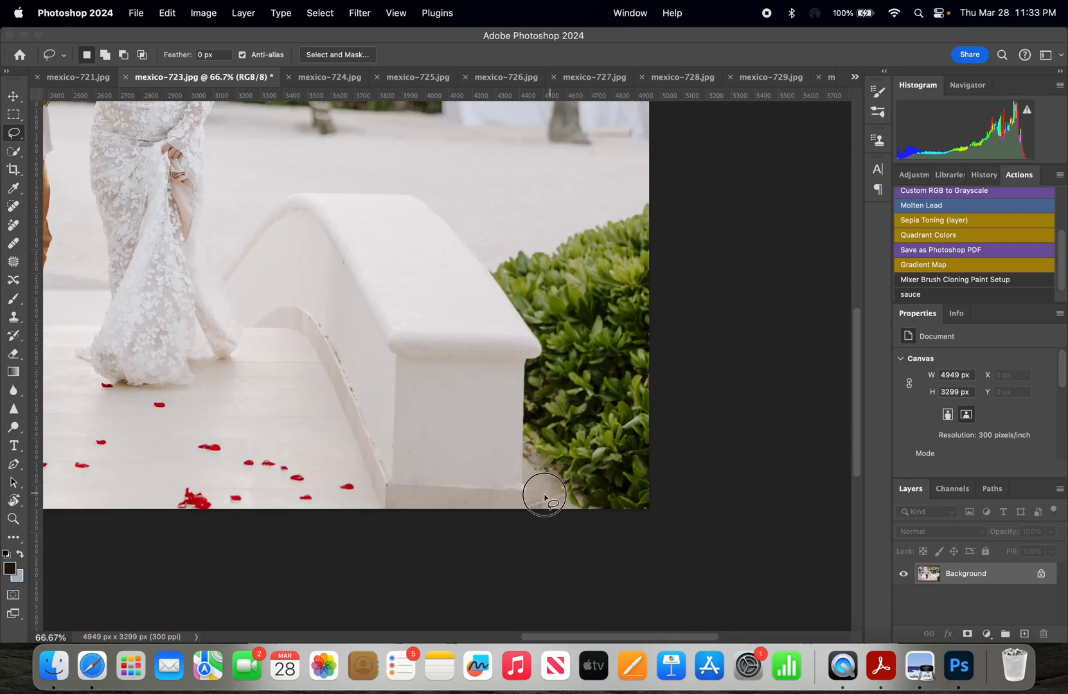
mouse_move(533, 501)
mouse_down()
mouse_move(566, 492)
mouse_move(551, 490)
mouse_up()
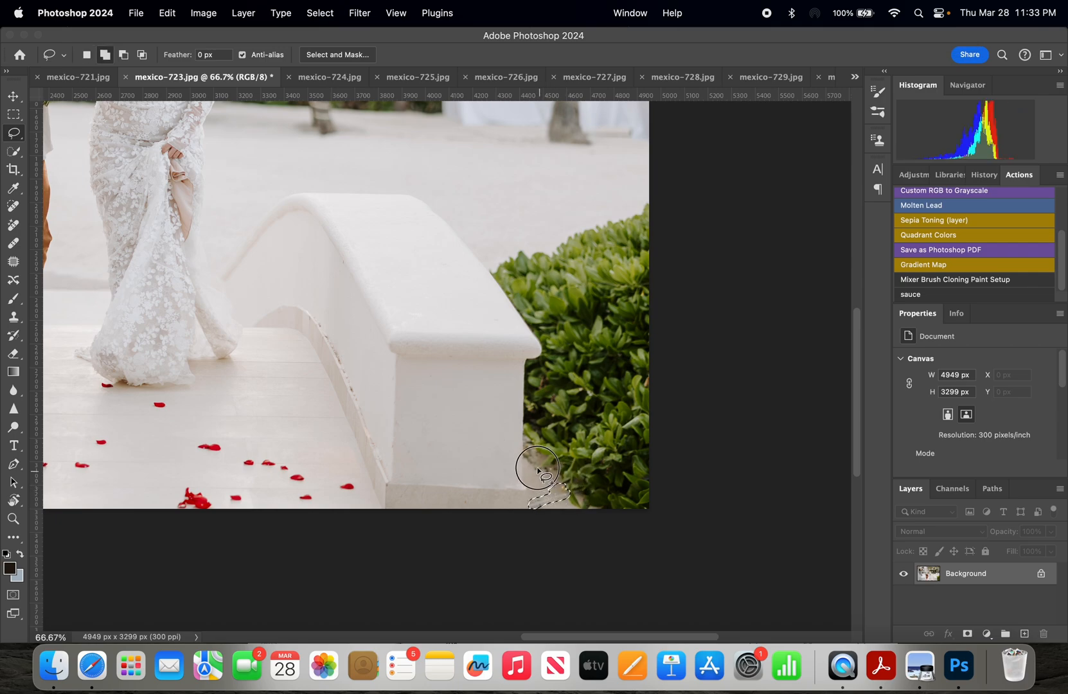
click(732, 38)
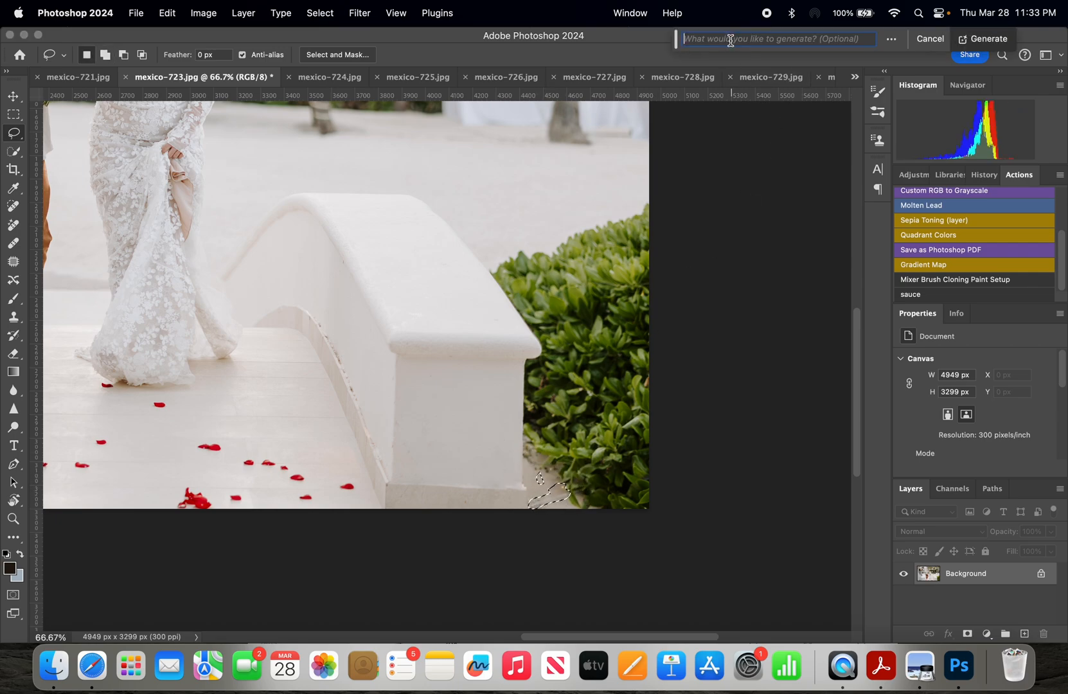
text(remove)
key(Return)
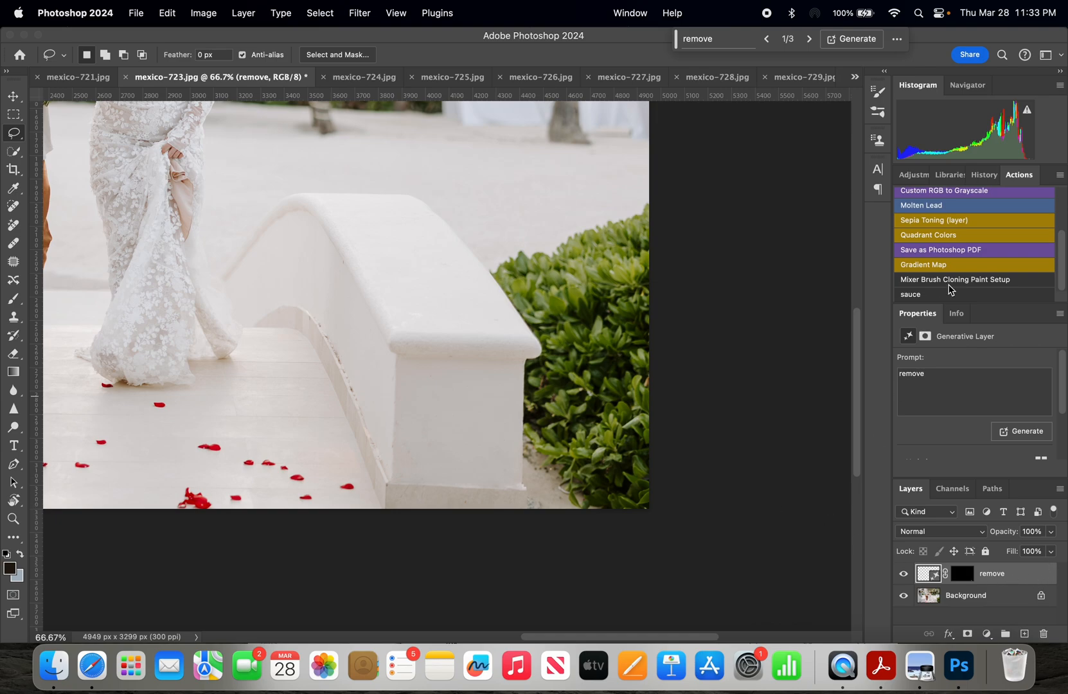
Choose the third generated variation for the ground patch beside the pillar base and flatten the image.
click(948, 386)
right_click(950, 385)
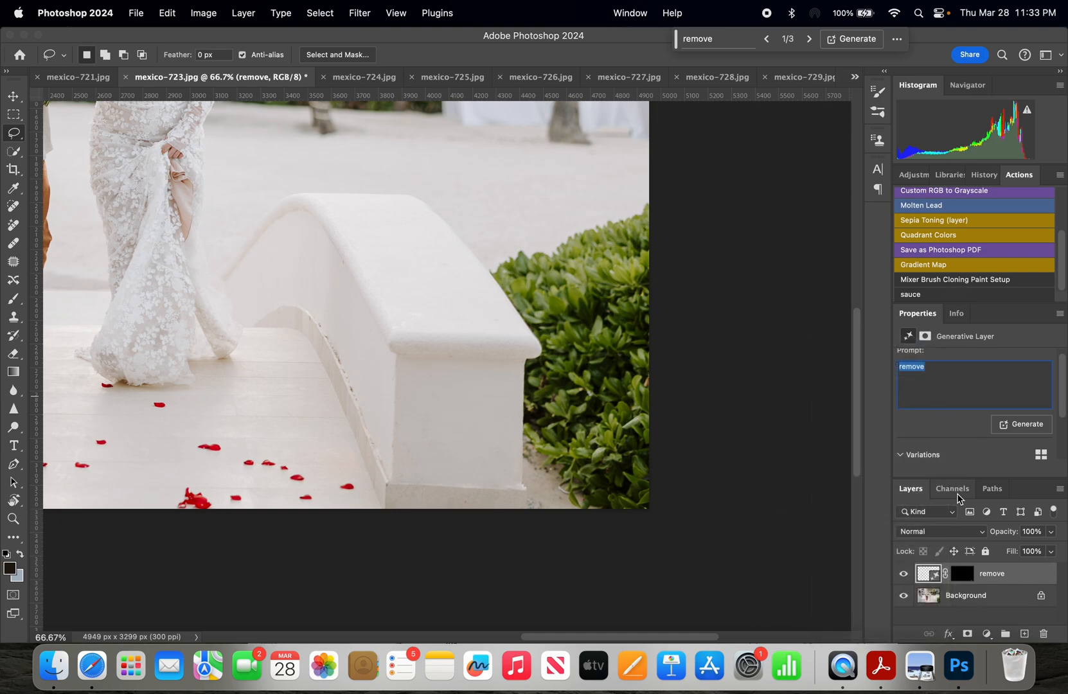
click(1000, 579)
scroll(974, 412, down, 2)
click(974, 428)
click(1011, 442)
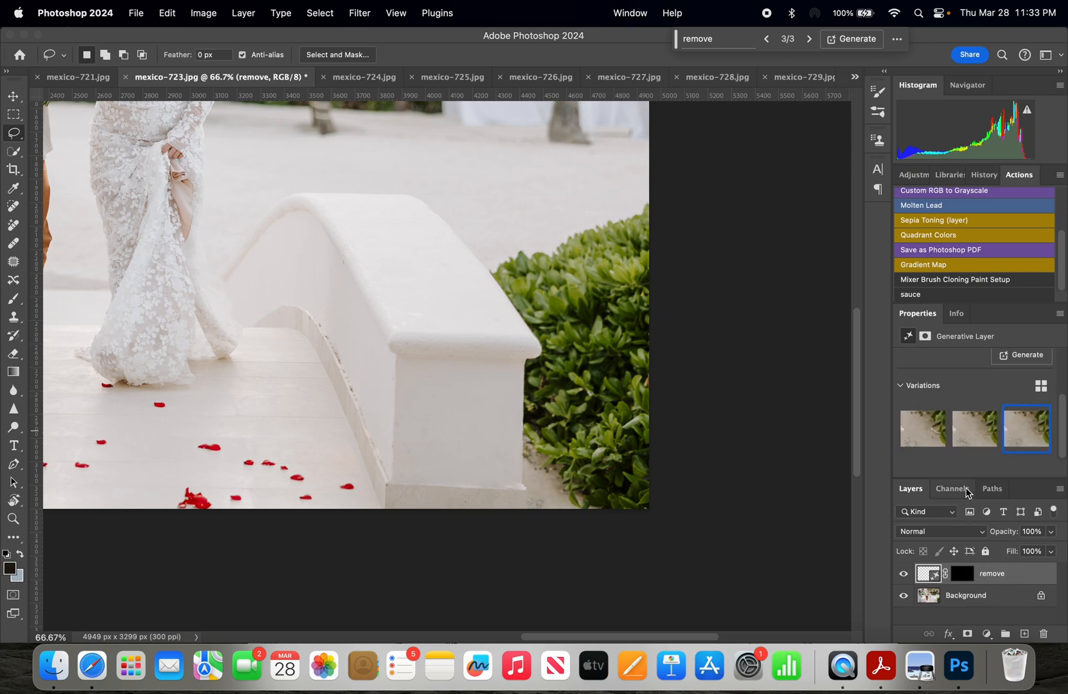
right_click(970, 595)
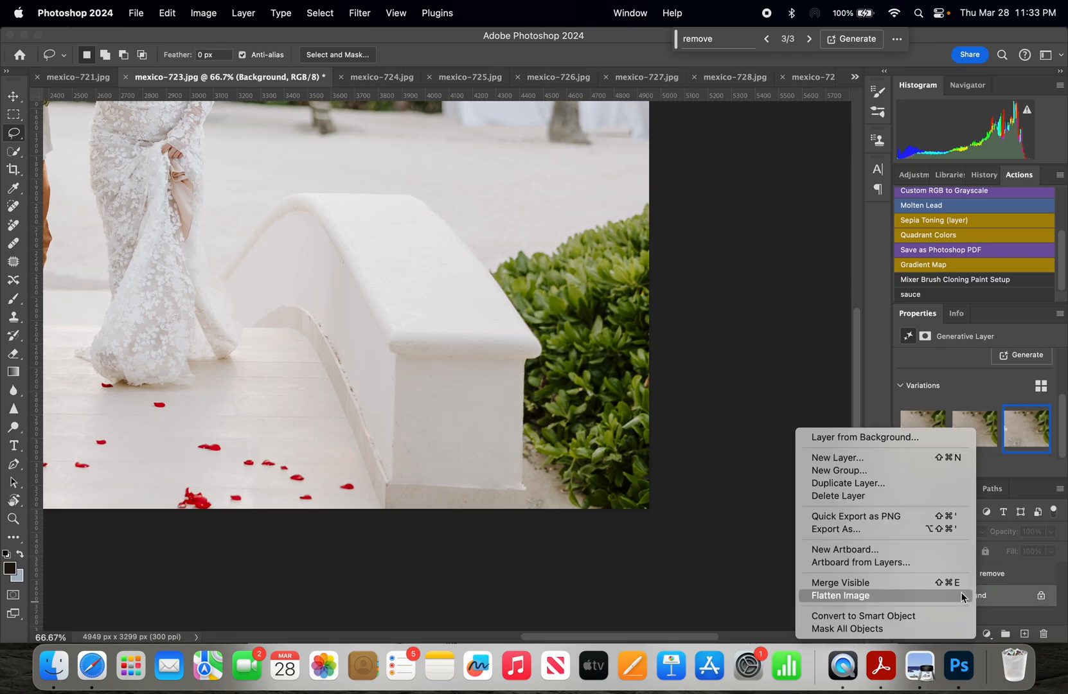
click(103, 254)
Clone clean sand over the ground beside the right-hand pillar base with the Clone Stamp at 59% opacity and 137 px size.
click(18, 317)
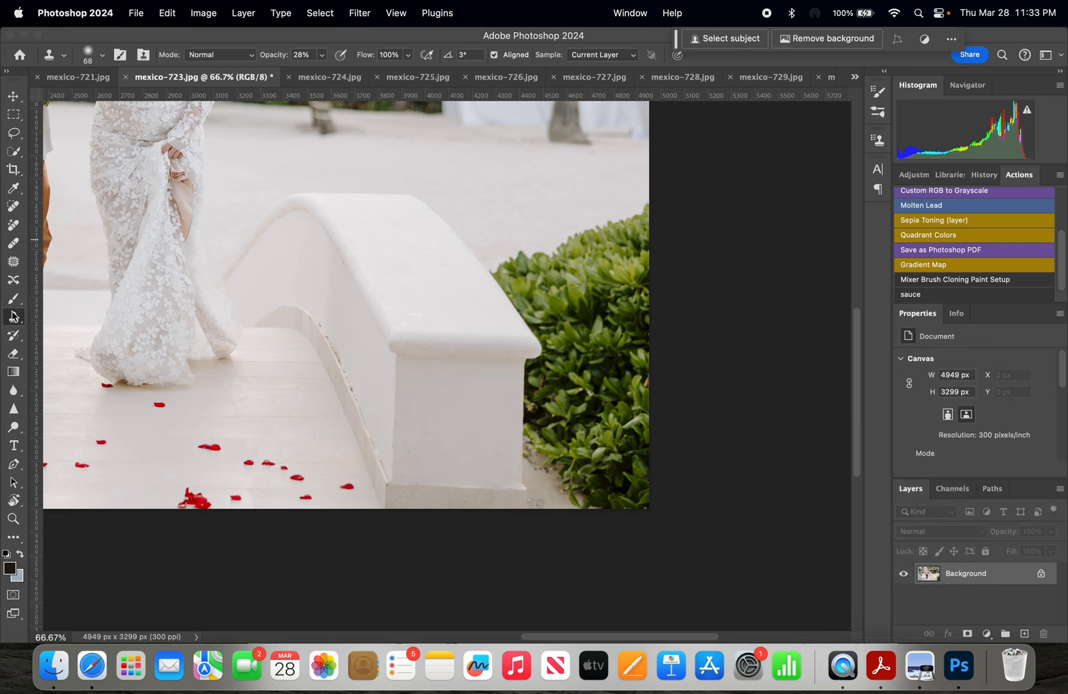
click(322, 57)
drag(320, 71, 341, 72)
click(97, 52)
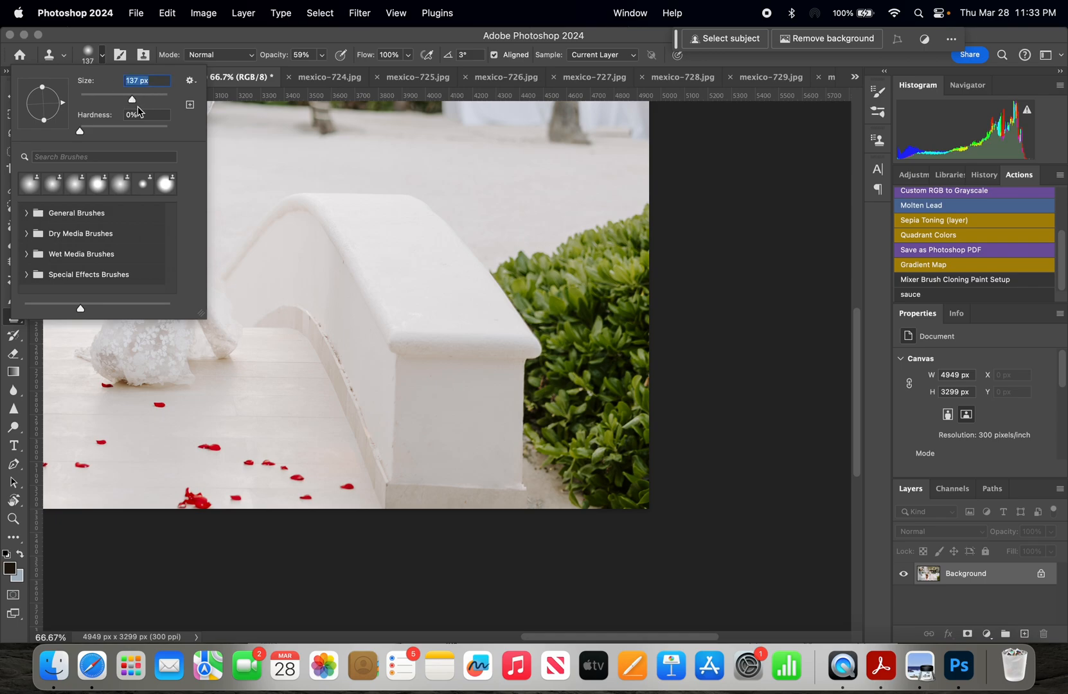
click(540, 488)
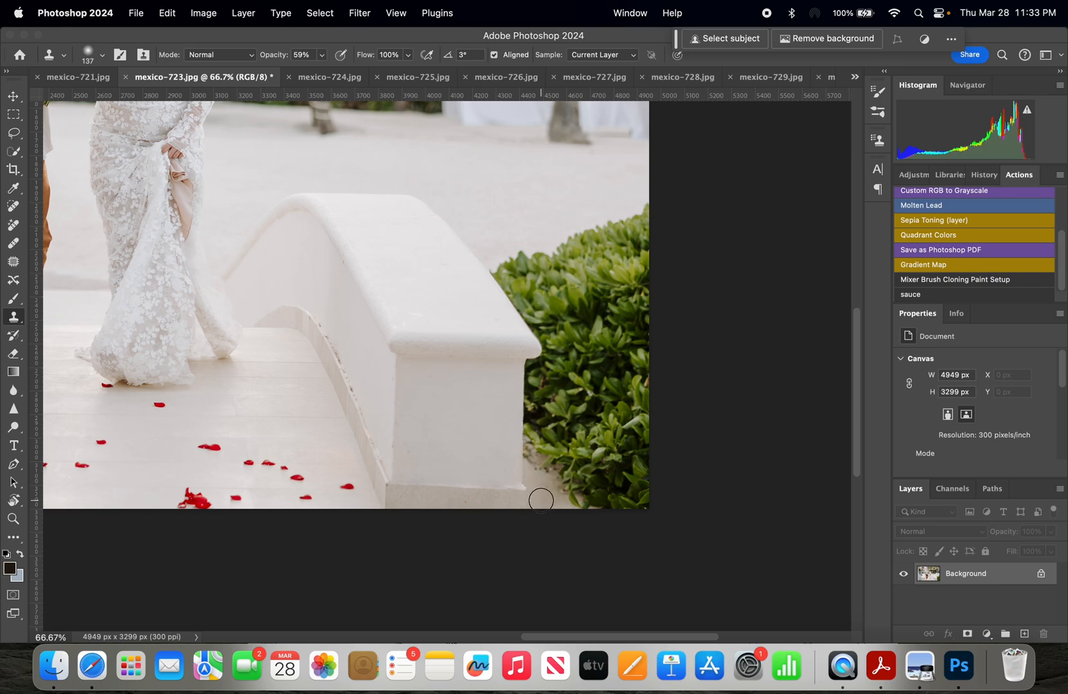
alt+click(547, 498)
drag(553, 501, 550, 499)
drag(625, 631, 541, 628)
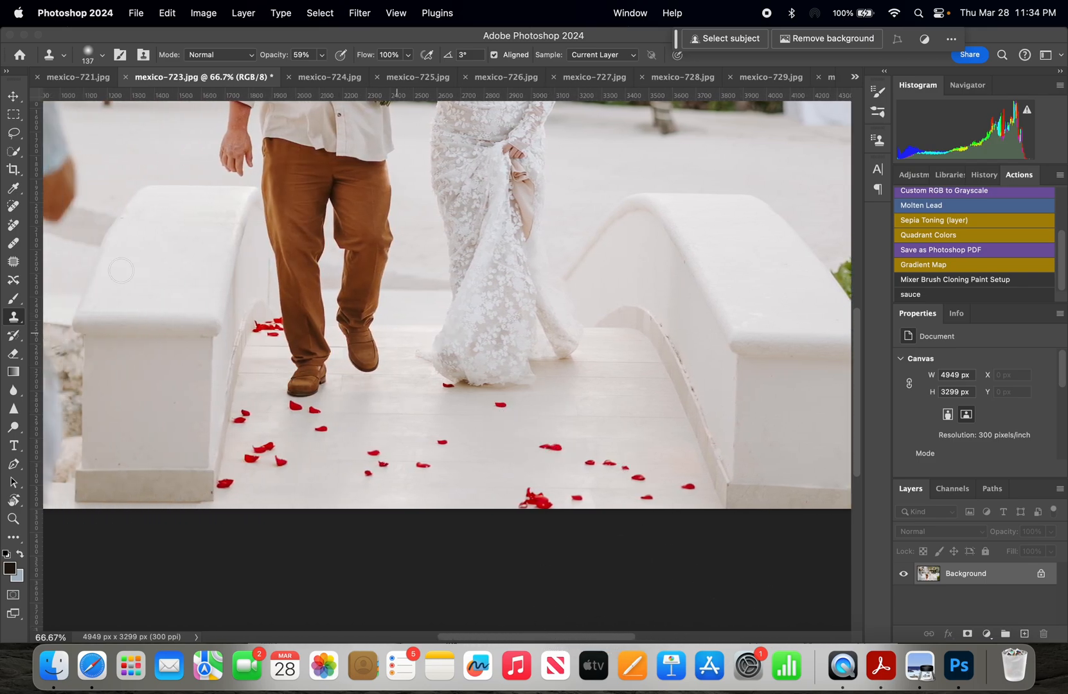
click(13, 132)
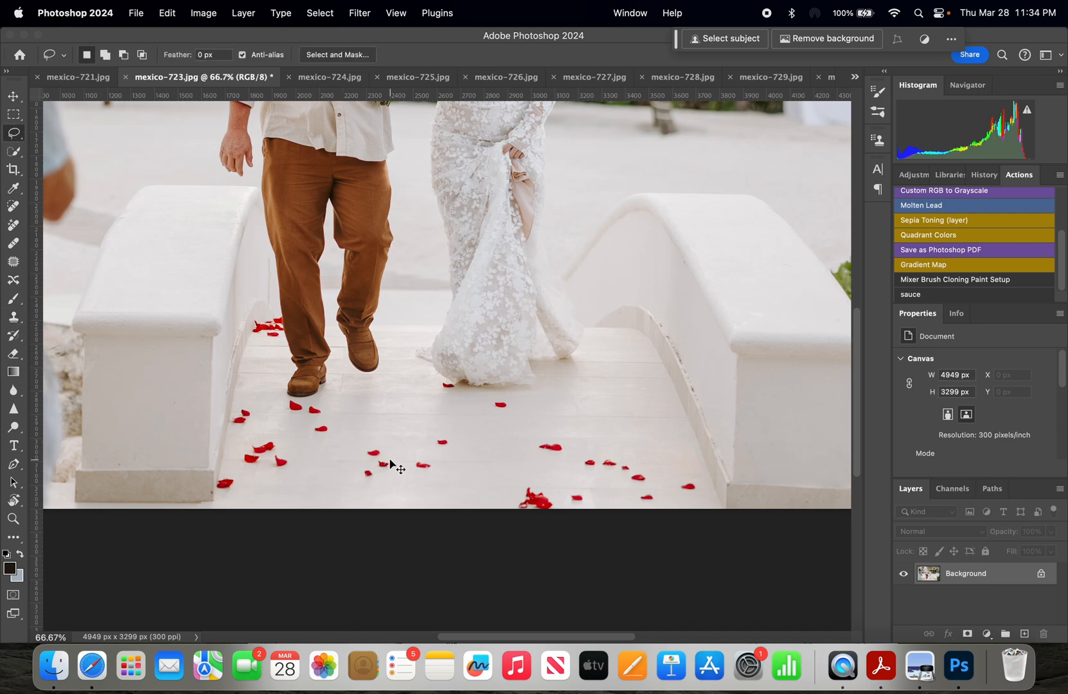
scroll(389, 462, up, 3)
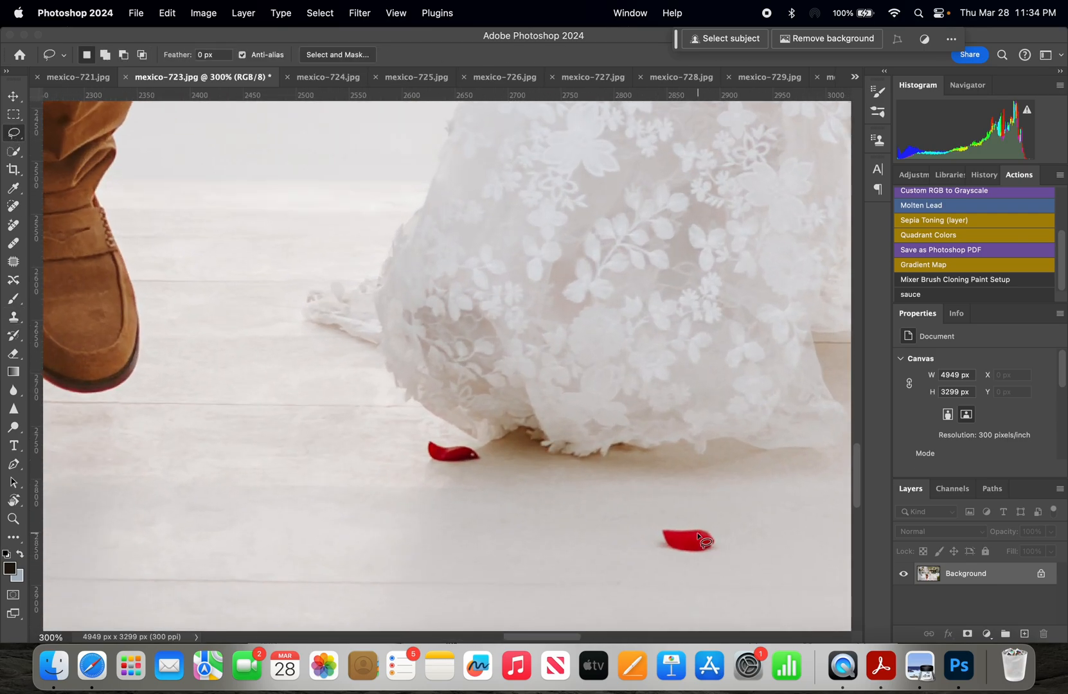
click(13, 151)
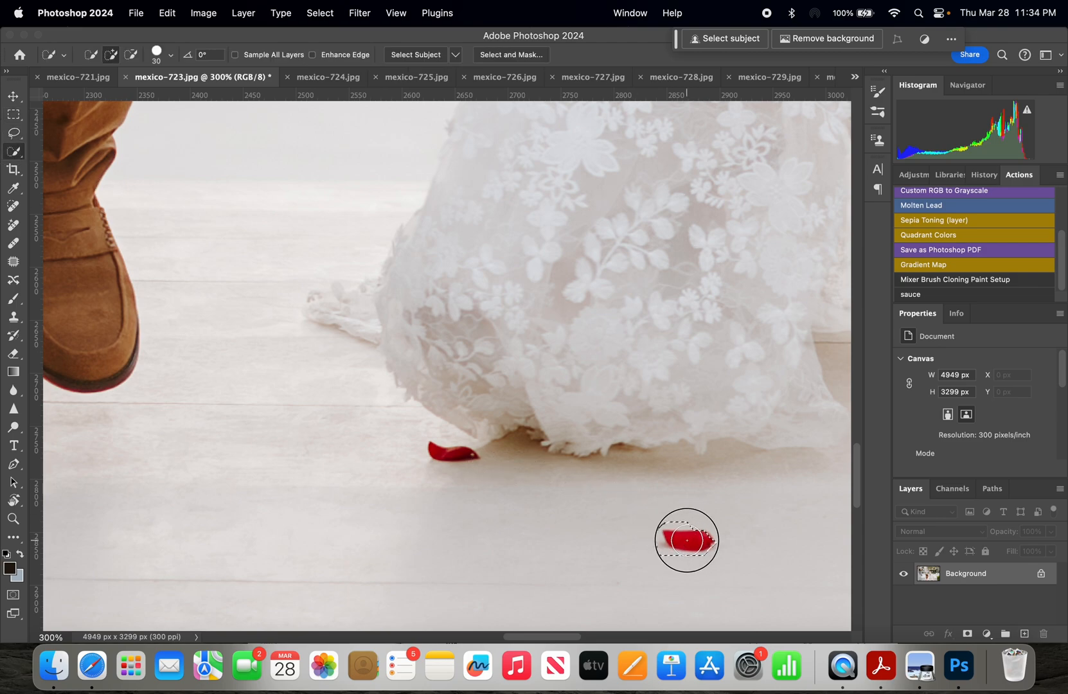
drag(686, 539, 700, 543)
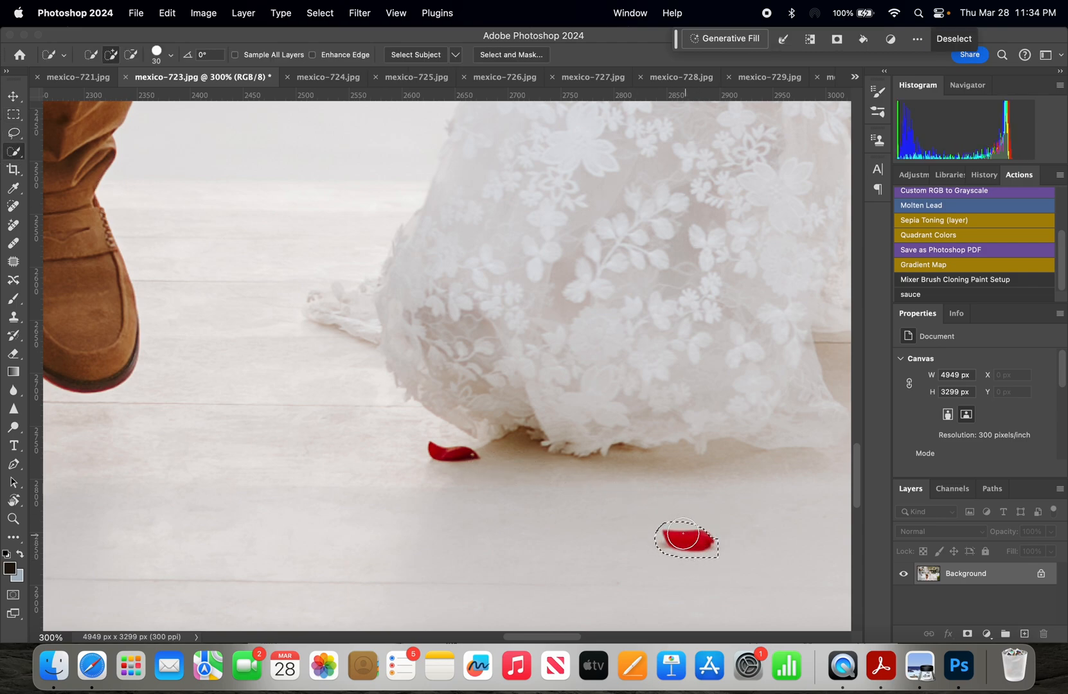
key(super+d)
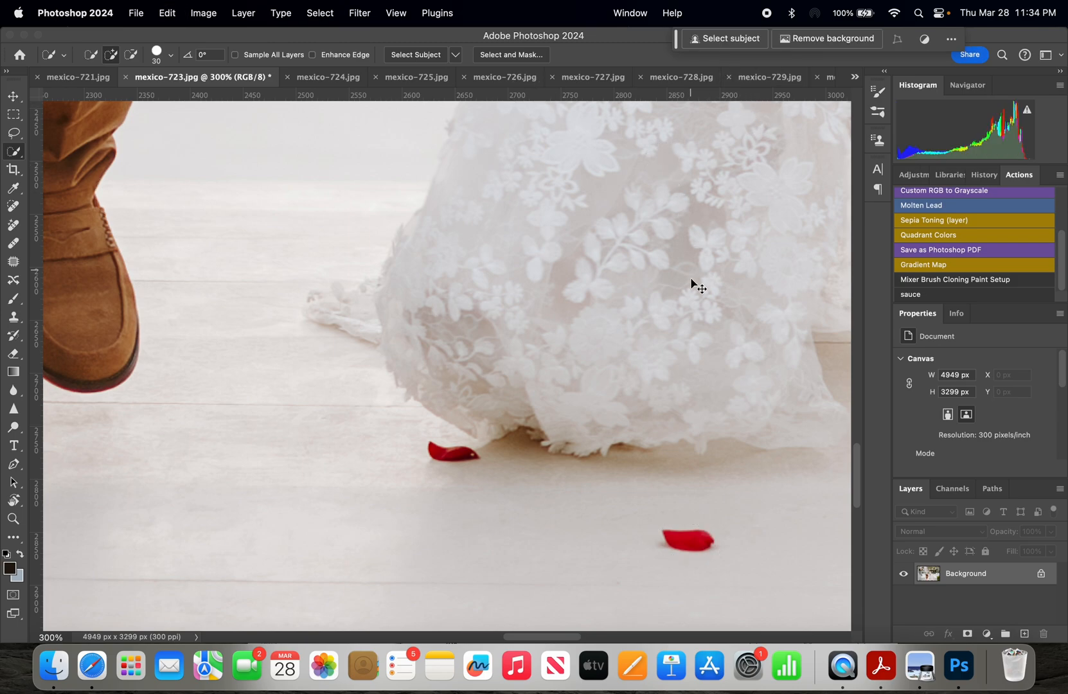
Lasso the red petal just below the hem of the bride's dress and copy it to a new layer.
click(14, 132)
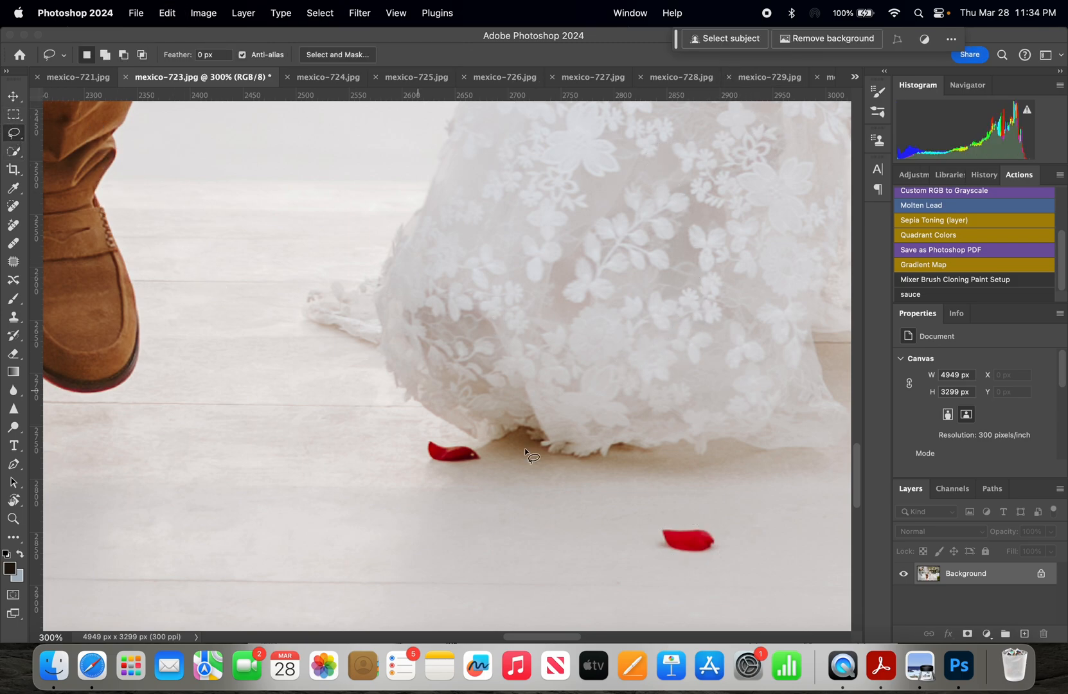
mouse_move(670, 530)
mouse_down()
mouse_move(668, 545)
mouse_move(689, 554)
mouse_move(714, 542)
mouse_move(682, 529)
mouse_move(666, 538)
mouse_up()
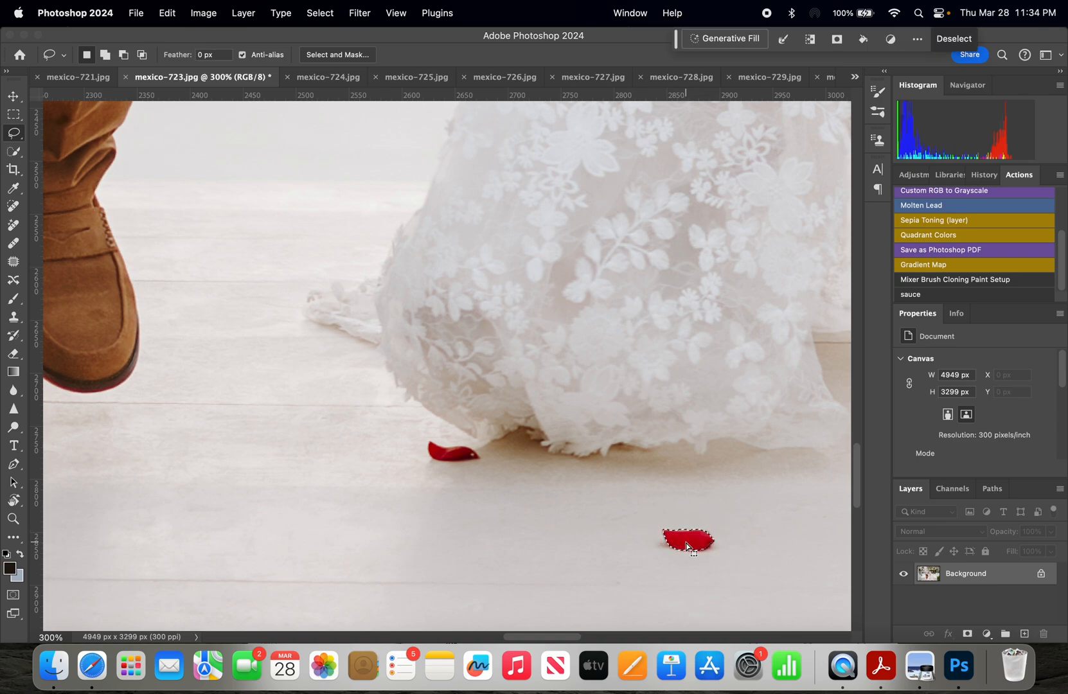
key(super+j)
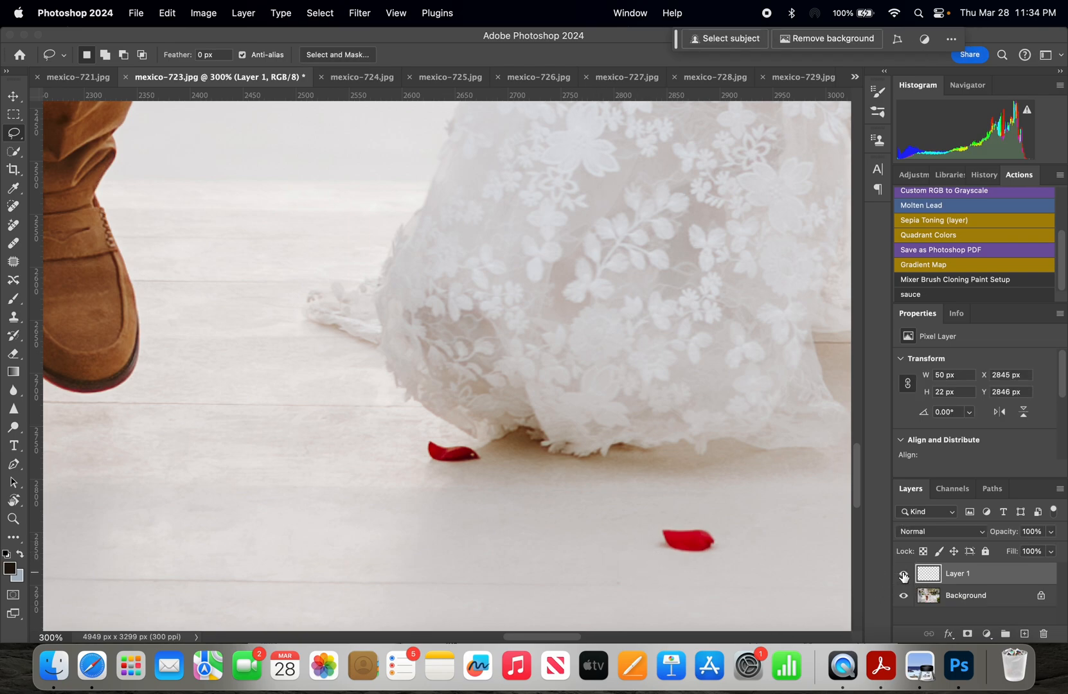
key(super+1)
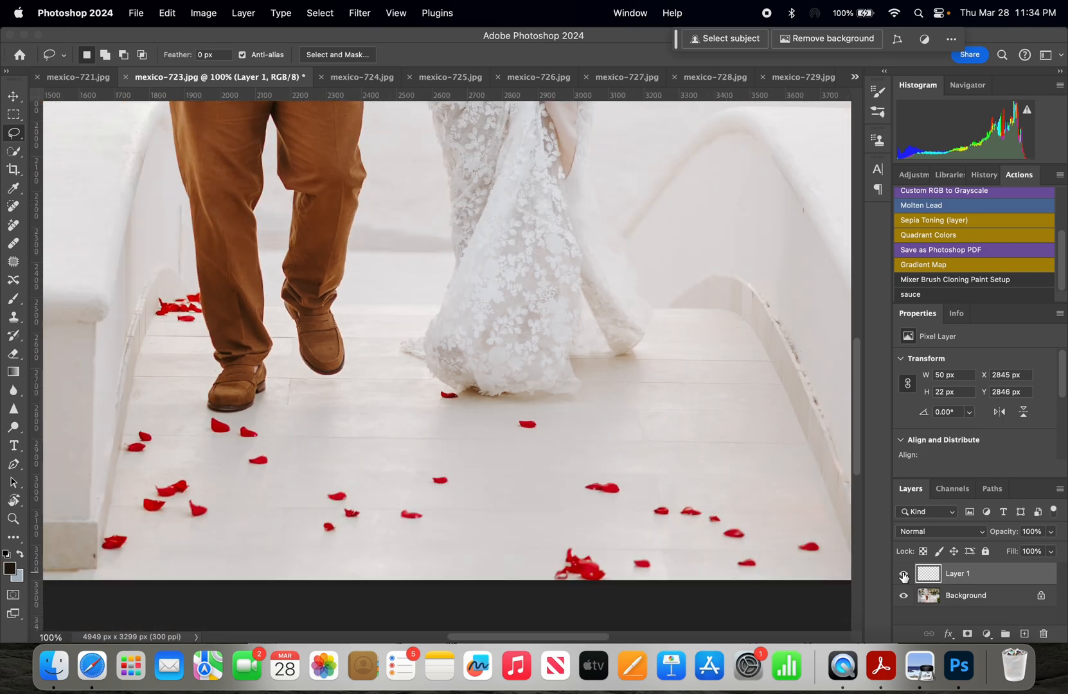
click(904, 575)
click(903, 575)
Move the copied petal to the empty walkway area between the man's shoe and the left-hand bridge wall.
click(12, 96)
drag(527, 427, 263, 546)
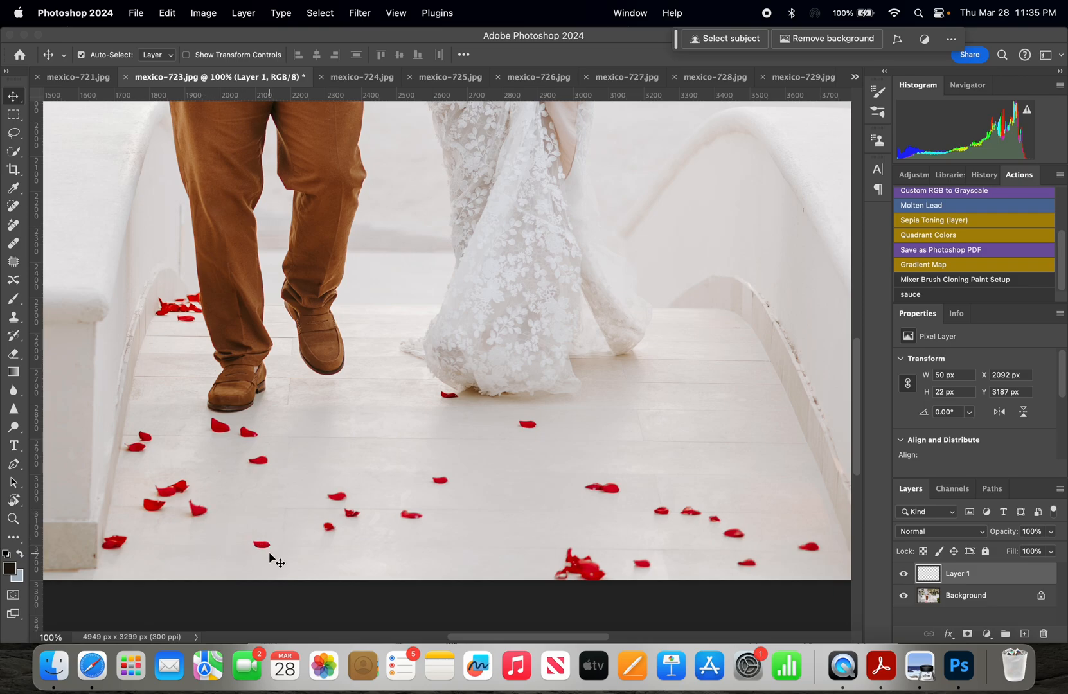
drag(265, 550, 180, 364)
mouse_move(442, 483)
mouse_down()
mouse_move(425, 483)
mouse_move(450, 488)
mouse_up()
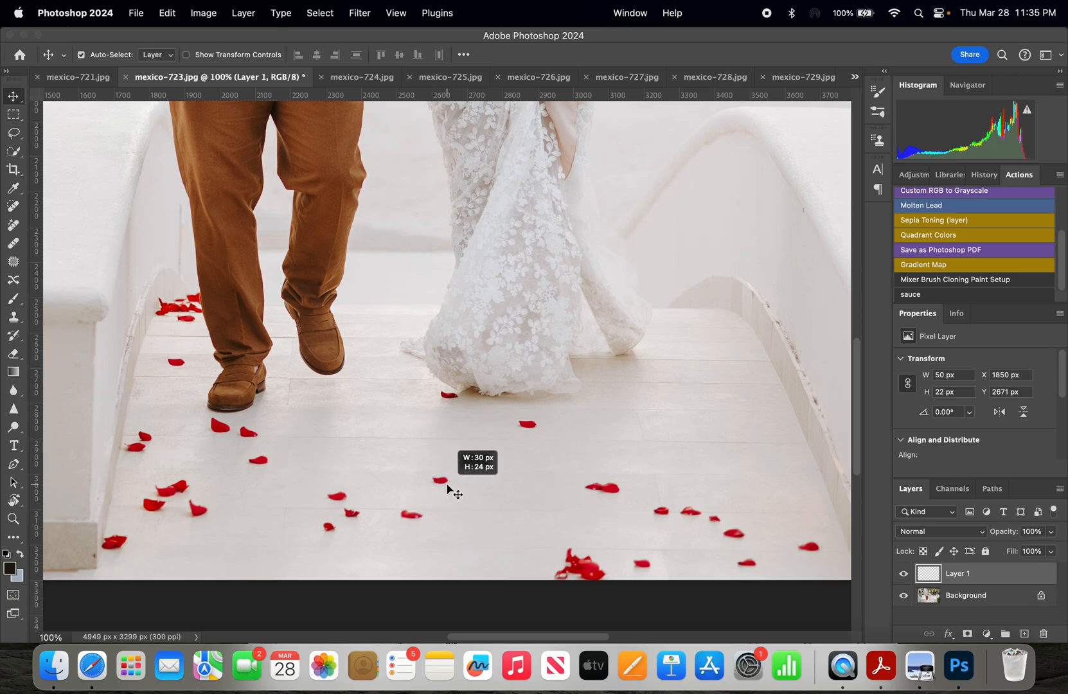
click(372, 418)
Try to lasso and copy another red petal from the front of the walkway.
click(14, 133)
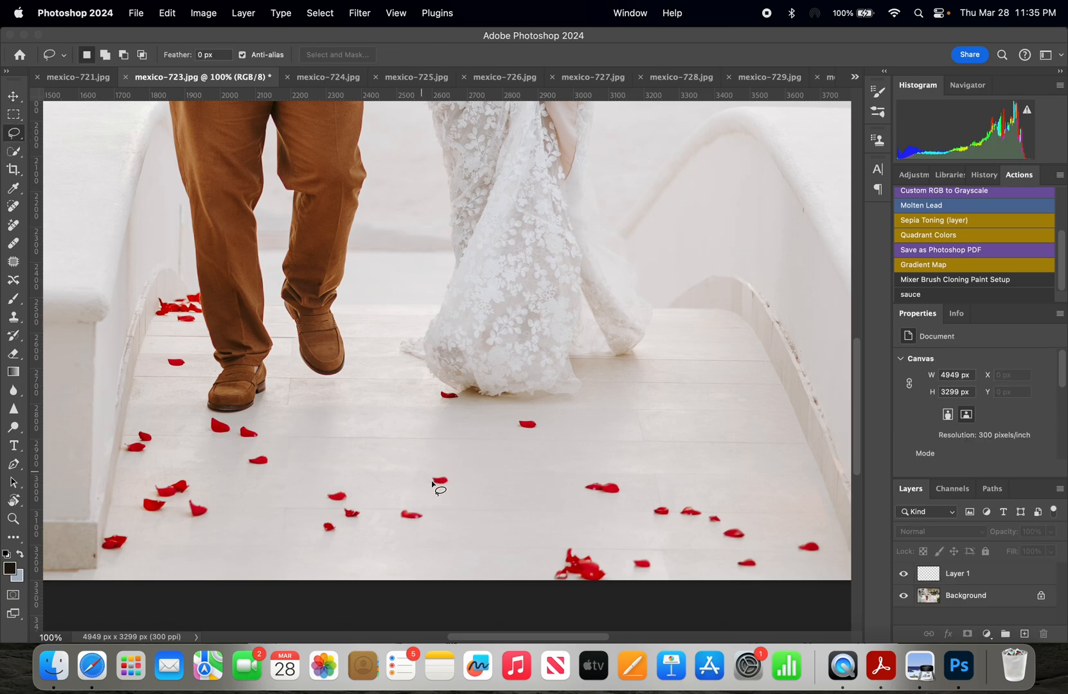
scroll(453, 484, up, 10)
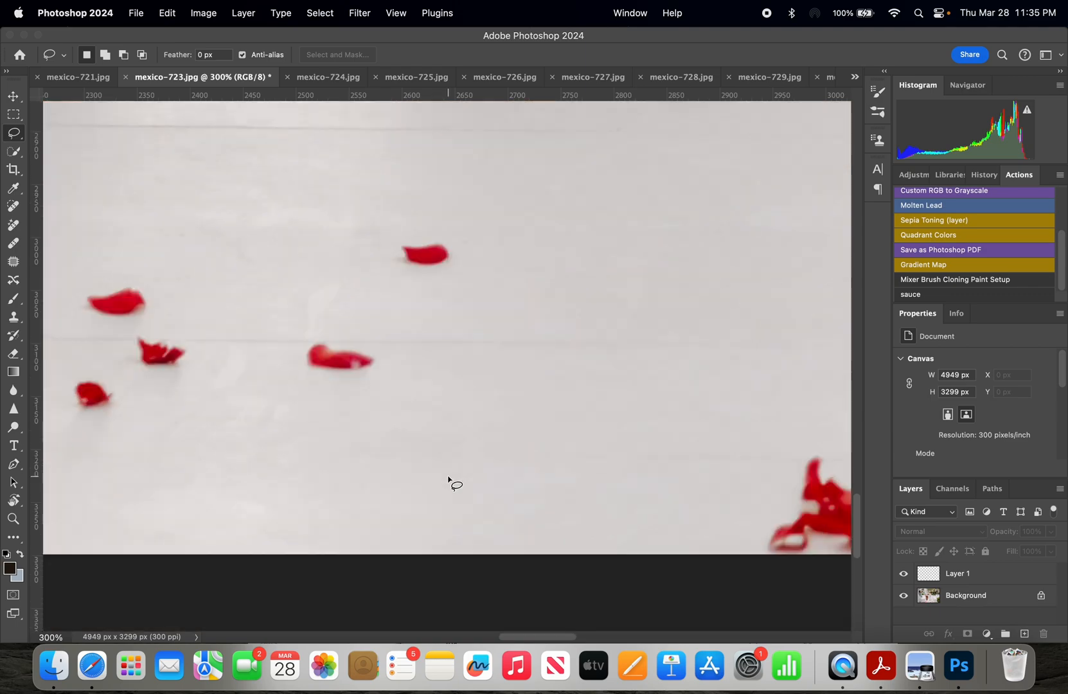
mouse_move(116, 290)
mouse_down()
mouse_move(88, 303)
mouse_move(122, 313)
mouse_move(145, 301)
mouse_move(131, 287)
mouse_move(106, 293)
mouse_up()
key(super+c)
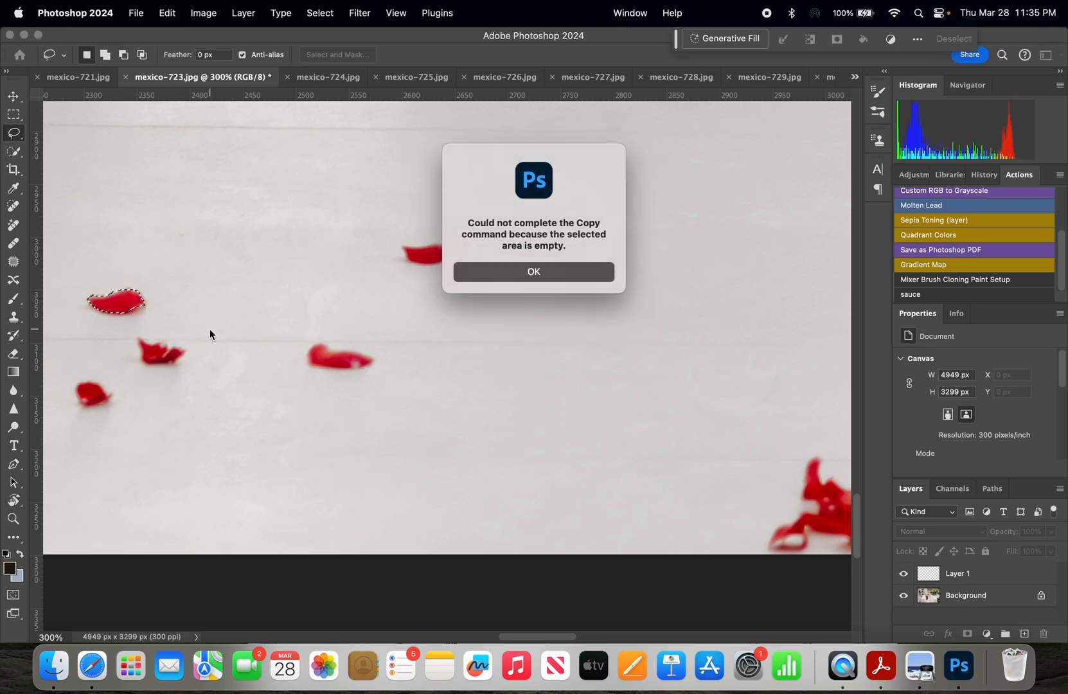
click(514, 273)
key(super+c)
click(488, 270)
click(235, 291)
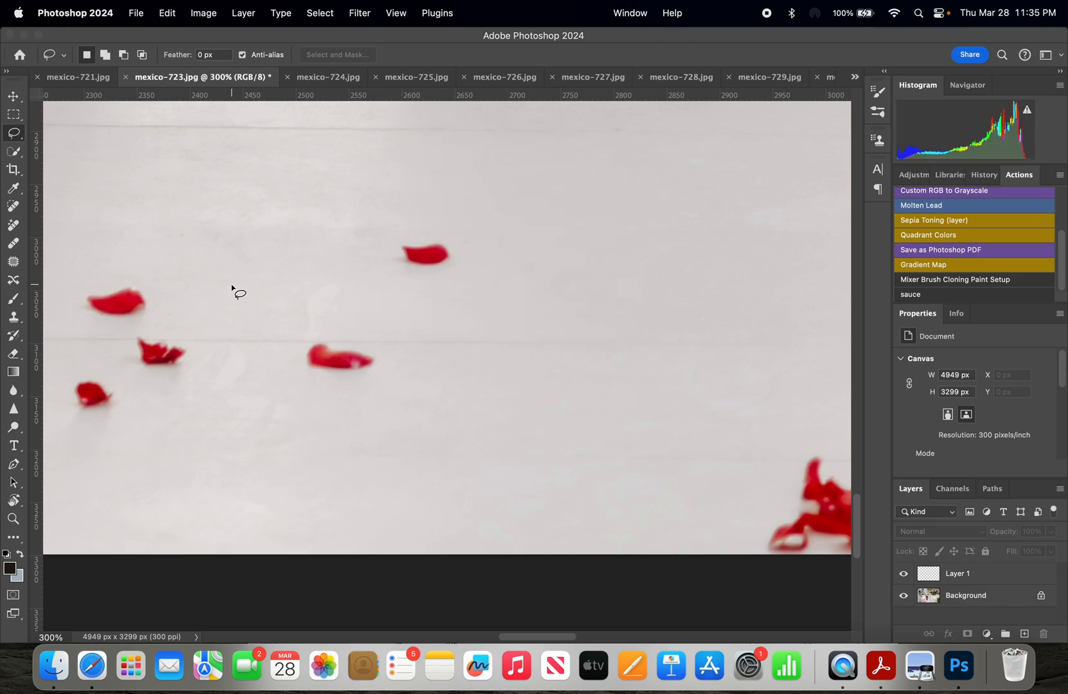
Merge the petal layer into the photo, then lasso a curved petal at the front of the walkway and copy it to a new layer.
right_click(963, 598)
click(905, 580)
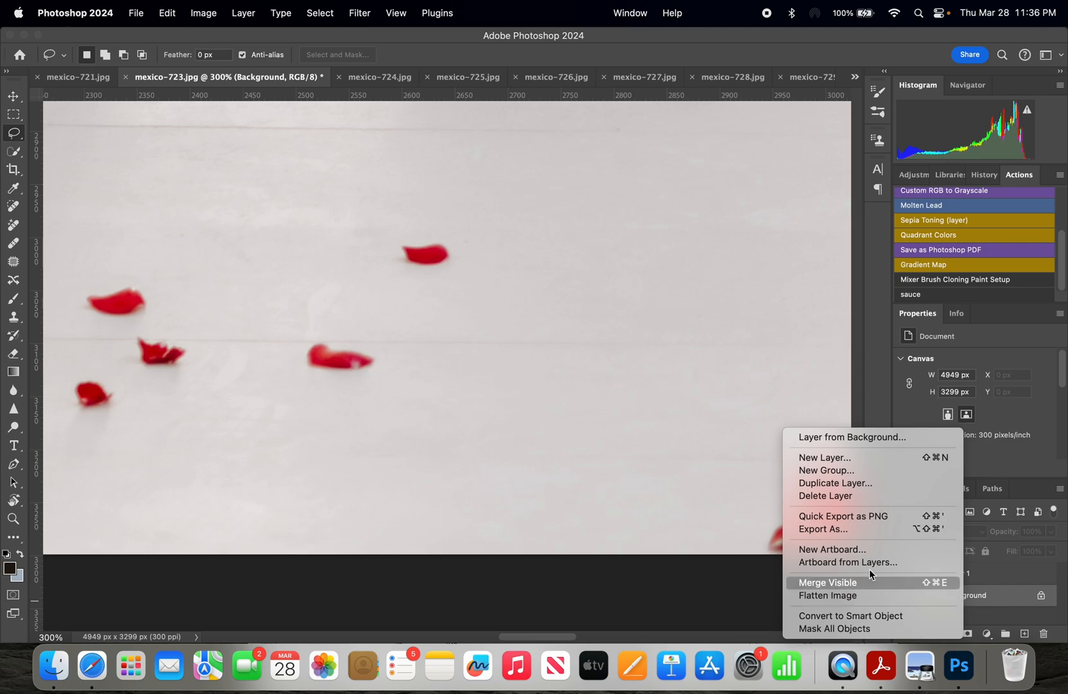
mouse_move(134, 296)
mouse_down()
mouse_move(87, 299)
mouse_move(127, 318)
mouse_move(140, 297)
mouse_move(132, 290)
mouse_move(87, 300)
mouse_move(104, 316)
mouse_move(145, 302)
mouse_up()
key(super+d)
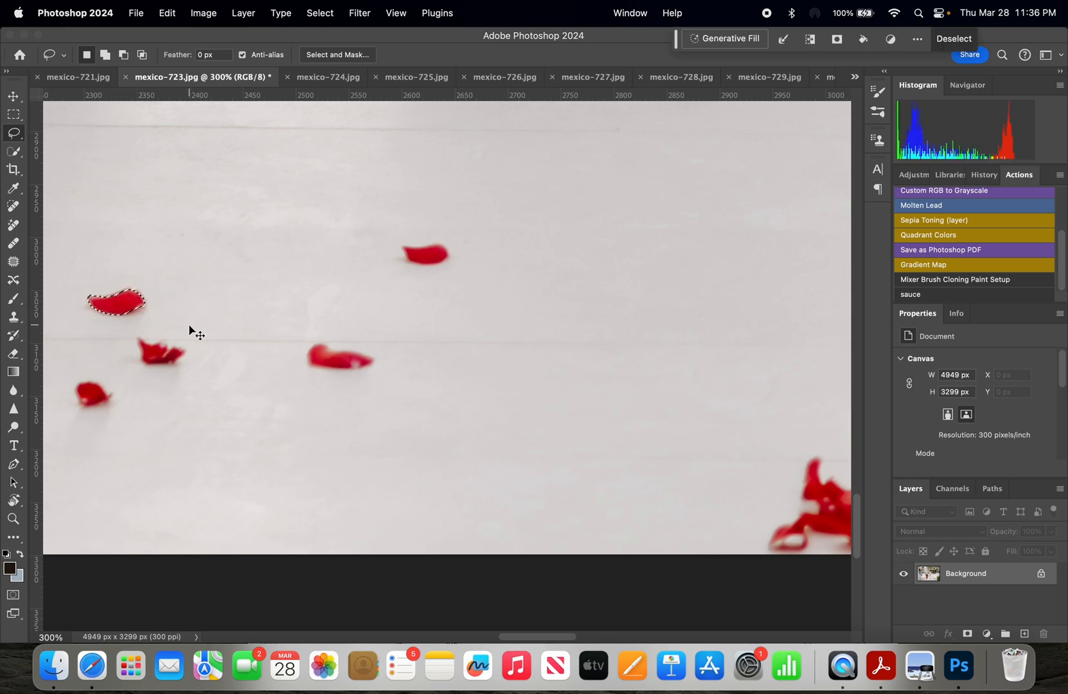
key(super+j)
Move the new petal copy across the walkway to the emptier area in front of the bride.
click(13, 96)
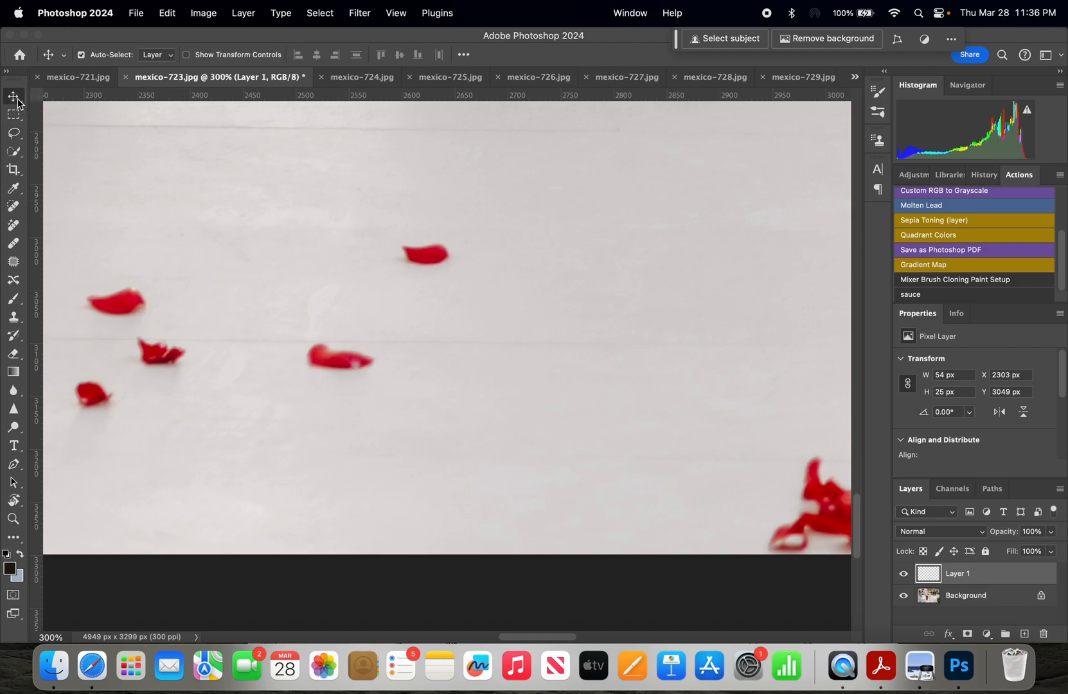
drag(126, 309, 762, 312)
key(super+0)
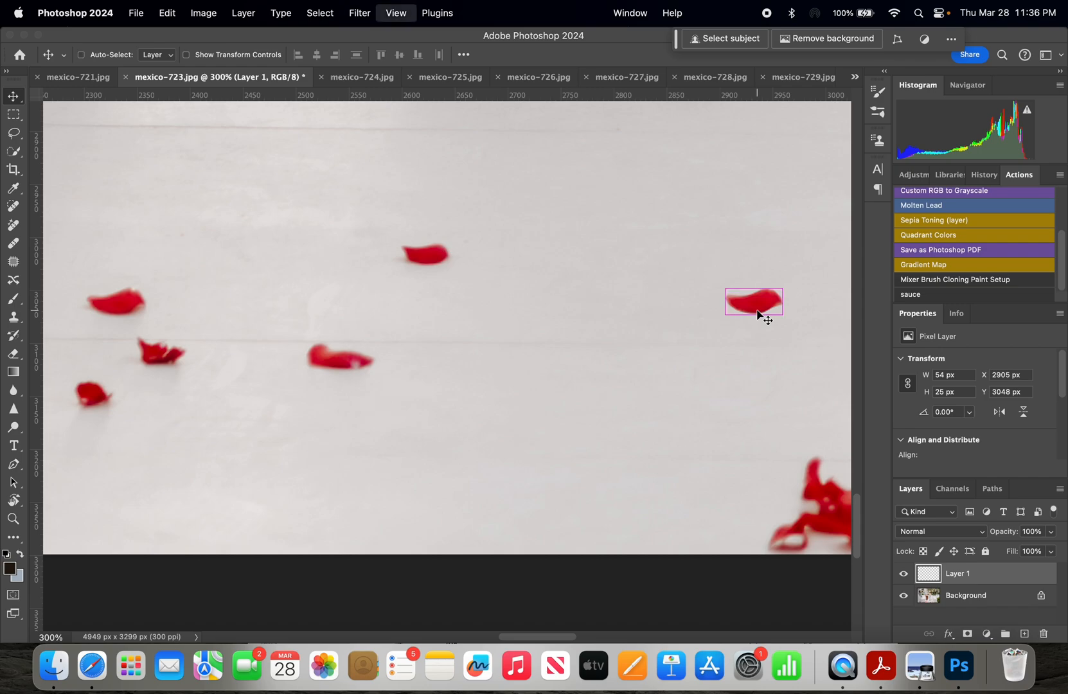
drag(519, 586, 517, 586)
click(527, 568)
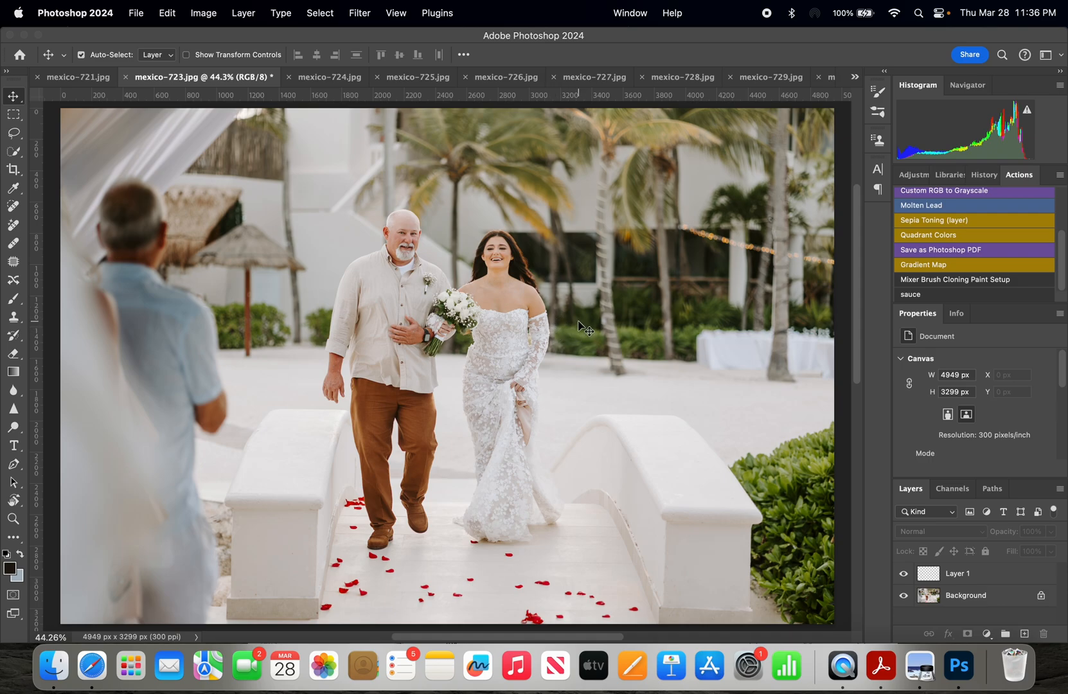
Lasso the hedge patch beside the thatched umbrella's pole and the spot beside the bride's sleeve, and merge the petal layer into the photo.
key(l)
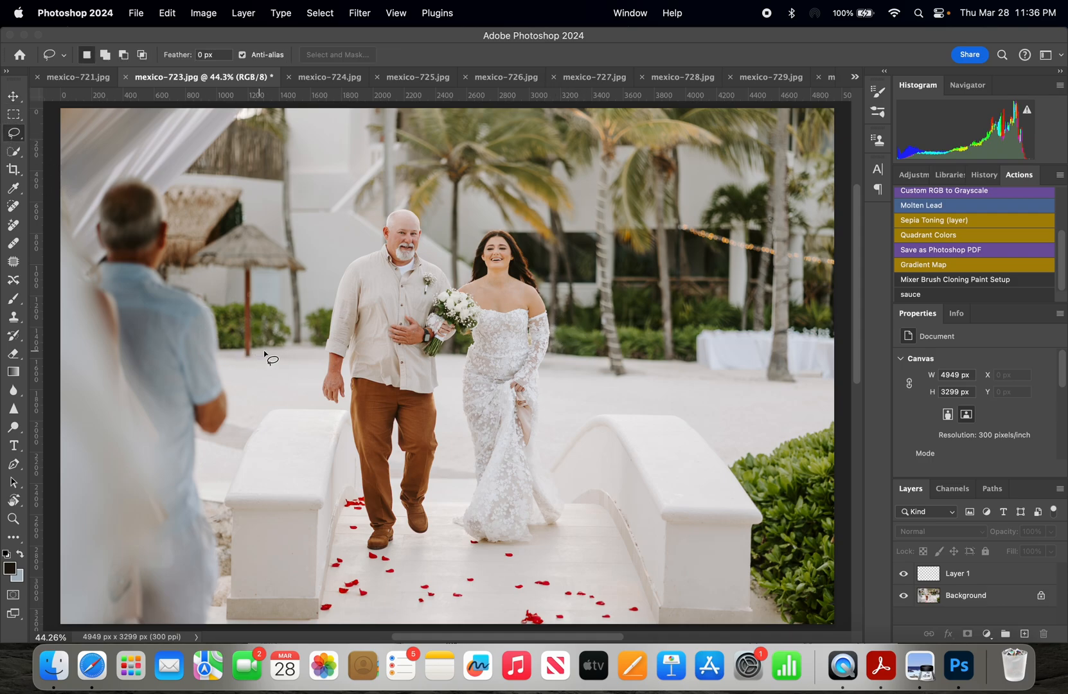
mouse_move(264, 315)
mouse_down()
mouse_move(264, 344)
mouse_move(291, 341)
mouse_move(288, 322)
mouse_up()
mouse_move(563, 334)
mouse_down()
mouse_move(557, 350)
mouse_move(562, 334)
mouse_up()
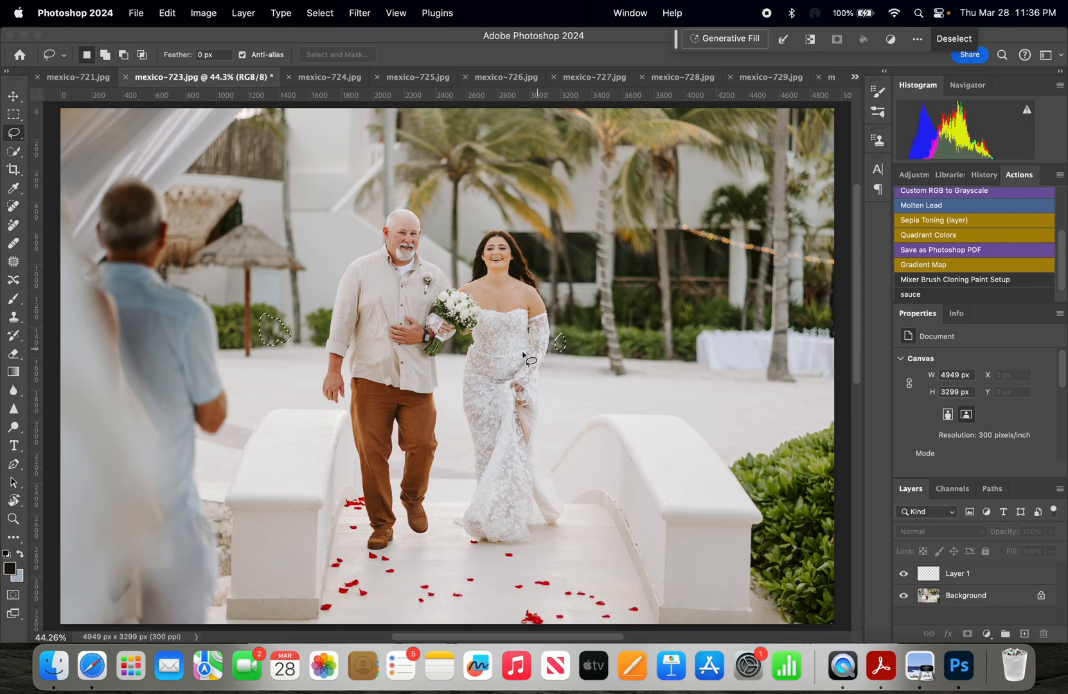
key(Return)
right_click(980, 594)
click(920, 583)
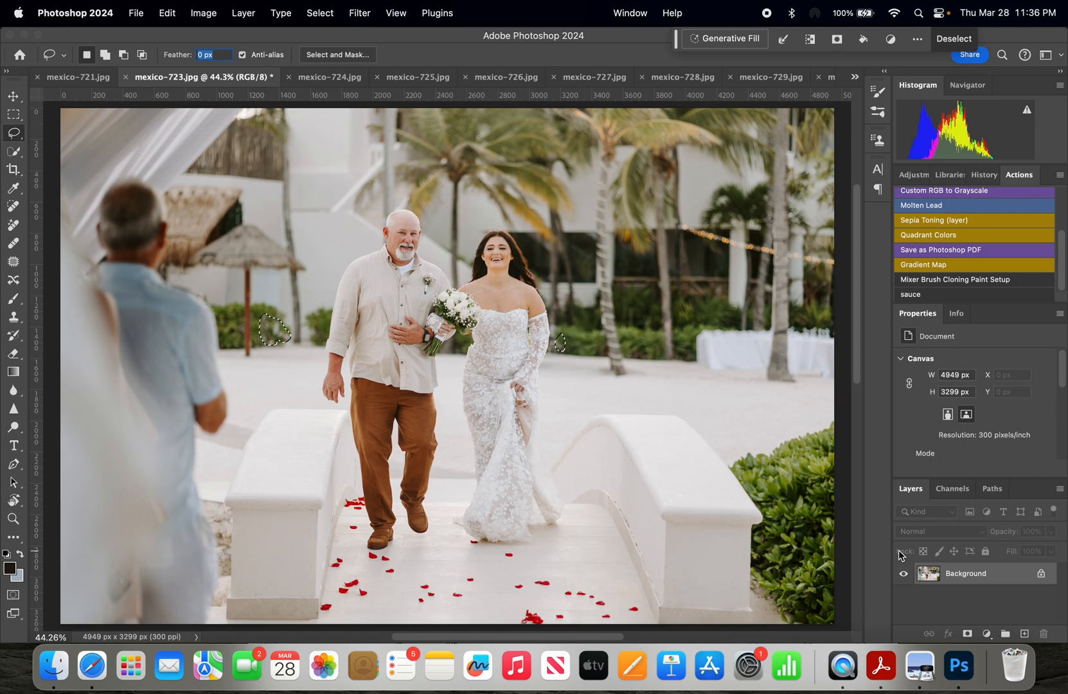
Run Generative Fill on the selected background spots with the prompt "remove".
key(super+d)
click(536, 270)
click(738, 39)
text(remove)
key(Return)
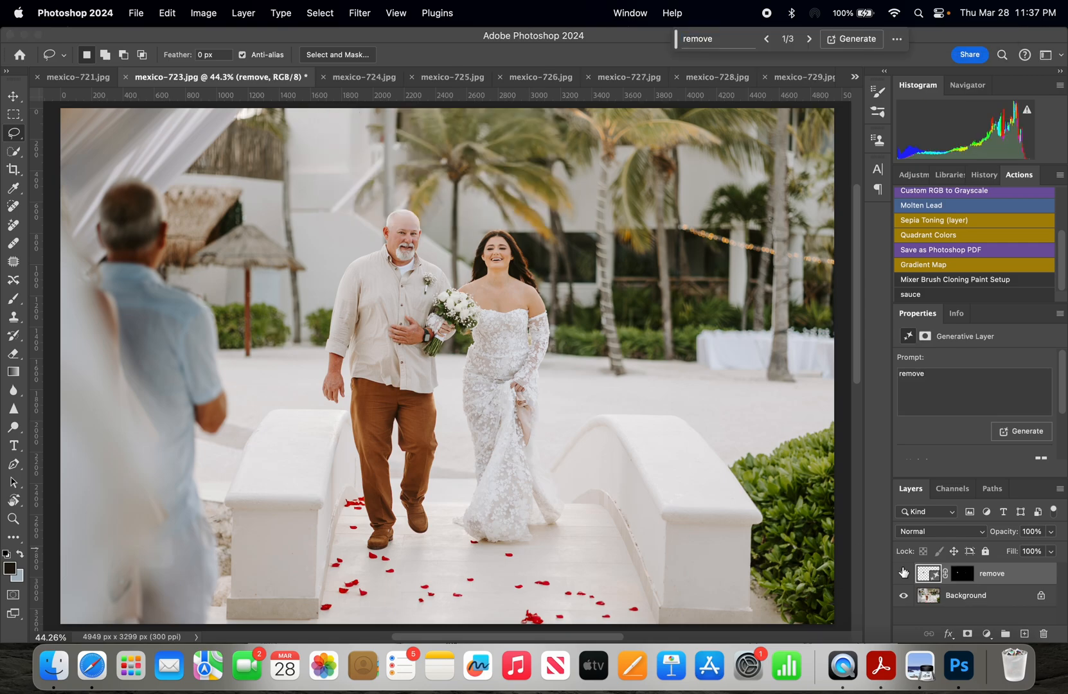
Compare the generated removal variations, choose the first one and flatten it into the photo.
scroll(947, 444, down, 3)
click(974, 432)
click(1042, 432)
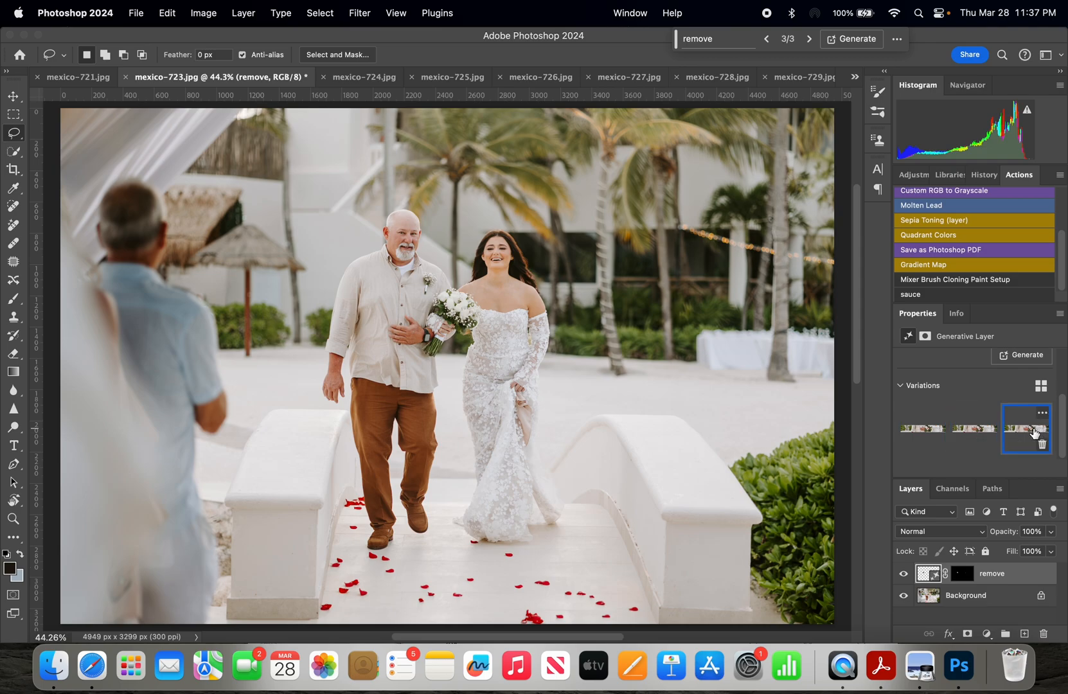
click(966, 431)
click(916, 431)
right_click(997, 598)
click(938, 581)
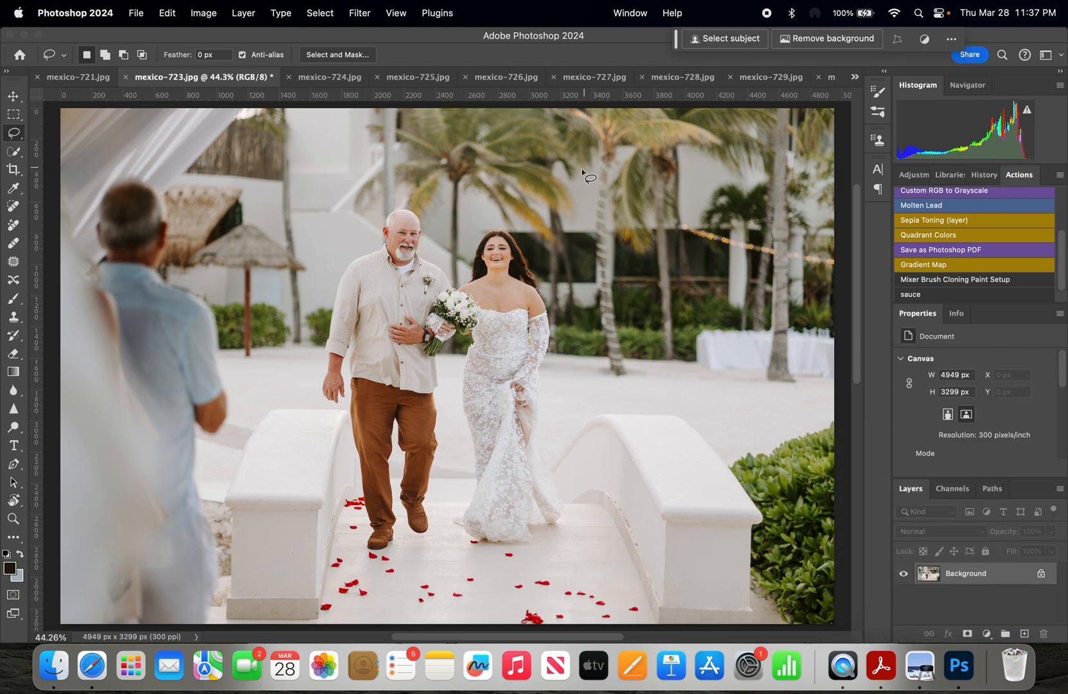
Lasso a small mark on the man's upper body and fill it from its surroundings.
scroll(469, 179, up, 10)
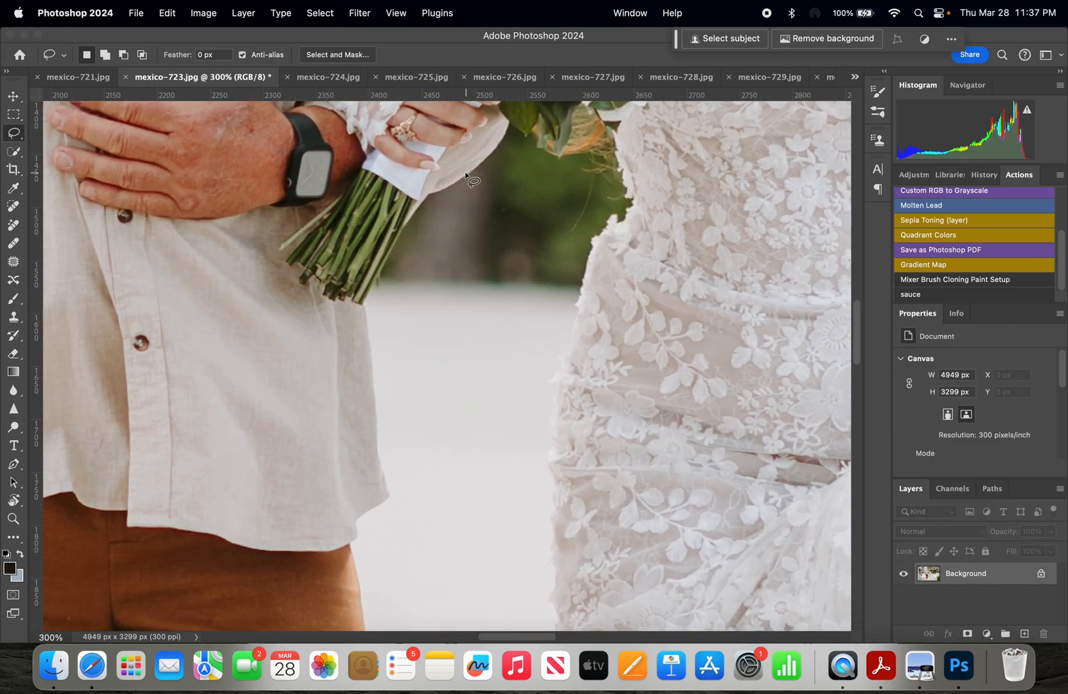
scroll(355, 271, up, 2)
mouse_move(205, 362)
mouse_down()
mouse_move(179, 372)
mouse_move(205, 364)
mouse_up()
mouse_move(222, 283)
mouse_down()
mouse_move(205, 323)
mouse_move(234, 306)
mouse_move(235, 280)
mouse_move(243, 312)
mouse_move(259, 287)
mouse_up()
key(BackSpace)
key(Return)
key(super+d)
Lasso and fill the blemished patches on the man's cheek beside his nose and on his forehead.
scroll(209, 334, up, 10)
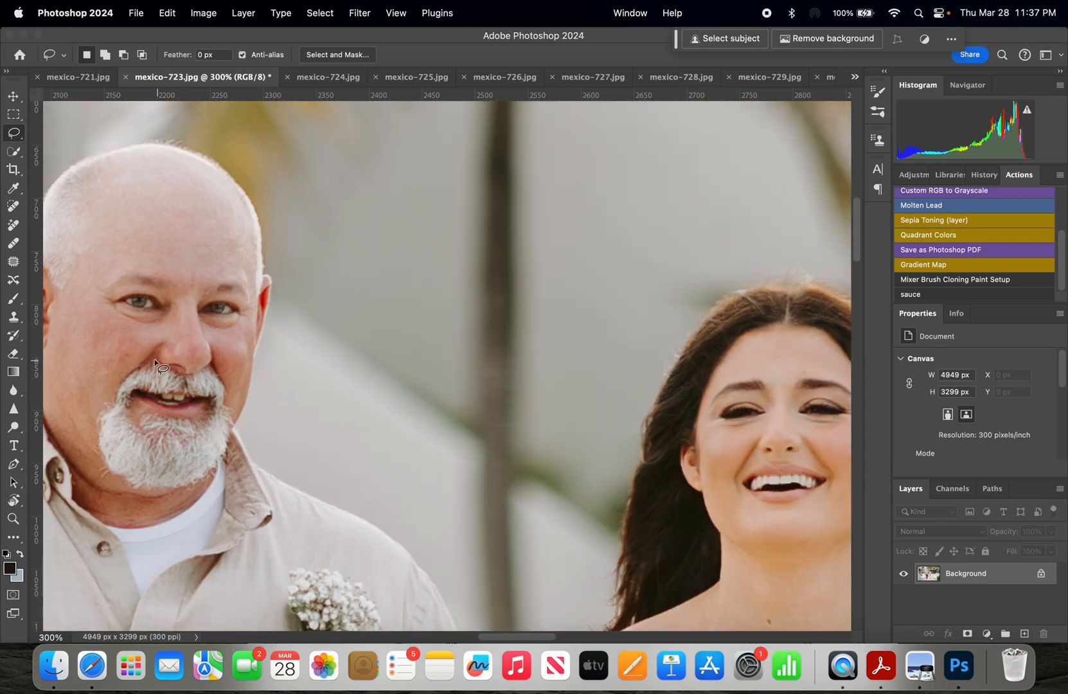
mouse_move(129, 348)
mouse_down()
mouse_move(103, 359)
mouse_move(102, 374)
mouse_move(133, 350)
mouse_up()
key(shift+BackSpace)
key(Return)
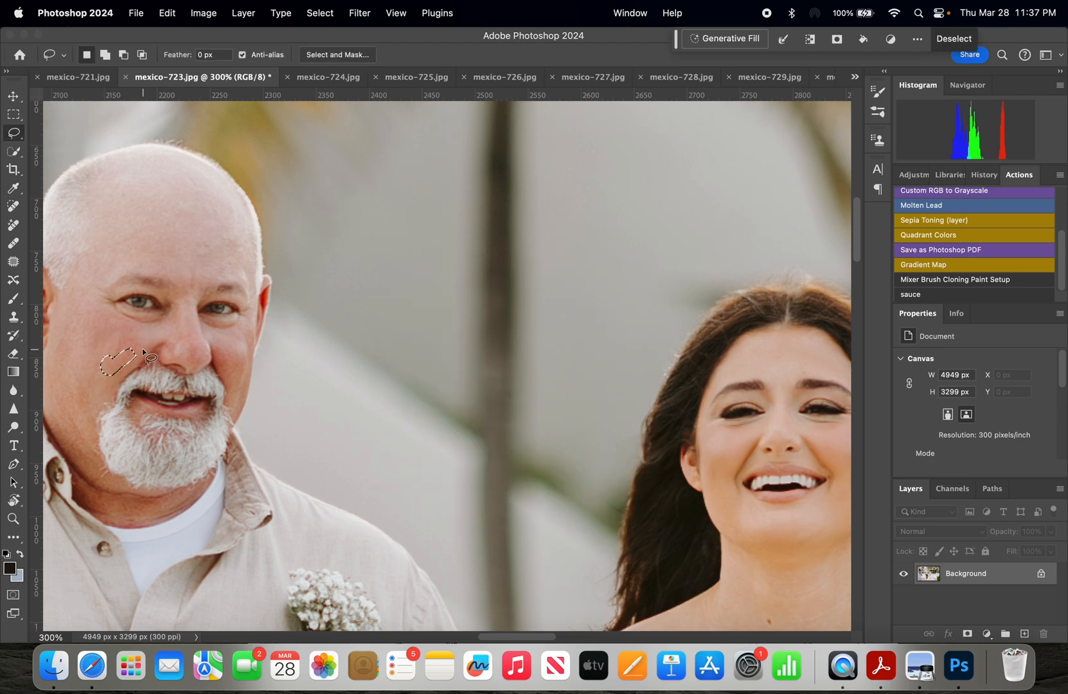
click(144, 352)
mouse_move(202, 238)
mouse_down()
mouse_move(196, 249)
mouse_move(222, 250)
mouse_move(212, 245)
mouse_up()
key(shift+BackSpace)
key(Return)
click(219, 247)
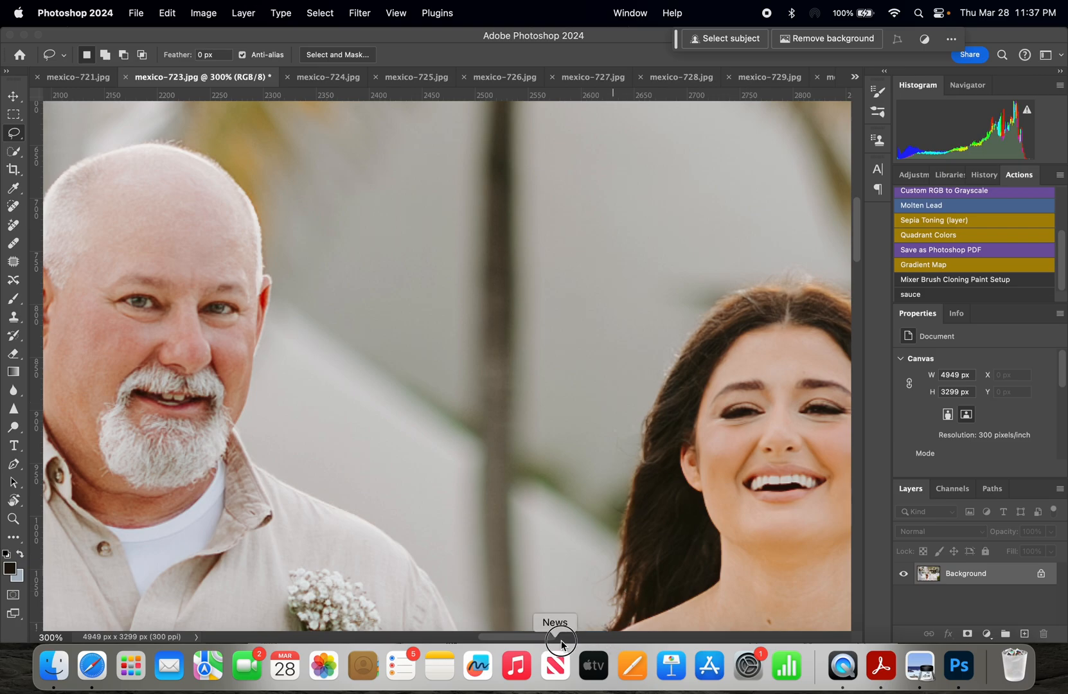
Lasso and fill the bright specks on the blurred palm trunk beside the bride's shoulder.
drag(554, 636, 625, 639)
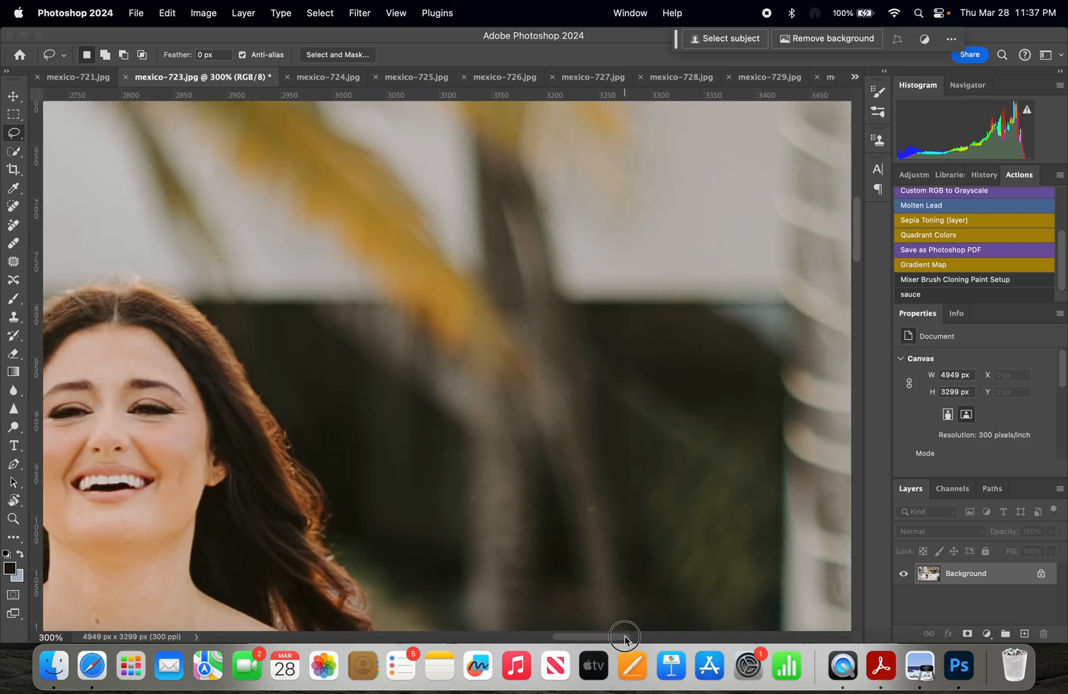
scroll(501, 511, down, 5)
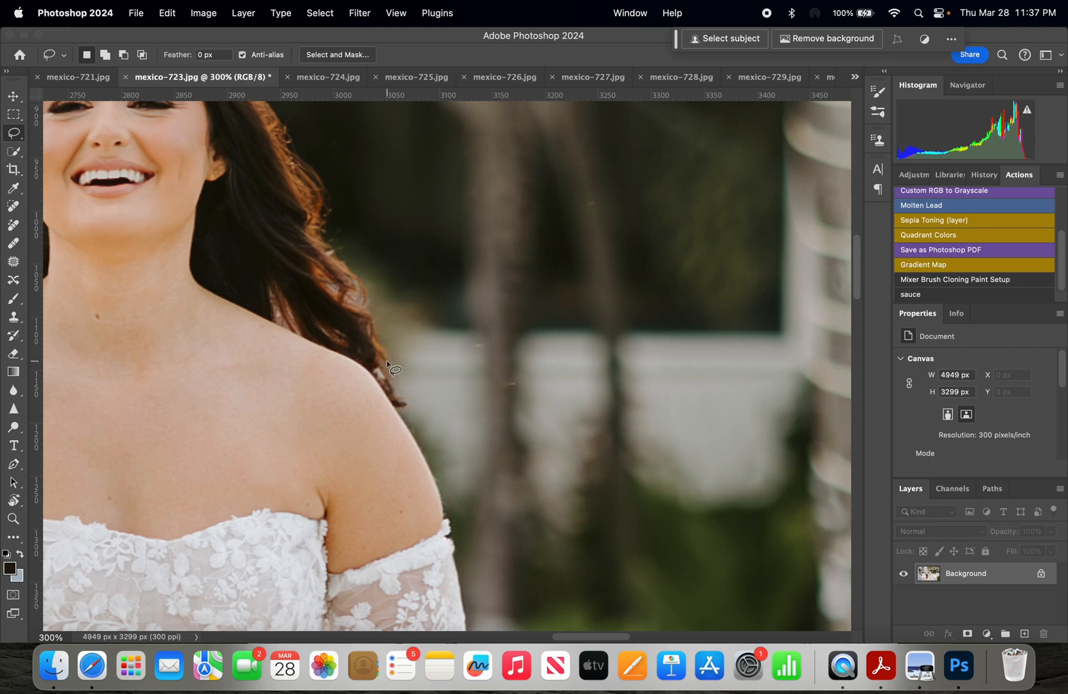
mouse_move(492, 347)
mouse_down()
mouse_move(463, 354)
mouse_move(486, 351)
mouse_move(513, 381)
mouse_move(495, 383)
mouse_move(519, 388)
mouse_up()
key(shift+Delete)
key(Return)
key(shift+Delete)
key(Return)
Lasso and fill the small patch at the edge of the thatched umbrella roof beside the man in blue.
key(super+0)
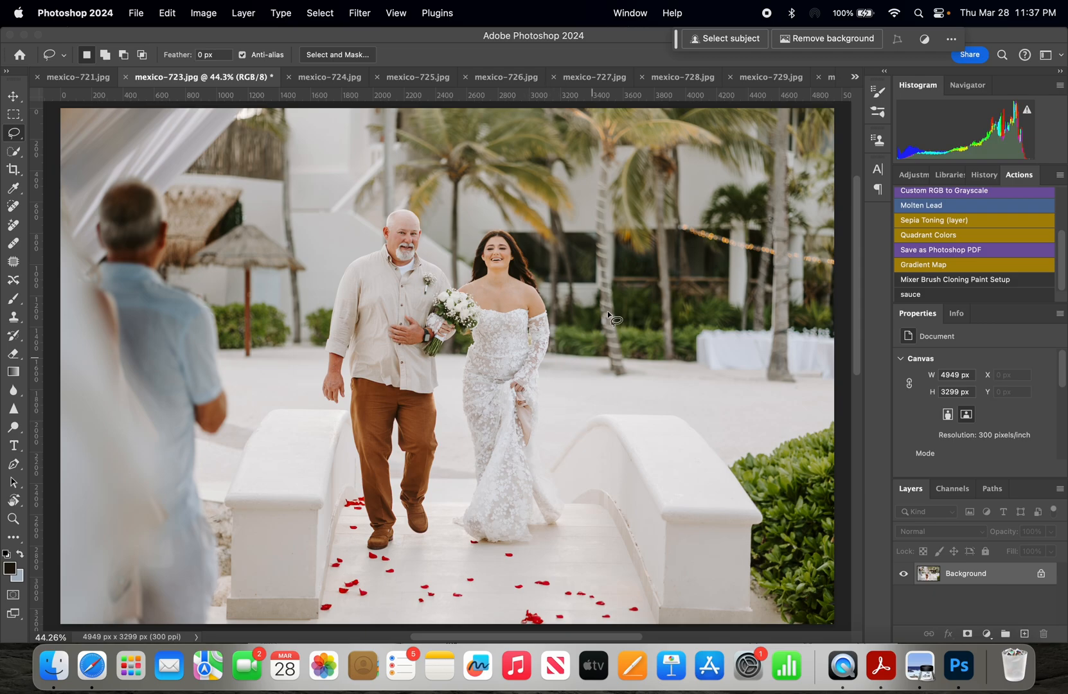
click(218, 254)
mouse_move(218, 254)
mouse_down()
mouse_move(197, 254)
mouse_move(210, 267)
mouse_move(218, 252)
mouse_move(192, 260)
mouse_move(212, 263)
mouse_up()
key(BackSpace)
key(Return)
key(super+d)
key(BackSpace)
key(Return)
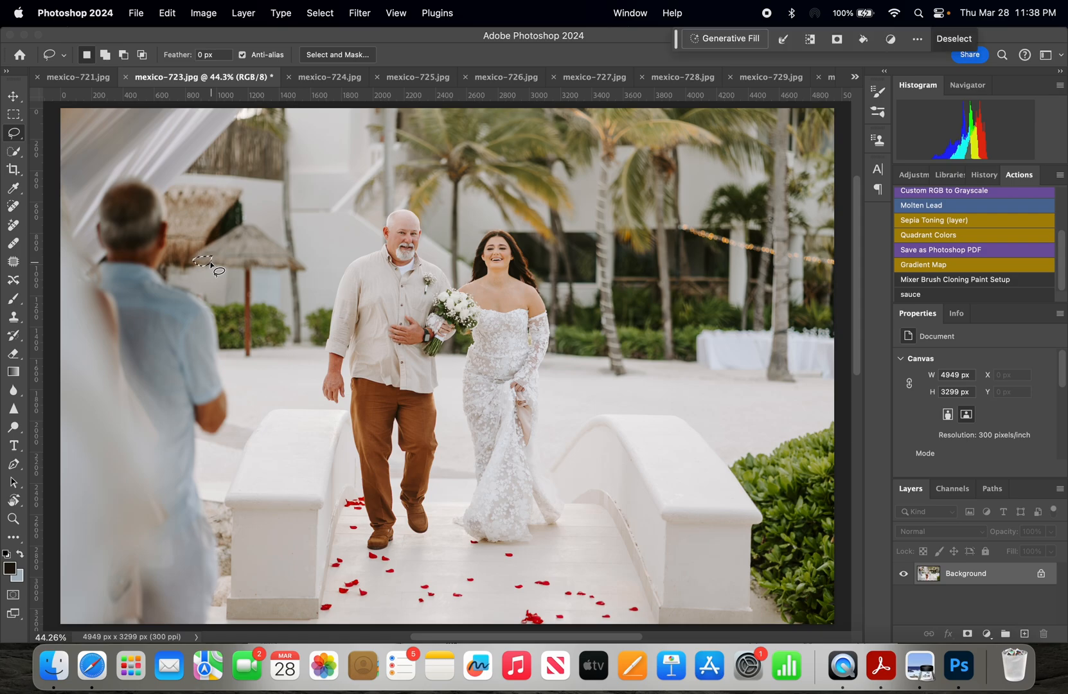
key(super+d)
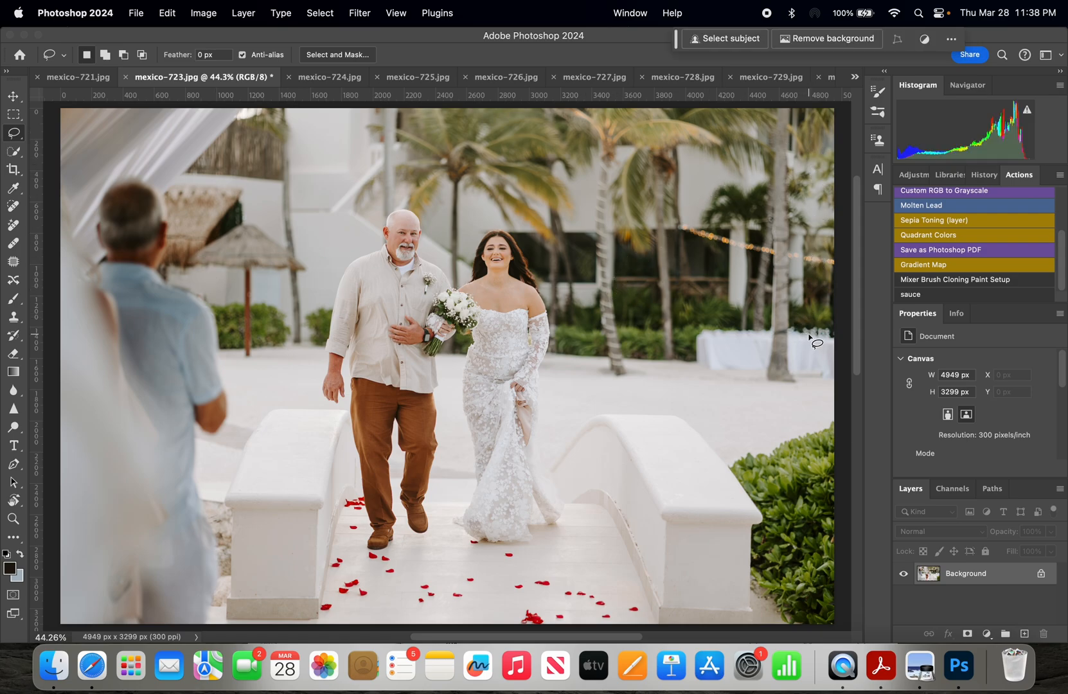
Start a Tilt-Shift blur, centre it between the couple and rotate its focus band upright so the lines run through both of them.
key(super+minus)
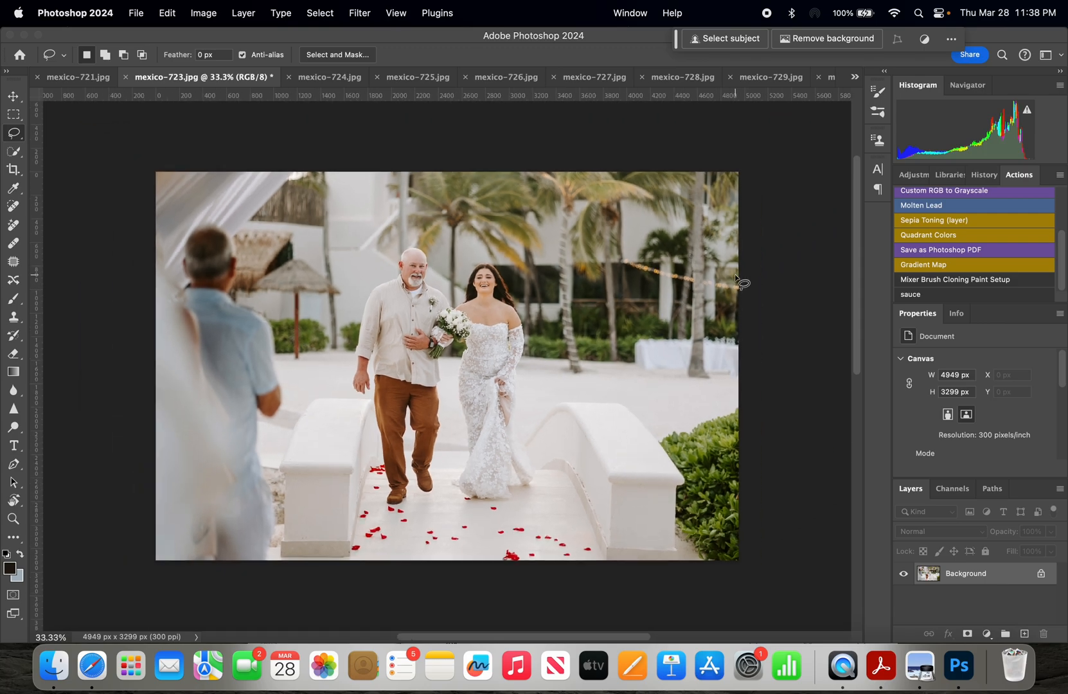
mouse_move(228, 222)
mouse_down()
mouse_move(191, 213)
mouse_move(174, 237)
mouse_move(169, 280)
mouse_move(190, 354)
mouse_move(201, 544)
mouse_move(217, 577)
mouse_move(267, 566)
mouse_move(278, 534)
mouse_move(262, 468)
mouse_move(267, 429)
mouse_move(286, 414)
mouse_move(291, 338)
mouse_move(253, 286)
mouse_move(234, 226)
mouse_up()
click(341, 262)
click(362, 14)
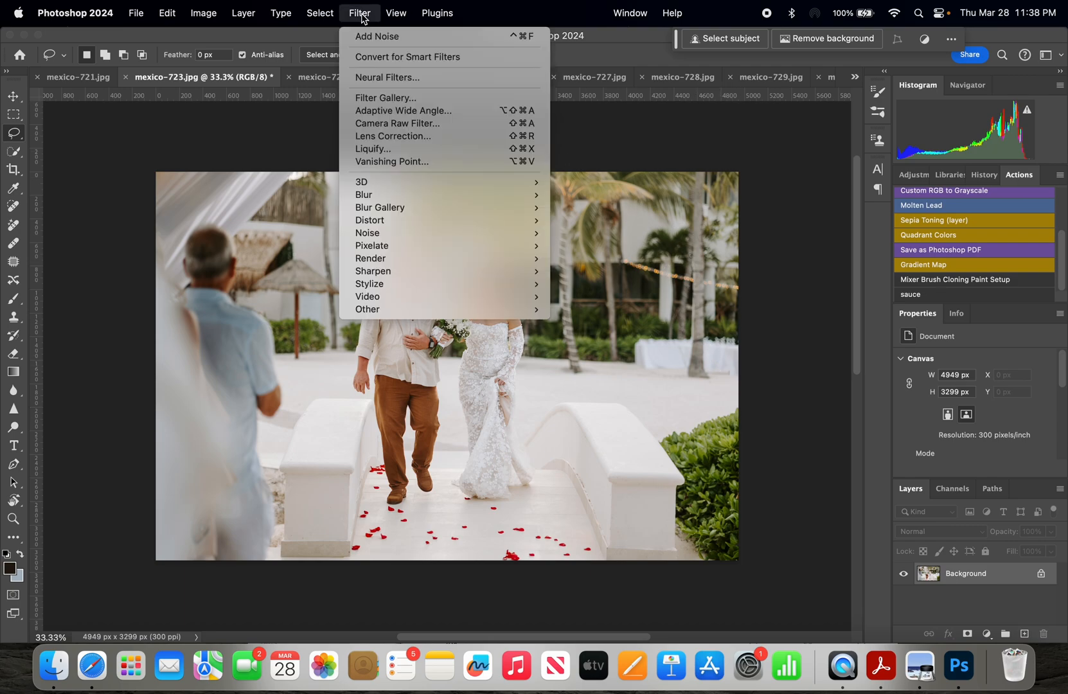
mouse_move(400, 207)
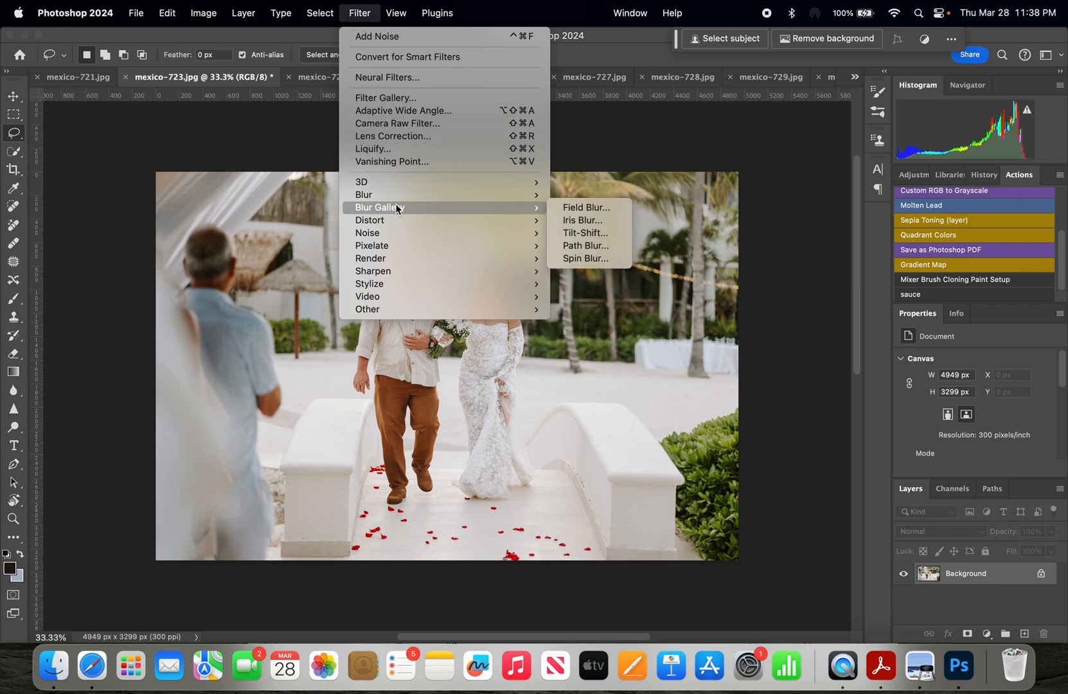
click(586, 233)
drag(458, 365, 465, 307)
drag(464, 264, 429, 303)
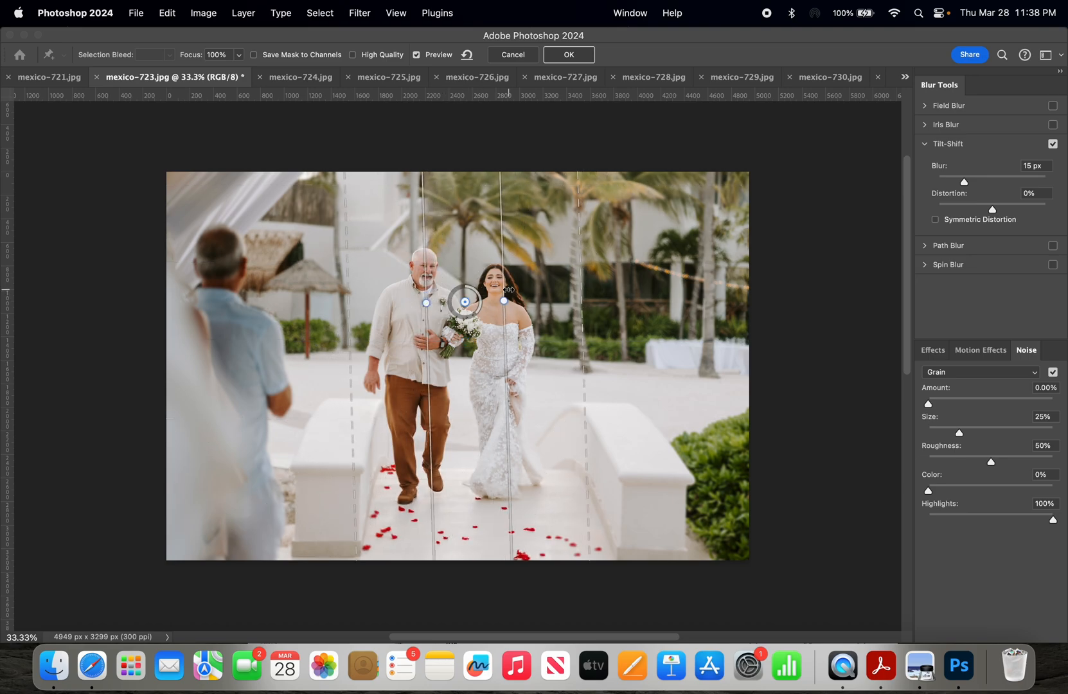
drag(507, 289, 501, 291)
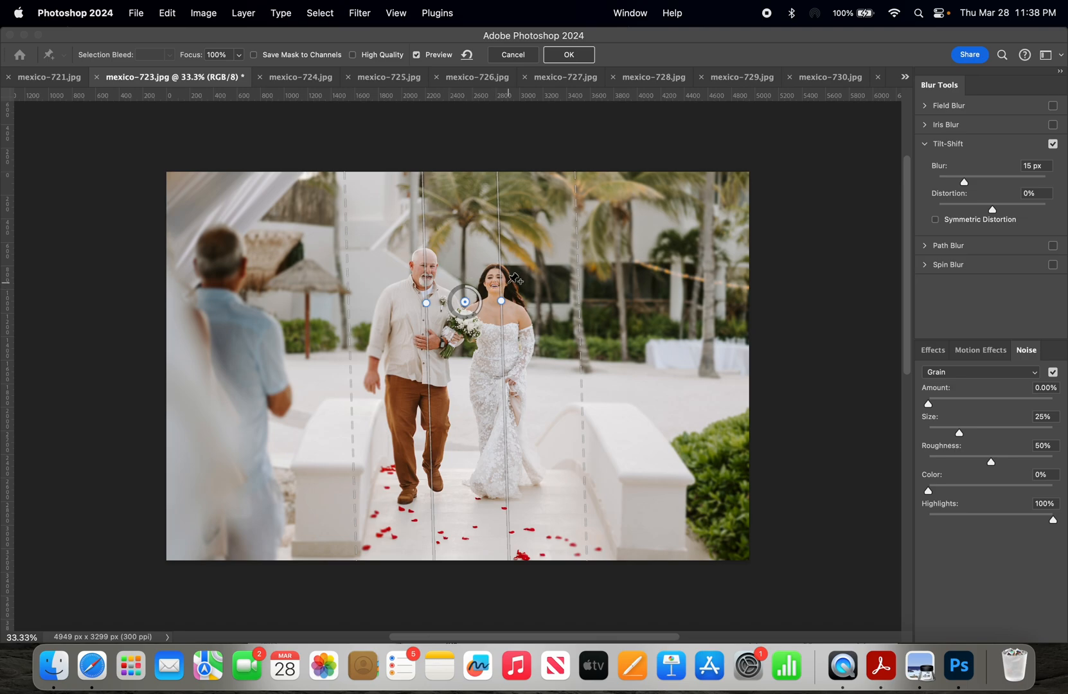
Widen the Tilt-Shift transition on both sides of the couple, set the grain amount to 3.95% and apply the blur.
drag(347, 351, 276, 356)
drag(579, 370, 656, 365)
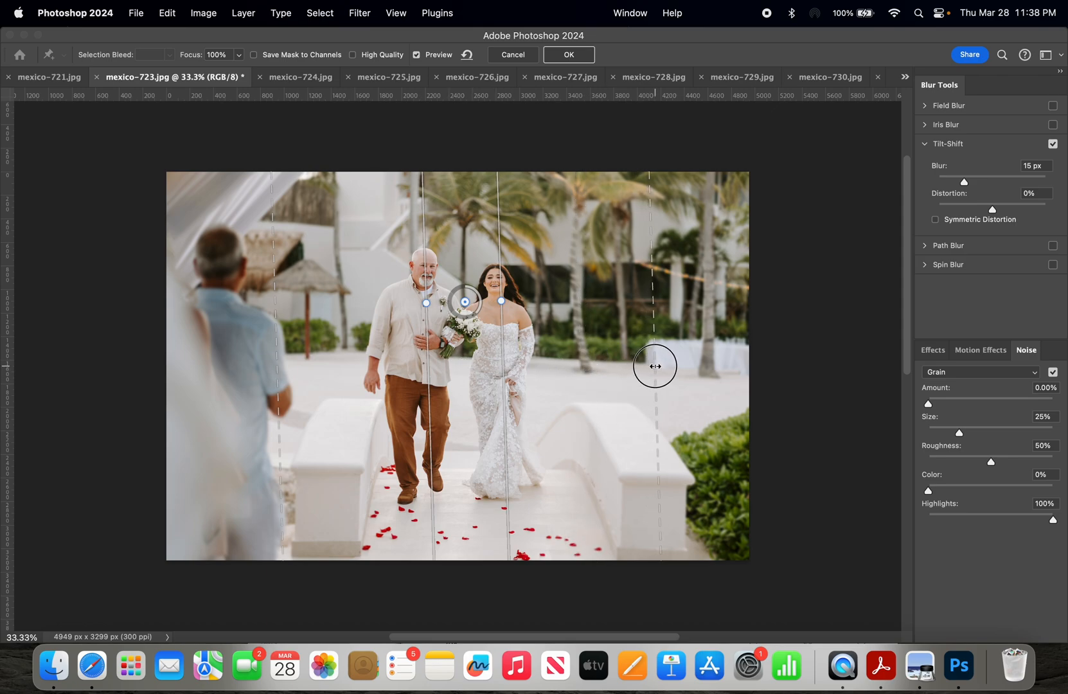
drag(928, 404, 933, 404)
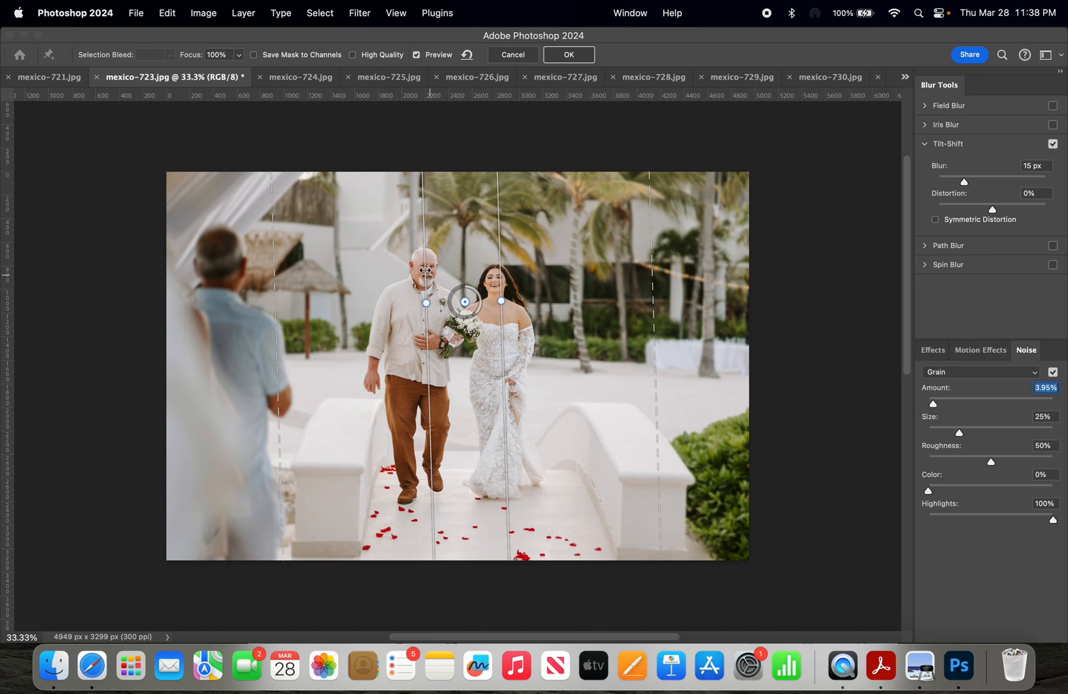
drag(425, 270, 423, 272)
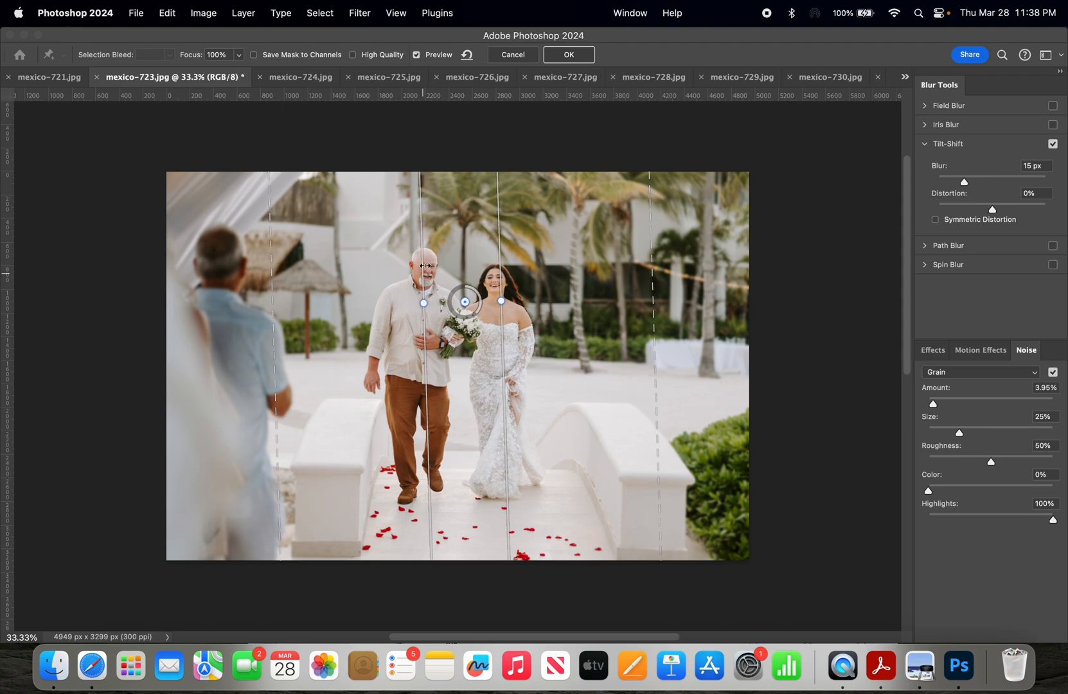
click(568, 55)
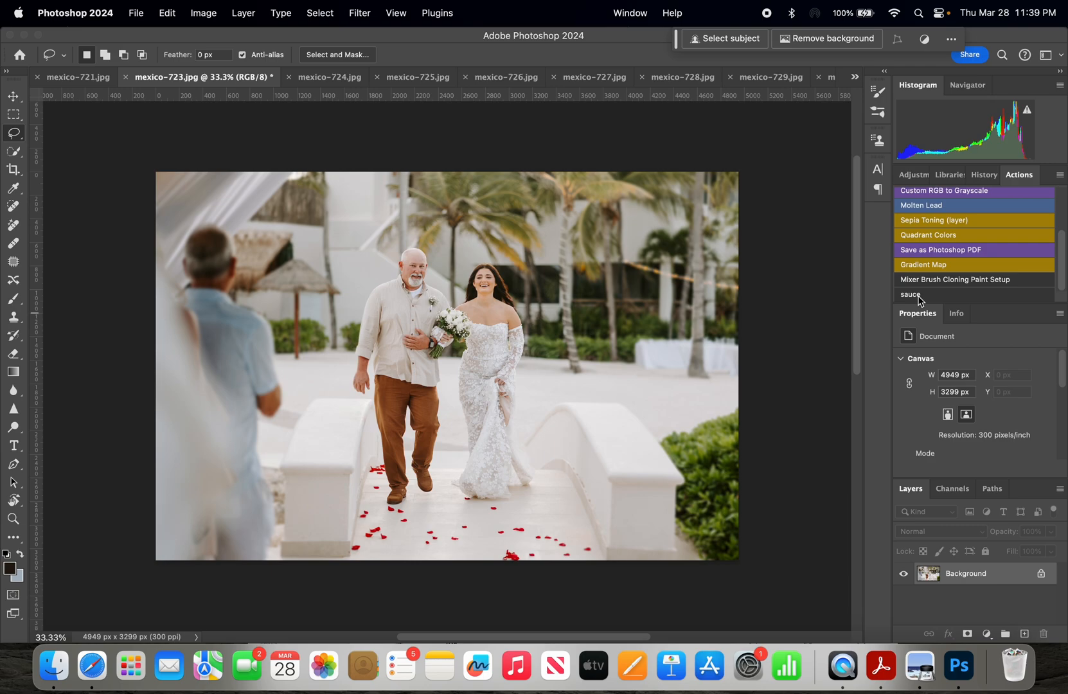
Run the "sauce" action on the photo while zoomed to 200% on the couple's faces.
key(super+equal)
key(super+equal)
key(super+equal)
key(super+equal)
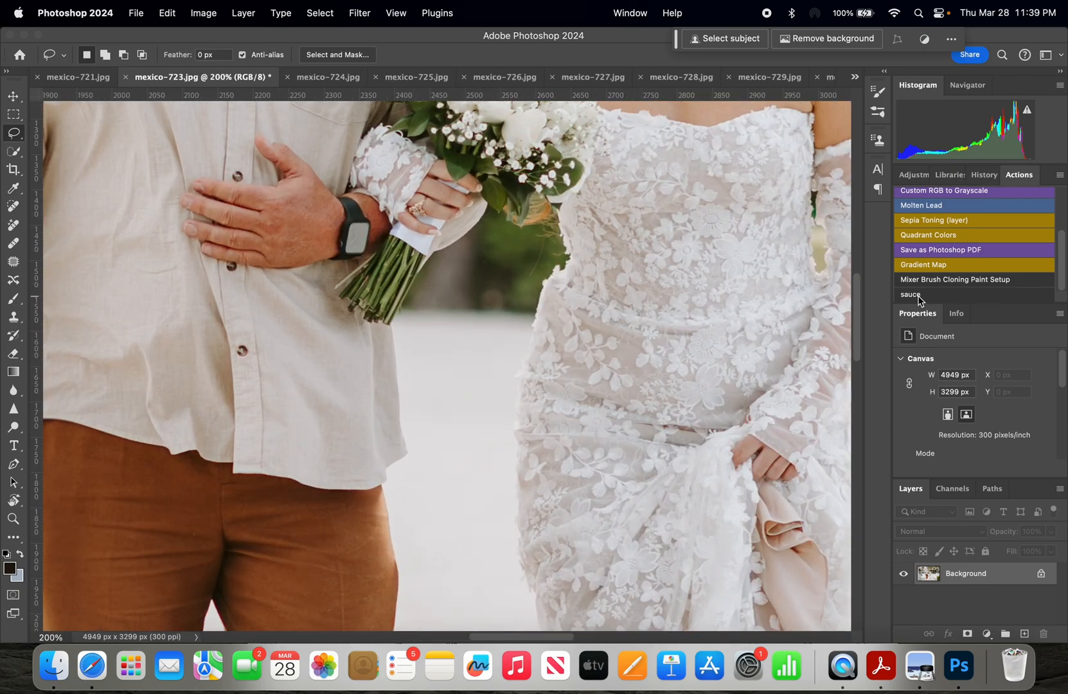
scroll(742, 411, up, 6)
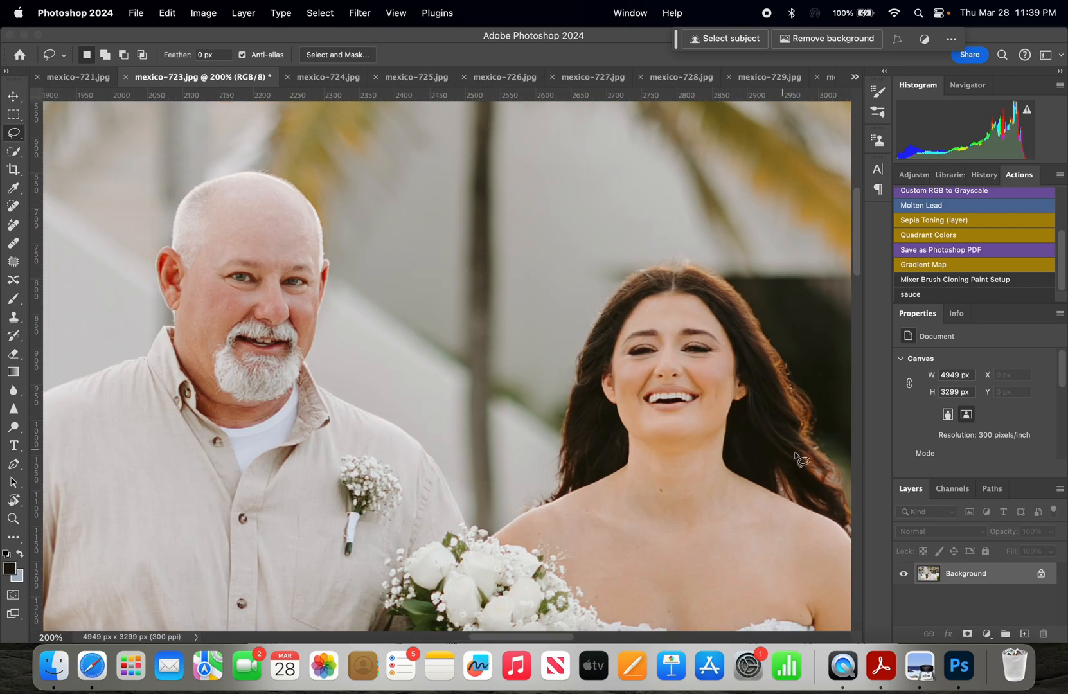
click(944, 296)
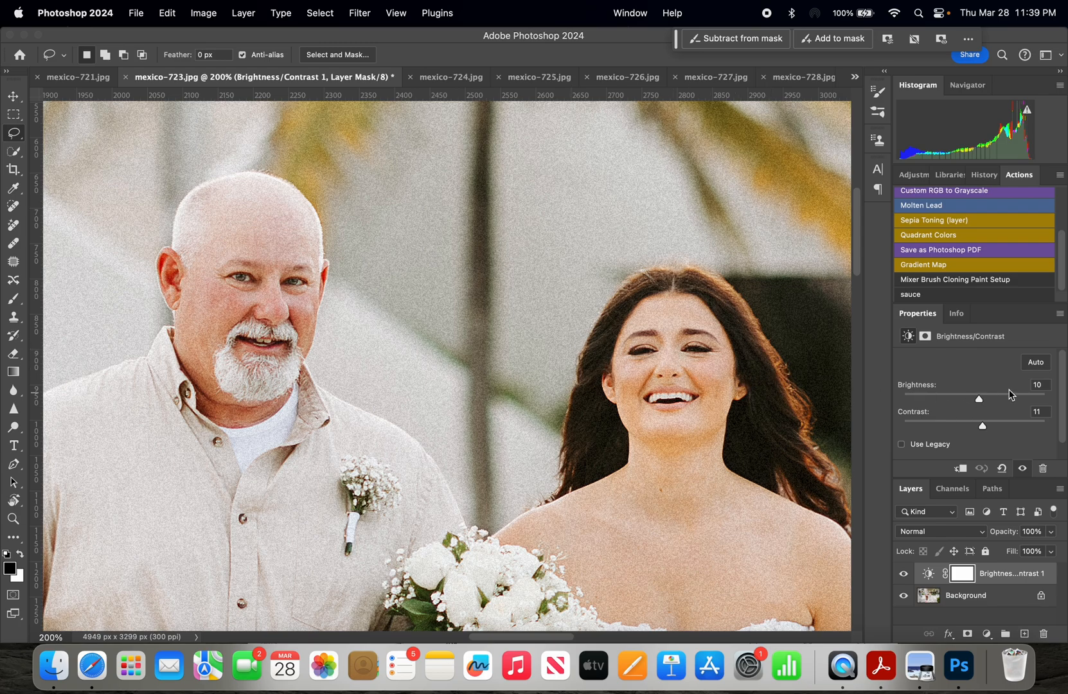
Set the Brightness/Contrast adjustment to brightness 7 and contrast 7, and select the Background layer.
click(1046, 388)
text(5)
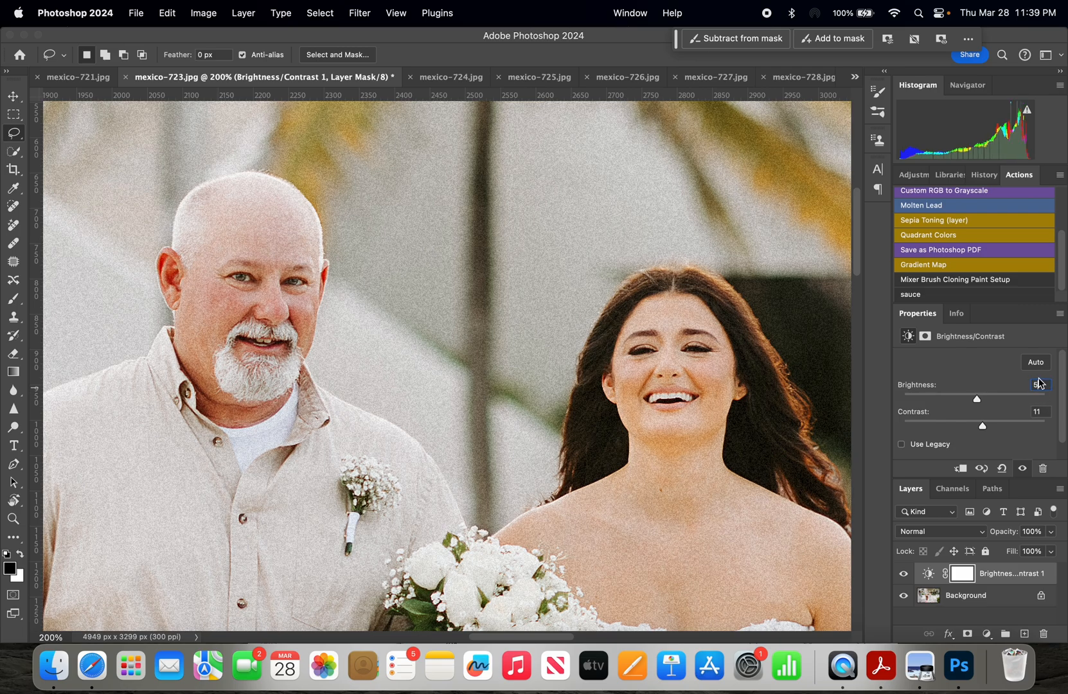
click(1041, 385)
text(7)
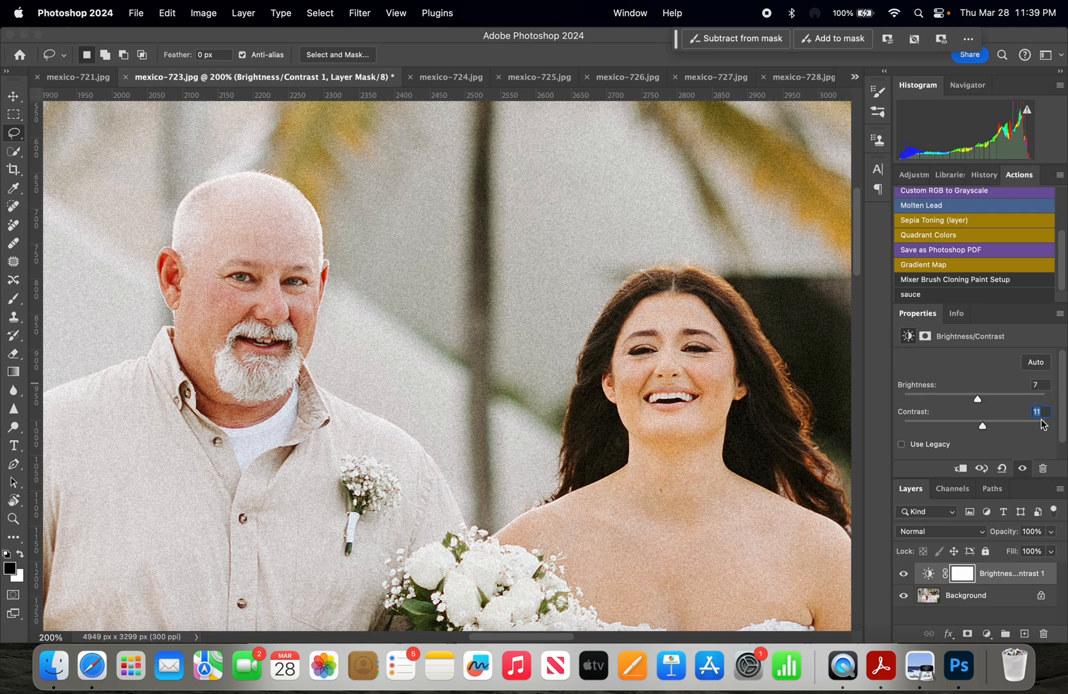
text(7)
click(983, 596)
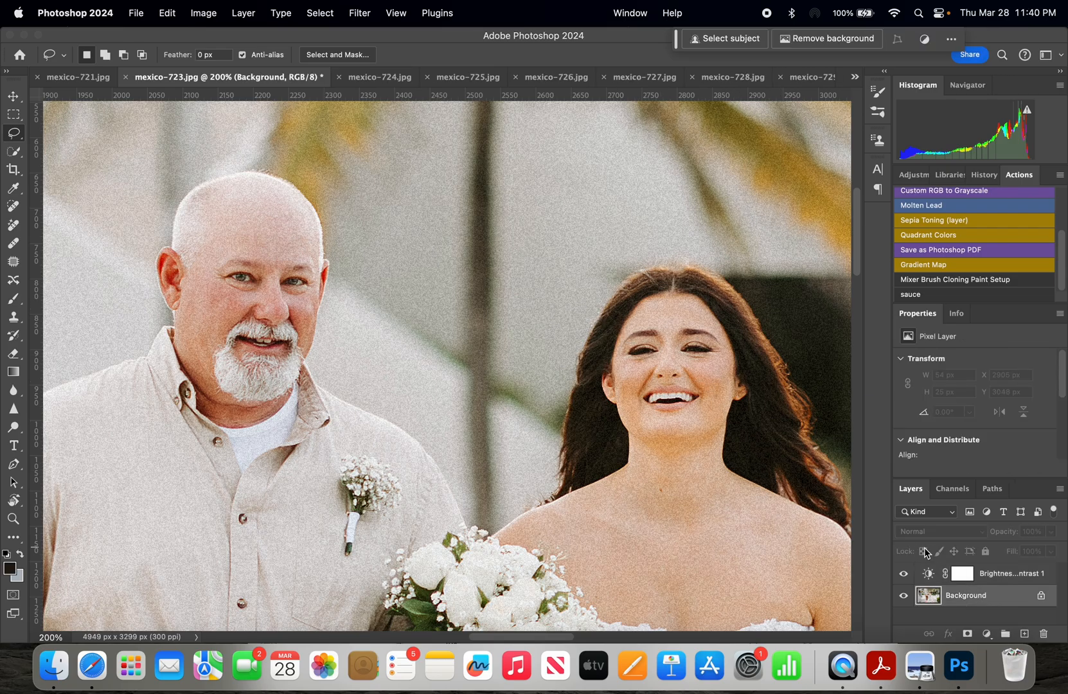
Compare the photo with and without the Brightness/Contrast adjustment, and examine the overall look of the whole image.
click(904, 574)
click(904, 574)
key(super+minus)
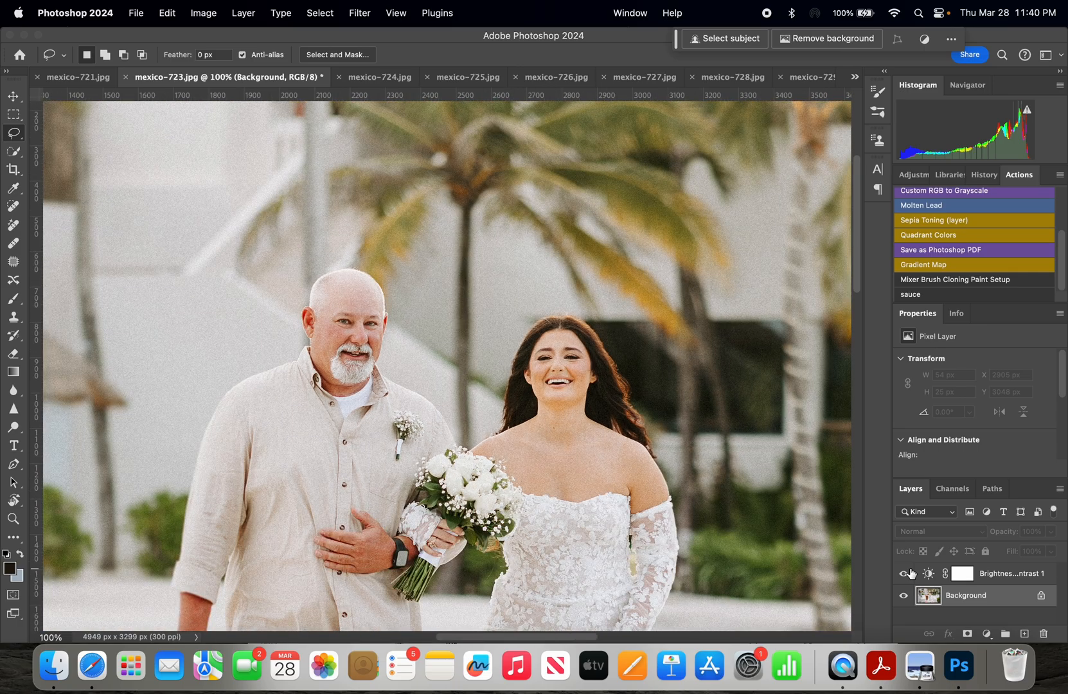
key(super+minus)
key(super+minus)
key(super+minus)
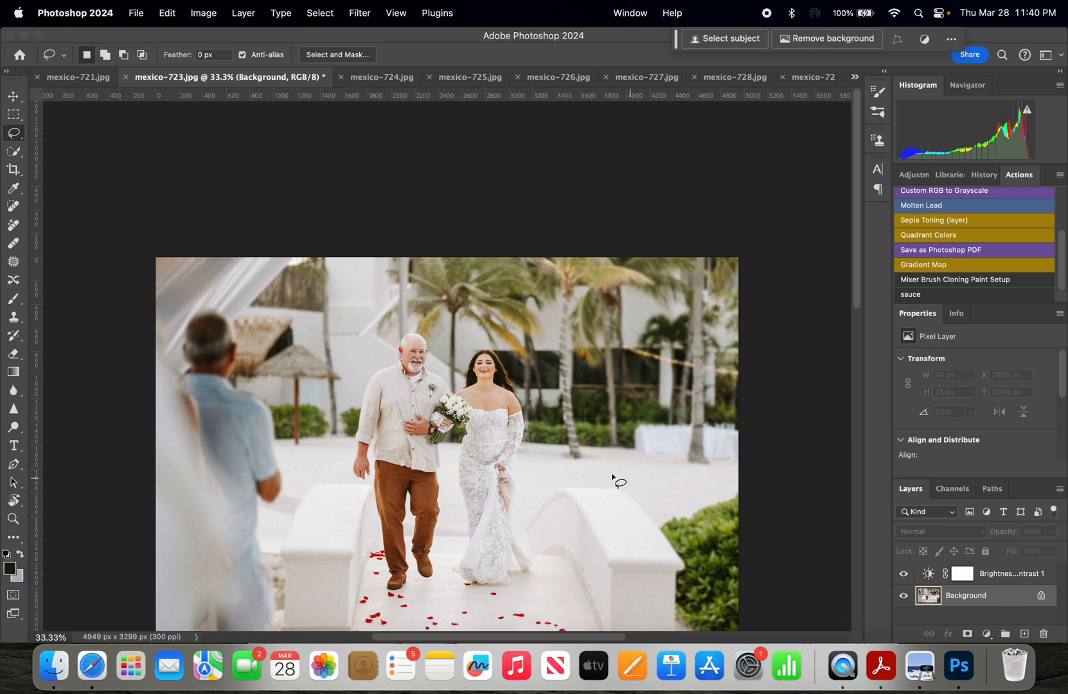
scroll(612, 478, down, 2)
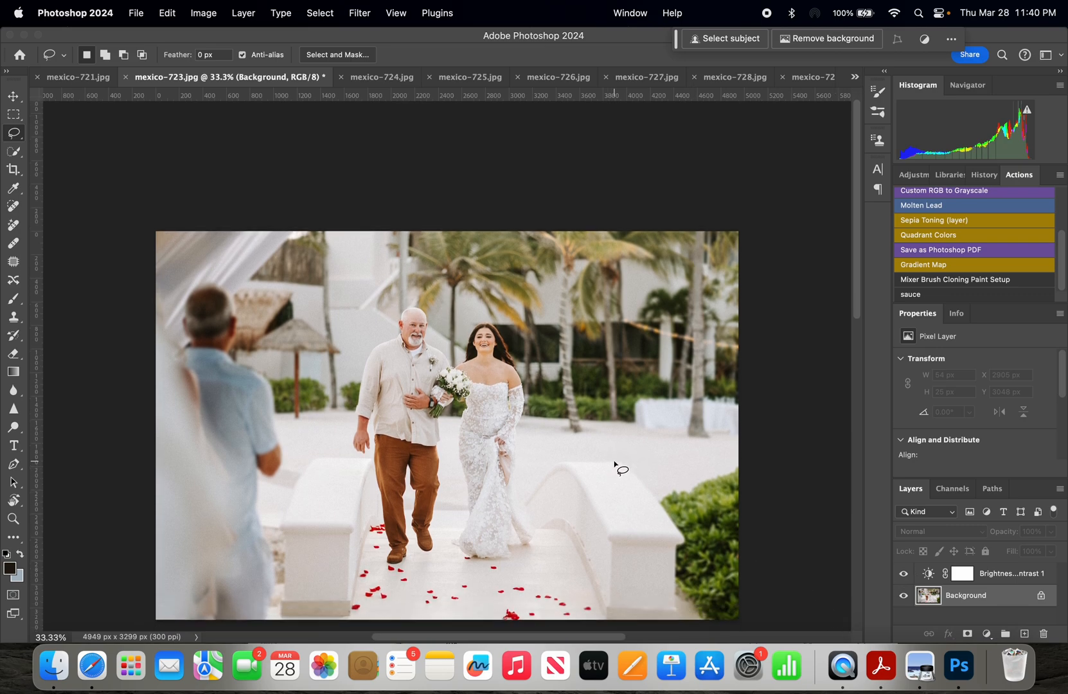
scroll(620, 460, down, 4)
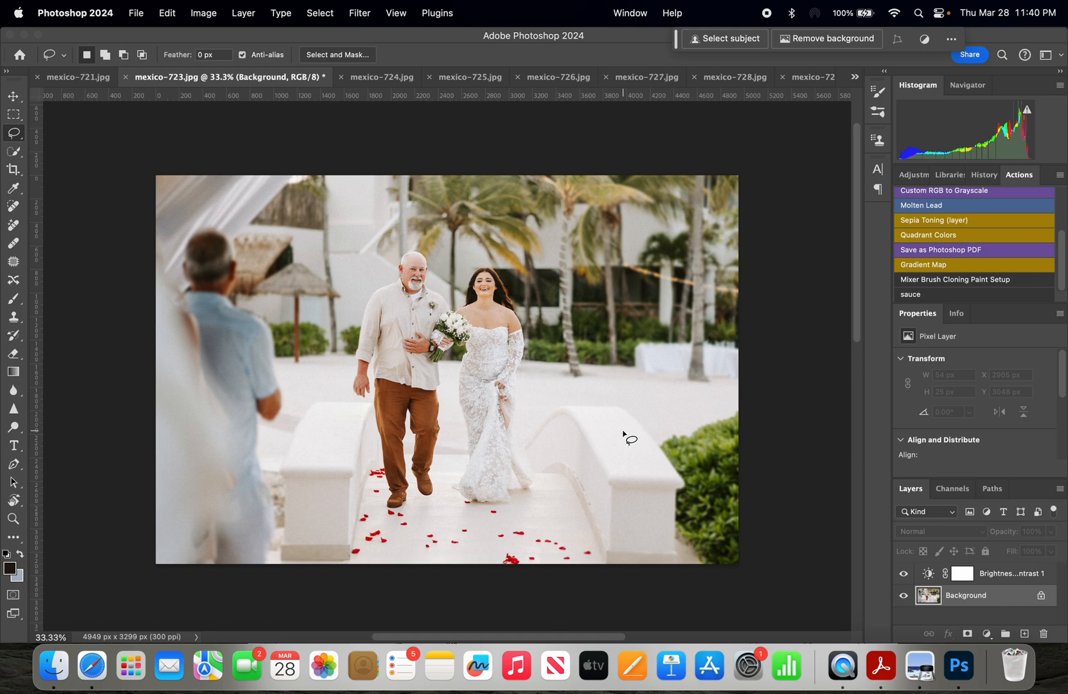
key(super+plus)
key(super+plus)
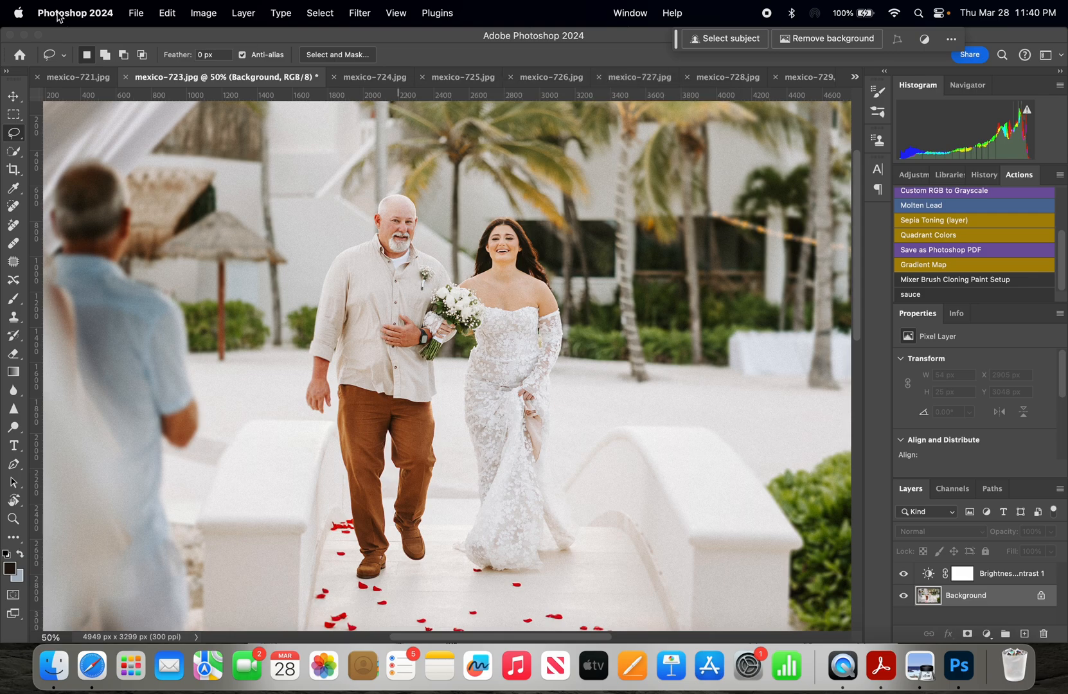
Run the Image Processor on all open images, saving them as quality 12 JPEGs in the same location.
click(135, 14)
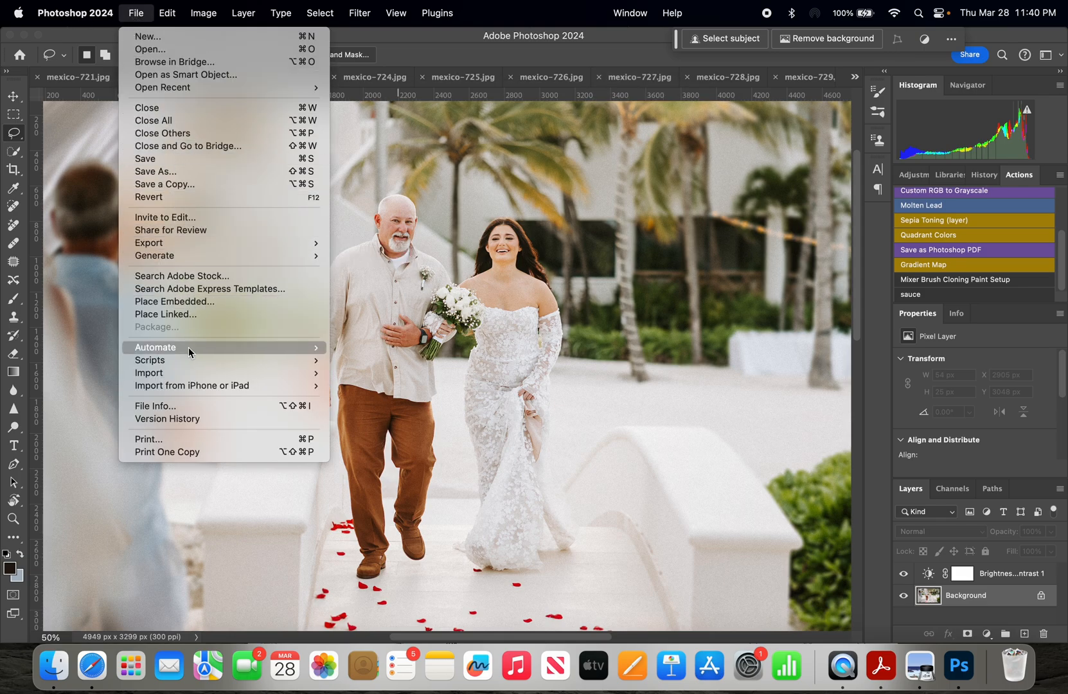
mouse_move(190, 360)
click(358, 360)
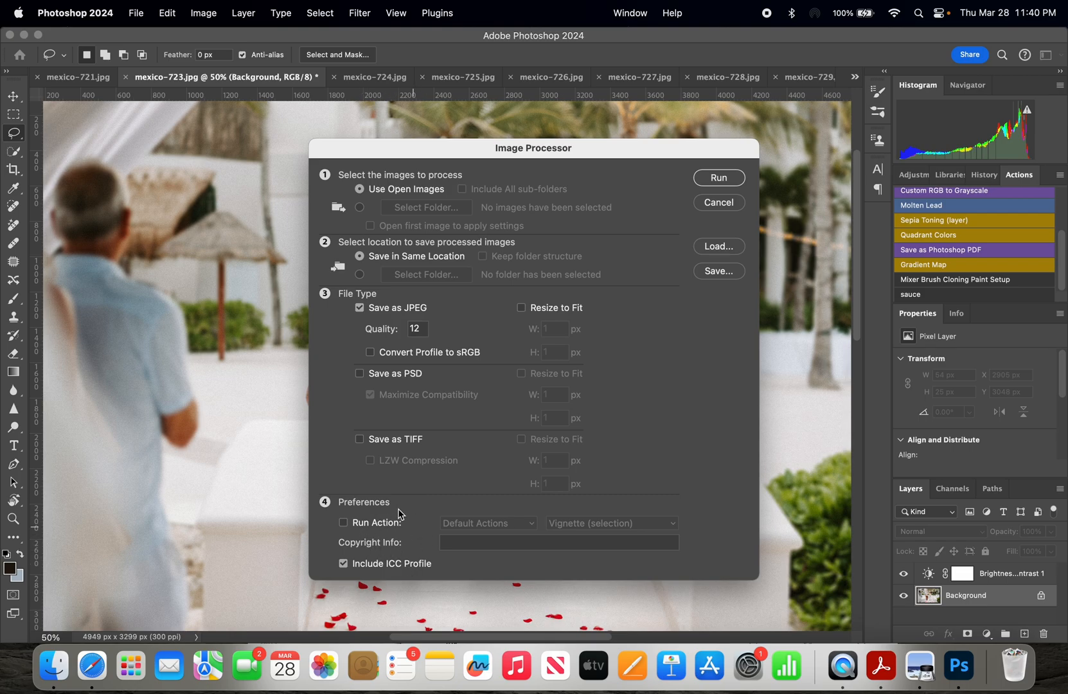
click(718, 182)
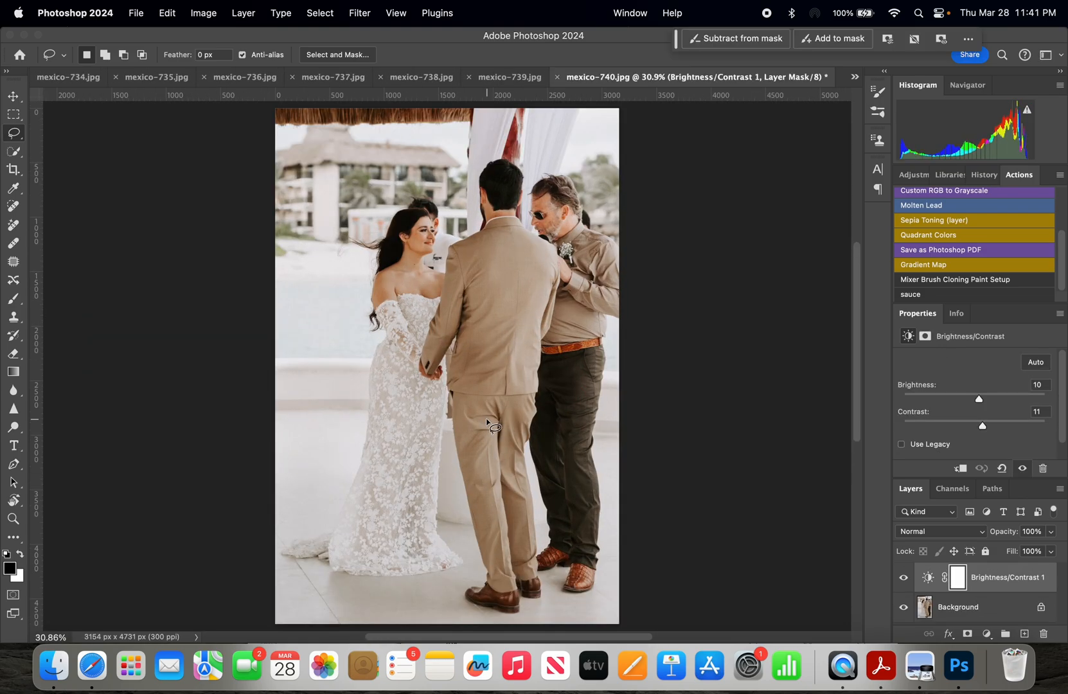
Quit Photoshop, discarding the unsaved changes in every open mexico photo from mexico-740.jpg back to mexico-721.jpg.
click(106, 14)
click(113, 172)
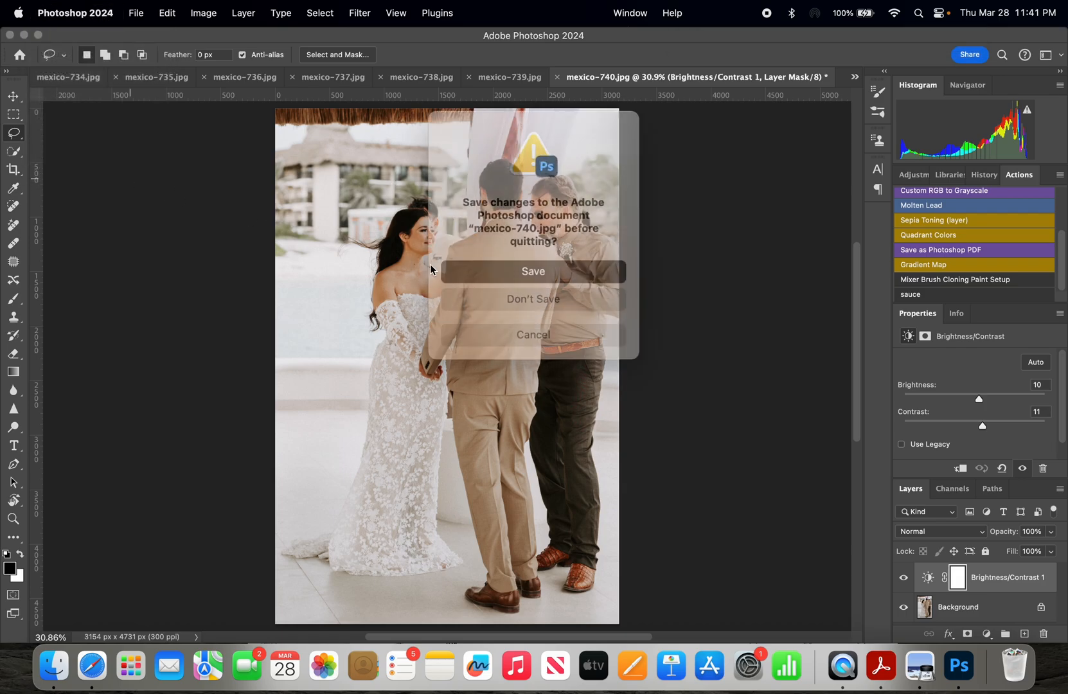
click(569, 298)
click(570, 298)
click(569, 298)
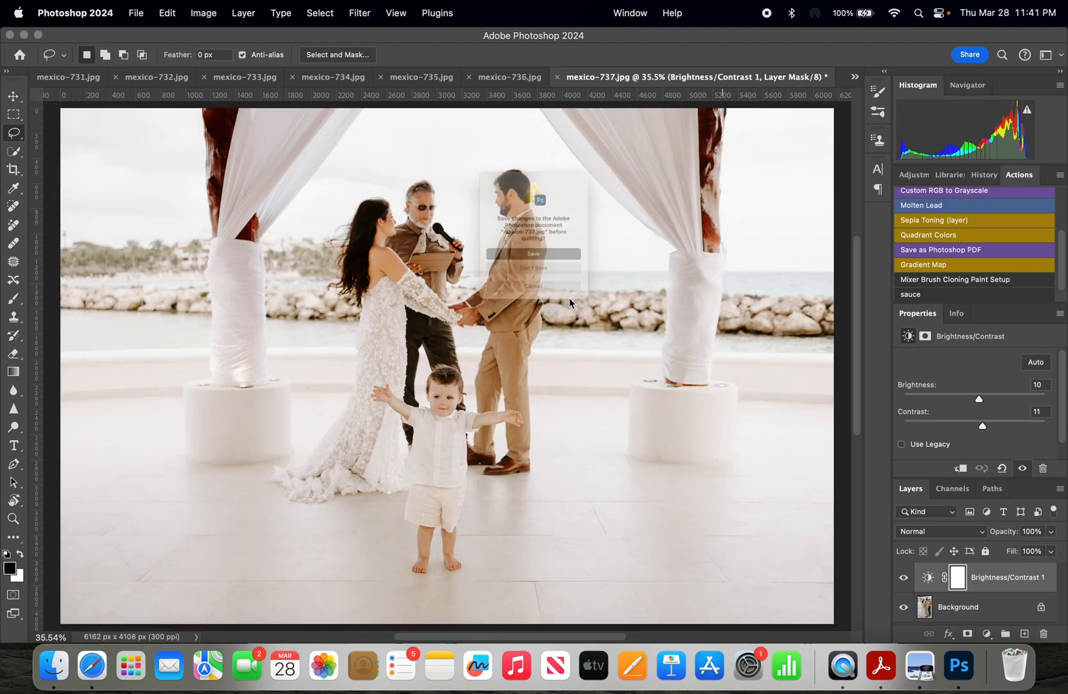
click(569, 298)
click(569, 301)
click(569, 301)
click(569, 301)
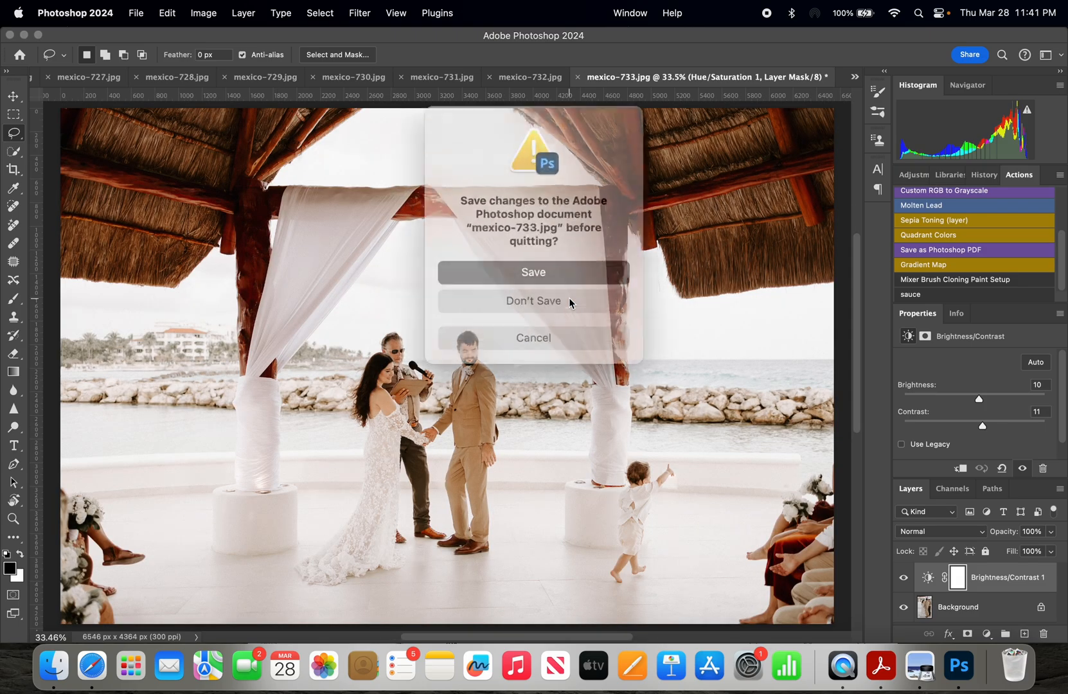
click(569, 301)
click(570, 300)
click(569, 301)
click(570, 301)
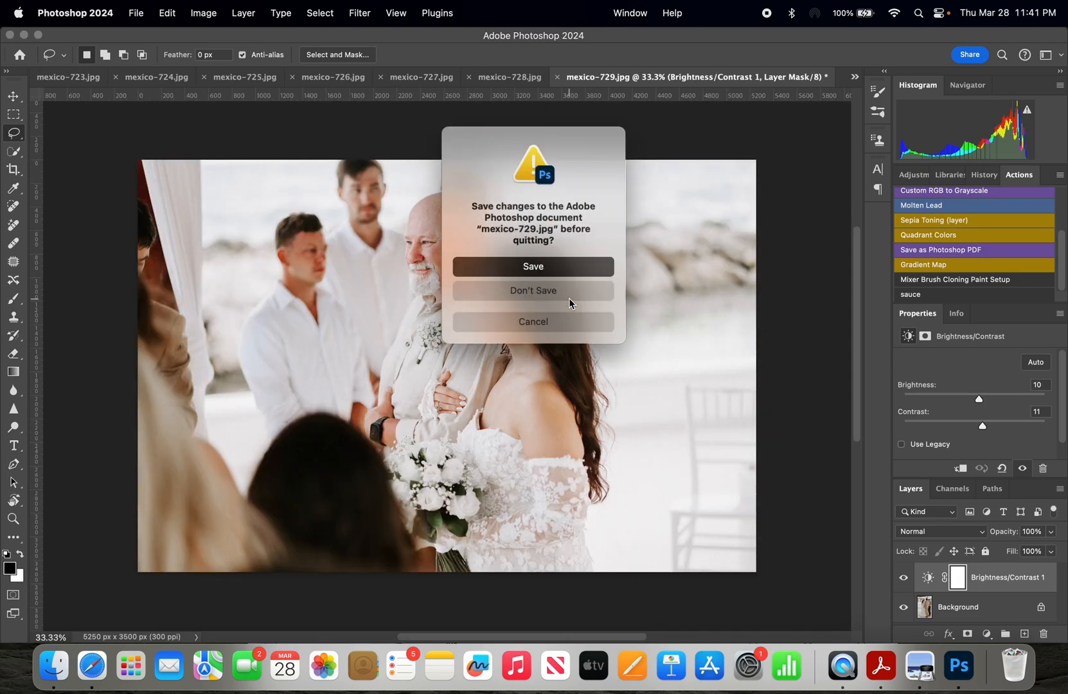
click(569, 301)
click(569, 300)
click(569, 300)
click(570, 300)
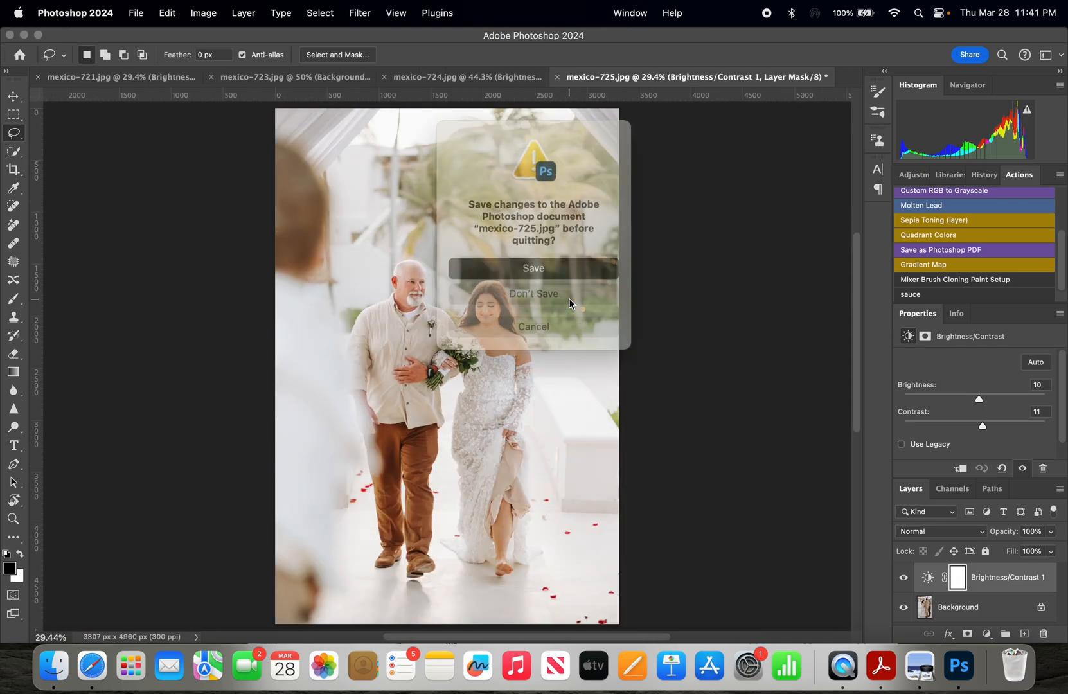
click(569, 300)
click(569, 301)
click(570, 300)
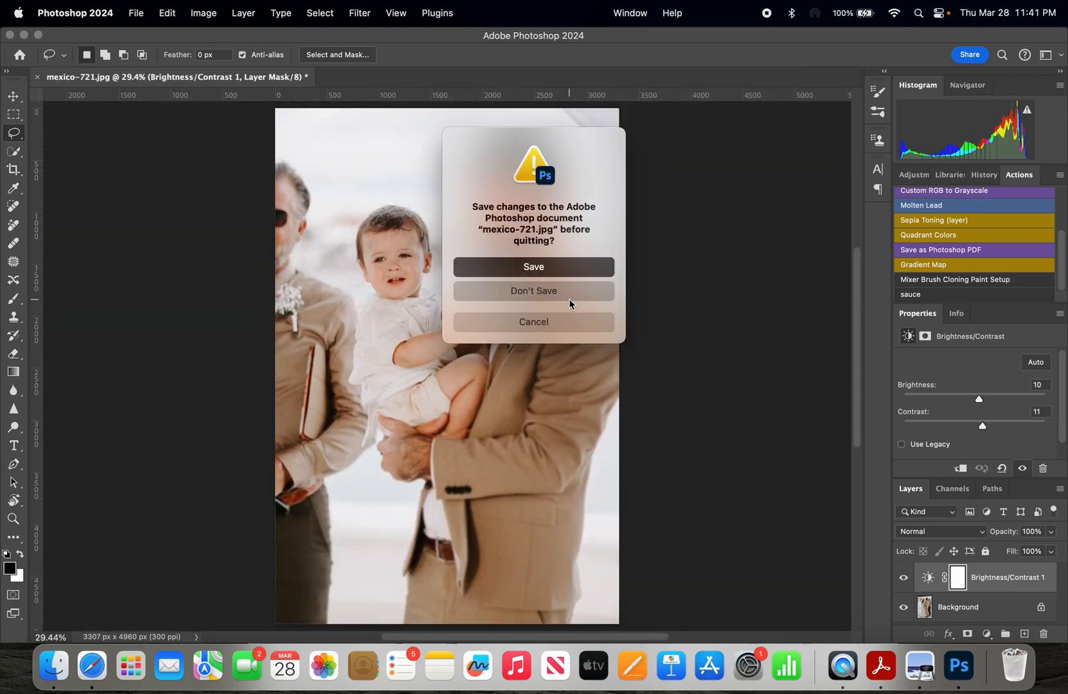
click(569, 289)
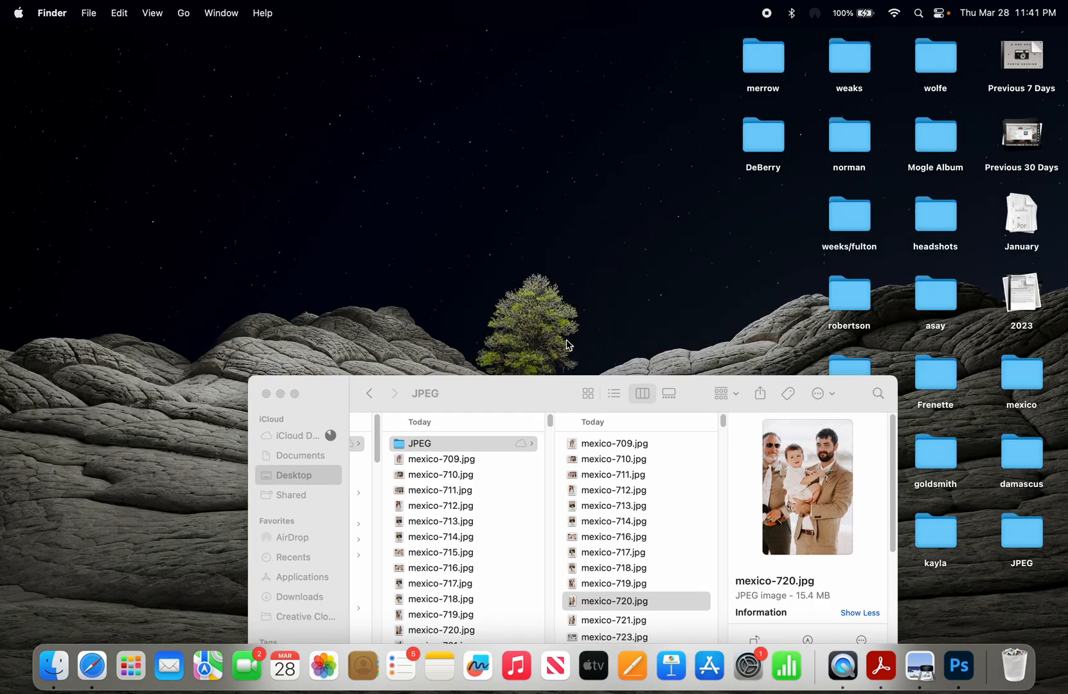
Relaunch Adobe Photoshop 2024 from the Applications folder in Finder.
drag(519, 398, 394, 206)
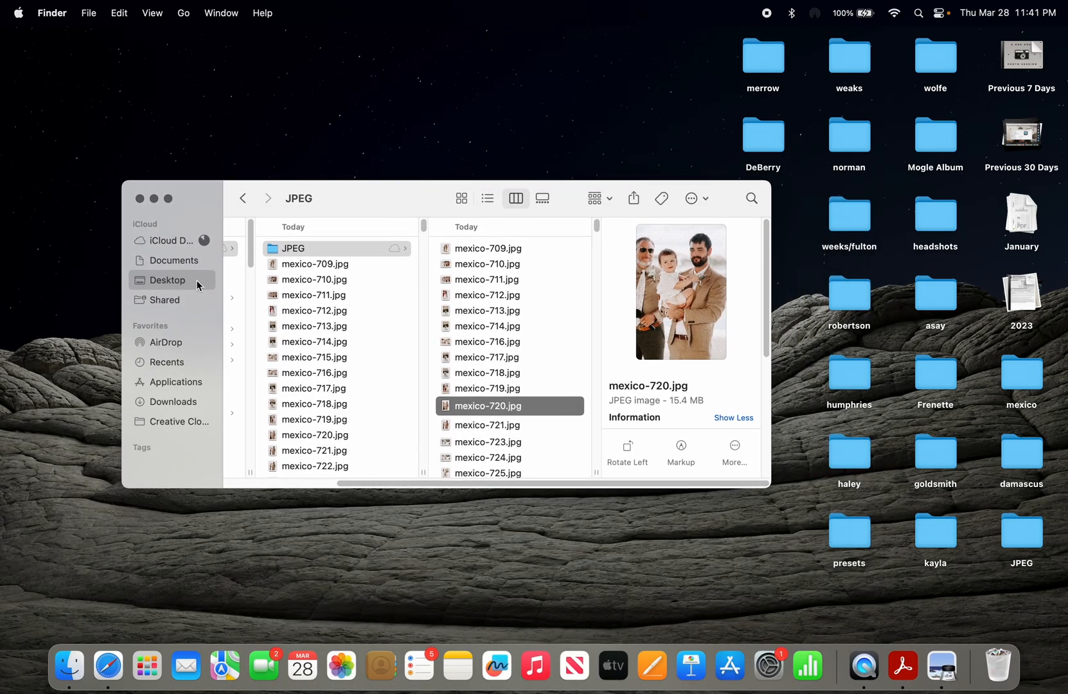
click(181, 382)
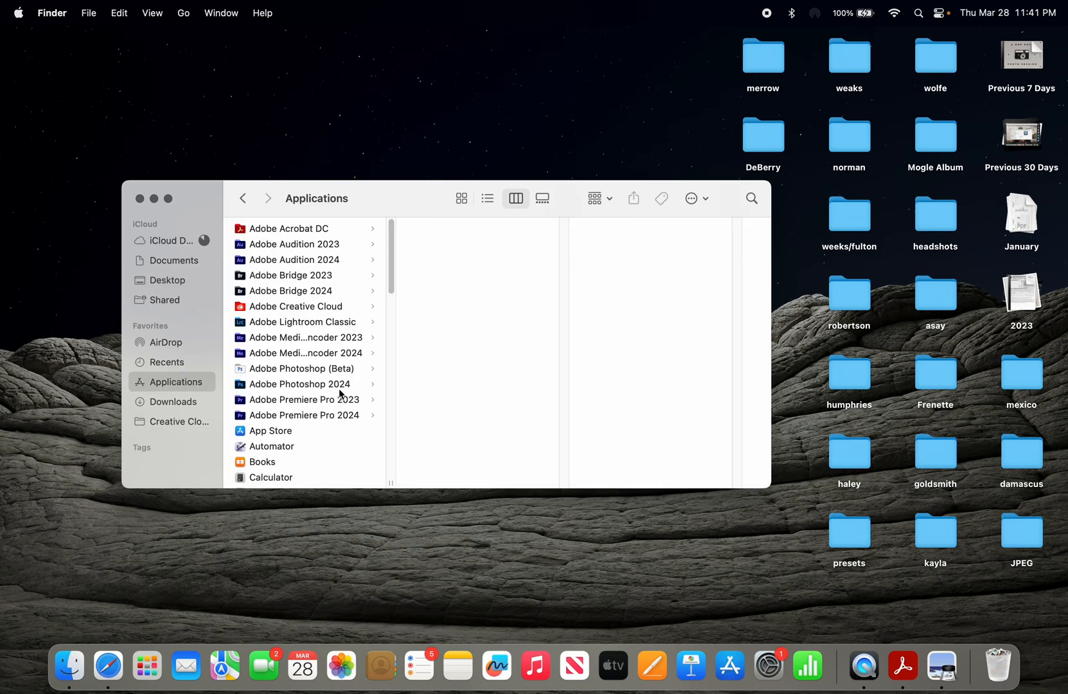
click(341, 386)
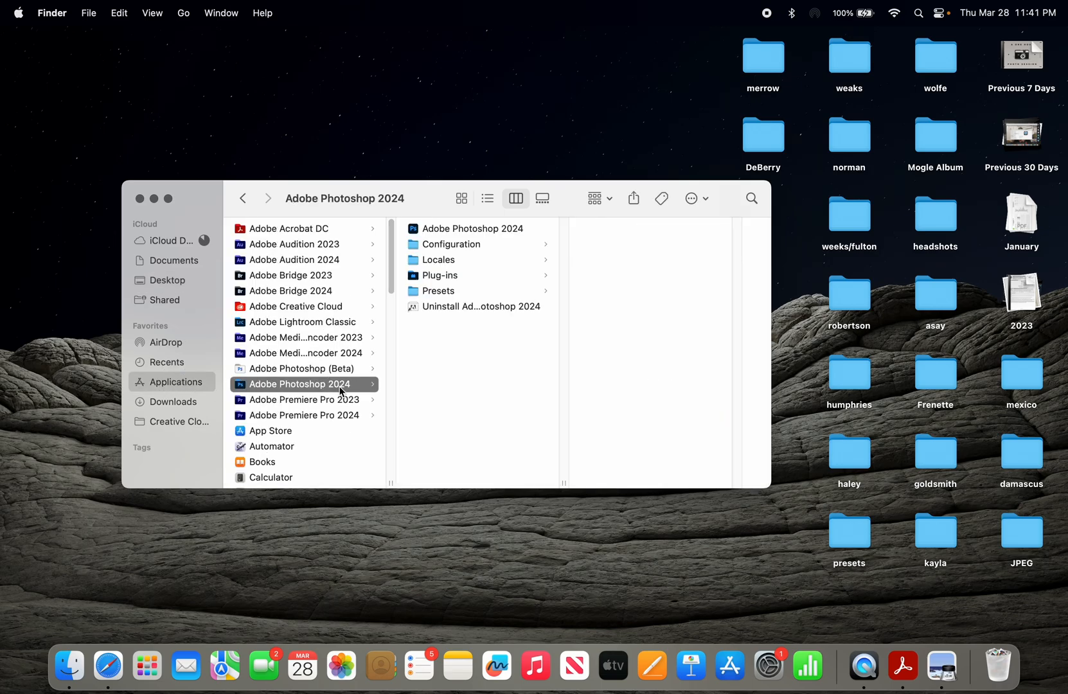
double_click(460, 233)
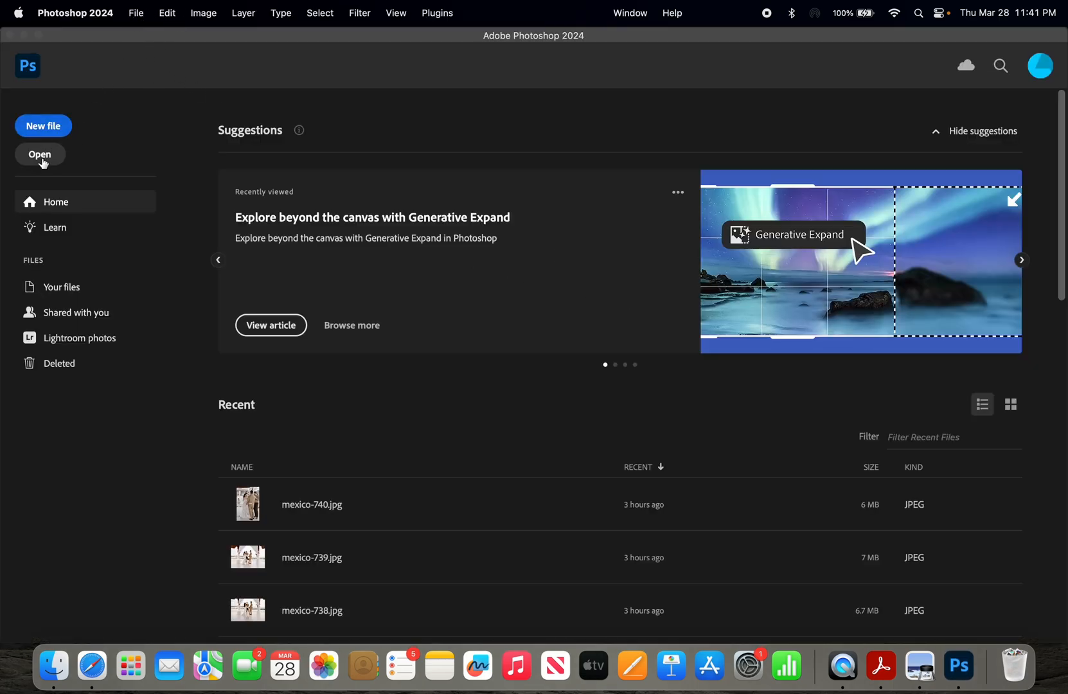
Find the original mexico-723.jpg among the recent files and open it.
scroll(282, 505, down, 3)
scroll(284, 505, down, 8)
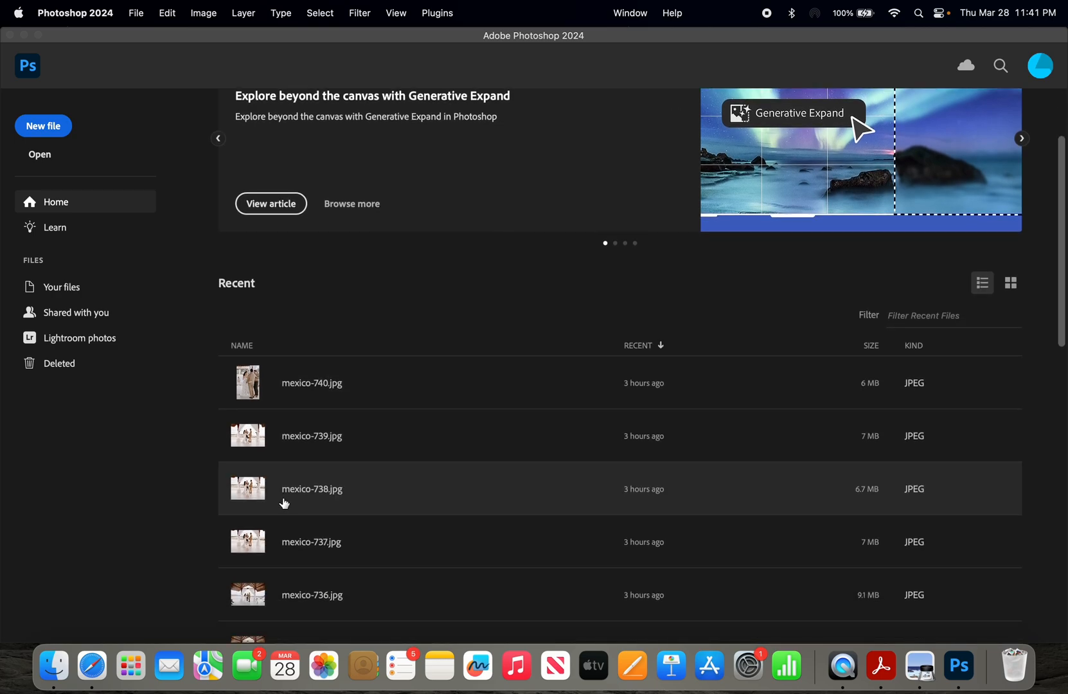
scroll(277, 483, down, 4)
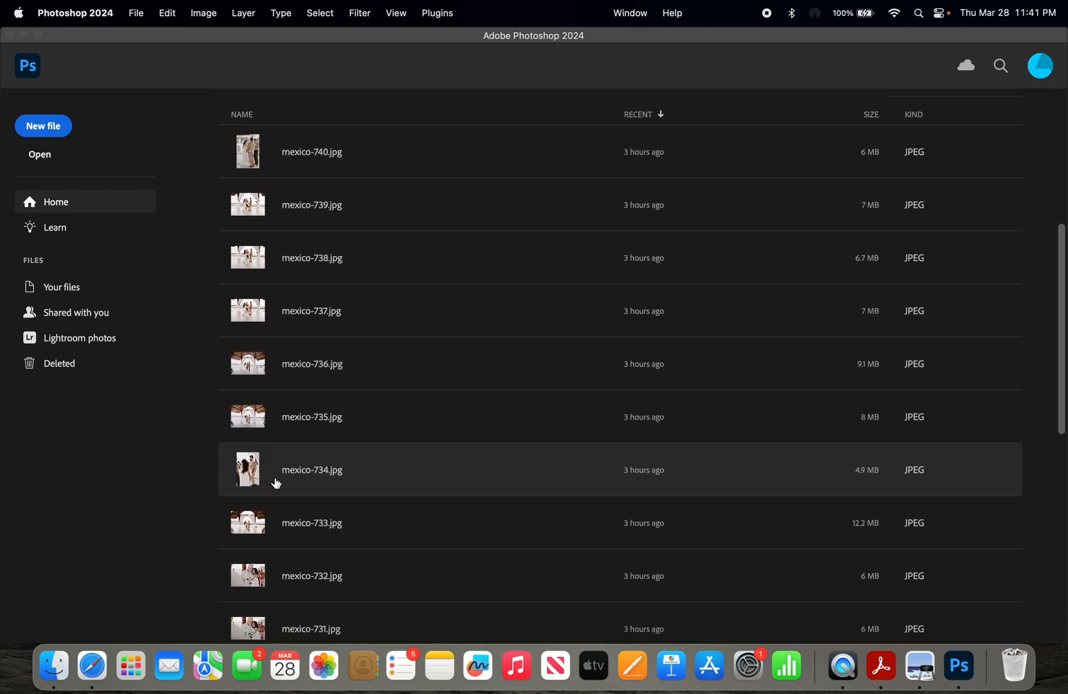
scroll(277, 481, down, 10)
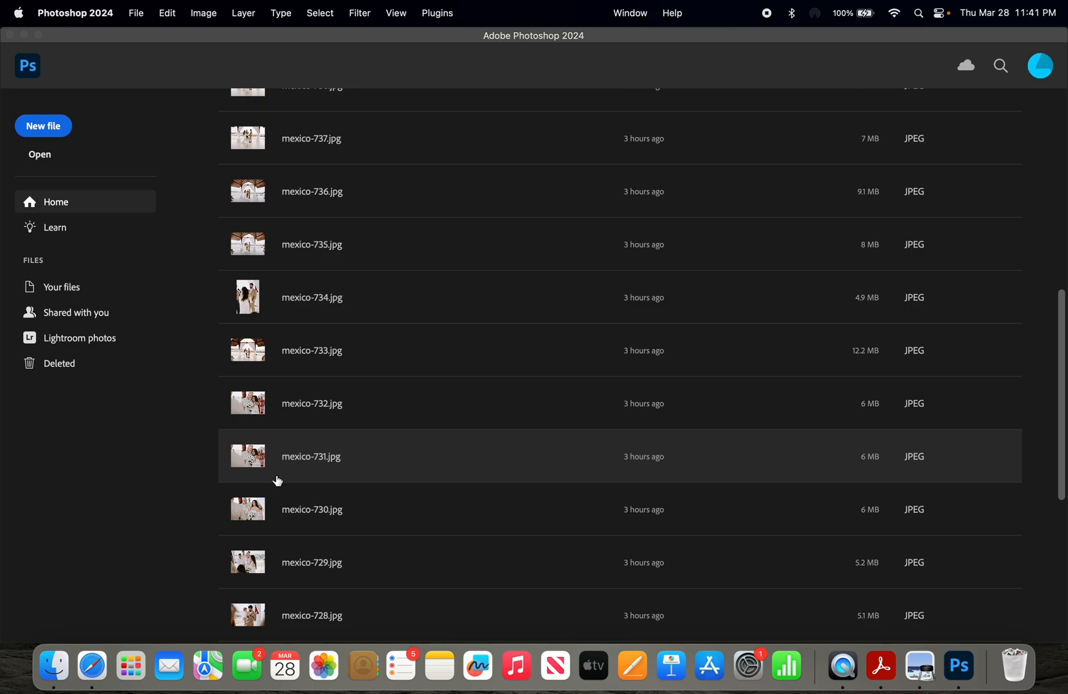
scroll(283, 491, down, 3)
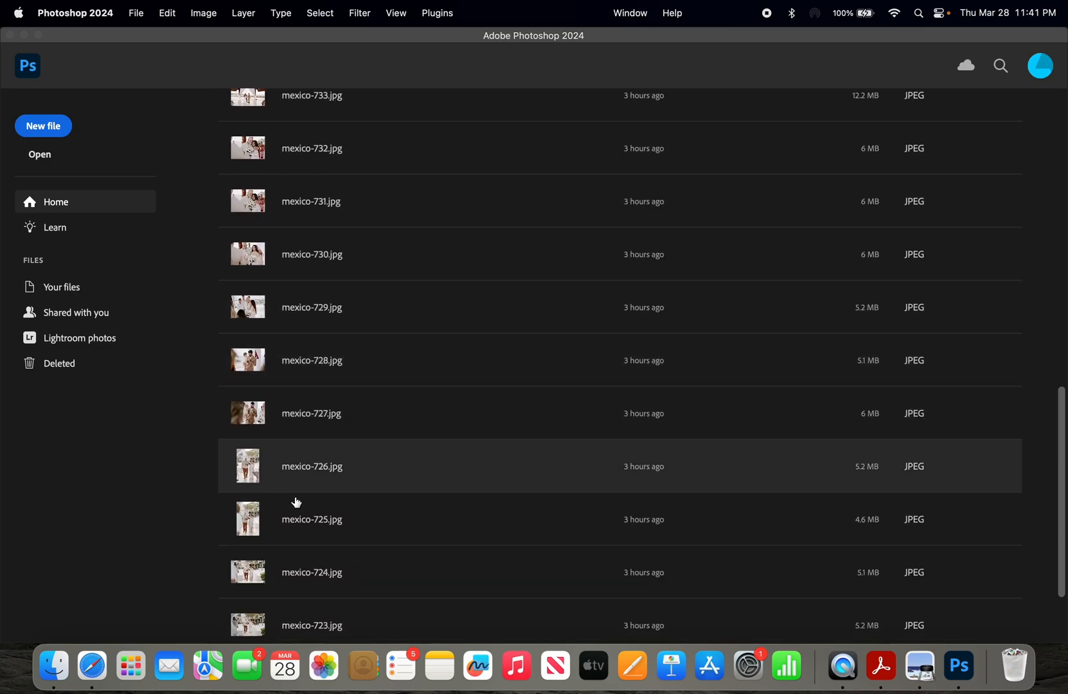
scroll(355, 589, down, 1)
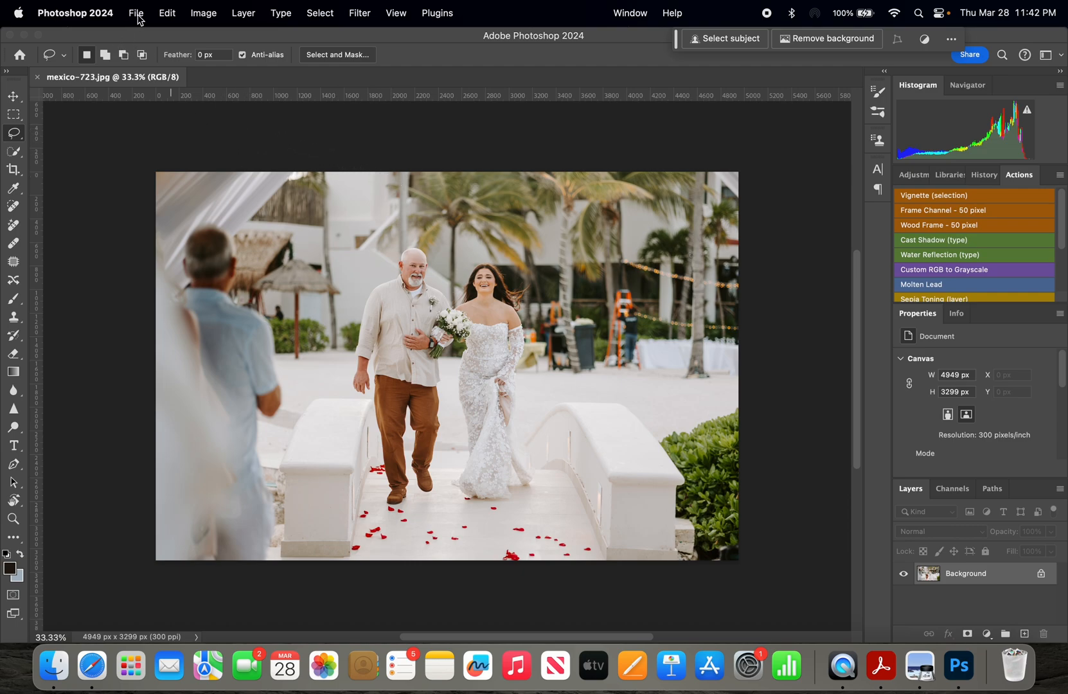
Open the processed version of mexico-723.jpg from the JPEG subfolder of the mexico folder.
click(166, 14)
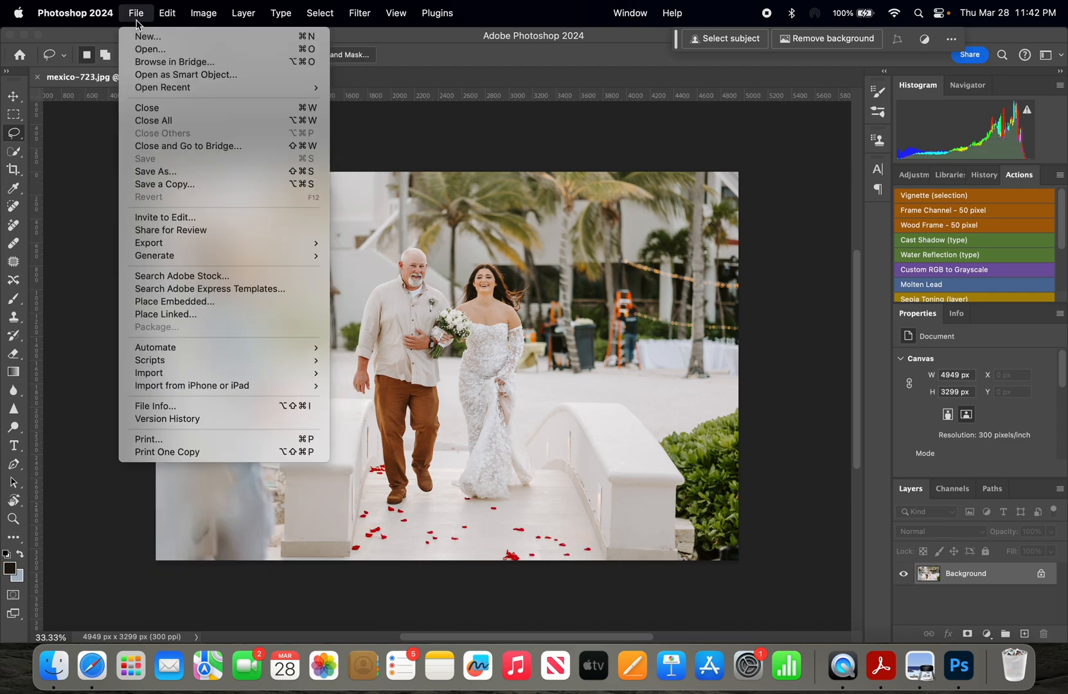
click(137, 19)
click(137, 19)
click(148, 62)
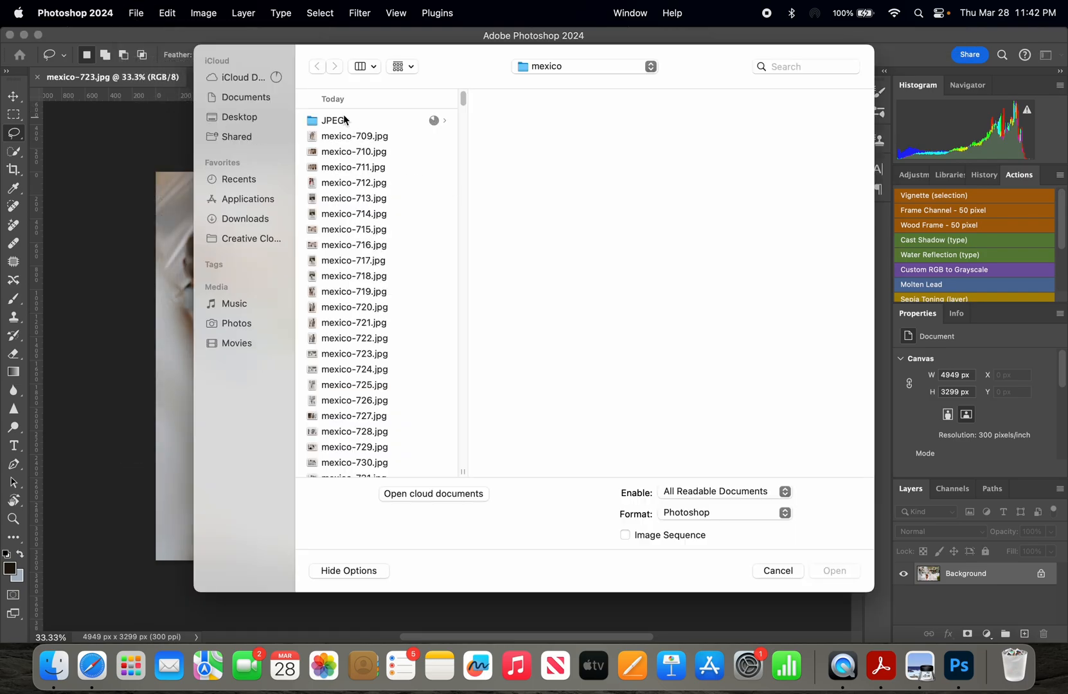
click(350, 121)
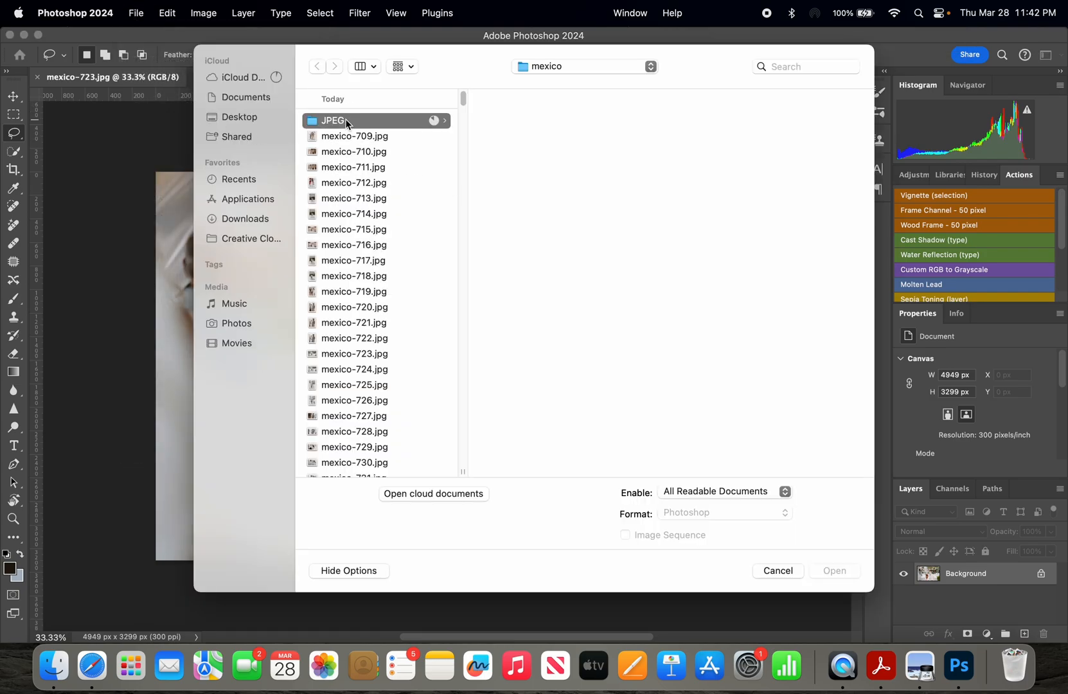
scroll(537, 199, down, 3)
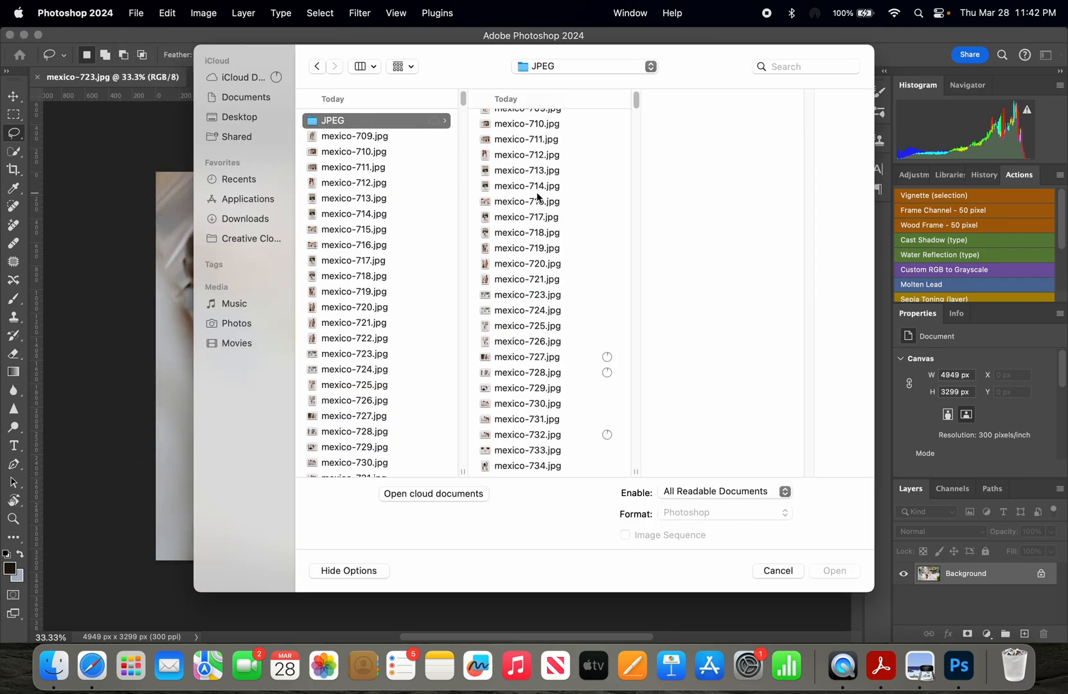
click(540, 195)
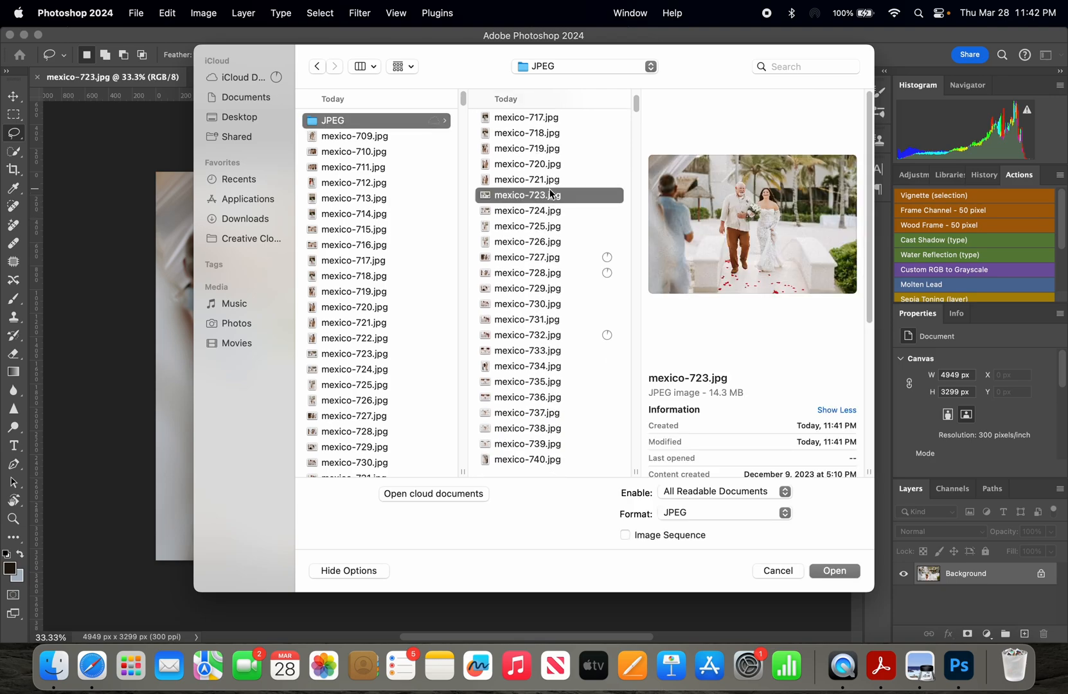
click(509, 180)
click(515, 194)
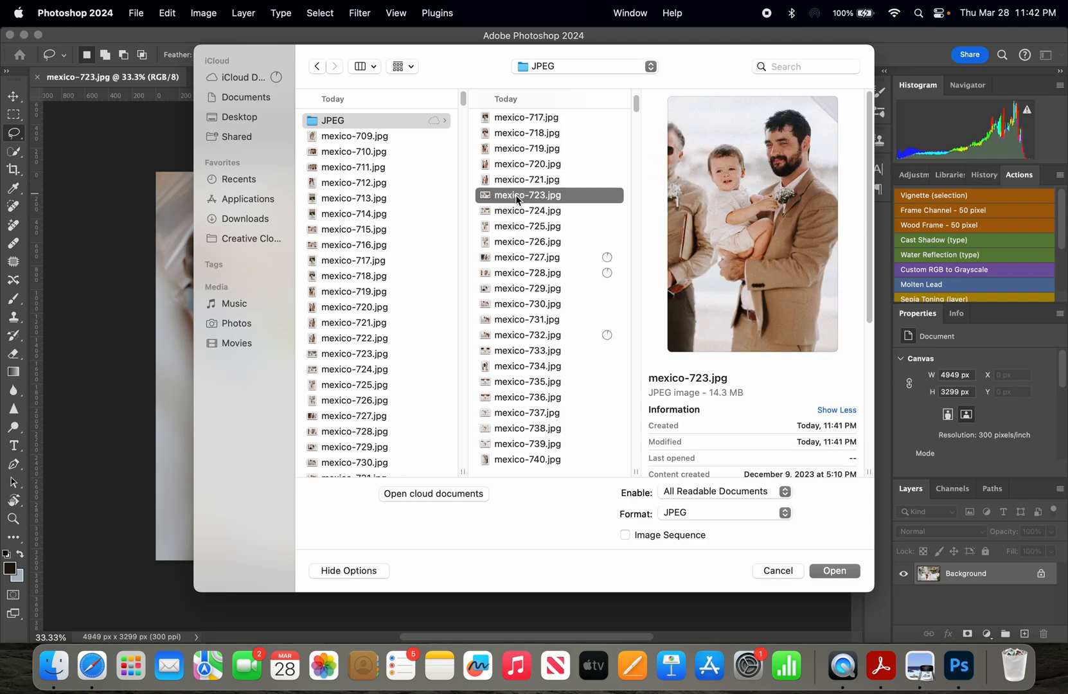
click(519, 212)
click(523, 196)
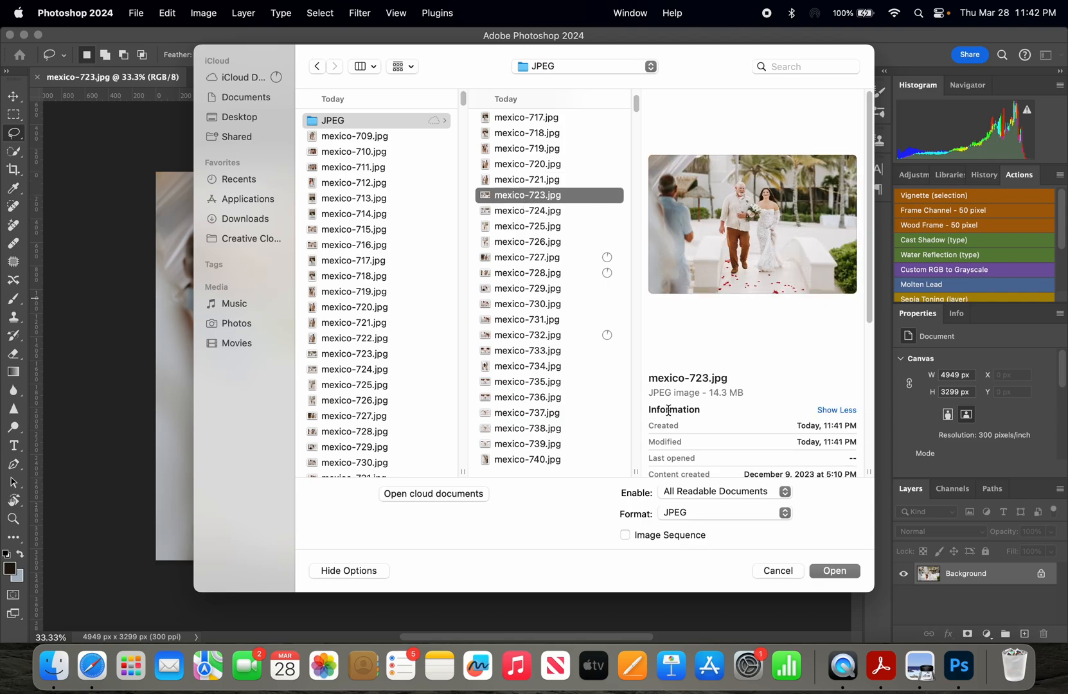
click(834, 571)
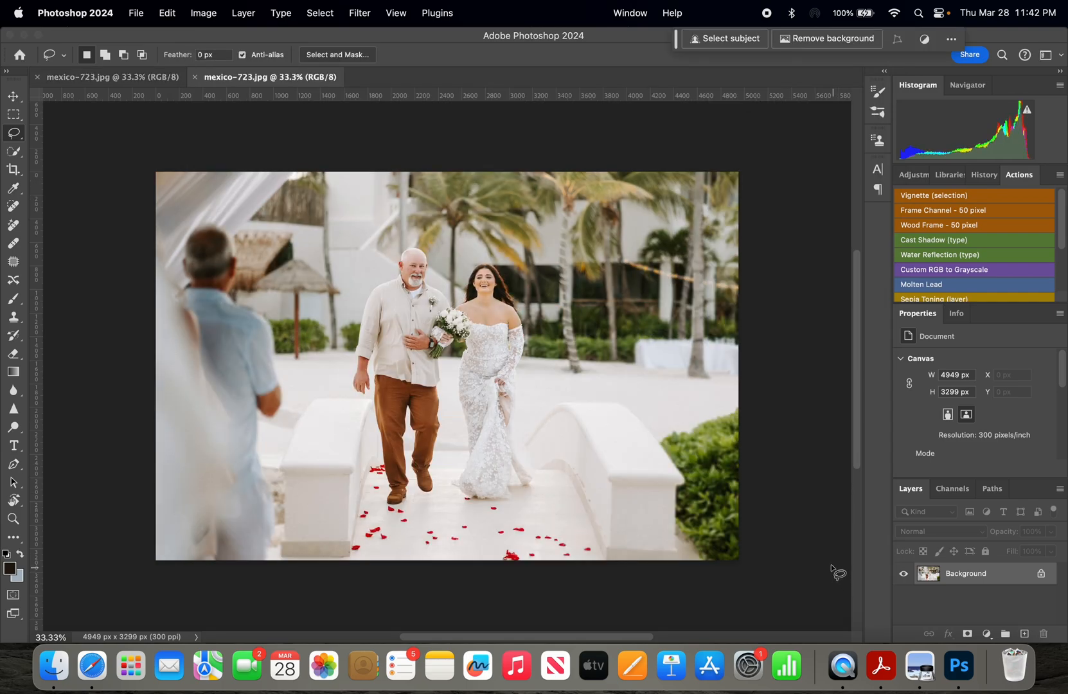
Unlock the original photo's Background as a regular layer, copy the image and paste it as a new layer over the edited version.
click(177, 78)
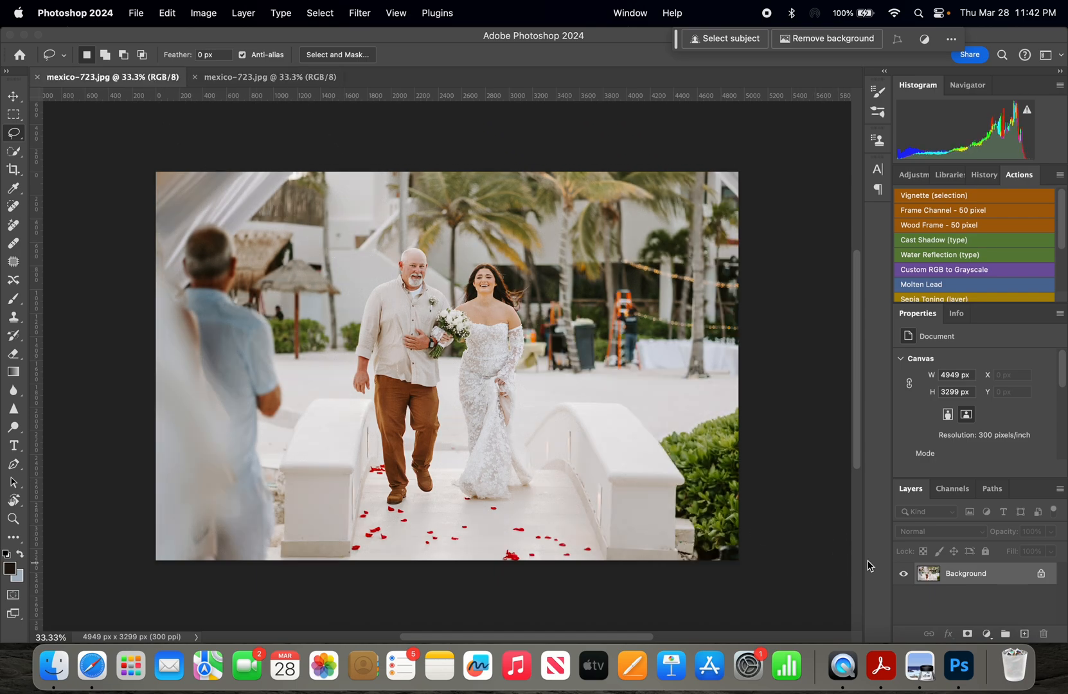
click(13, 95)
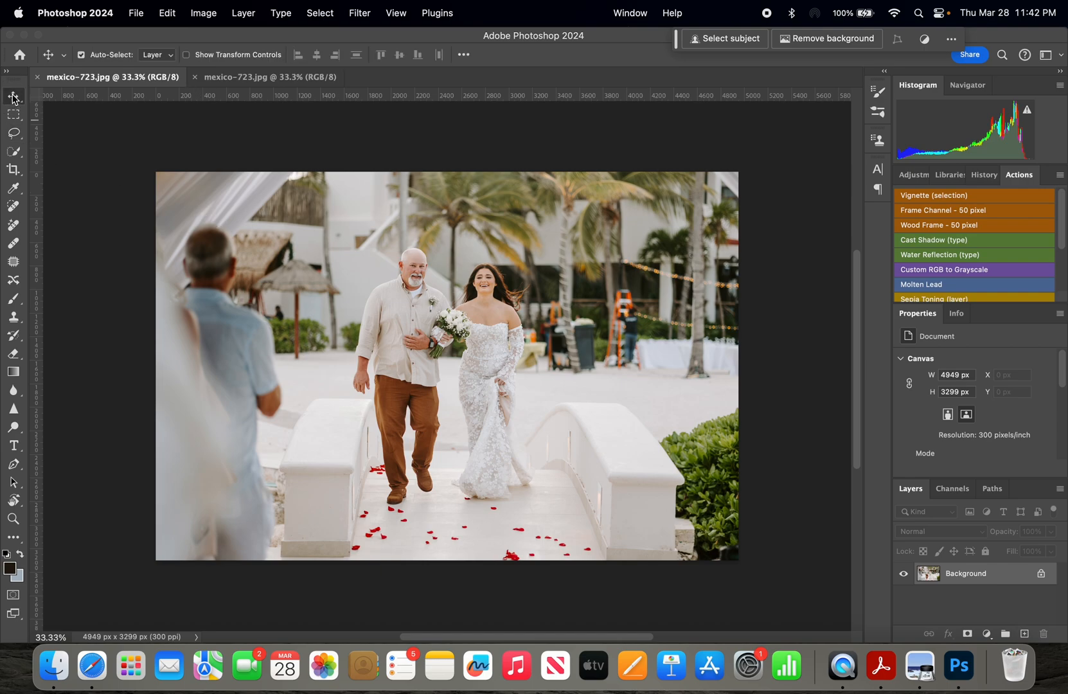
double_click(979, 579)
click(650, 309)
key(super)
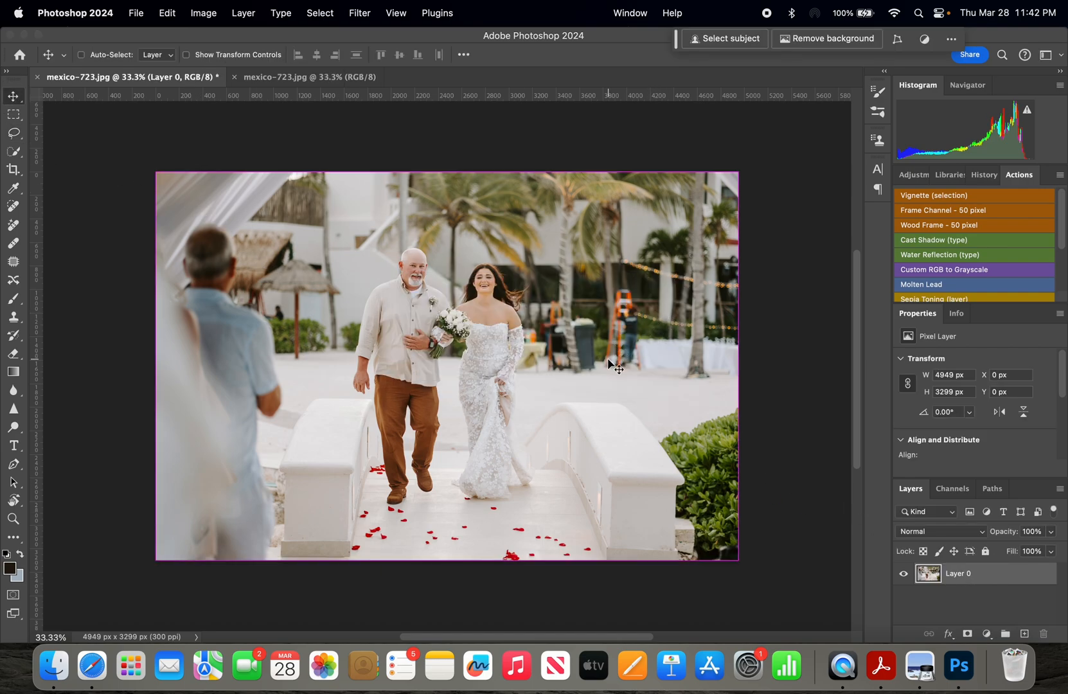
click(315, 76)
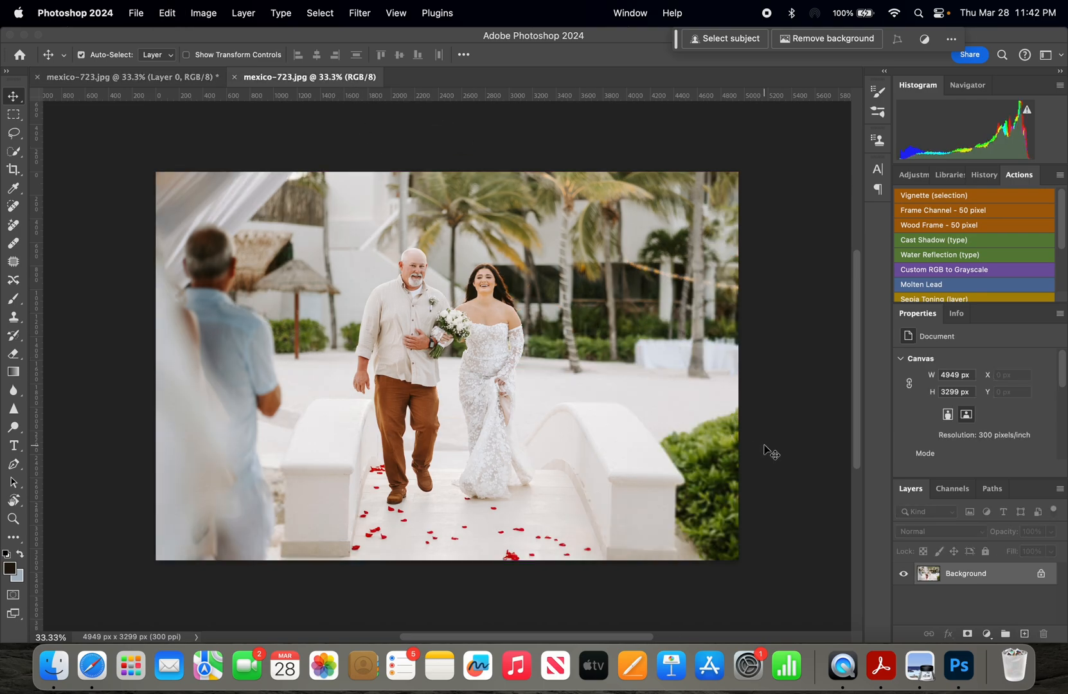
key(super+v)
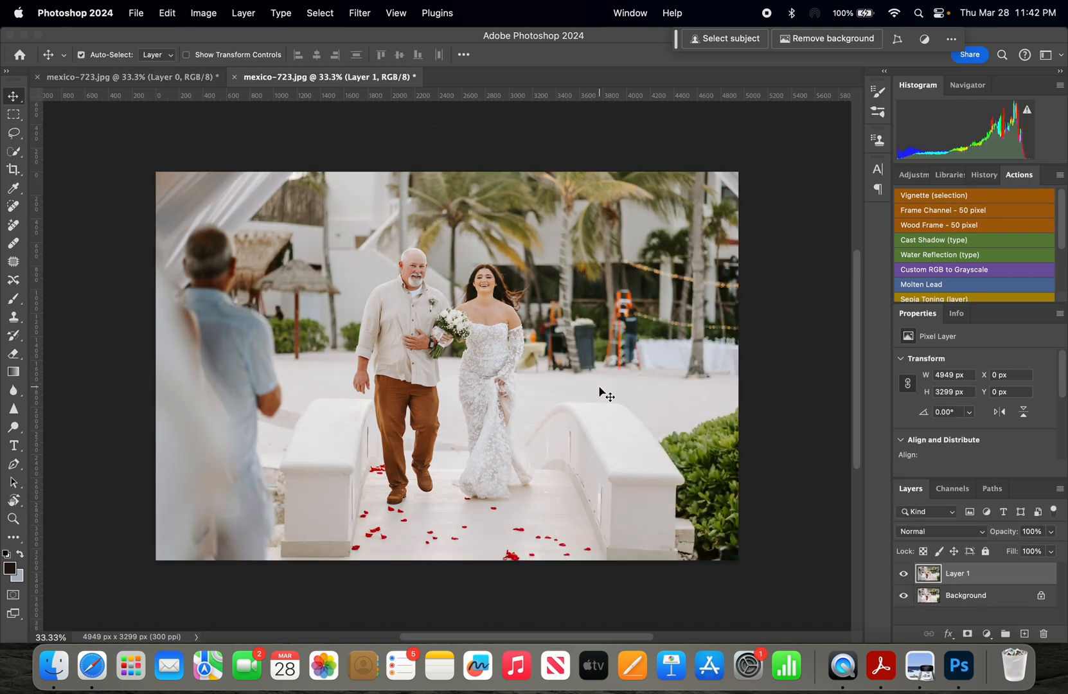
Toggle the visibility of Layer 1 repeatedly to compare the original photo with the retouched version beneath it.
click(904, 574)
click(905, 575)
click(905, 575)
click(905, 575)
click(904, 575)
click(905, 575)
click(904, 575)
click(904, 575)
click(905, 575)
click(904, 575)
click(904, 575)
click(904, 575)
click(904, 575)
click(905, 575)
click(904, 574)
click(905, 576)
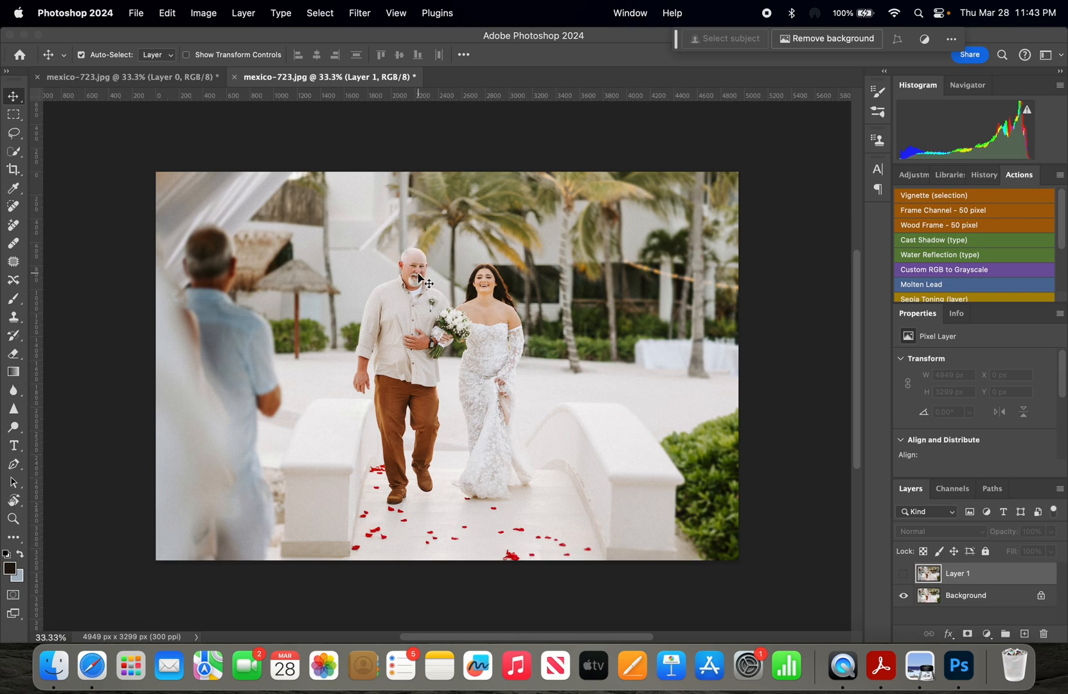
click(903, 577)
click(902, 577)
click(903, 577)
click(902, 577)
click(902, 577)
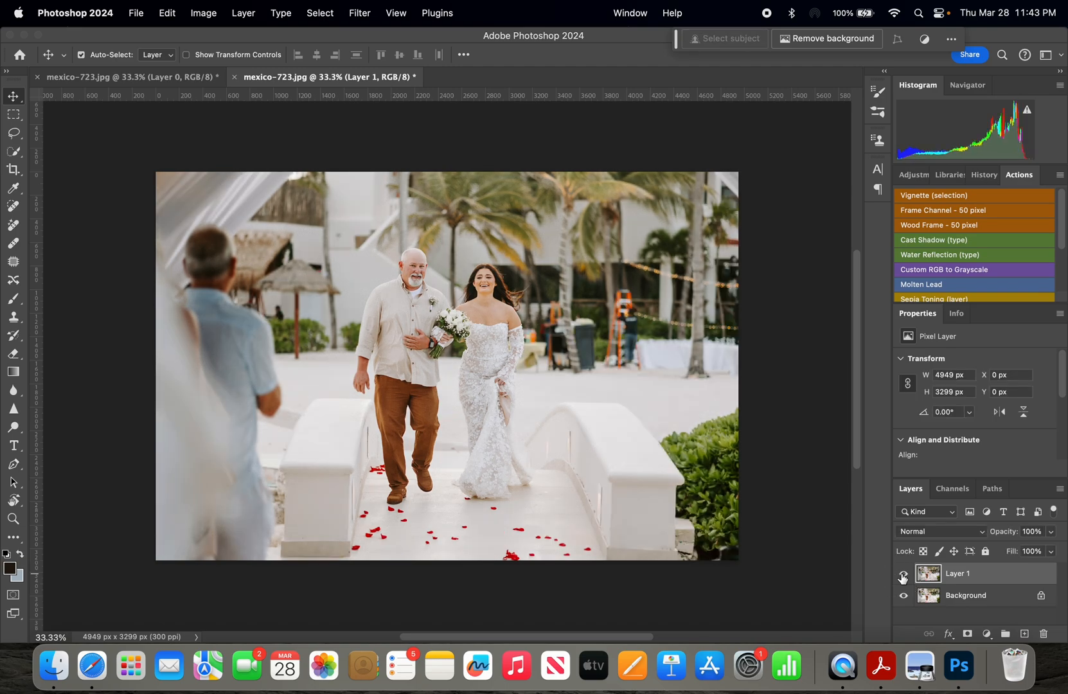
click(902, 577)
click(902, 577)
click(902, 577)
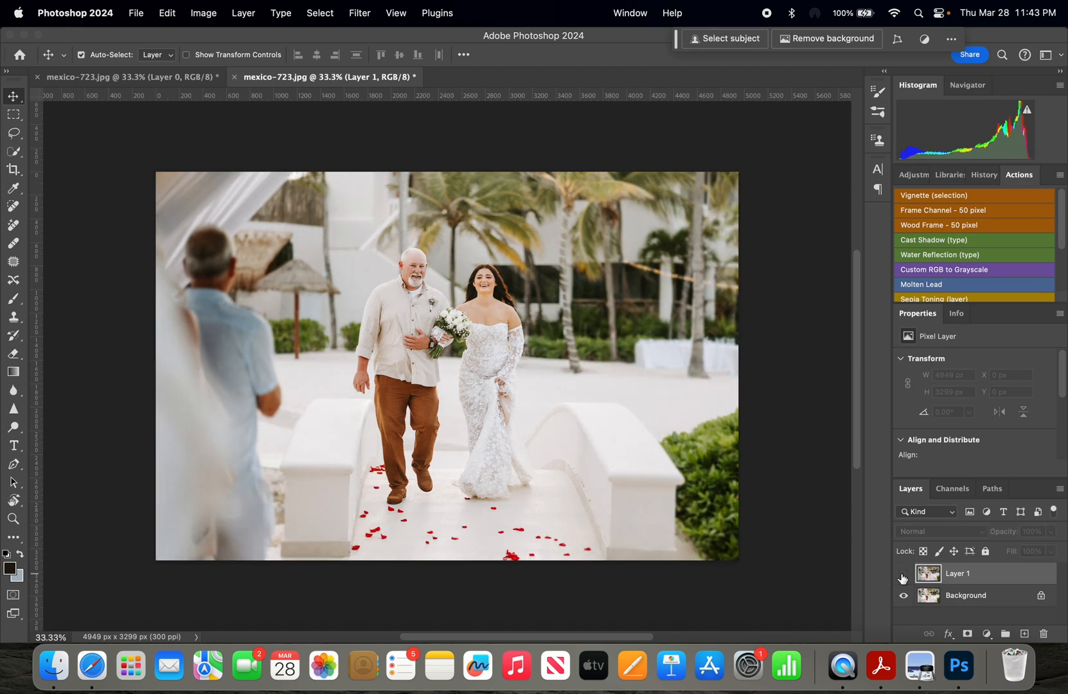
click(903, 577)
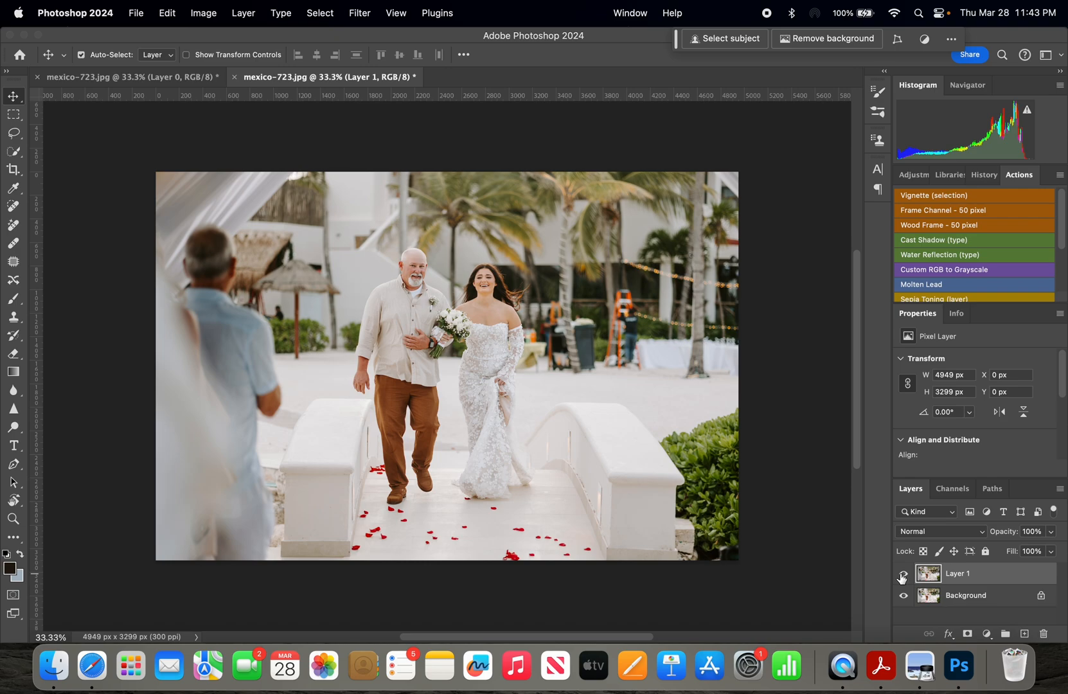
click(903, 577)
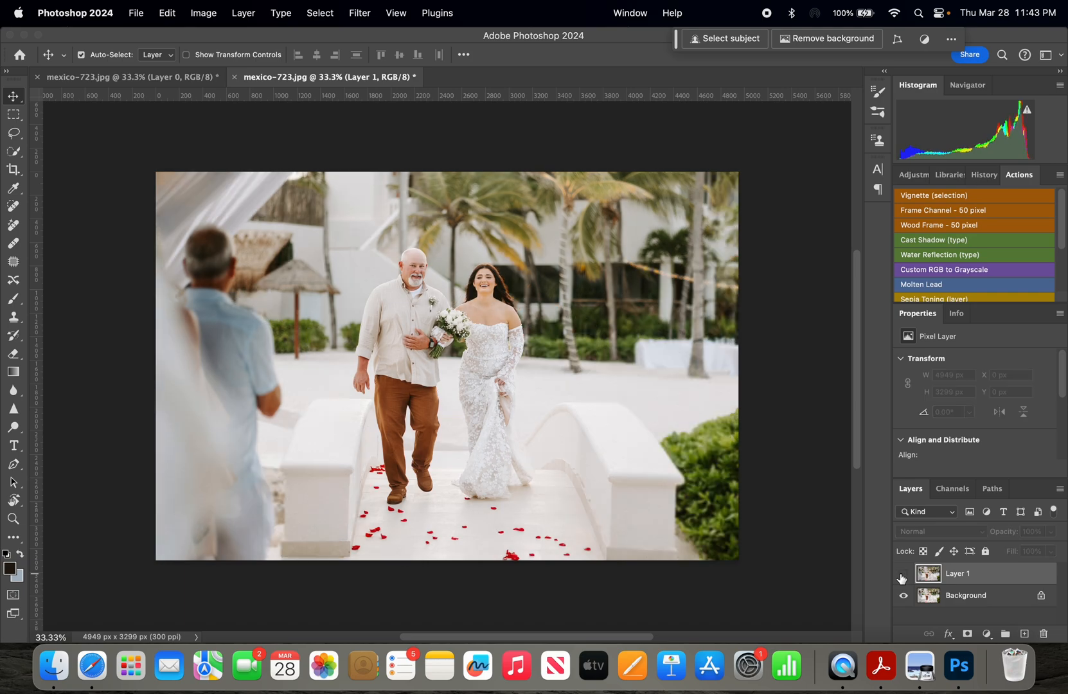